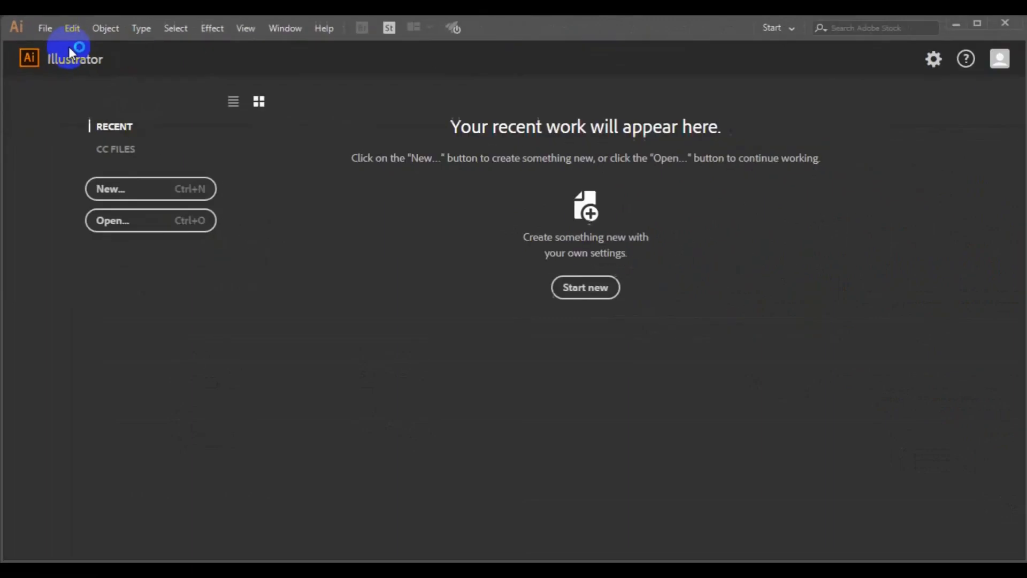
# Step: Create a 3.937 x 7.873 in portrait document named 'rollup banner'
pyautogui.click(517, 289)
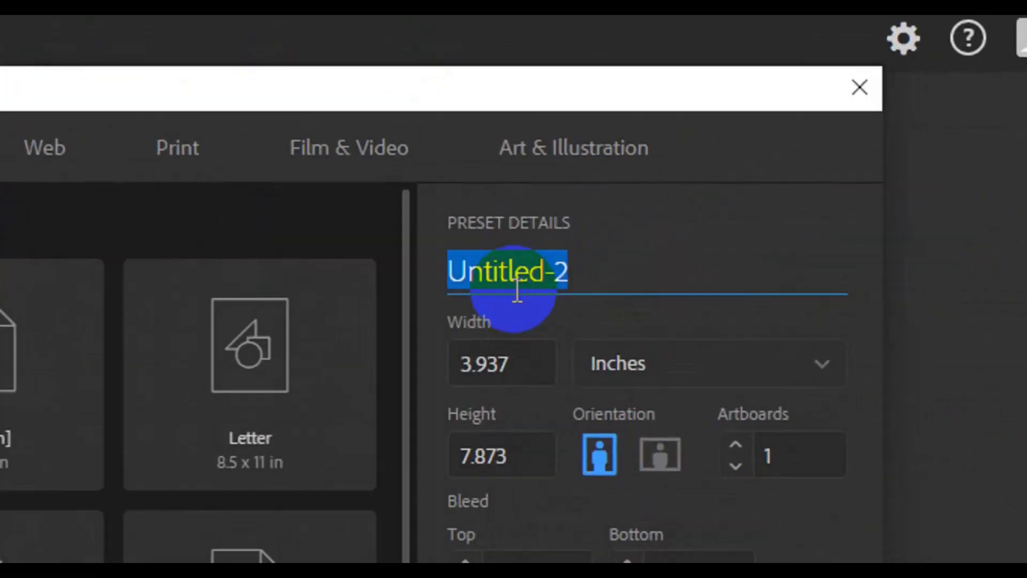
pyautogui.write('rollup ')
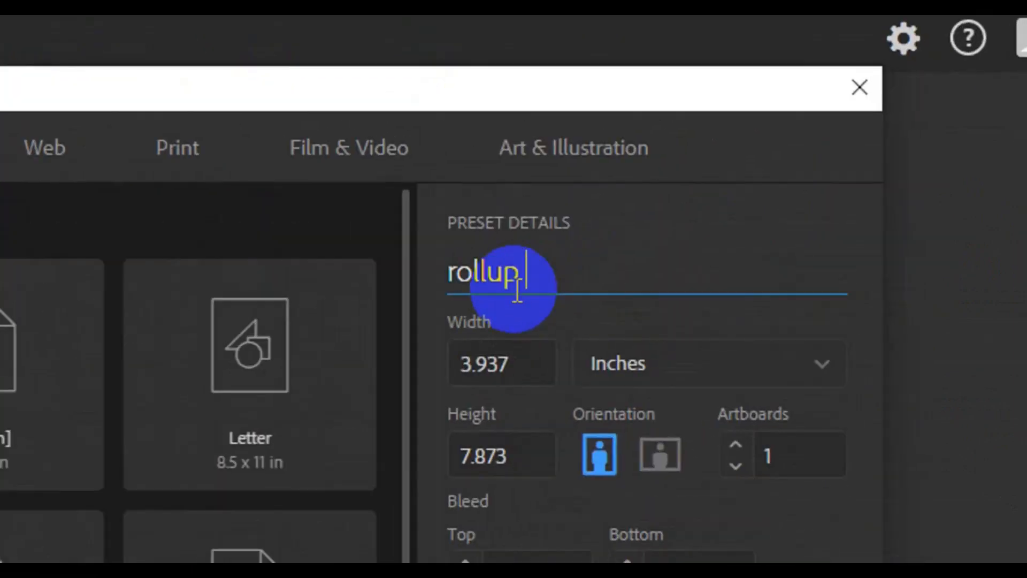
pyautogui.write('banner')
pyautogui.click(454, 369)
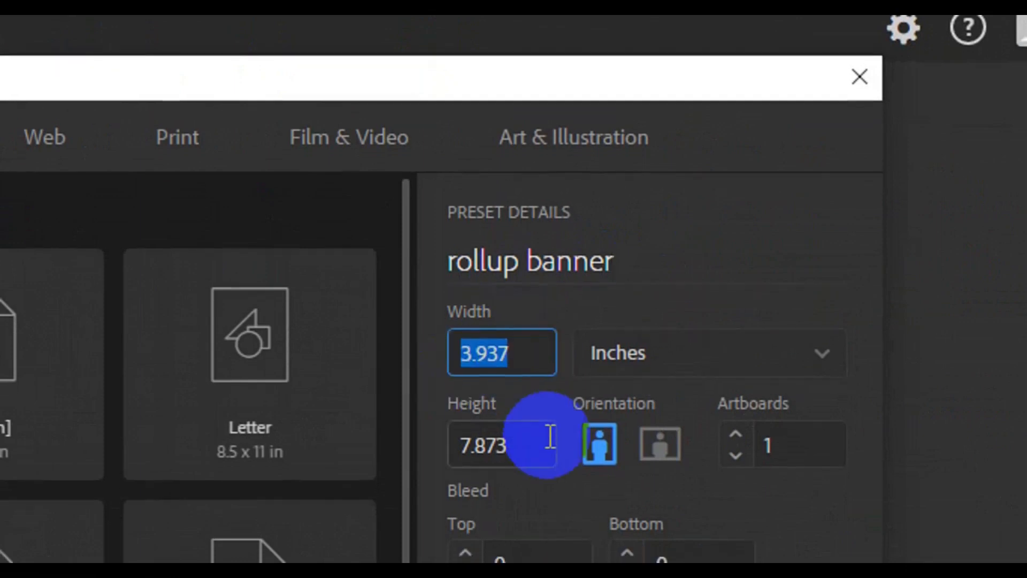
pyautogui.click(814, 513)
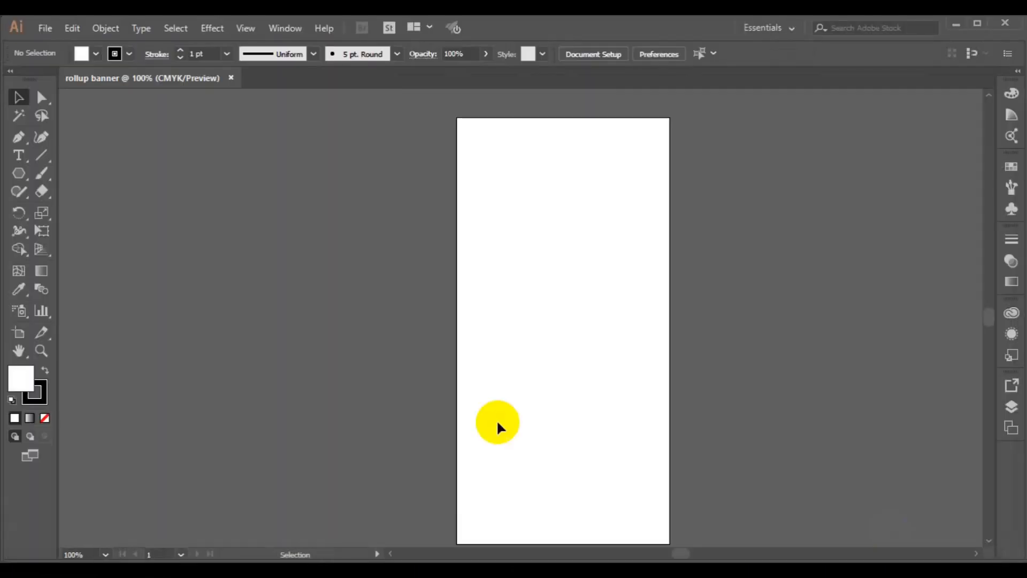
# Step: Draw an unfilled 45° diagonal line across the upper artboard with the Pen tool
pyautogui.hotkey('ctrl', '-')
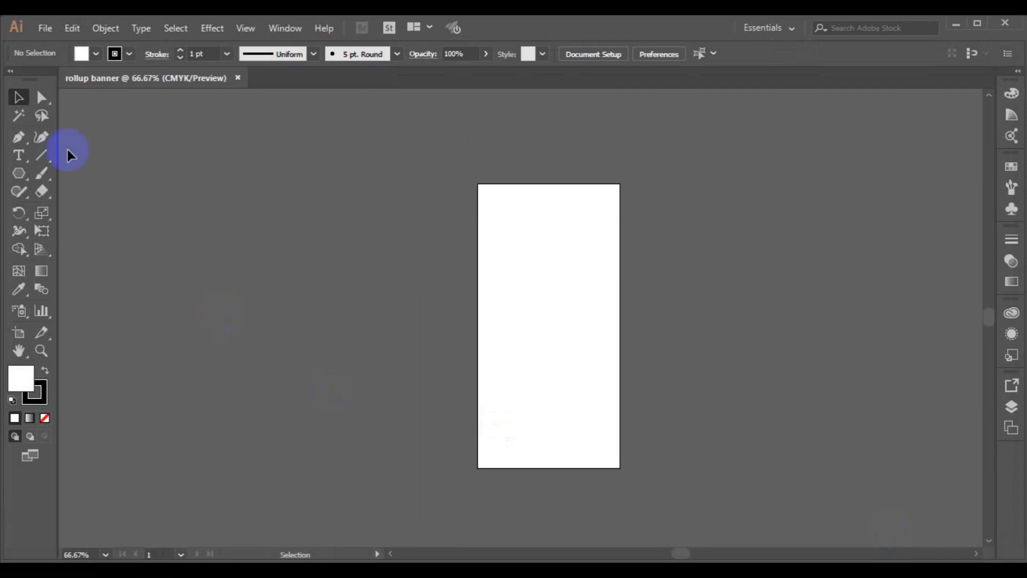
pyautogui.click(18, 137)
pyautogui.click(95, 53)
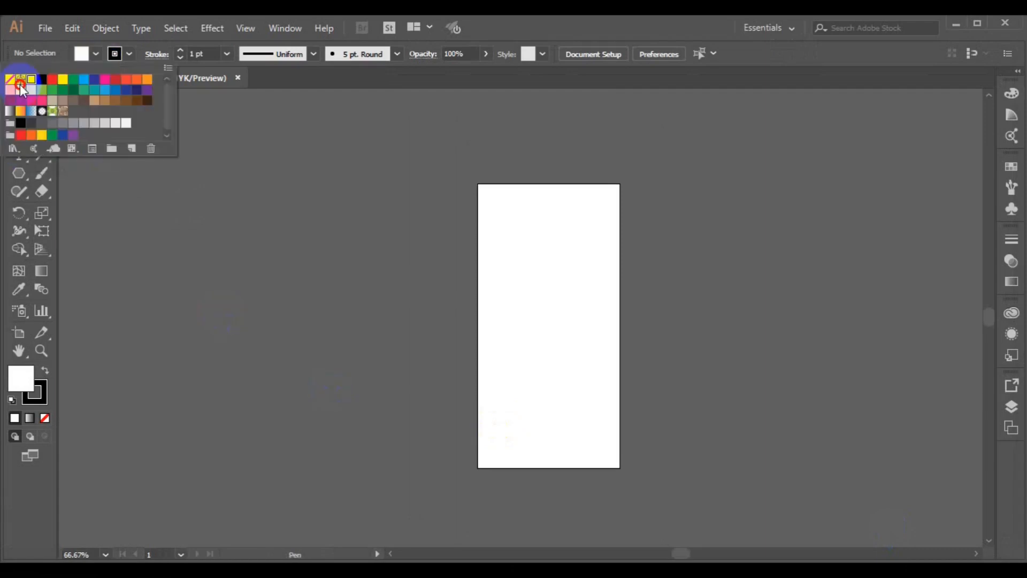
pyautogui.click(9, 80)
pyautogui.click(565, 177)
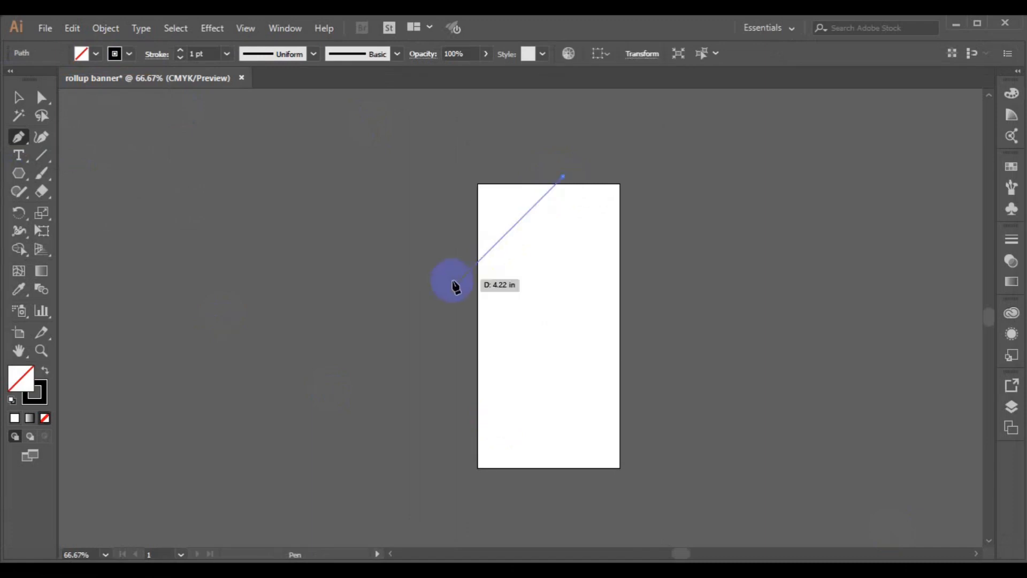
pyautogui.keyDown('shift'); pyautogui.click(390, 352); pyautogui.keyUp('shift')
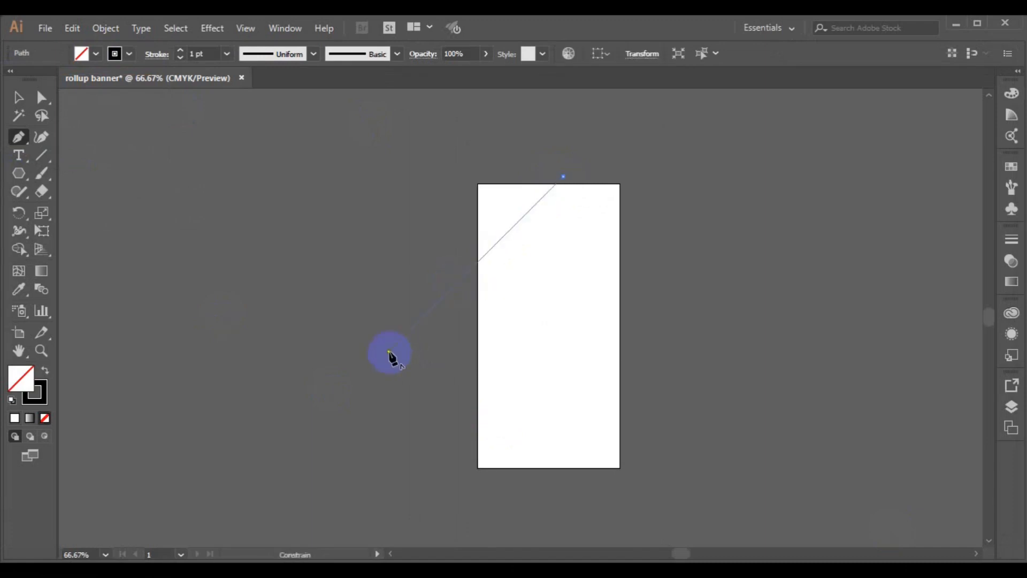
pyautogui.keyDown('ctrl'); pyautogui.click(415, 380); pyautogui.keyUp('ctrl')
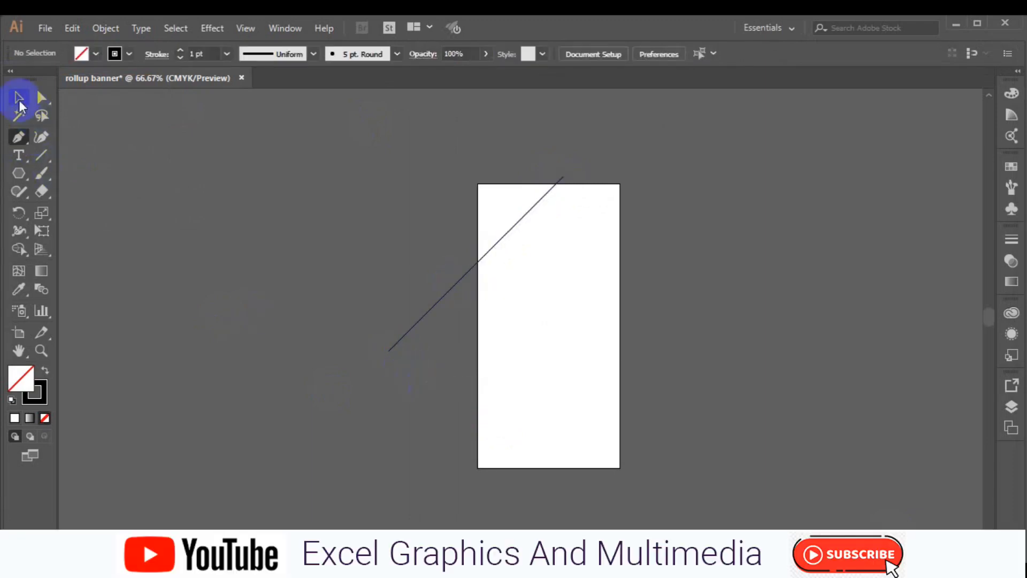
# Step: Alt-drag a parallel copy of the line to the lower right, then nudge both lines up and right
pyautogui.click(18, 99)
pyautogui.click(497, 242)
pyautogui.moveTo(498, 246); pyautogui.dragTo(569, 275)
pyautogui.keyDown('shift'); pyautogui.click(477, 268); pyautogui.keyUp('shift')
pyautogui.press('Up')
pyautogui.press('Up')
pyautogui.press('Up')
pyautogui.press('Up')
pyautogui.press('Right')
pyautogui.press('Right')
pyautogui.press('Right')
pyautogui.press('Right')
pyautogui.press('Right')
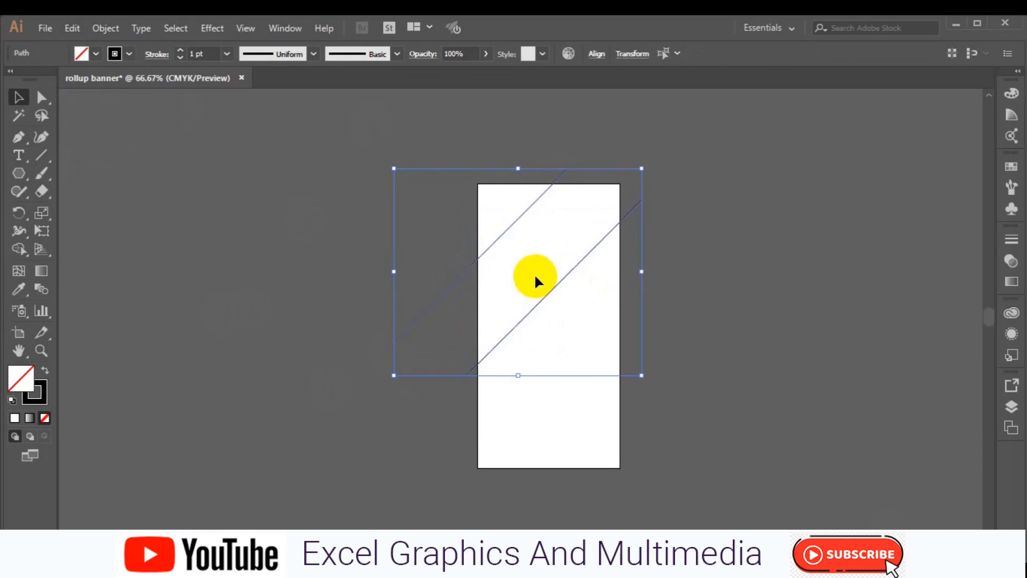
pyautogui.press('Right')
pyautogui.press('Right')
pyautogui.press('Right')
pyautogui.press('Right')
pyautogui.press('Right')
pyautogui.click(703, 281)
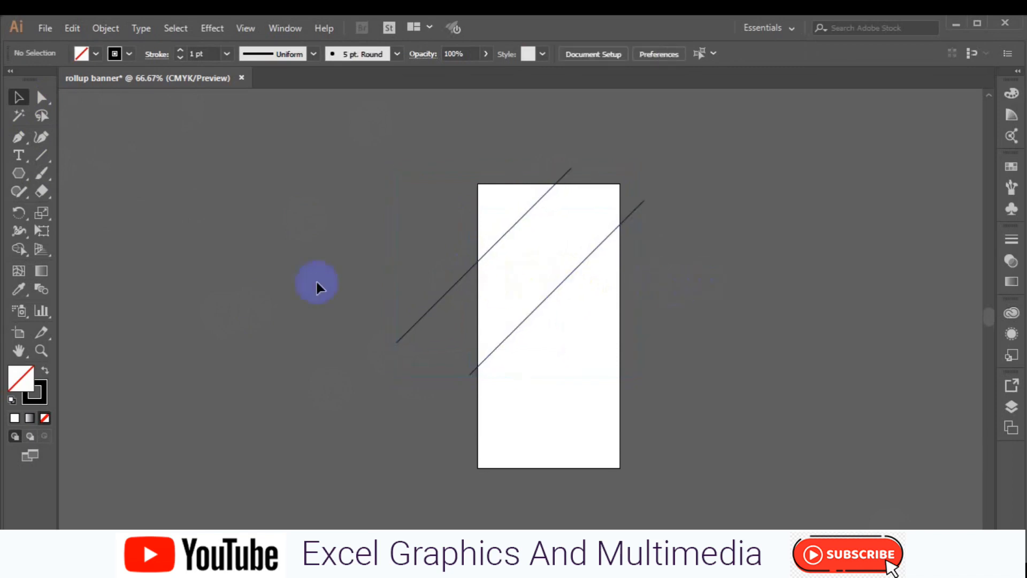
pyautogui.click(19, 172)
# Step: Draw a hexagon left of the artboard with a brown-grey fill and no stroke
pyautogui.moveTo(264, 227); pyautogui.dragTo(307, 215)
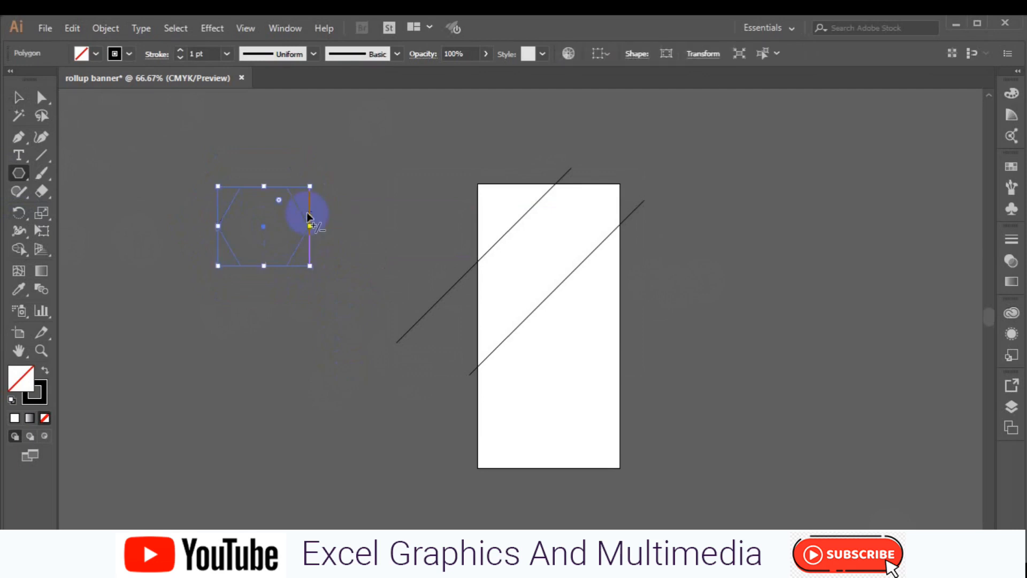
pyautogui.click(96, 53)
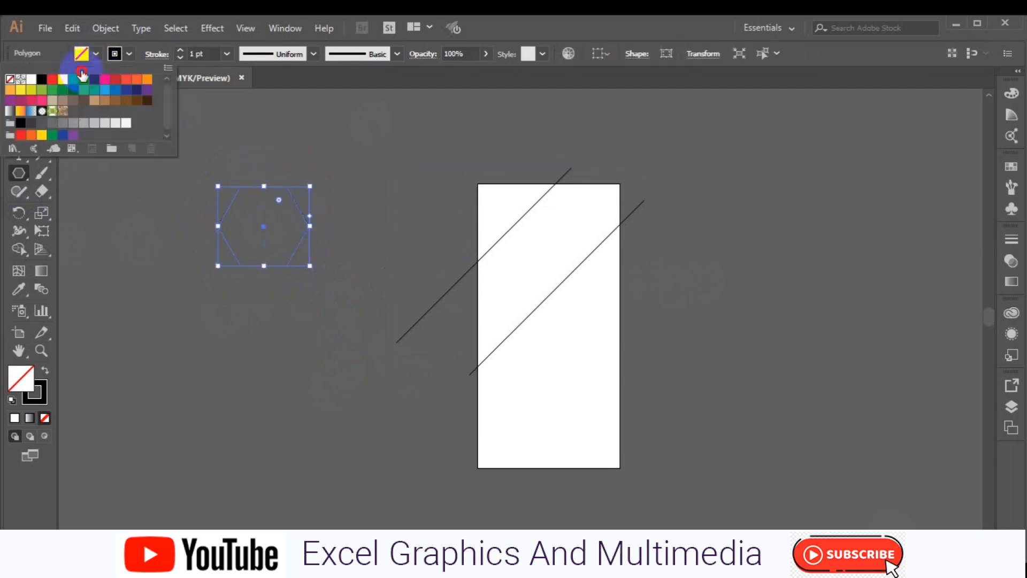
pyautogui.click(63, 100)
pyautogui.click(10, 79)
pyautogui.click(22, 98)
pyautogui.click(232, 195)
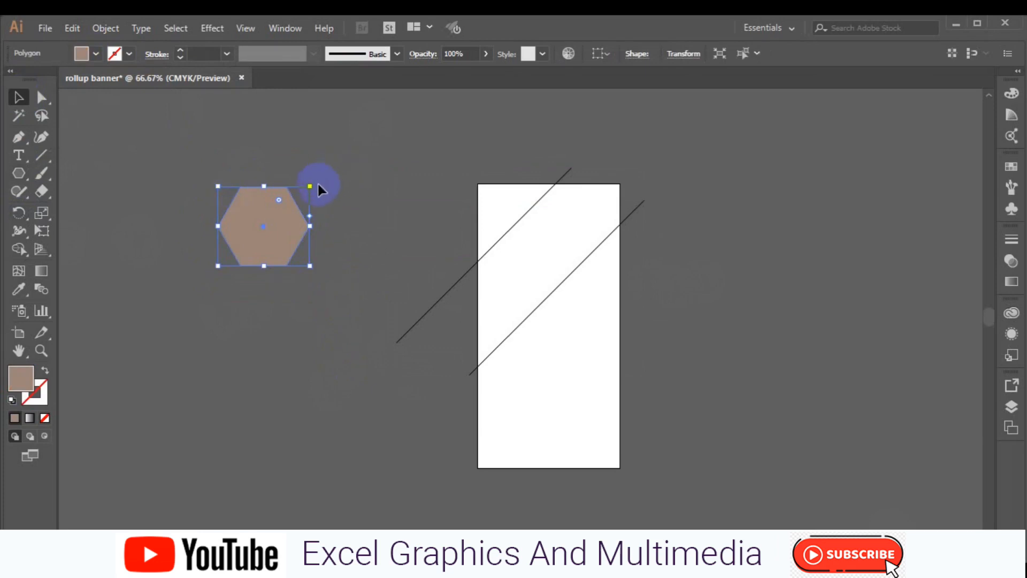
# Step: Rotate the hexagon point-up, enlarge it, and place it on the artboard between the lines
pyautogui.moveTo(317, 274); pyautogui.dragTo(304, 183)
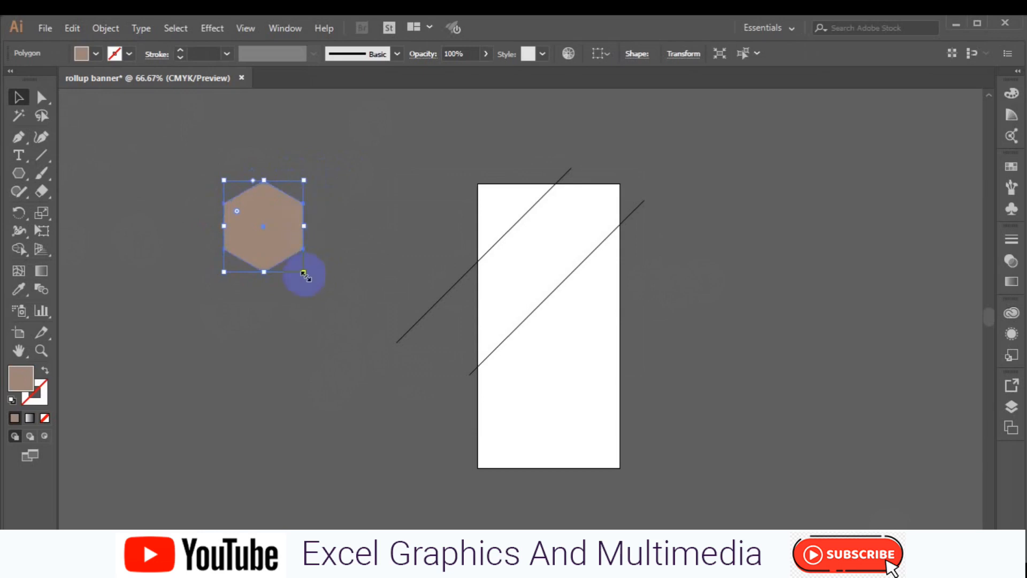
pyautogui.moveTo(327, 301); pyautogui.dragTo(323, 299)
pyautogui.moveTo(263, 232); pyautogui.dragTo(551, 294)
pyautogui.moveTo(611, 364)
pyautogui.mouseDown()
pyautogui.moveTo(590, 340)
pyautogui.moveTo(613, 357)
pyautogui.mouseUp()
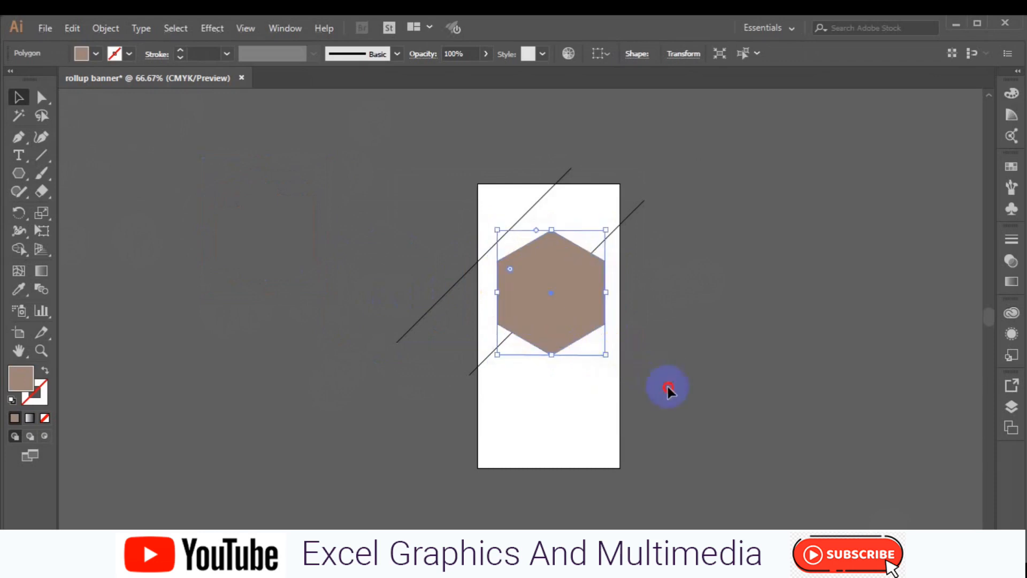
pyautogui.click(668, 388)
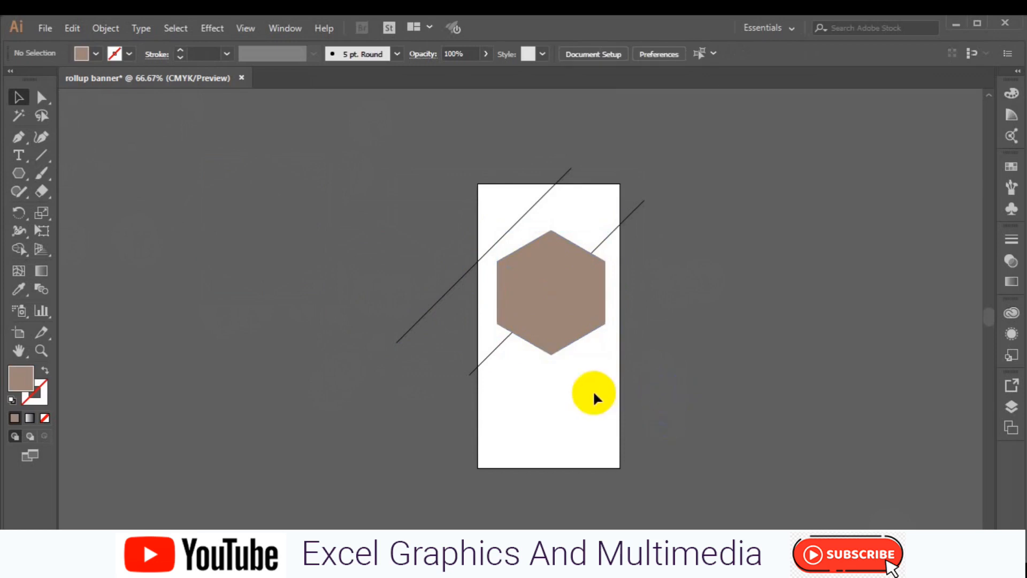
pyautogui.click(543, 294)
pyautogui.moveTo(548, 305); pyautogui.dragTo(546, 305)
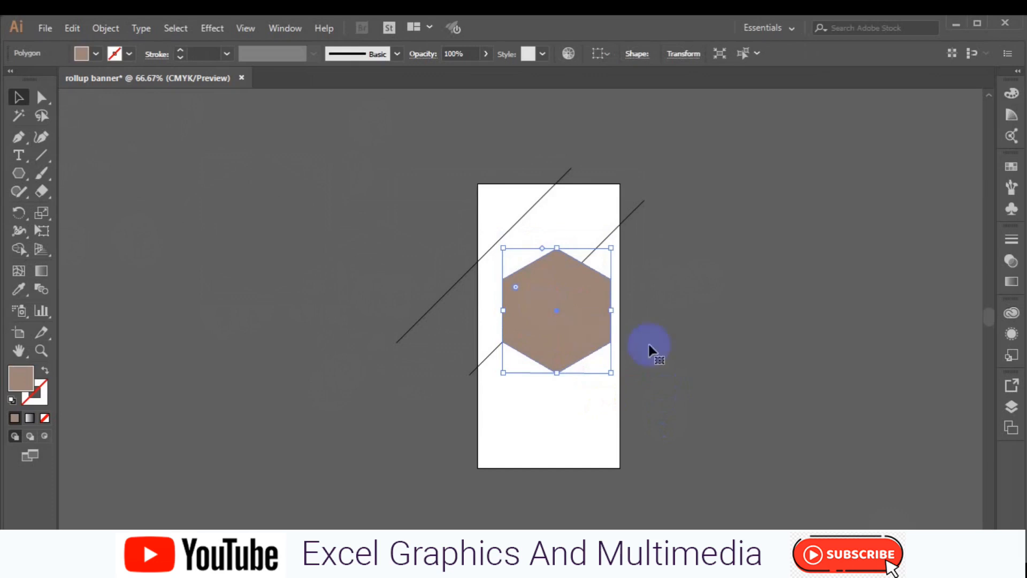
# Step: Shift the upper line up-right, then nudge both lines and the hexagon up together
pyautogui.click(510, 230)
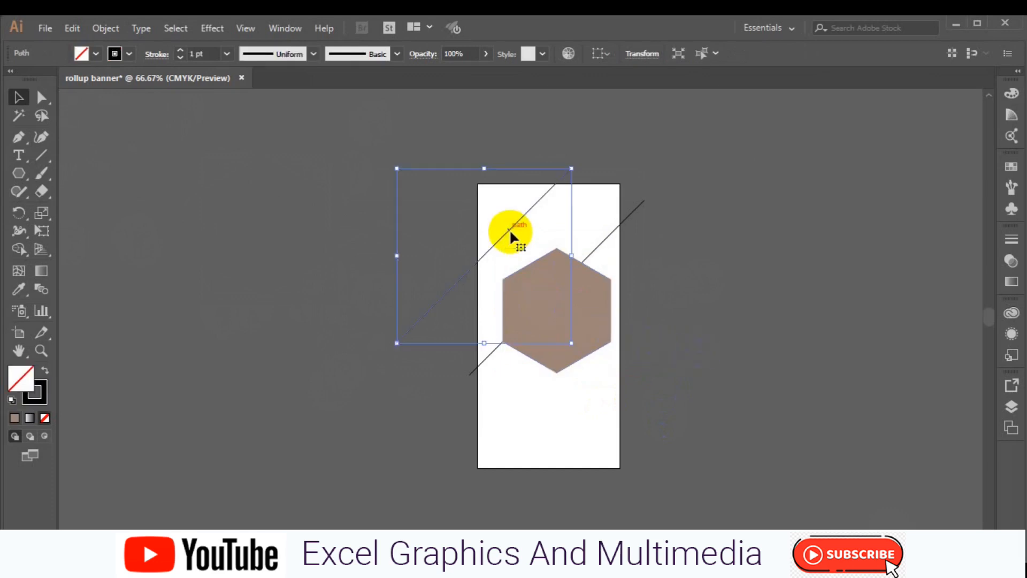
pyautogui.moveTo(510, 231); pyautogui.dragTo(525, 225)
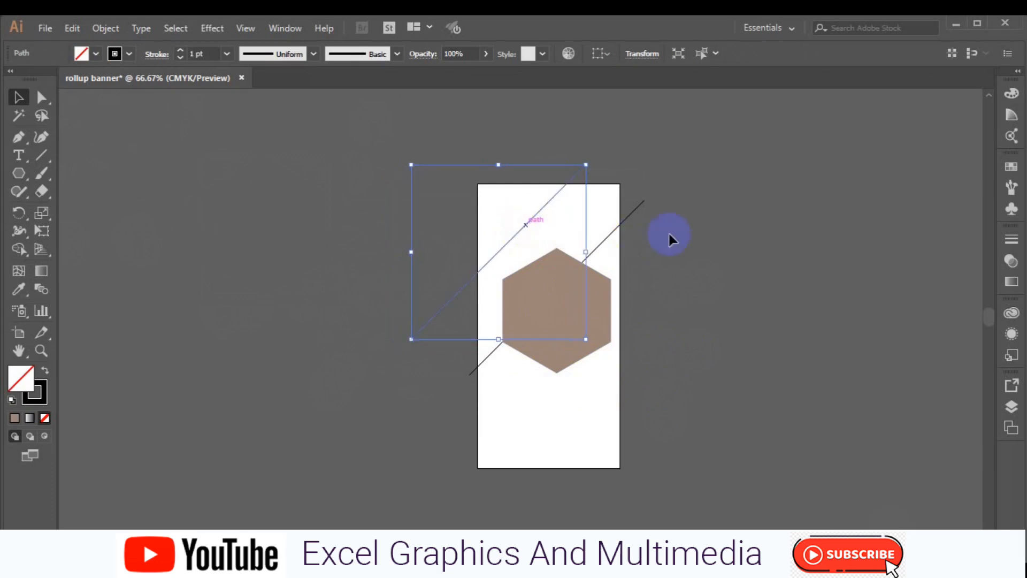
pyautogui.keyDown('shift'); pyautogui.click(637, 210); pyautogui.keyUp('shift')
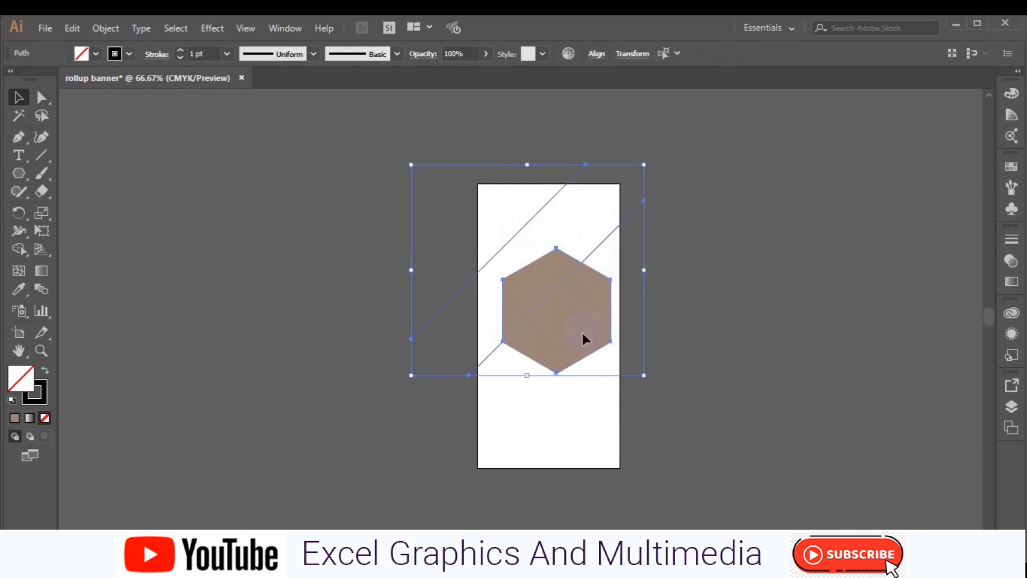
pyautogui.keyDown('shift'); pyautogui.click(582, 330); pyautogui.keyUp('shift')
pyautogui.hotkey('shift', 'Up')
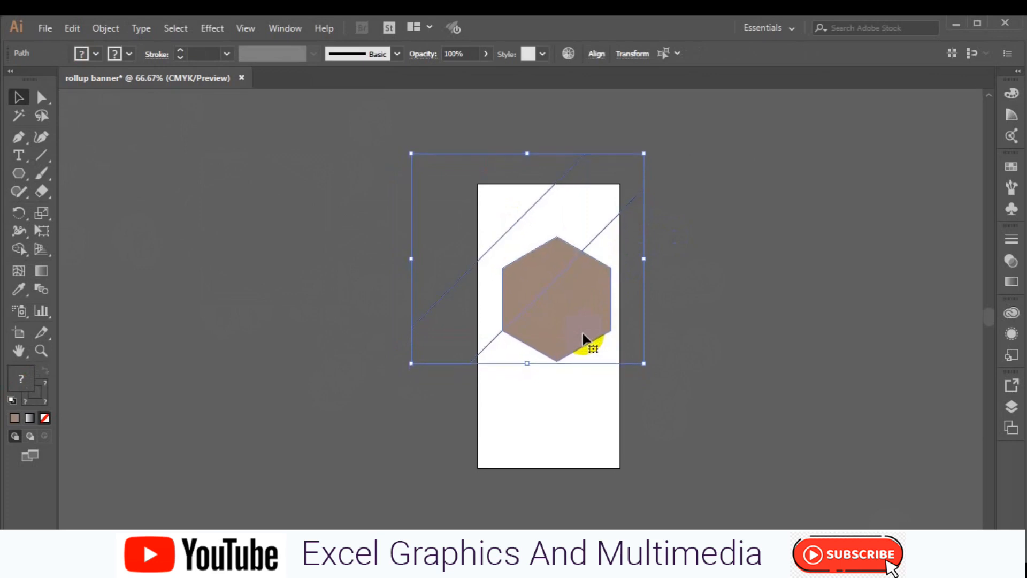
pyautogui.hotkey('shift', 'Up')
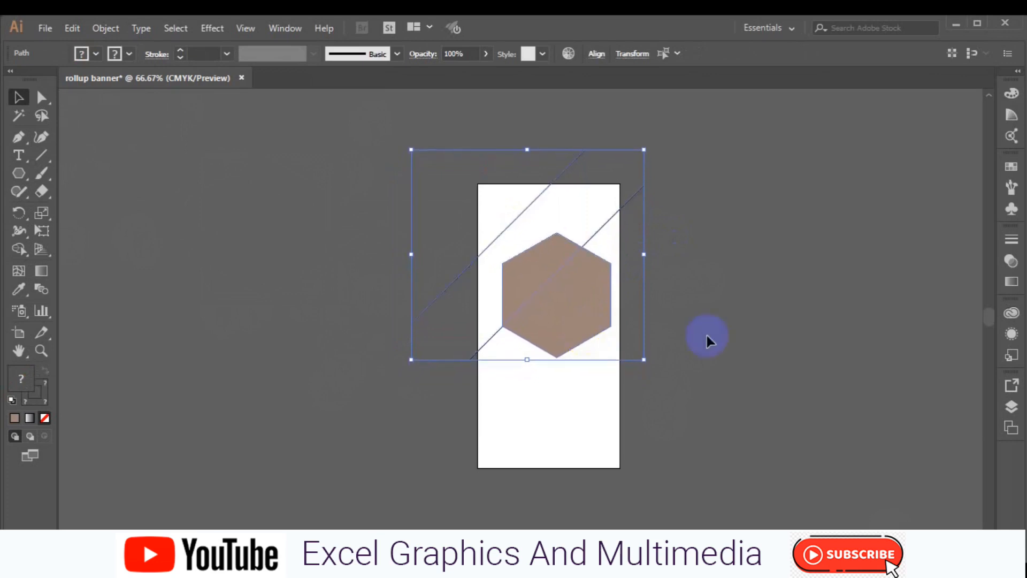
# Step: Move the hexagon off the artboard to the right
pyautogui.click(707, 336)
pyautogui.click(573, 331)
pyautogui.moveTo(573, 329); pyautogui.dragTo(713, 319)
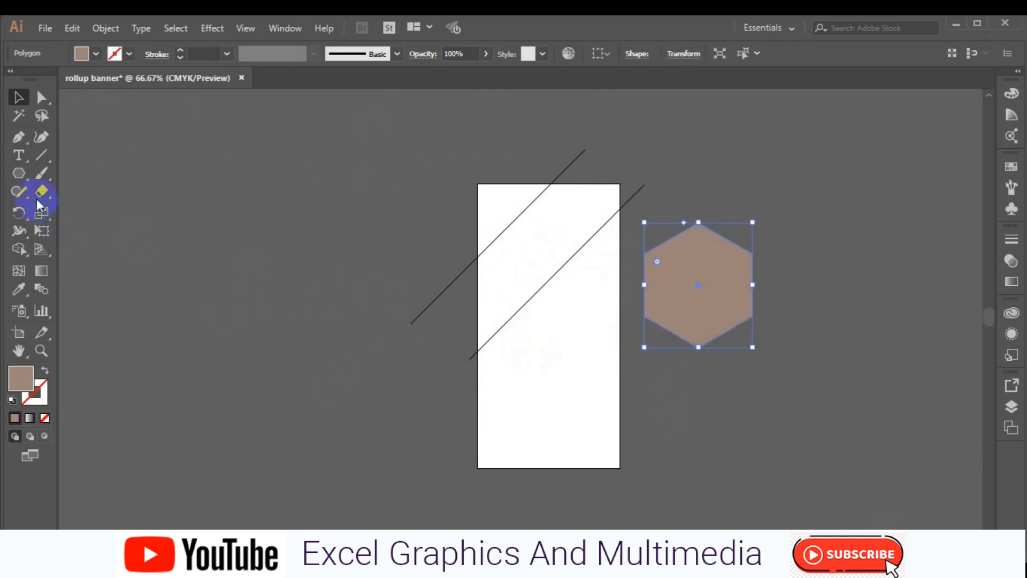
# Step: Give the hexagon no fill and a black stroke
pyautogui.click(19, 172)
pyautogui.click(80, 172)
pyautogui.click(83, 53)
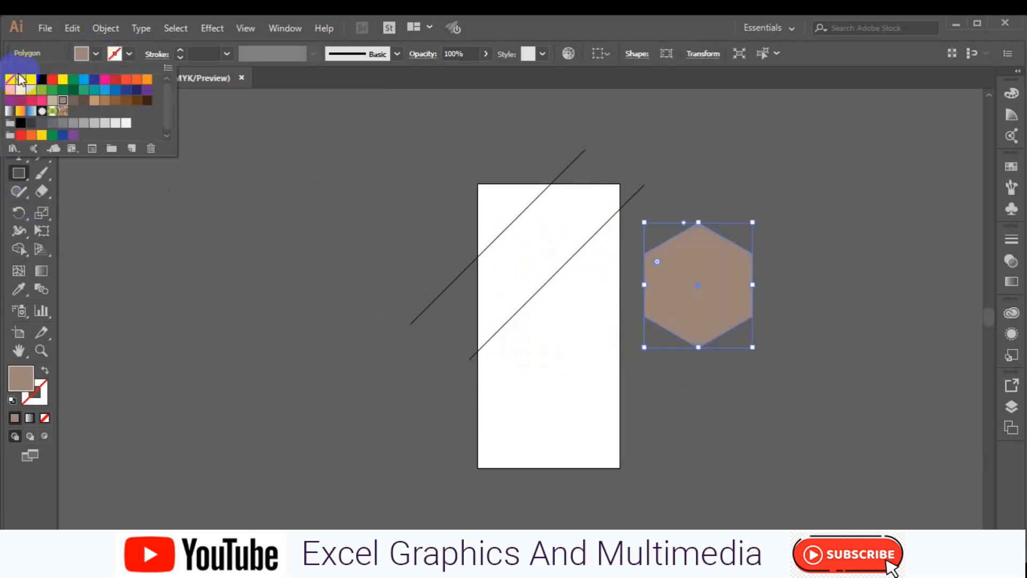
pyautogui.click(11, 80)
pyautogui.click(16, 177)
pyautogui.click(129, 53)
pyautogui.click(41, 79)
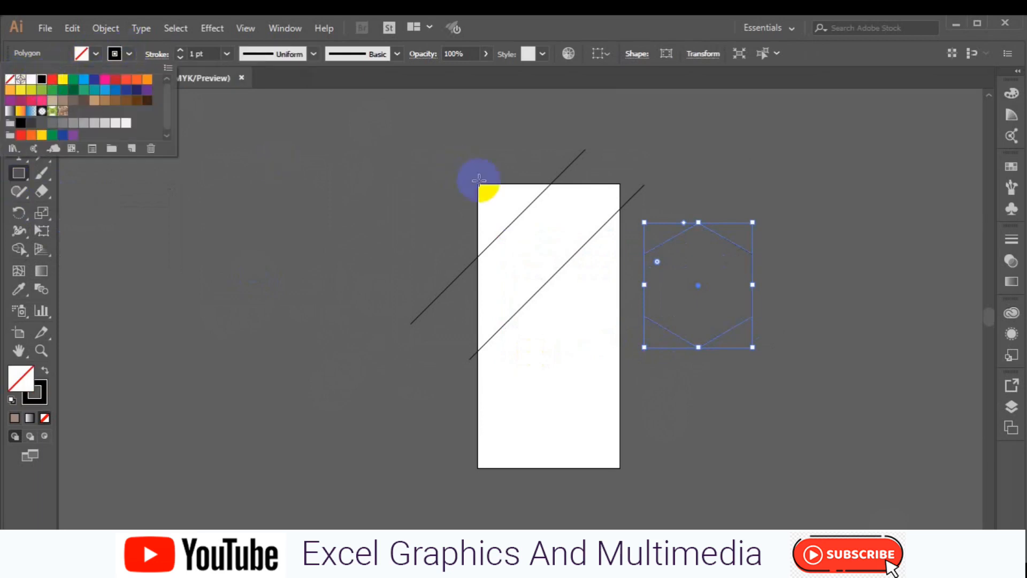
pyautogui.click(476, 183)
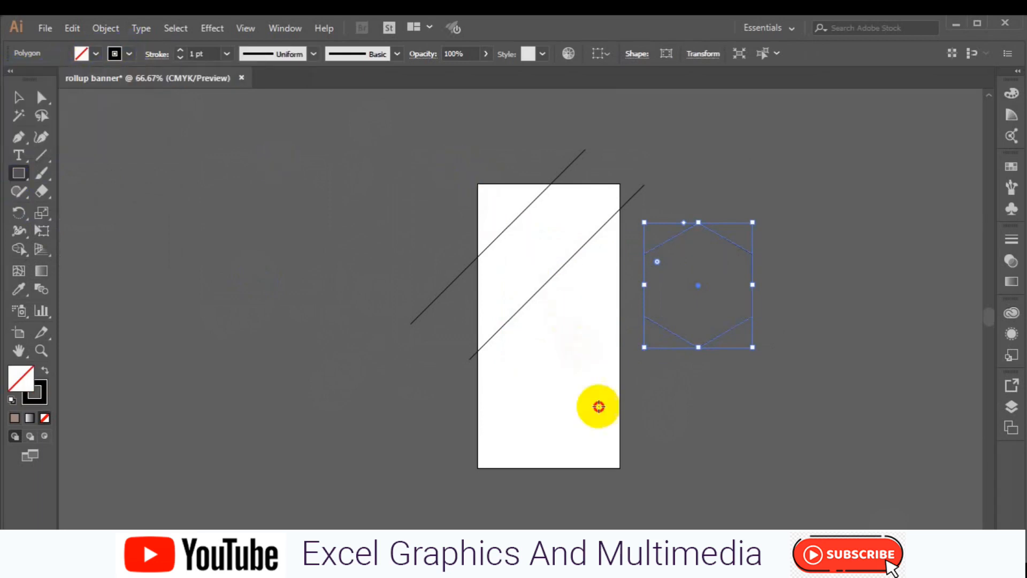
# Step: Draw a rectangle matching the artboard edges and select it with both diagonal lines
pyautogui.moveTo(478, 184); pyautogui.dragTo(617, 465)
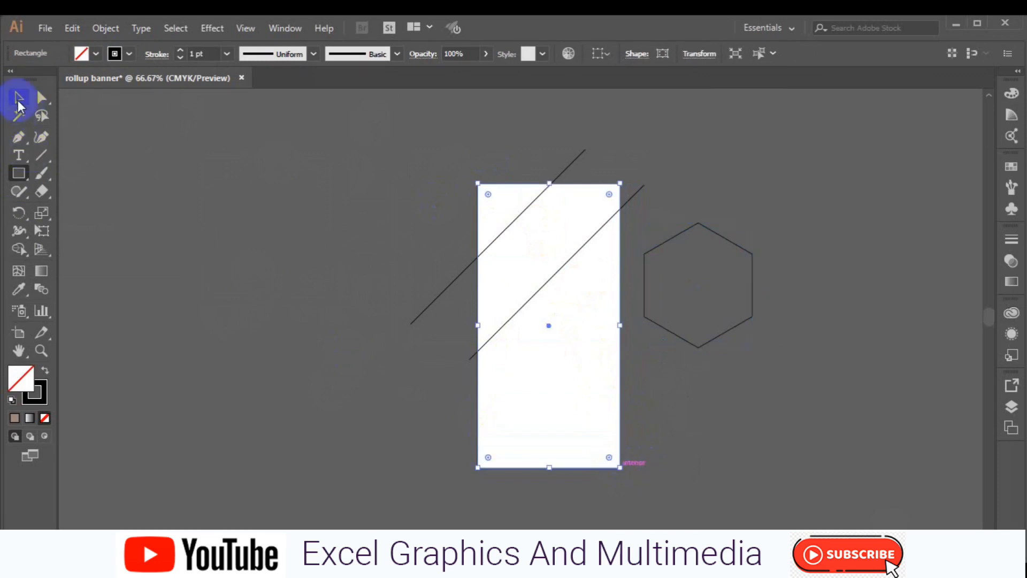
pyautogui.click(18, 96)
pyautogui.moveTo(341, 140); pyautogui.dragTo(590, 377)
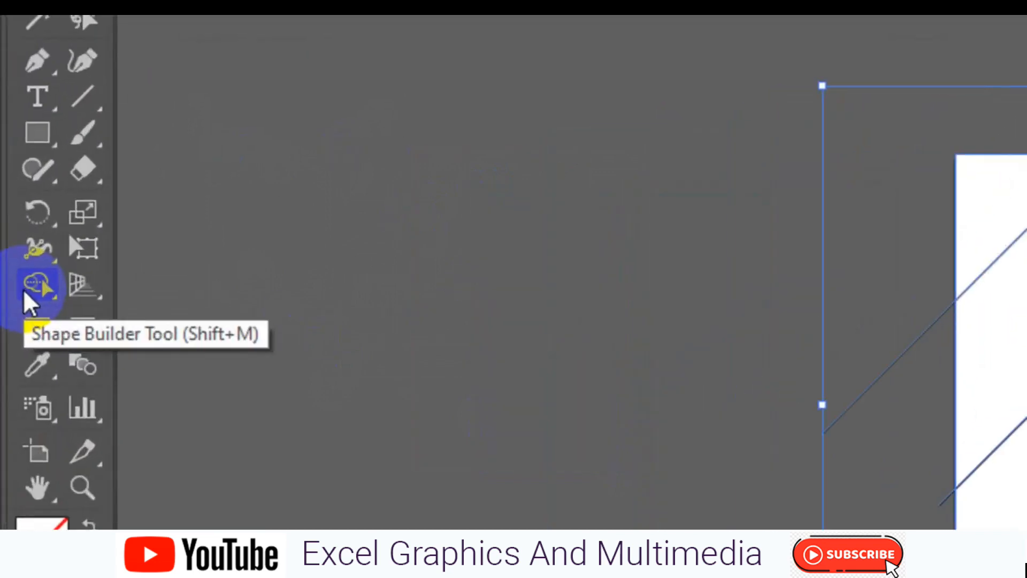
# Step: Fill the band between the diagonal lines brown with no stroke using Shape Builder
pyautogui.click(16, 251)
pyautogui.click(191, 92)
pyautogui.click(147, 186)
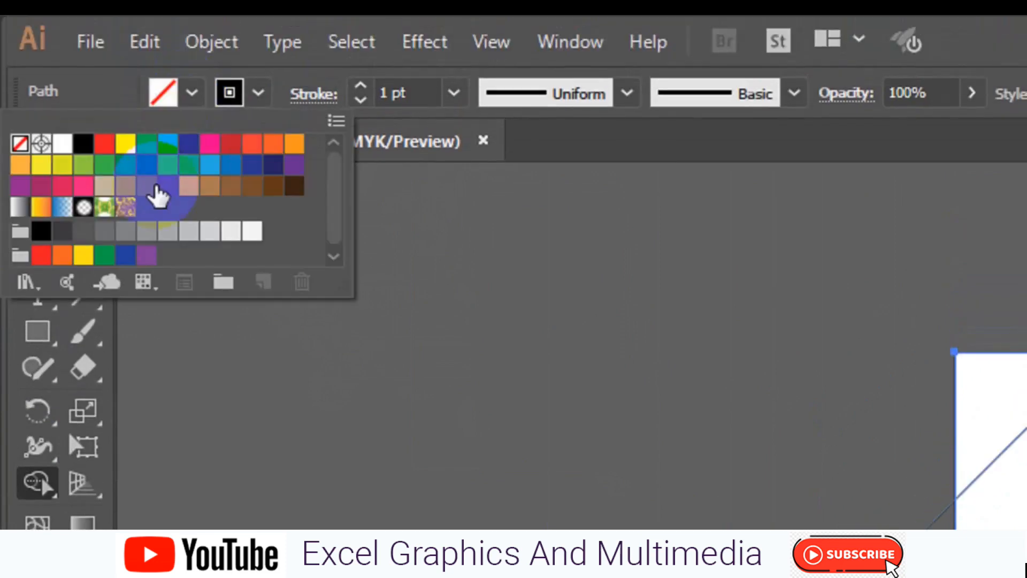
pyautogui.click(259, 101)
pyautogui.click(258, 94)
pyautogui.click(19, 142)
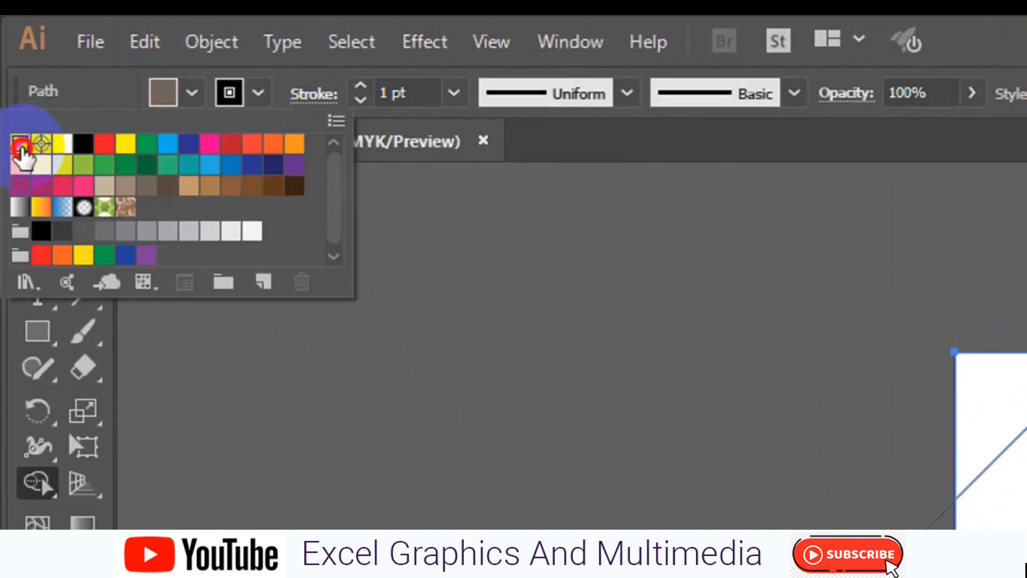
pyautogui.click(558, 275)
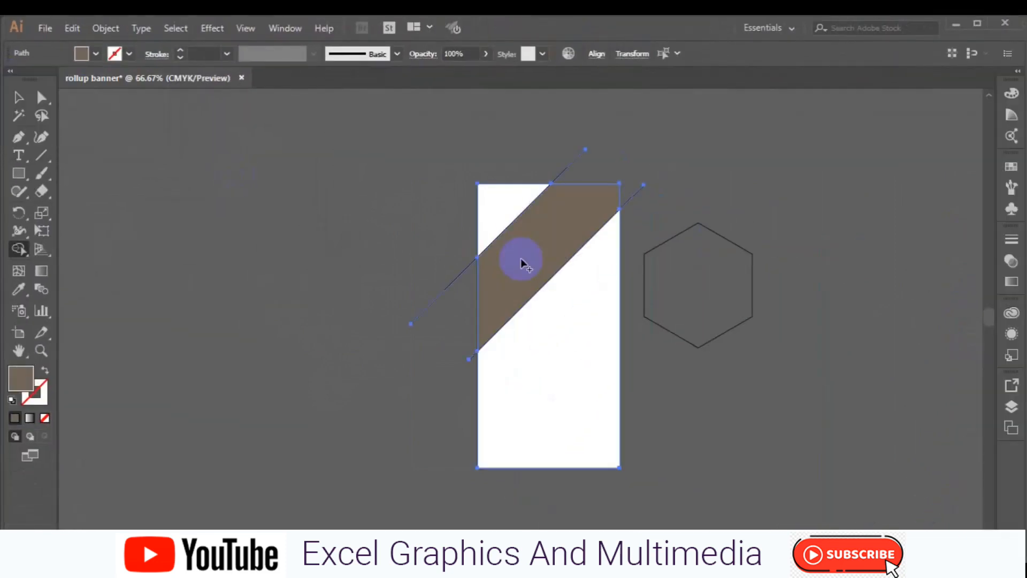
# Step: Delete the four stray line segments left outside the banner rectangle
pyautogui.click(18, 96)
pyautogui.click(378, 278)
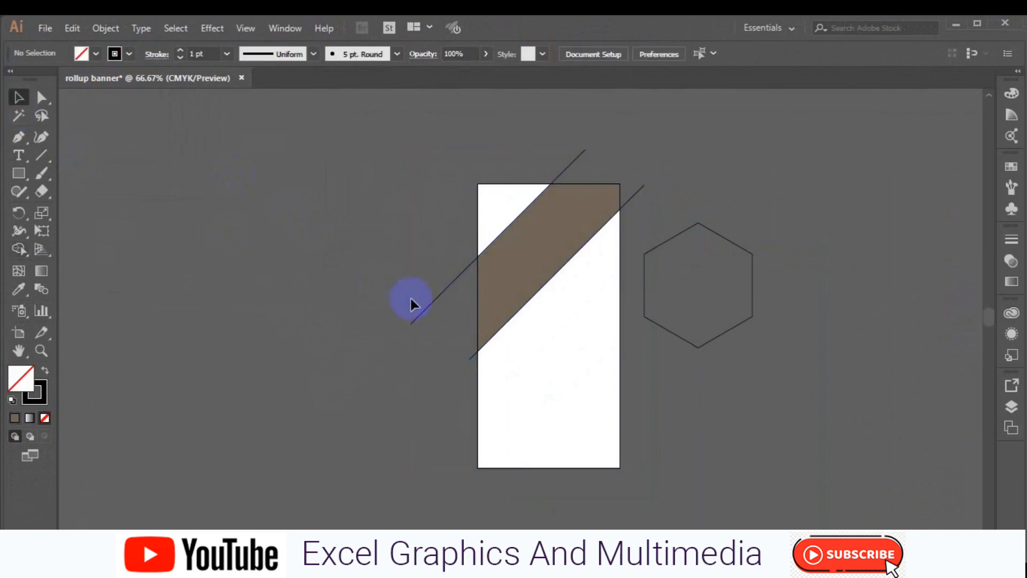
pyautogui.click(424, 316)
pyautogui.press('Delete')
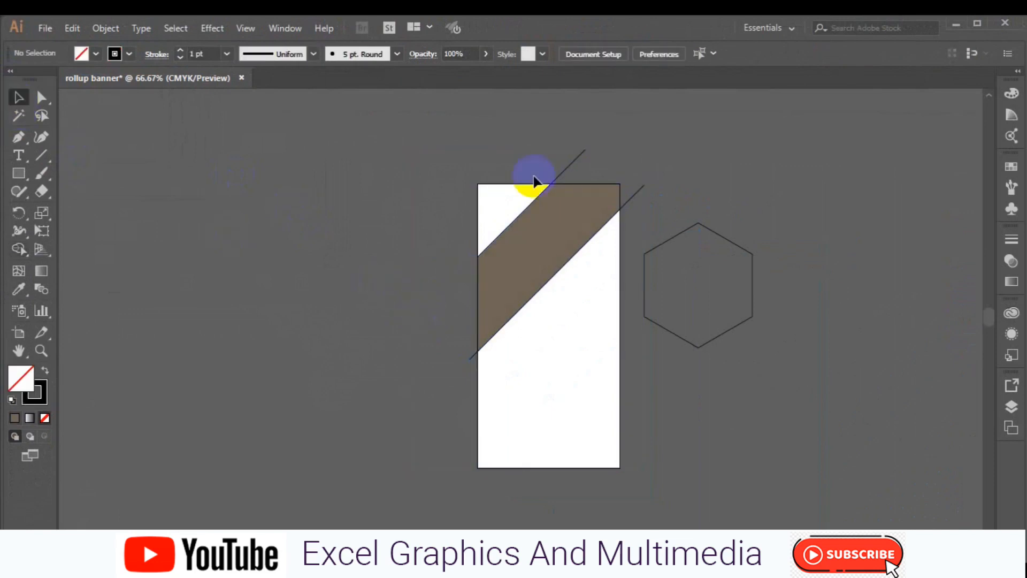
pyautogui.click(566, 174)
pyautogui.press('Delete')
pyautogui.click(640, 191)
pyautogui.press('Delete')
pyautogui.click(477, 355)
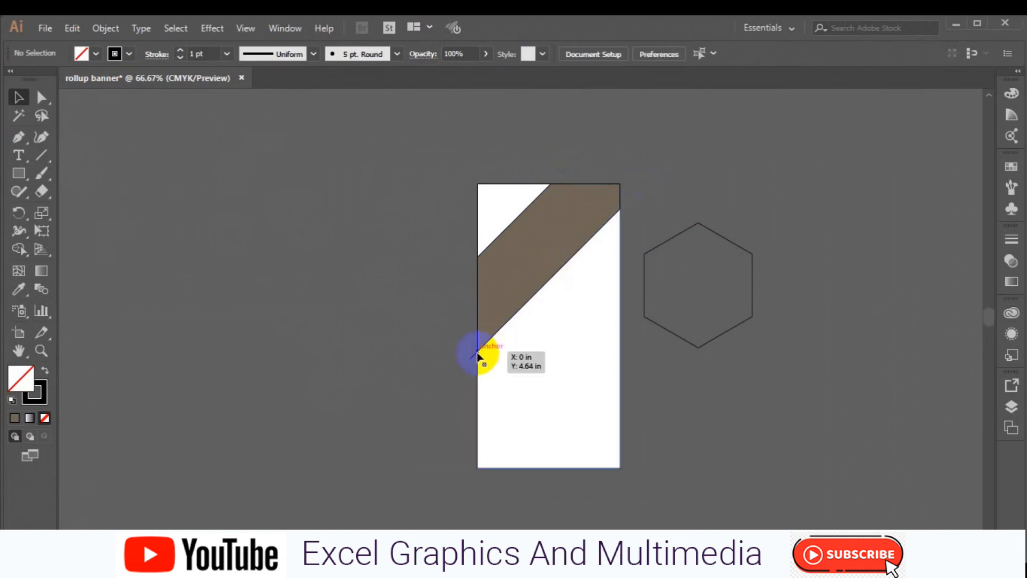
pyautogui.press('Delete')
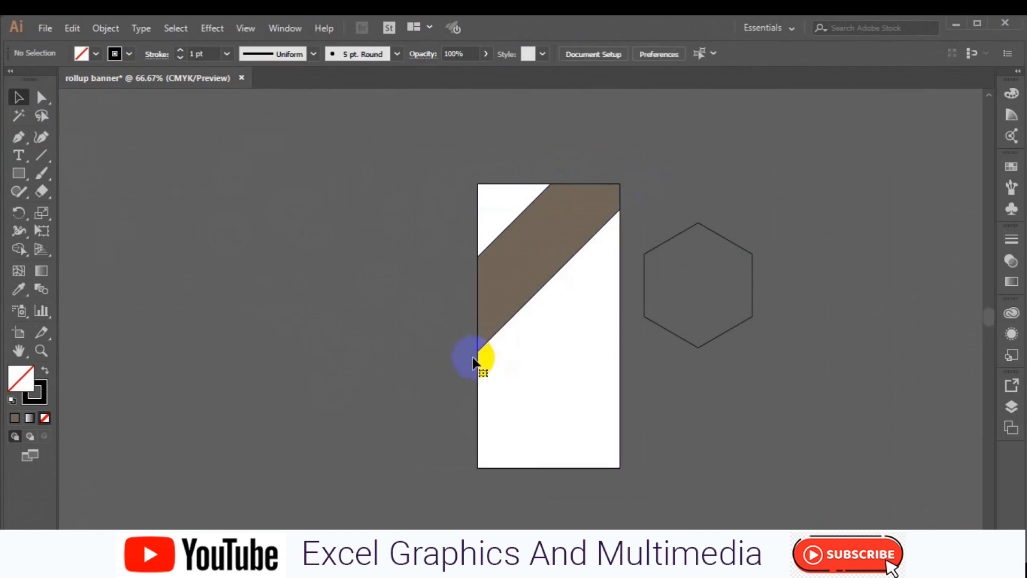
# Step: Remove the brown band's stroke and move the hexagon outline onto the banner's upper half
pyautogui.click(497, 296)
pyautogui.click(129, 53)
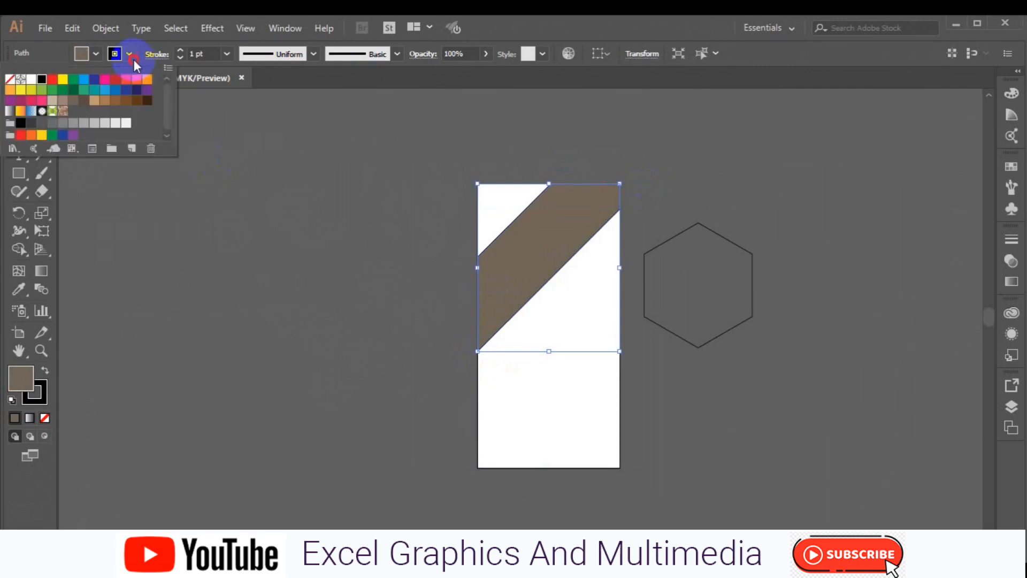
pyautogui.click(10, 81)
pyautogui.click(115, 206)
pyautogui.click(643, 290)
pyautogui.moveTo(699, 292); pyautogui.dragTo(557, 304)
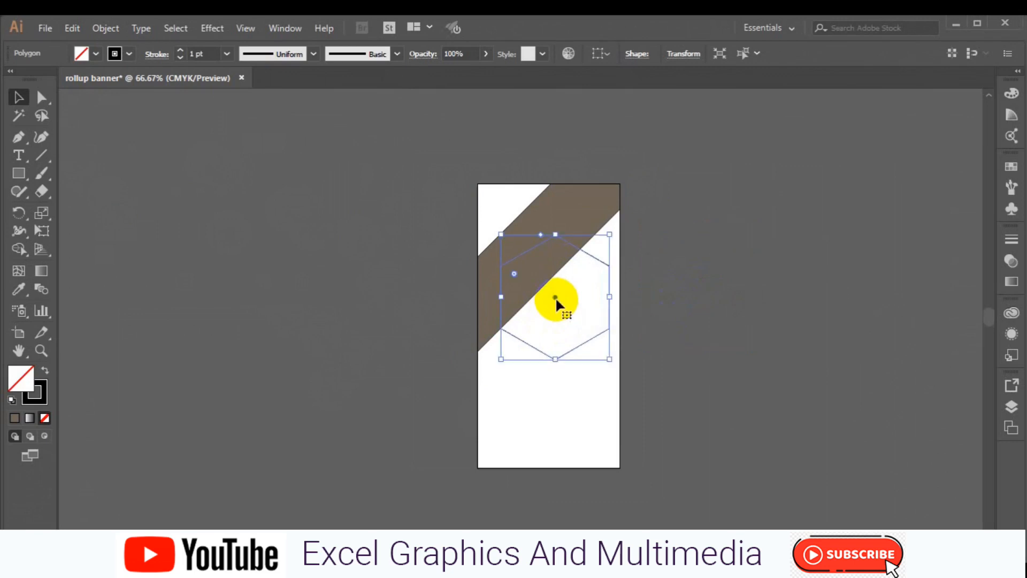
# Step: Make the hexagon solid black with no stroke
pyautogui.click(585, 349)
pyautogui.click(582, 343)
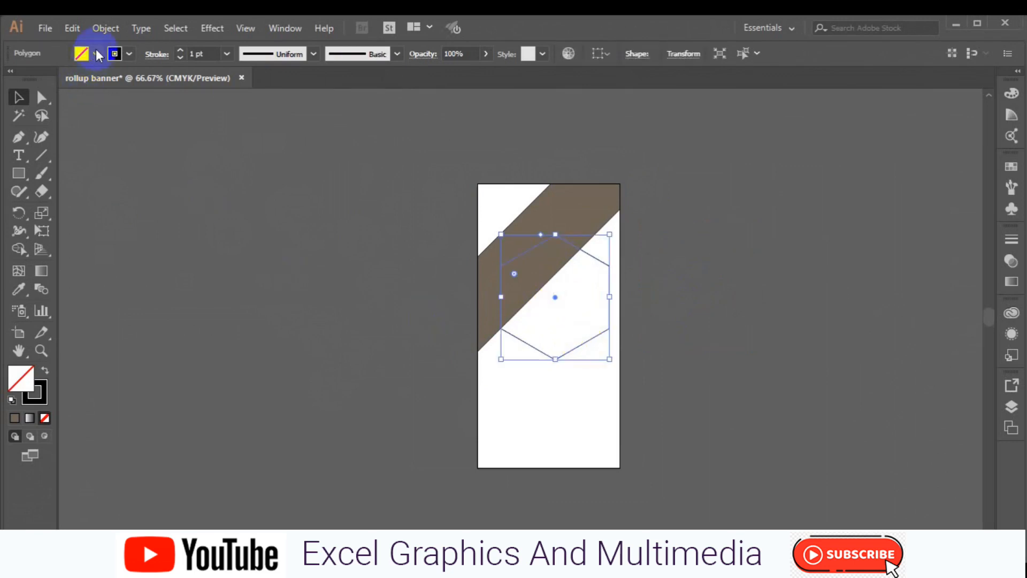
pyautogui.click(95, 53)
pyautogui.click(41, 79)
pyautogui.click(129, 53)
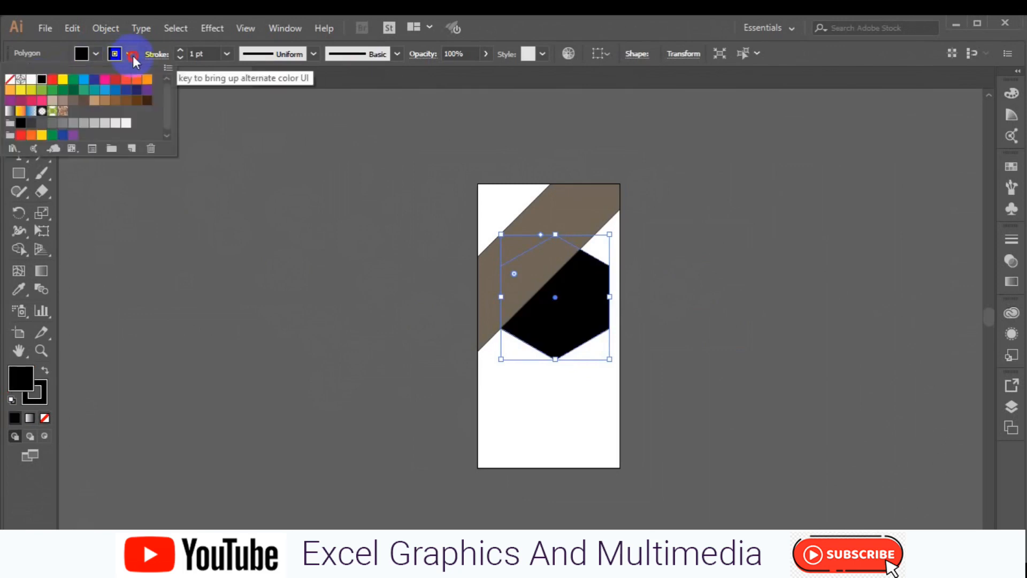
pyautogui.click(10, 79)
pyautogui.click(552, 276)
pyautogui.click(573, 298)
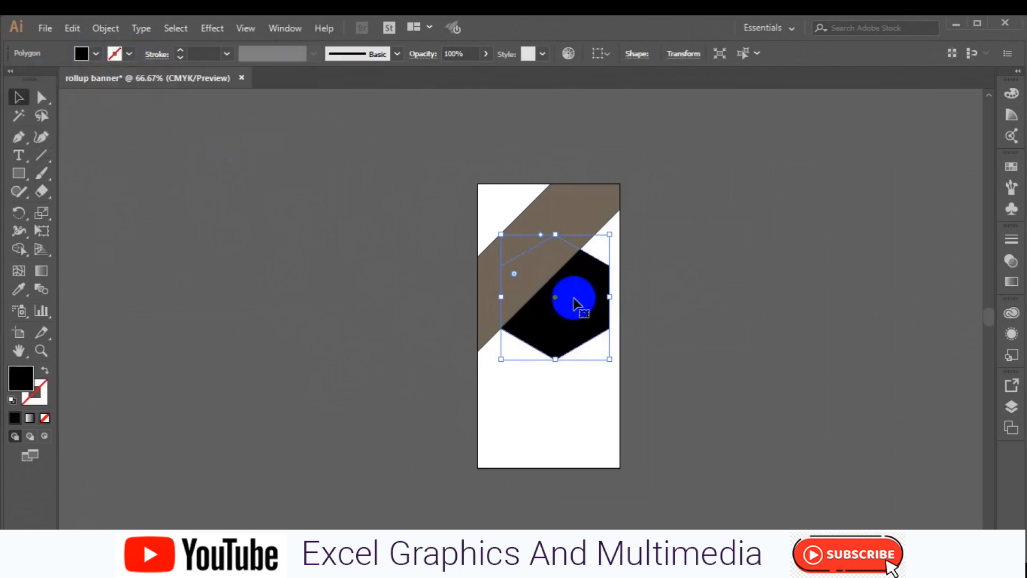
# Step: Bring the black hexagon to the front and paste a copy in place over it
pyautogui.rightClick(586, 311)
pyautogui.moveTo(672, 487)
pyautogui.click(790, 485)
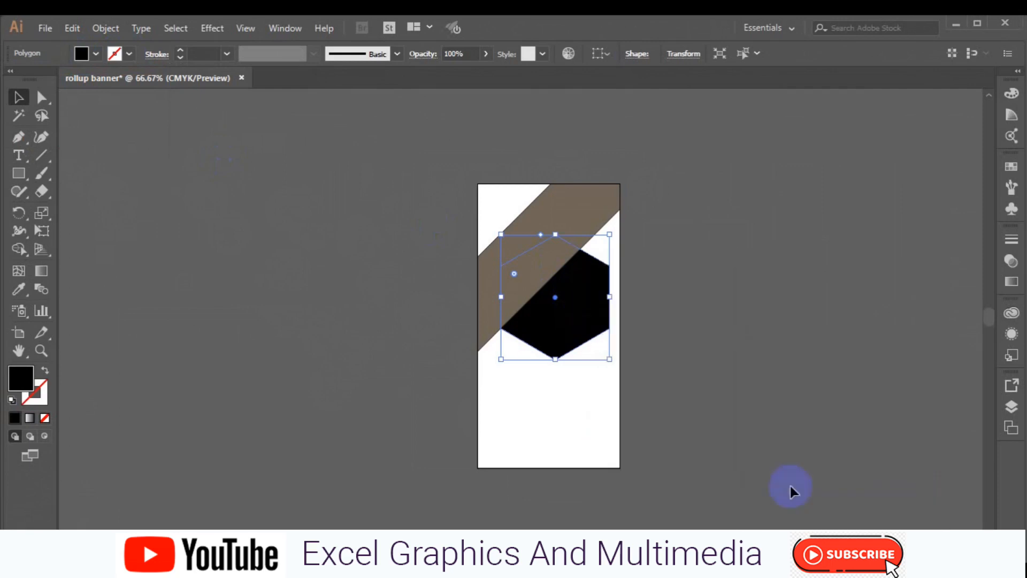
pyautogui.click(71, 29)
pyautogui.click(136, 106)
pyautogui.click(71, 29)
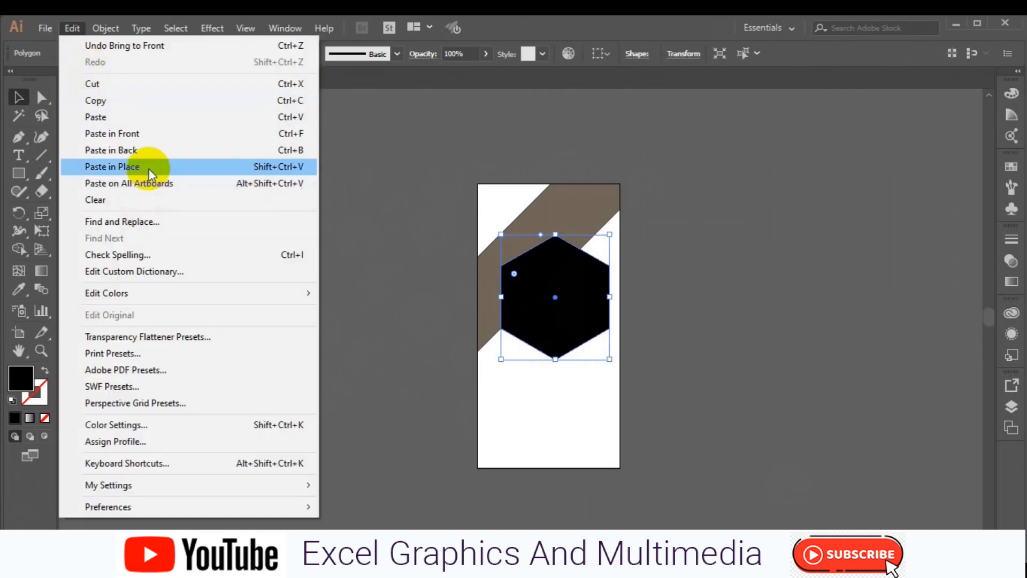
pyautogui.click(148, 167)
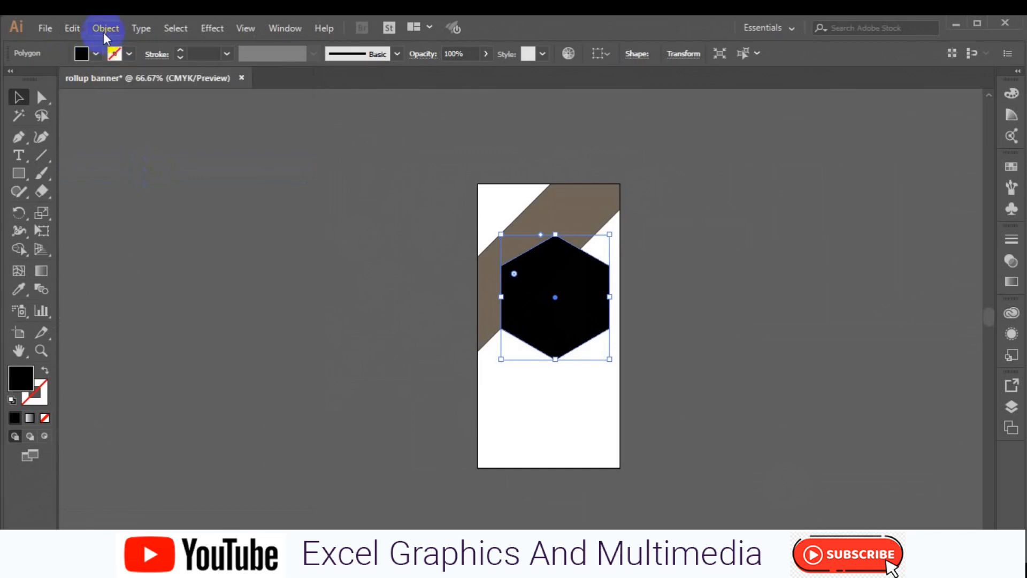
# Step: Fill the duplicate hexagon grey and send it one level backward
pyautogui.click(96, 53)
pyautogui.click(83, 122)
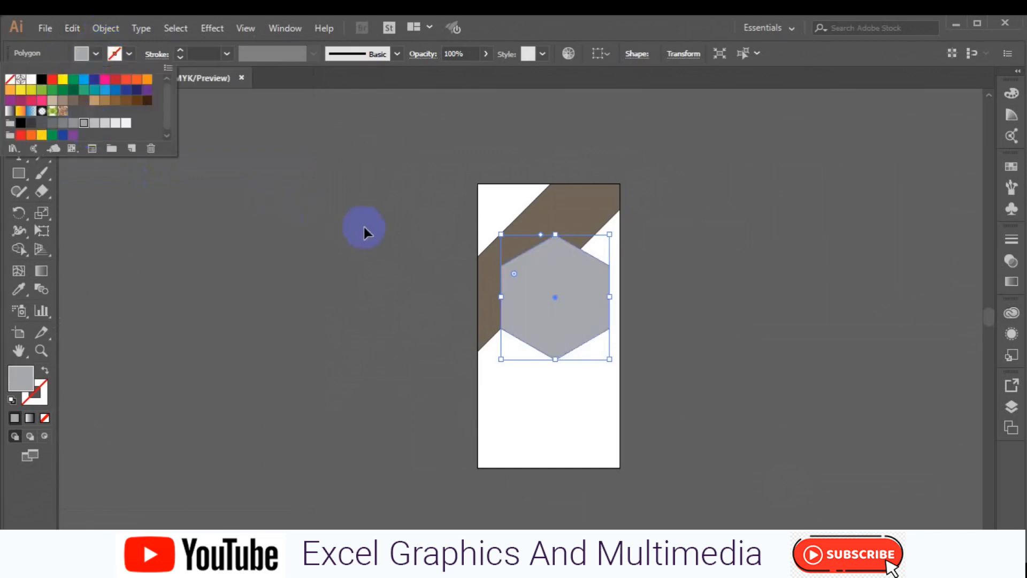
pyautogui.click(580, 312)
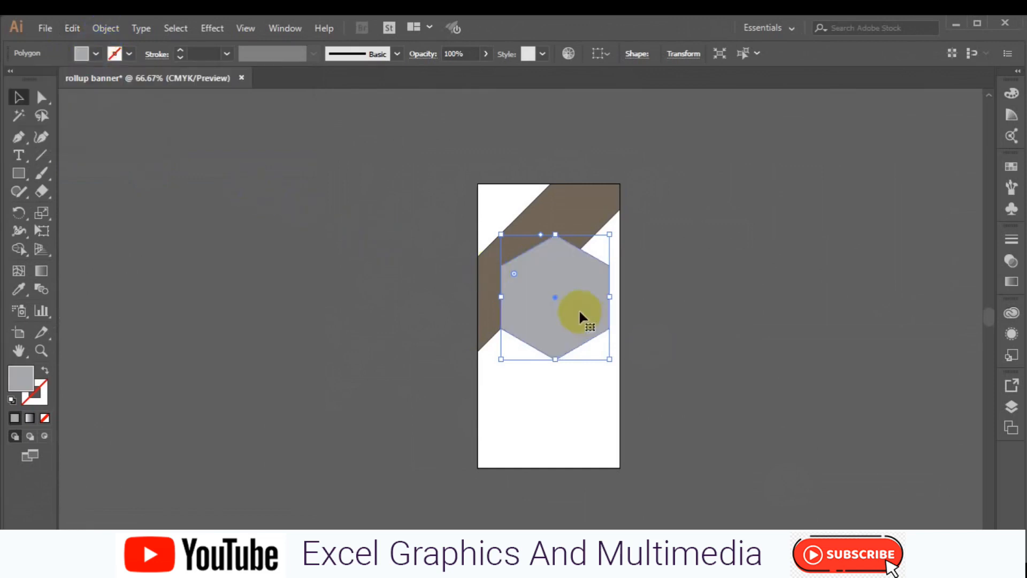
pyautogui.rightClick(579, 310)
pyautogui.moveTo(637, 483)
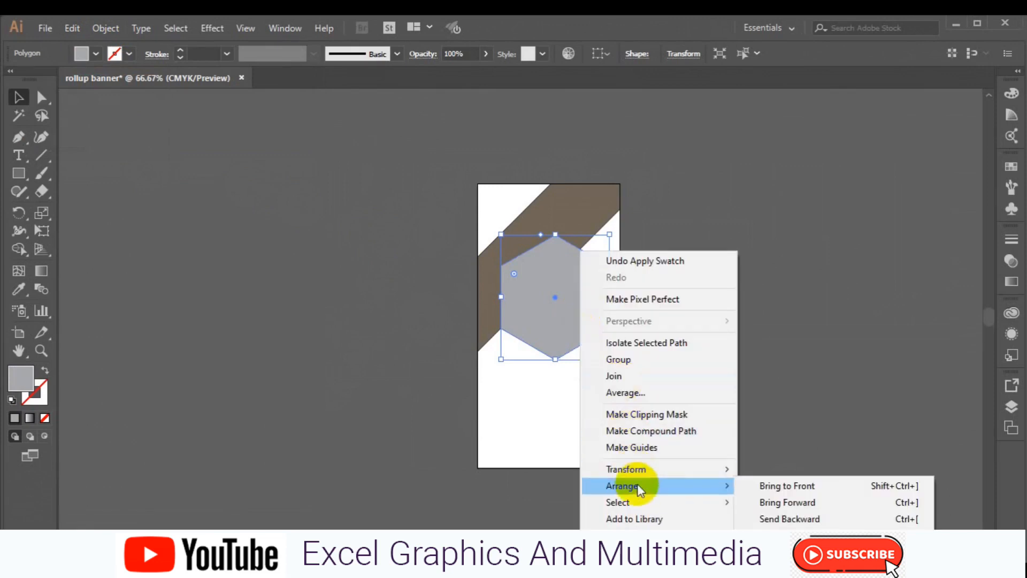
pyautogui.click(790, 518)
pyautogui.click(789, 522)
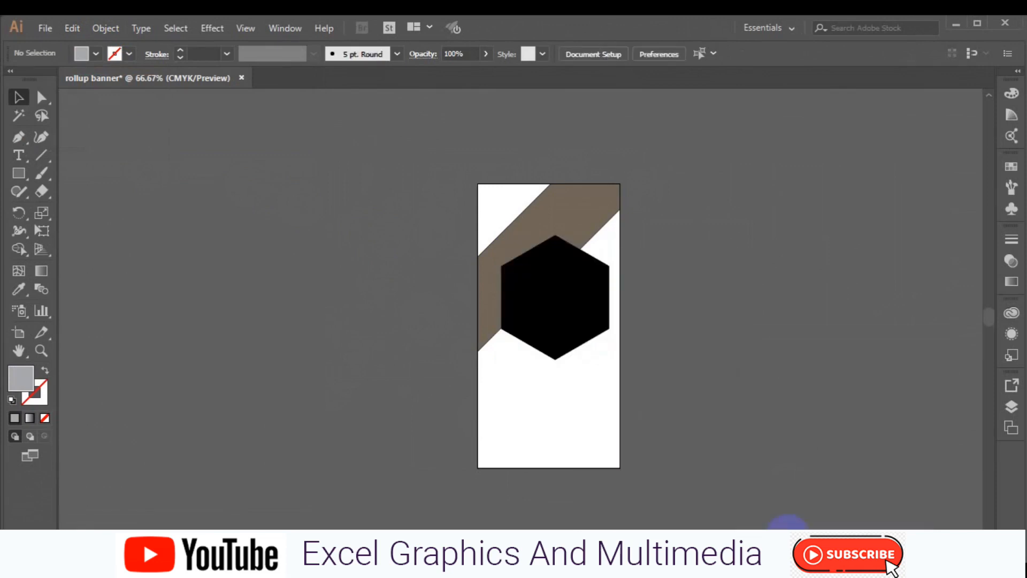
# Step: Send the grey hexagon behind the black one and nudge it five steps right
pyautogui.rightClick(567, 328)
pyautogui.click(751, 297)
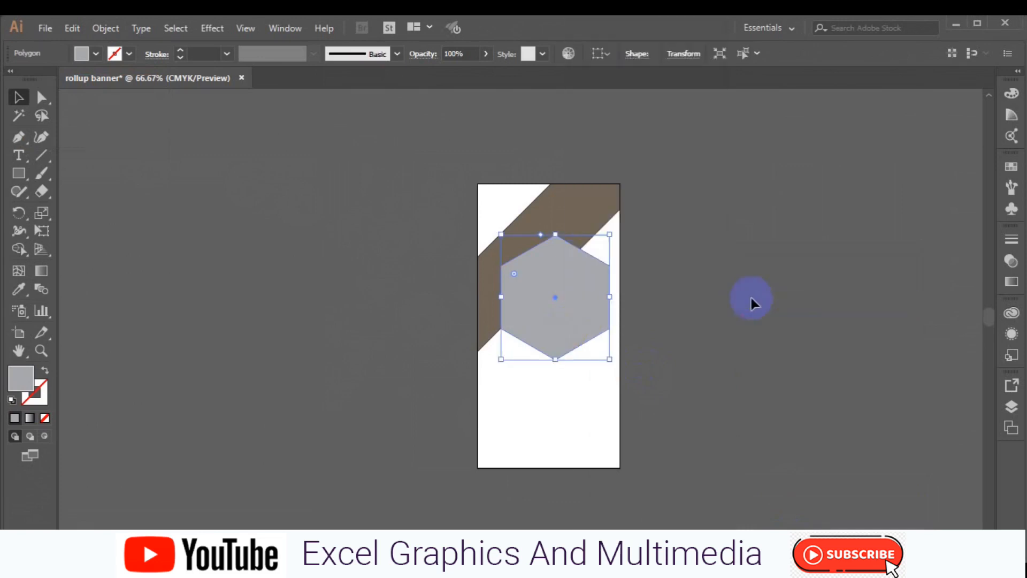
pyautogui.press('Right')
pyautogui.press('Right')
pyautogui.press('Right')
pyautogui.press('Right')
pyautogui.press('Right')
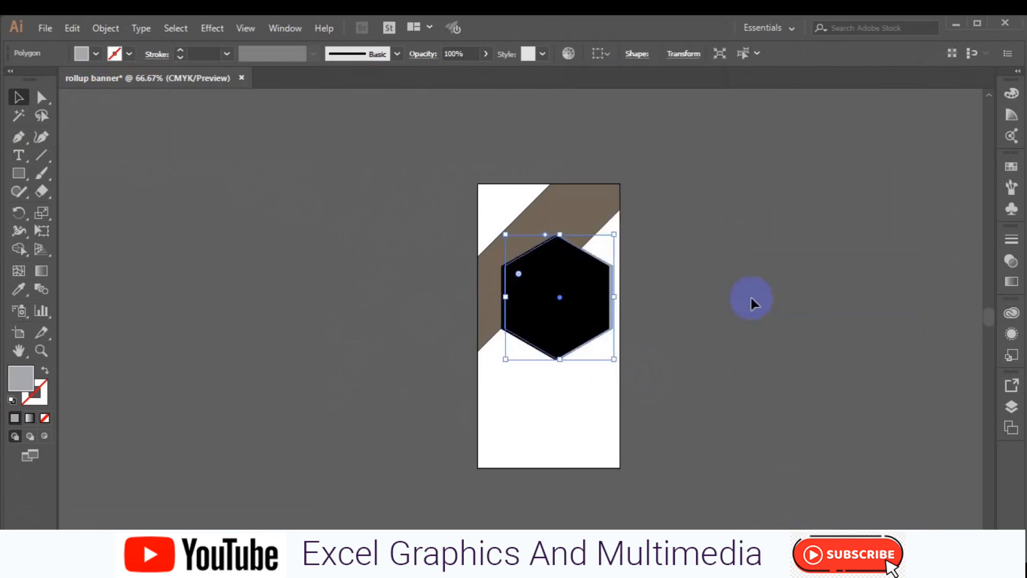
pyautogui.press('Right')
pyautogui.press('Right')
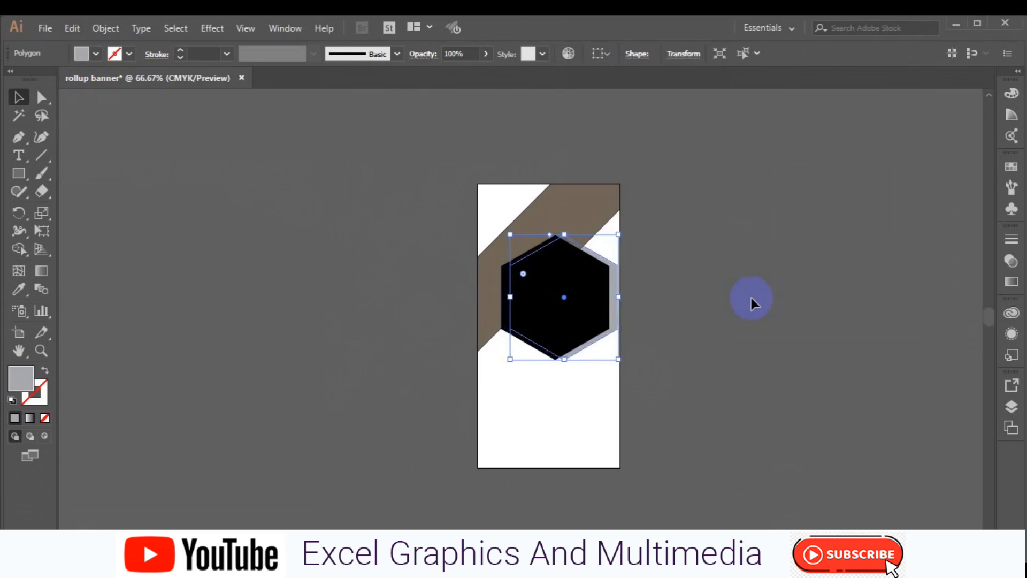
pyautogui.press('Right')
pyautogui.press('Right')
pyautogui.press('Right')
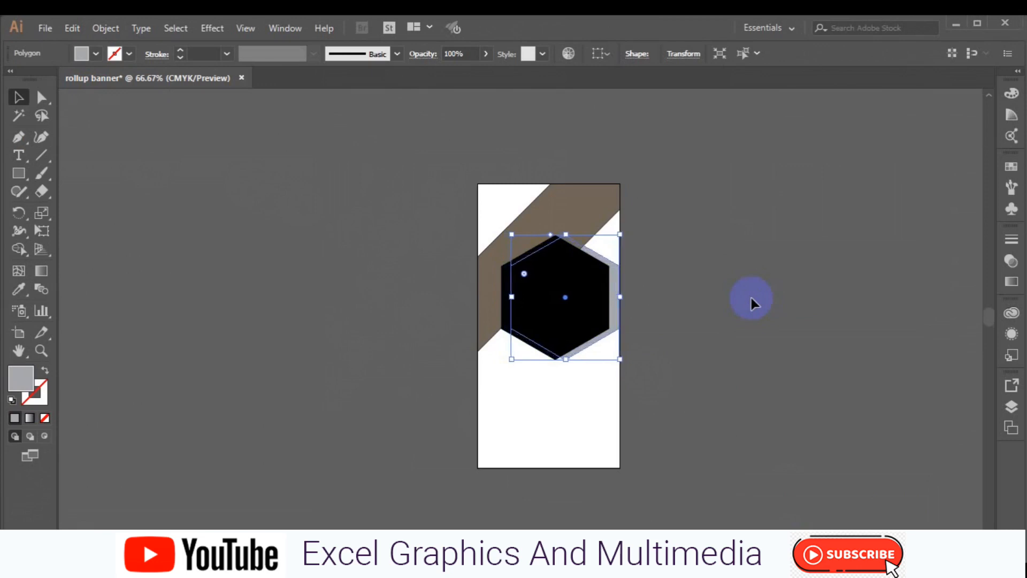
pyautogui.press('Right')
pyautogui.press('Right')
pyautogui.press('Right')
pyautogui.press('Right')
pyautogui.press('Right')
pyautogui.press('Right')
pyautogui.press('Right')
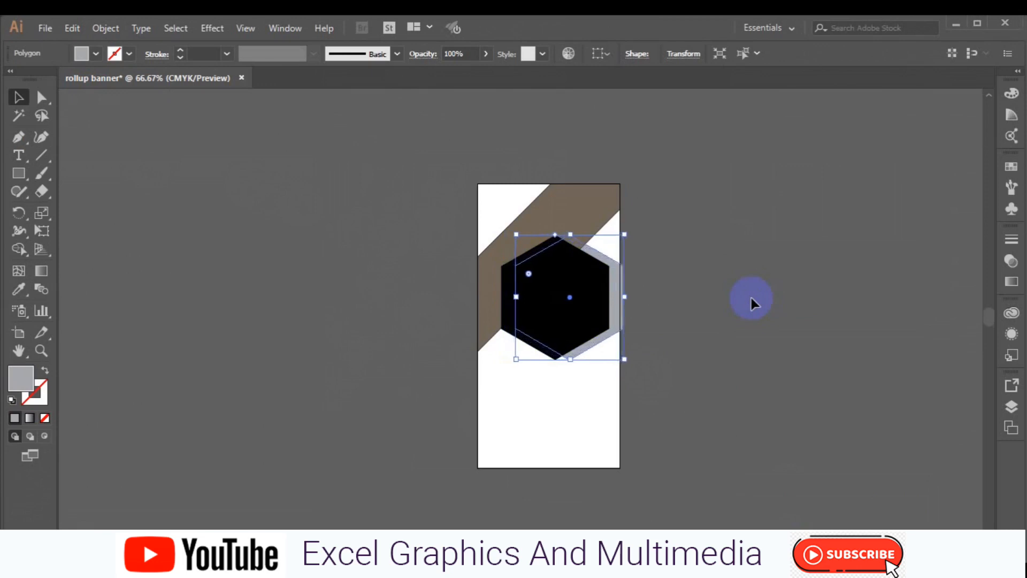
pyautogui.press('Right')
pyautogui.press('Right')
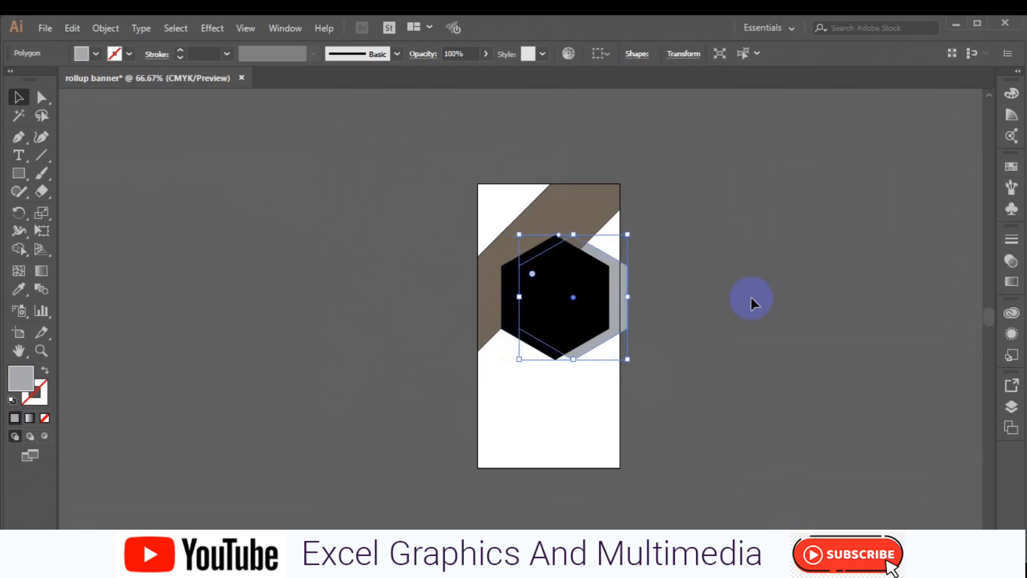
# Step: Bring both hexagons to the front above the brown band
pyautogui.keyDown('shift'); pyautogui.click(513, 333); pyautogui.keyUp('shift')
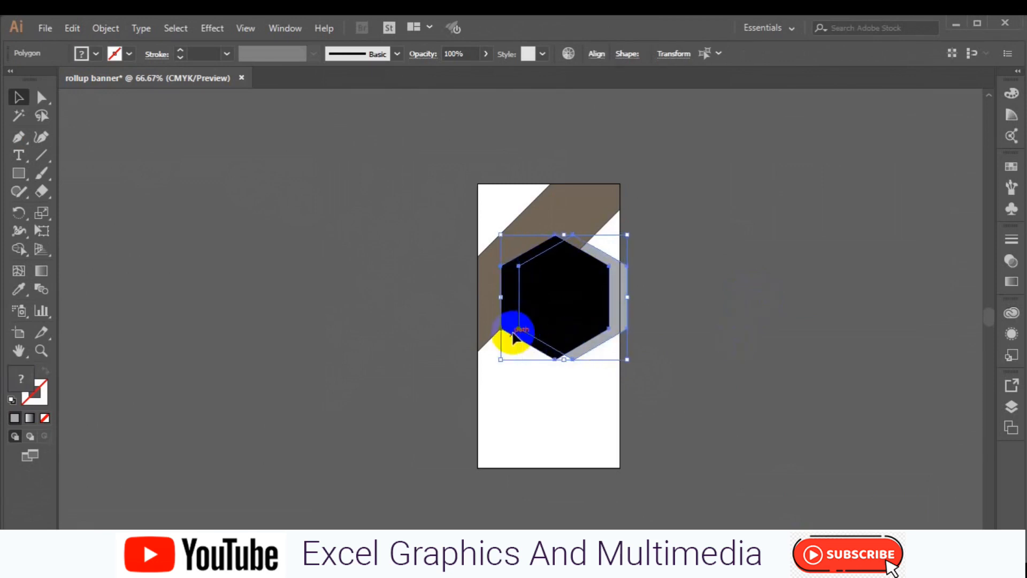
pyautogui.rightClick(512, 334)
pyautogui.moveTo(577, 256)
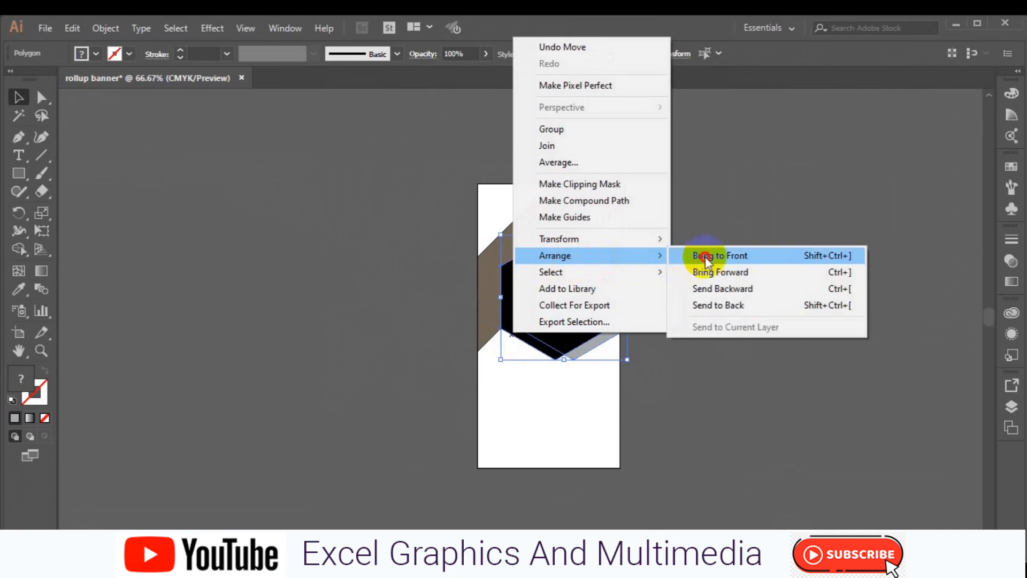
pyautogui.click(704, 256)
pyautogui.click(718, 318)
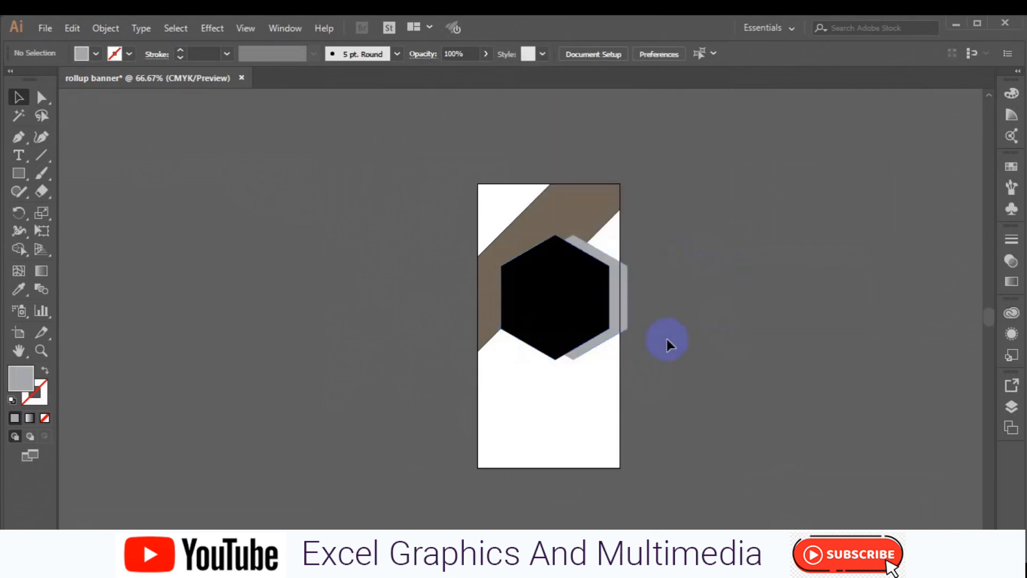
# Step: Nudge the grey hexagon slightly further right behind the black one
pyautogui.click(603, 341)
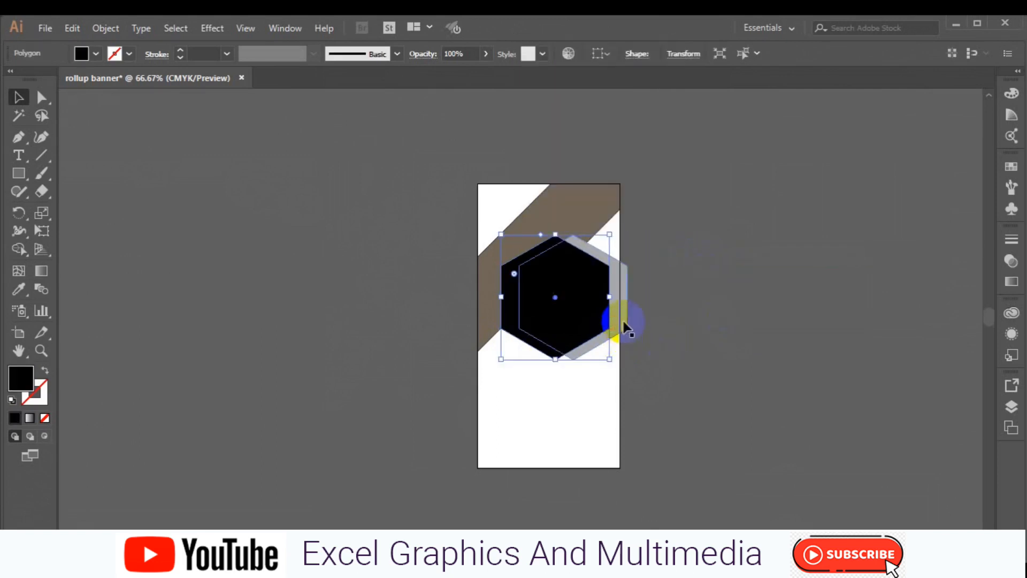
pyautogui.click(621, 319)
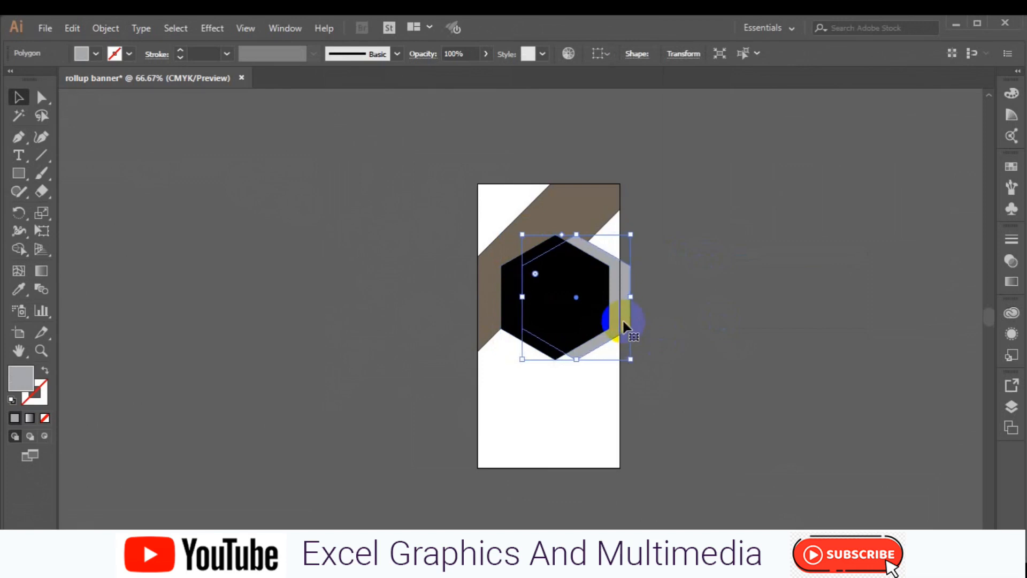
pyautogui.press('Right')
pyautogui.press('Right')
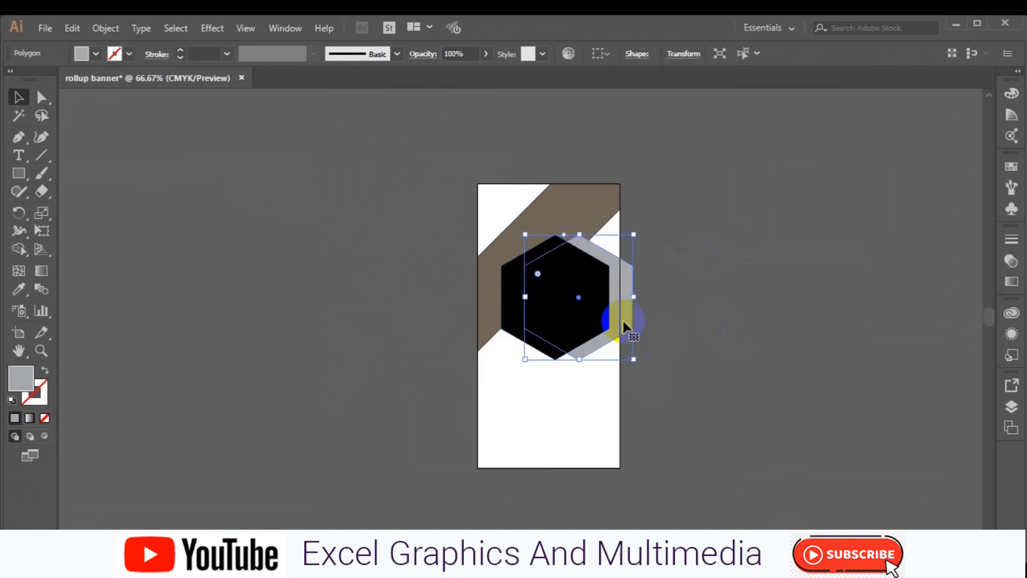
pyautogui.click(508, 336)
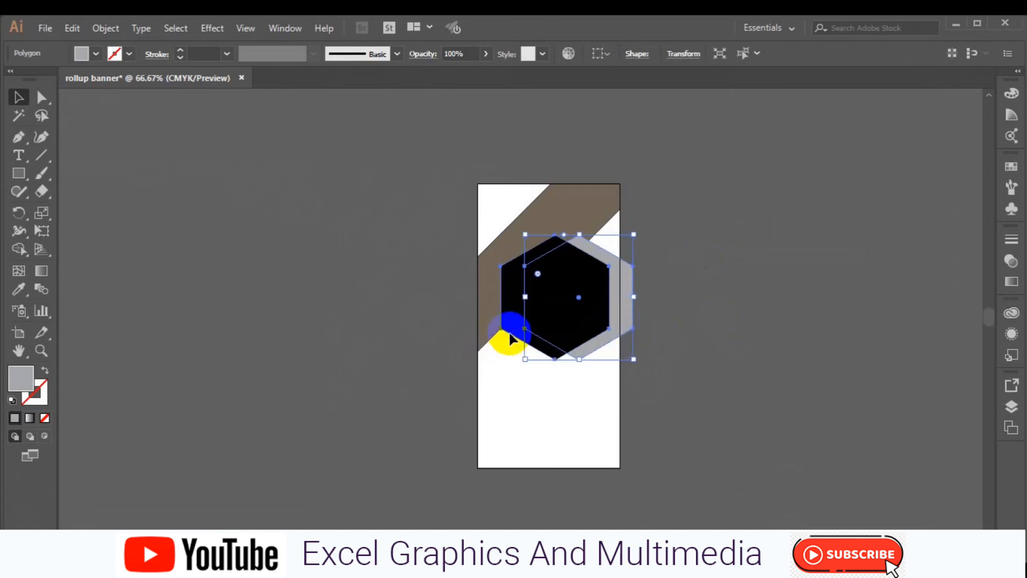
# Step: Remove the right crescent from the overlapping hexagons with Alt in Shape Builder
pyautogui.click(19, 249)
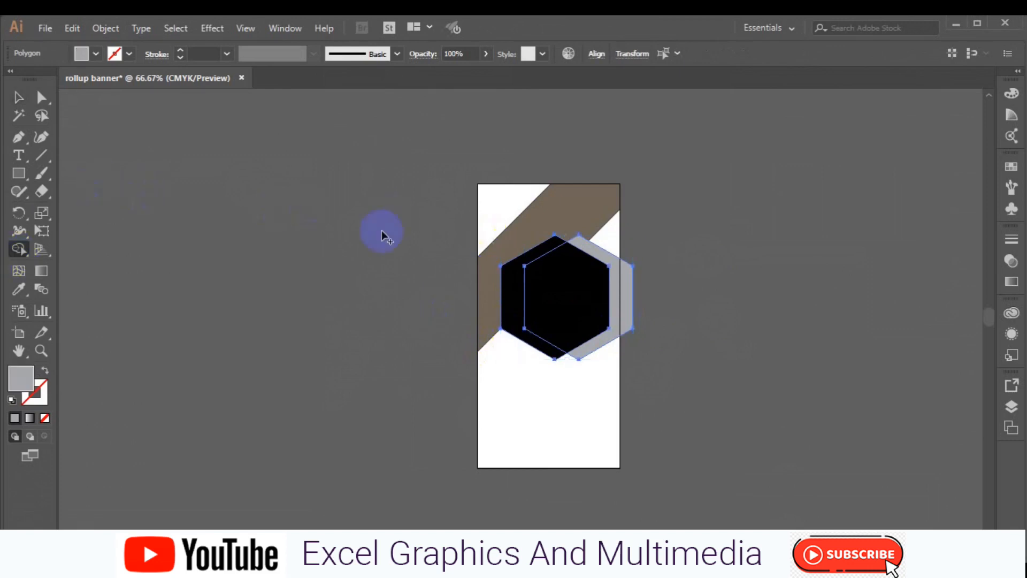
pyautogui.click(96, 53)
pyautogui.click(9, 79)
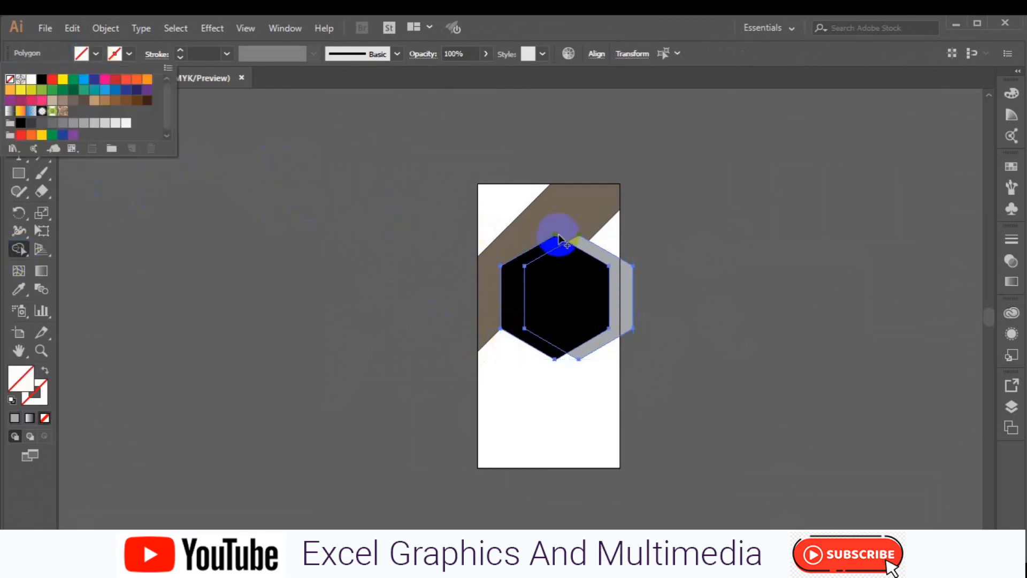
pyautogui.press('alt')
pyautogui.moveTo(621, 291); pyautogui.dragTo(633, 293)
# Step: Check the artboard-sized path and grey hexagon by selecting and deselecting them
pyautogui.click(19, 97)
pyautogui.click(223, 301)
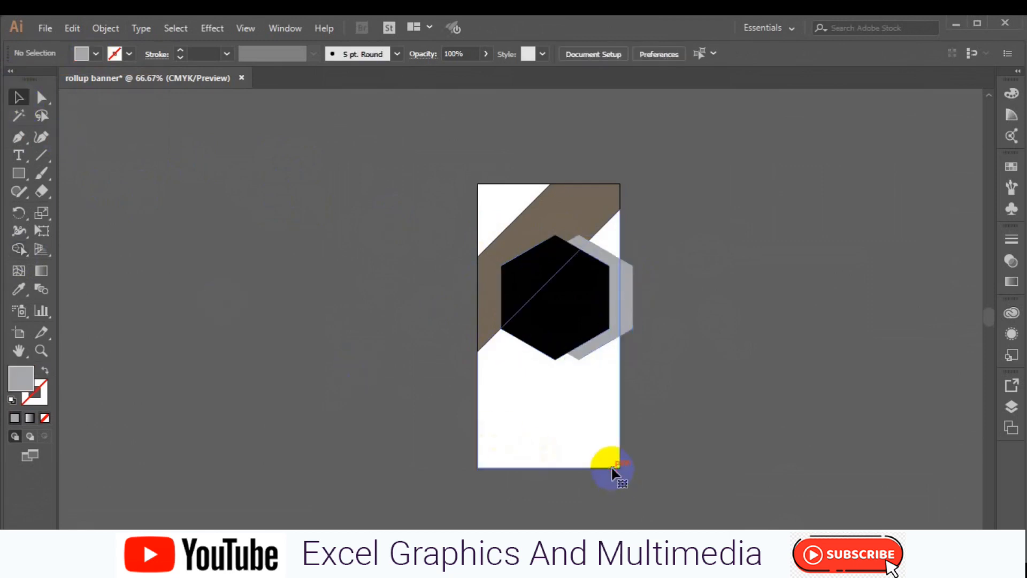
pyautogui.click(612, 467)
pyautogui.click(612, 474)
pyautogui.click(626, 315)
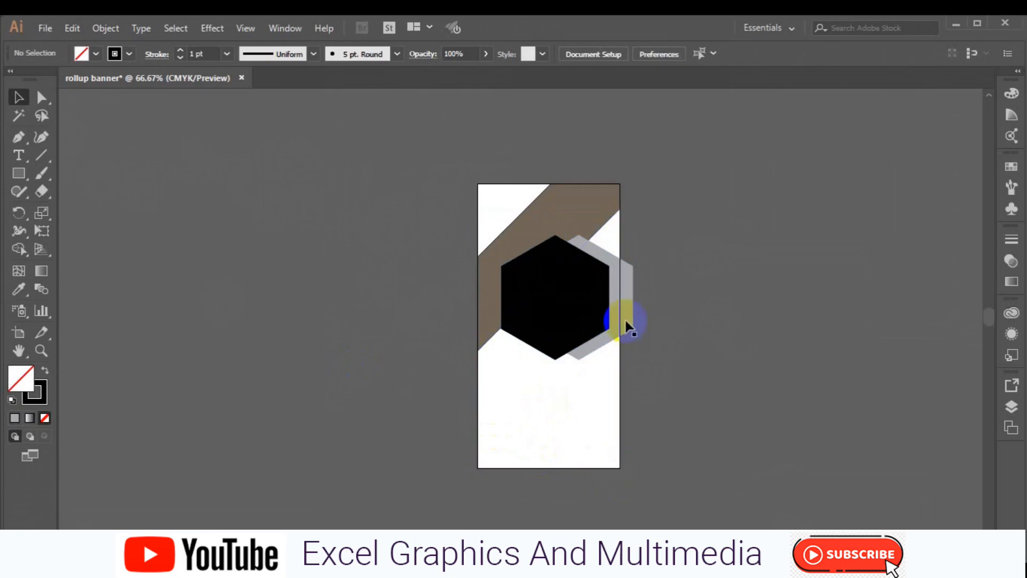
pyautogui.click(18, 173)
pyautogui.click(19, 98)
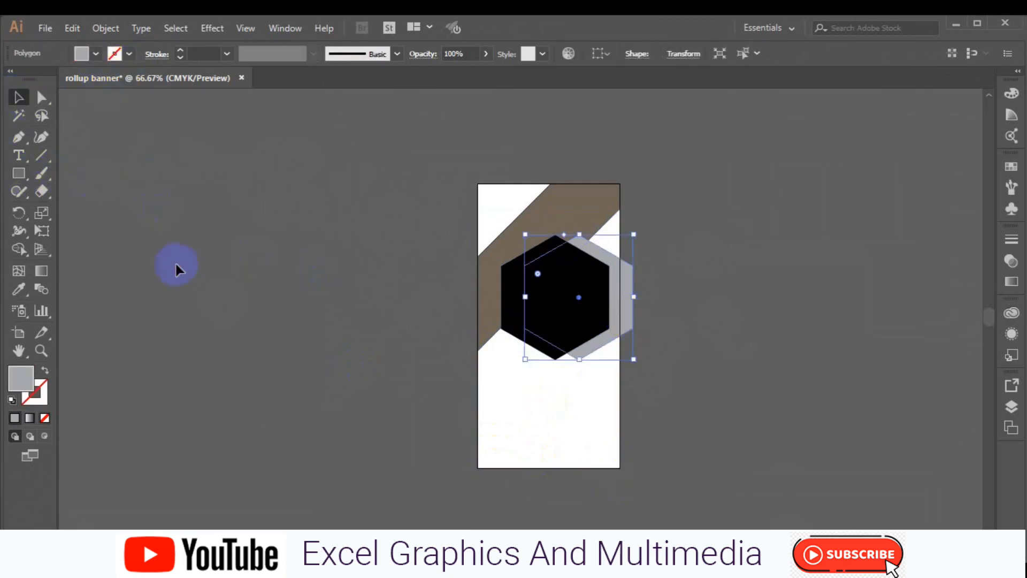
pyautogui.click(181, 270)
pyautogui.click(18, 180)
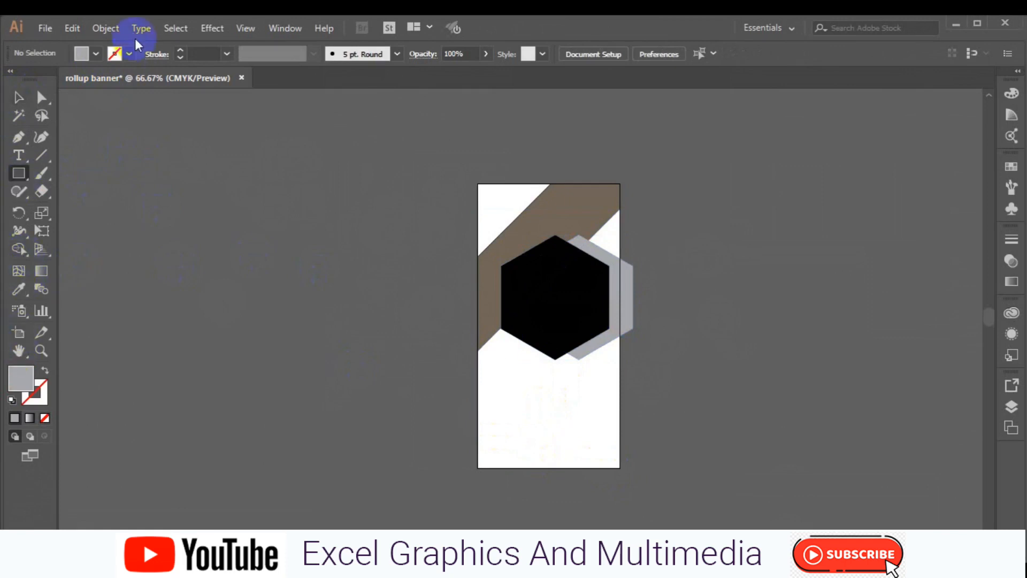
# Step: Draw an artboard-sized rectangle with a black stroke and no fill
pyautogui.click(129, 54)
pyautogui.click(45, 81)
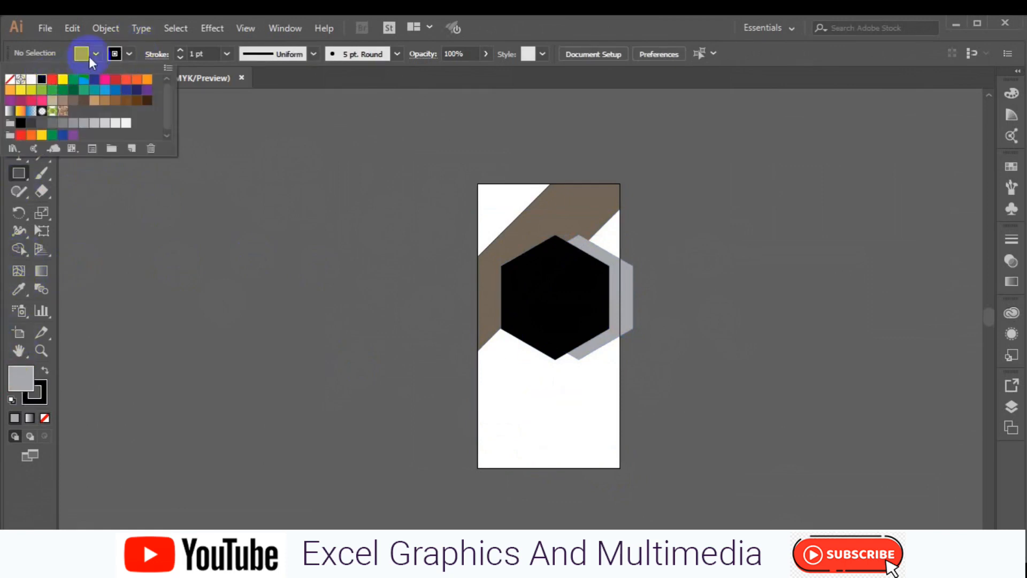
pyautogui.click(89, 56)
pyautogui.click(92, 57)
pyautogui.click(12, 90)
pyautogui.click(10, 79)
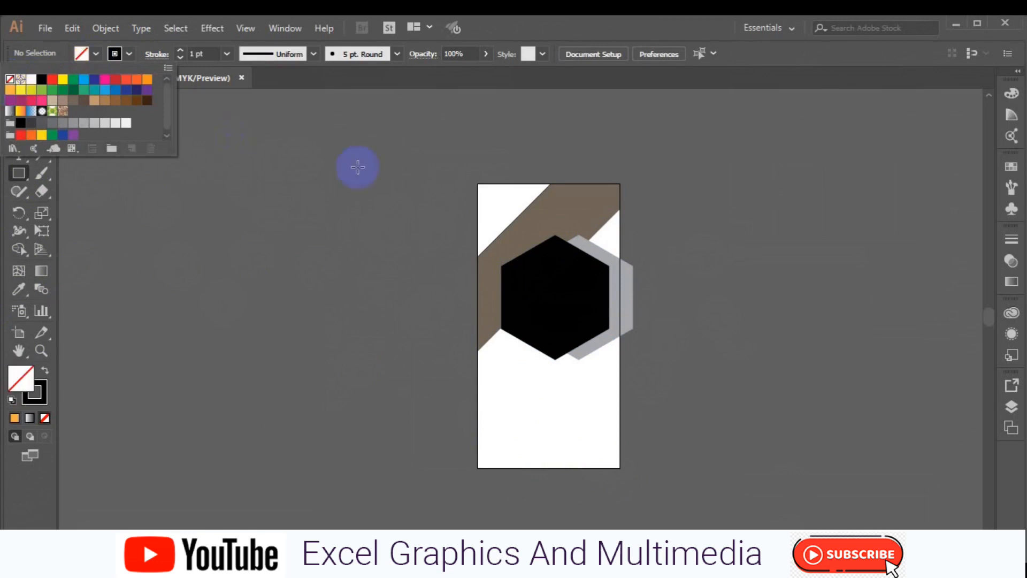
pyautogui.click(477, 184)
pyautogui.moveTo(478, 184); pyautogui.dragTo(620, 467)
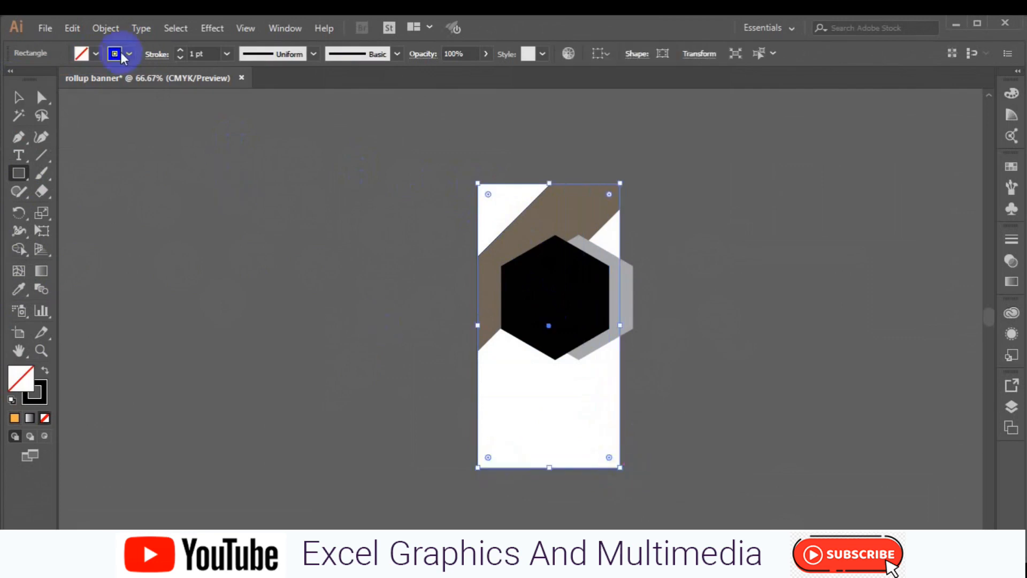
# Step: With Shape Builder and no stroke, delete the grey hexagon sliver past the artboard's right edge
pyautogui.click(18, 96)
pyautogui.moveTo(415, 163); pyautogui.dragTo(591, 426)
pyautogui.click(18, 249)
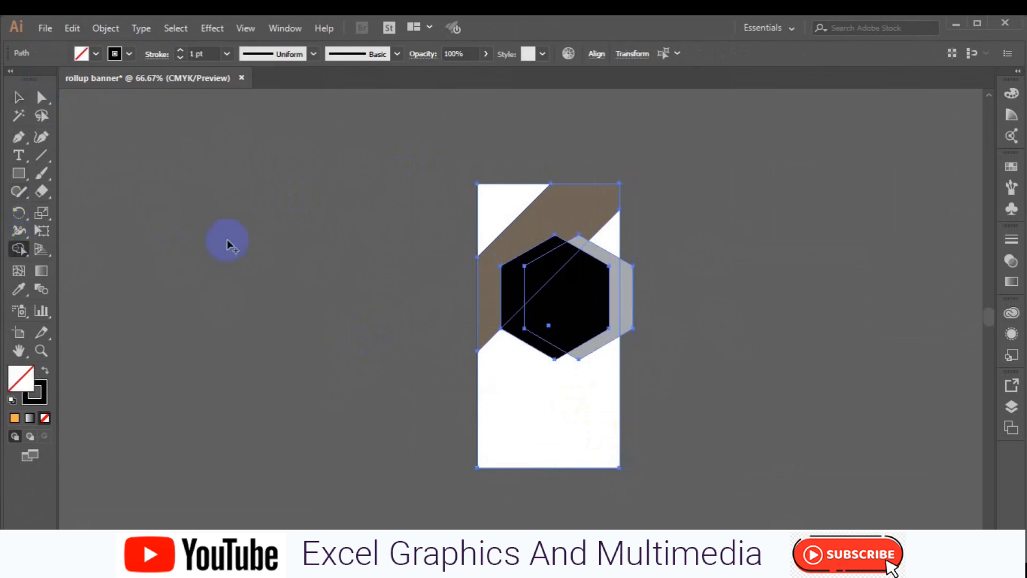
pyautogui.click(129, 55)
pyautogui.click(10, 80)
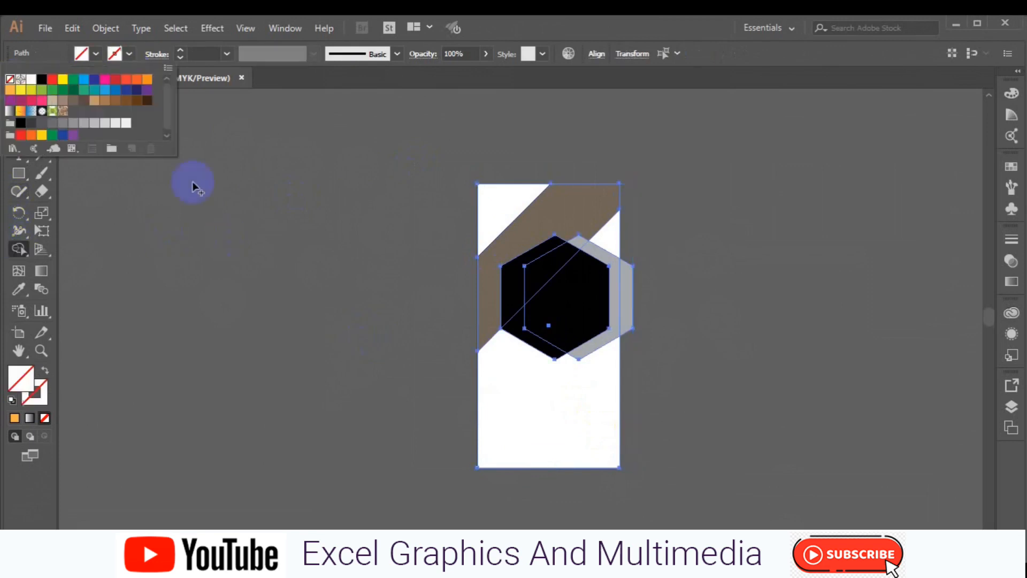
pyautogui.click(634, 292)
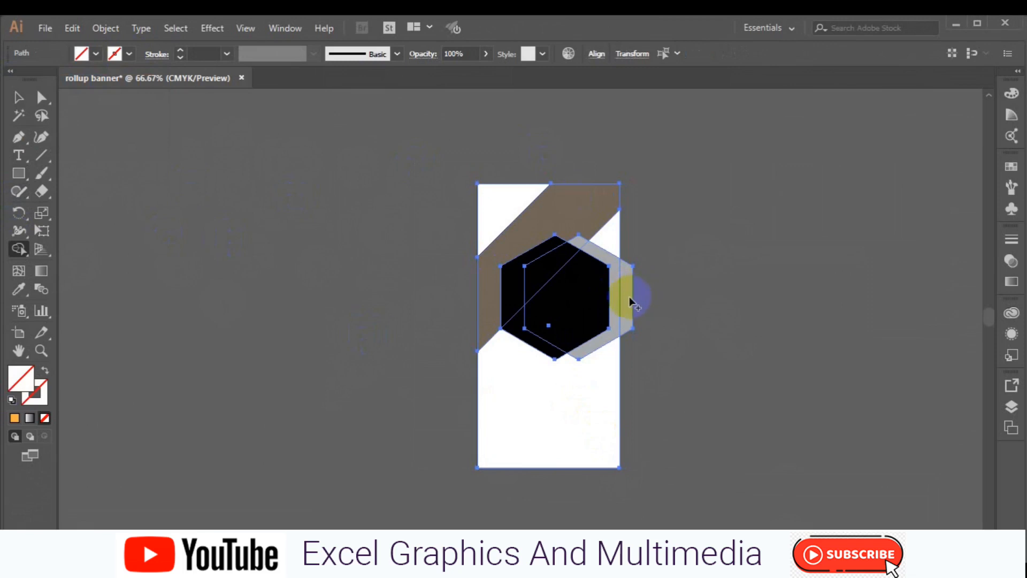
pyautogui.keyDown('alt'); pyautogui.click(641, 289); pyautogui.keyUp('alt')
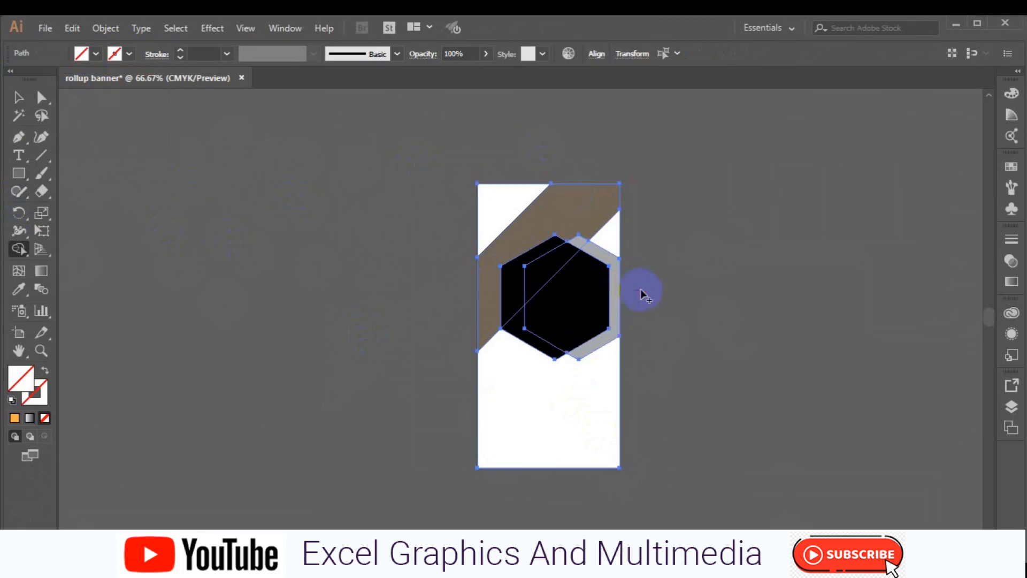
# Step: Check the brown band and artboard rectangle by selecting each, then deselect everything
pyautogui.click(19, 97)
pyautogui.click(182, 229)
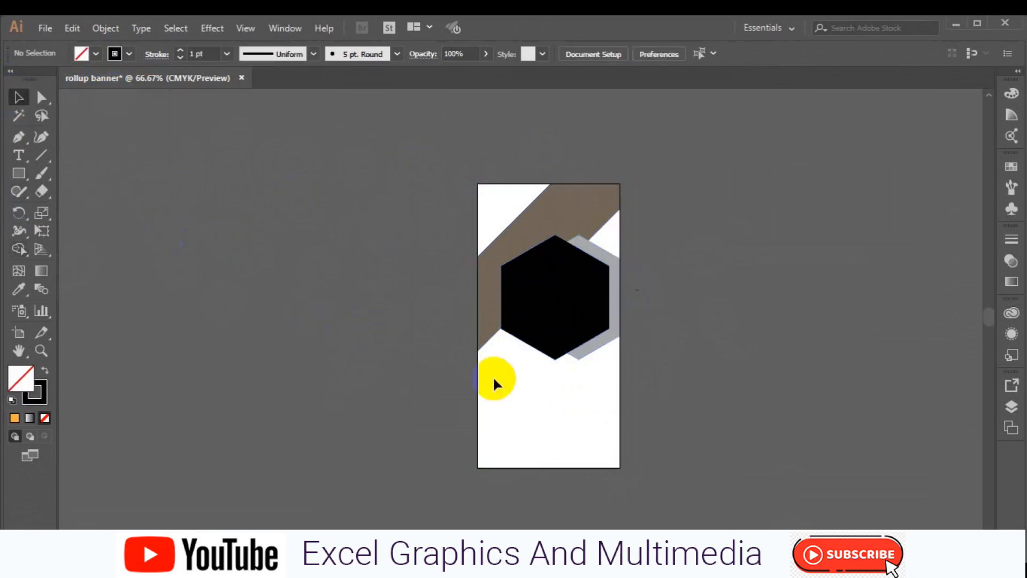
pyautogui.click(489, 275)
pyautogui.click(479, 227)
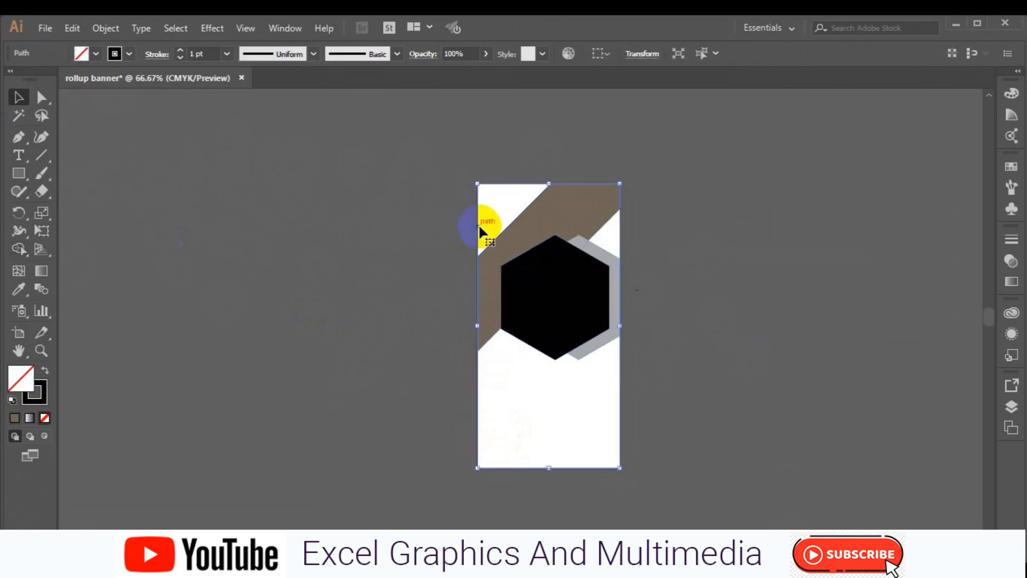
pyautogui.click(359, 306)
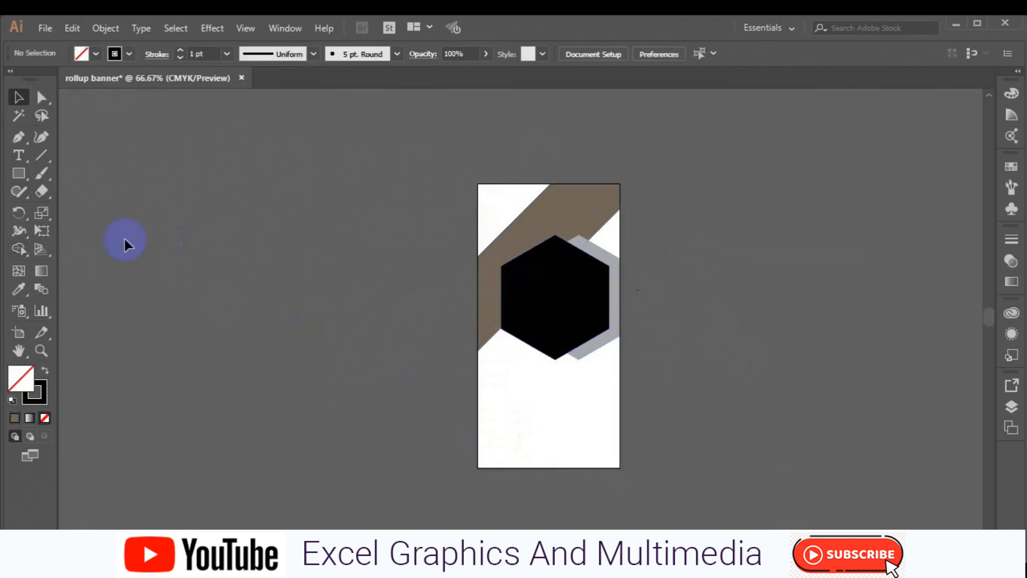
pyautogui.click(17, 140)
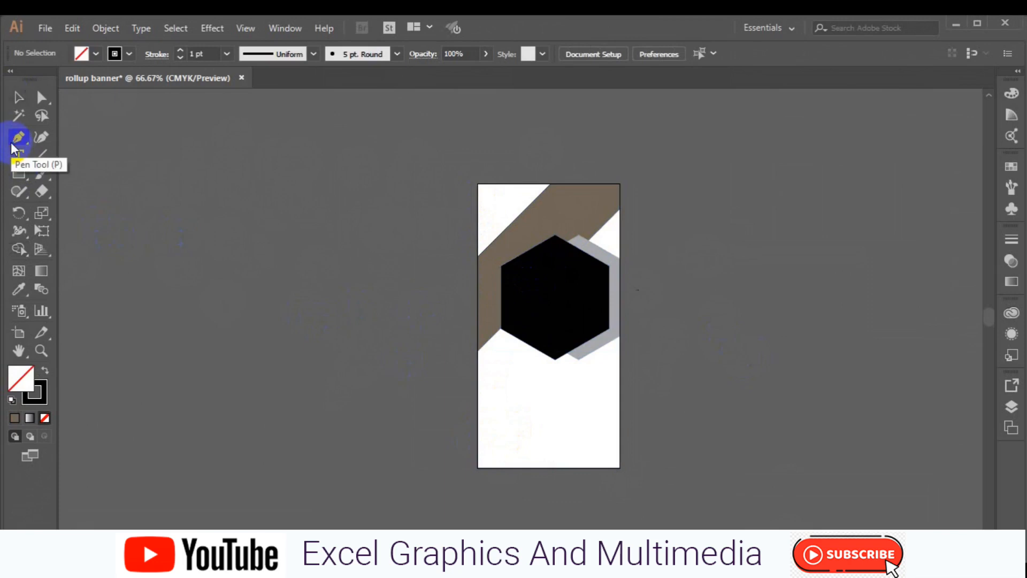
# Step: Draw a short Pen line from the artboard's left edge to the brown band across the white corner
pyautogui.click(477, 217)
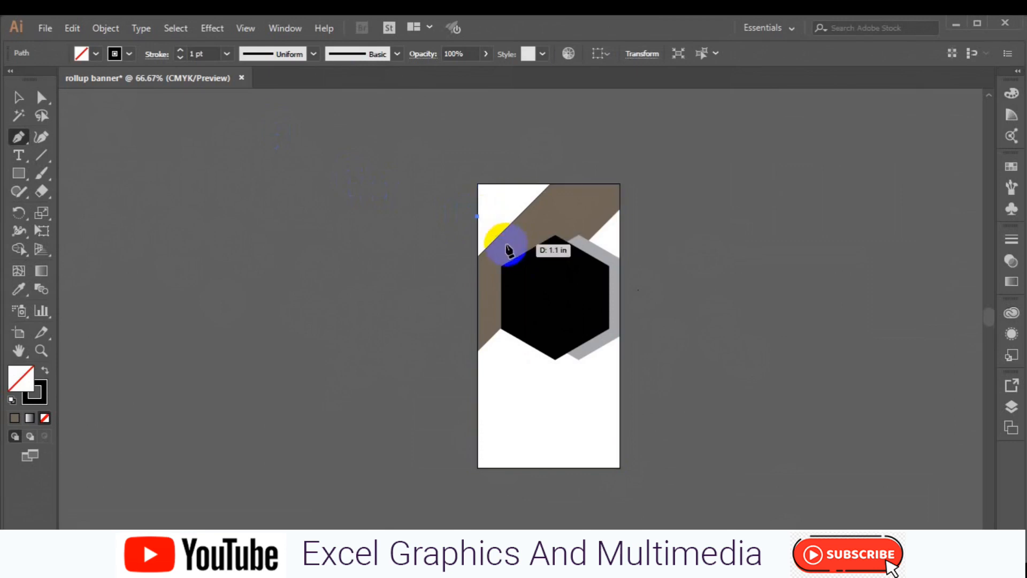
pyautogui.click(505, 244)
pyautogui.keyDown('ctrl'); pyautogui.click(669, 220); pyautogui.keyUp('ctrl')
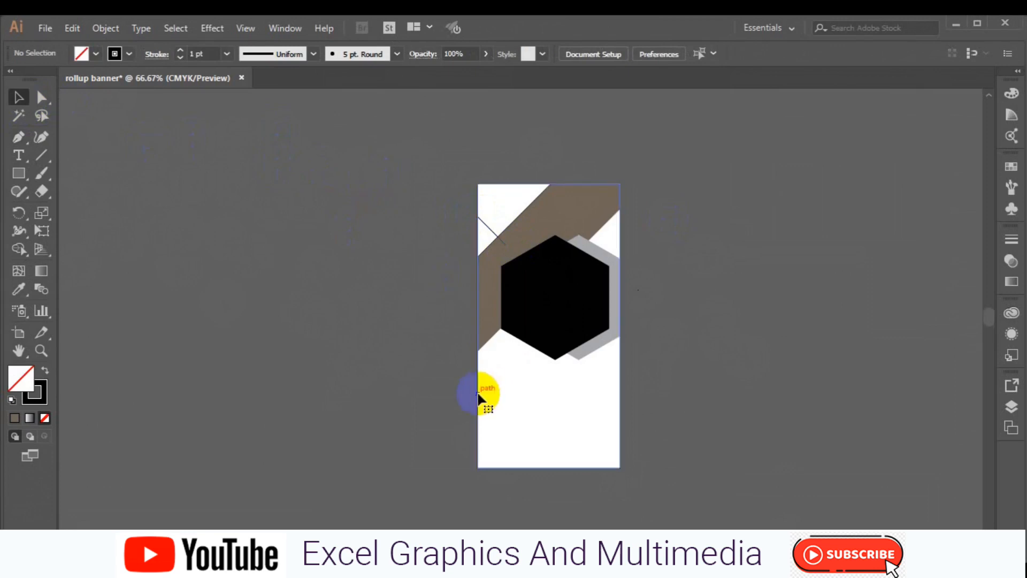
pyautogui.click(18, 174)
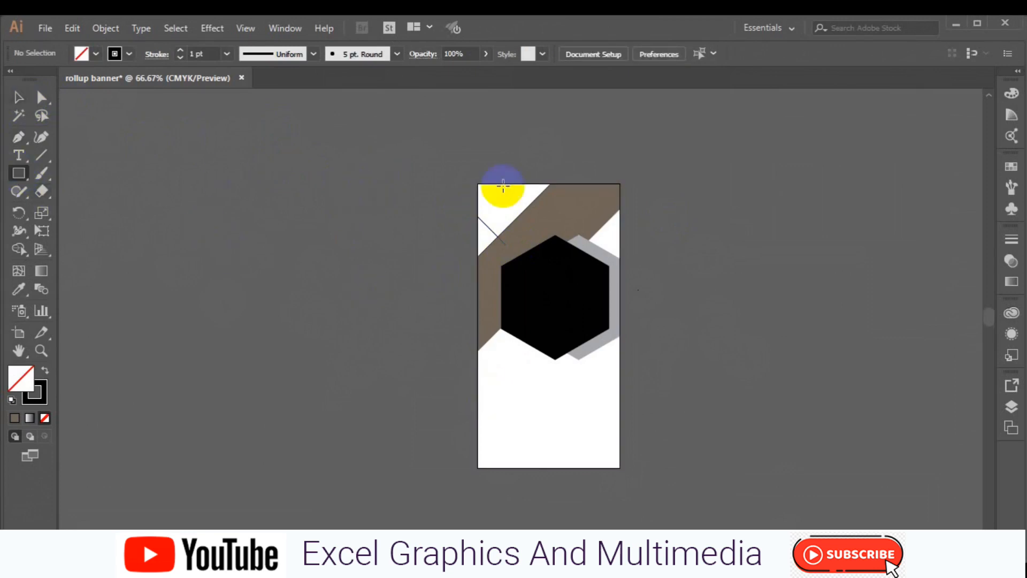
# Step: Use Shape Builder to create a dark grey, strokeless triangle at the banner's left edge
pyautogui.moveTo(477, 184); pyautogui.dragTo(620, 472)
pyautogui.click(18, 98)
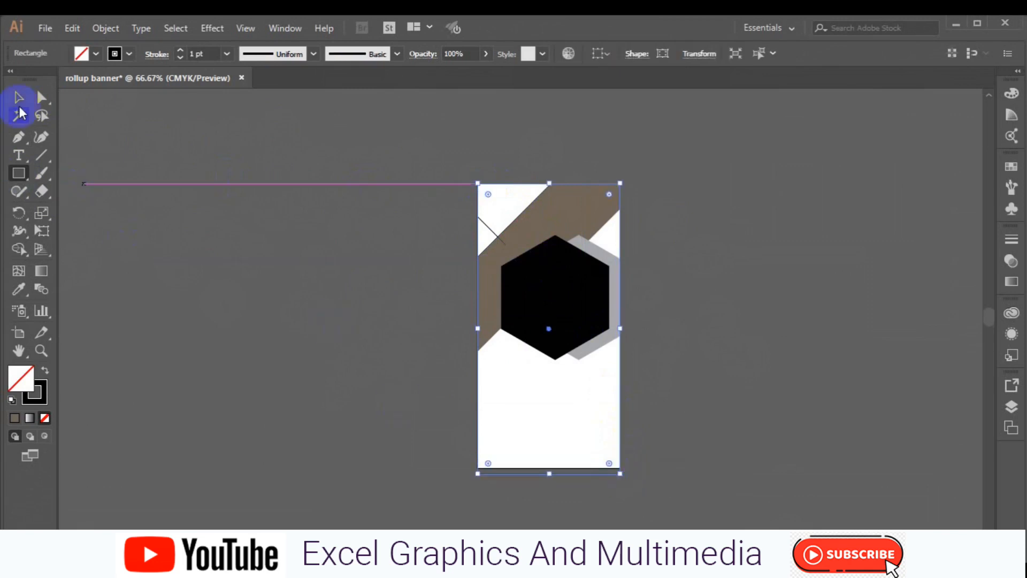
pyautogui.keyDown('shift'); pyautogui.click(491, 229); pyautogui.keyUp('shift')
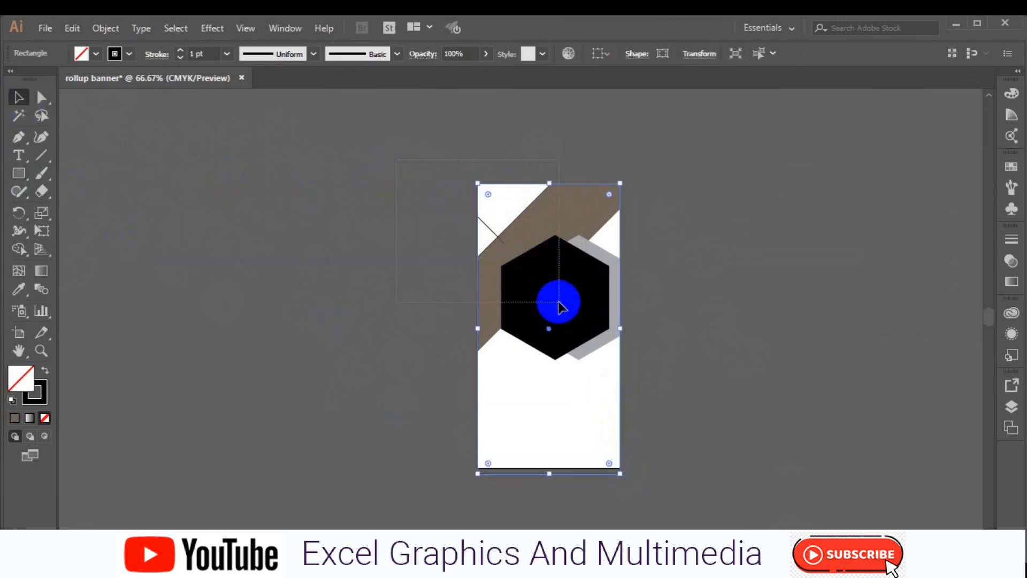
pyautogui.click(20, 249)
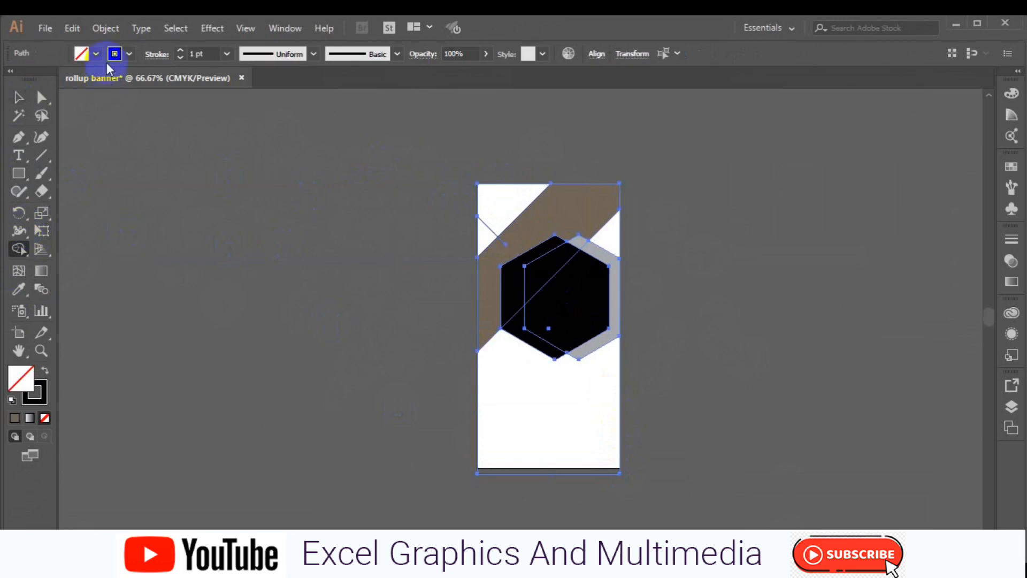
pyautogui.click(95, 53)
pyautogui.click(10, 81)
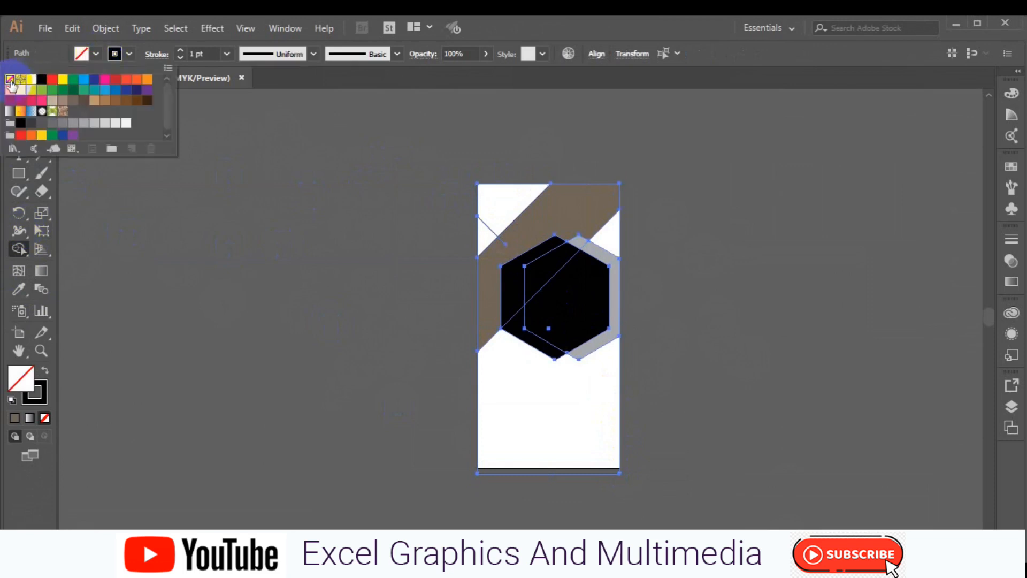
pyautogui.click(24, 116)
pyautogui.click(127, 54)
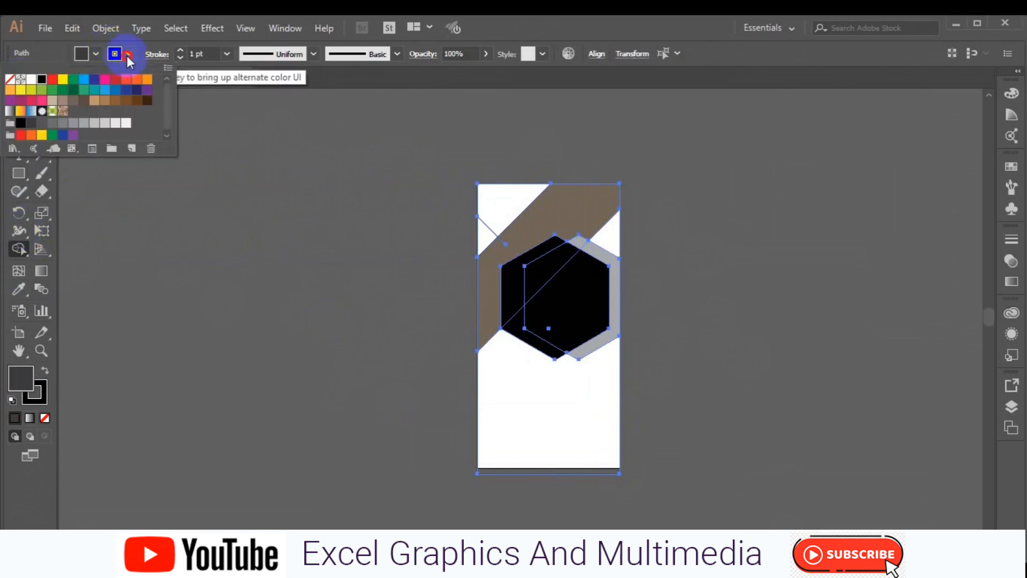
pyautogui.click(10, 86)
pyautogui.click(484, 236)
# Step: Remove the stroke from the new left-edge corner triangle
pyautogui.click(17, 99)
pyautogui.click(178, 246)
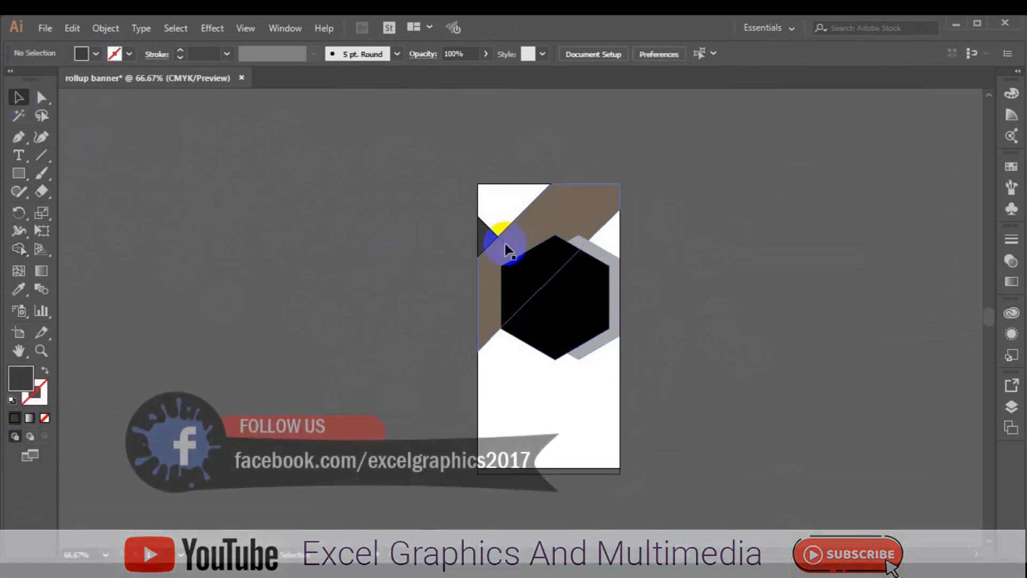
pyautogui.click(487, 234)
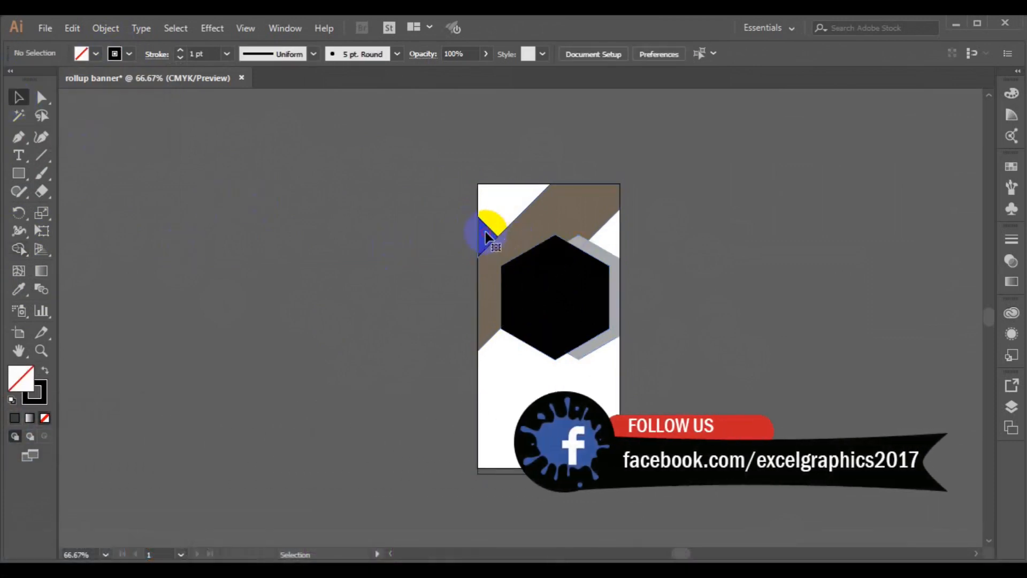
pyautogui.click(115, 54)
pyautogui.click(11, 80)
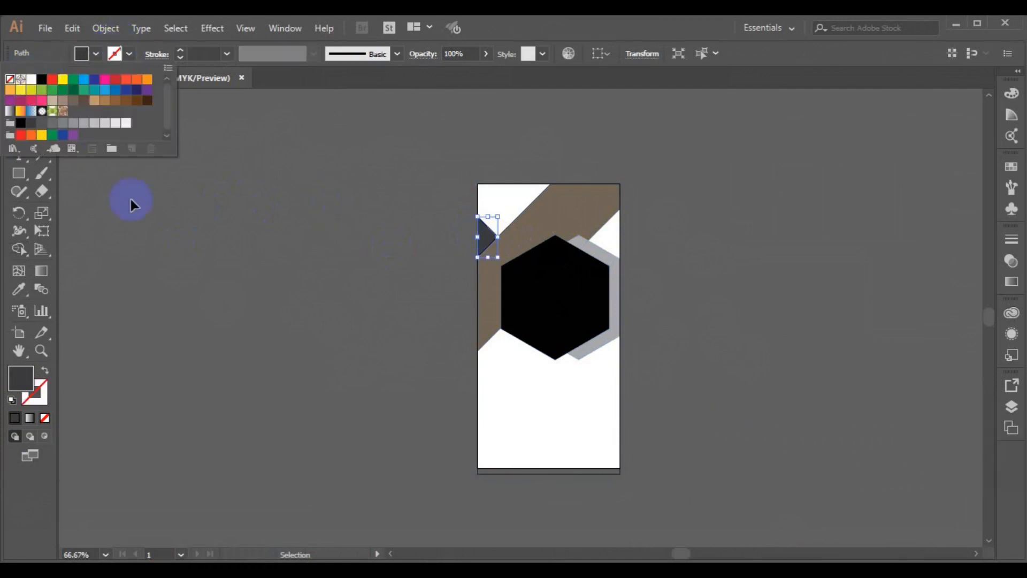
pyautogui.click(198, 262)
pyautogui.click(198, 263)
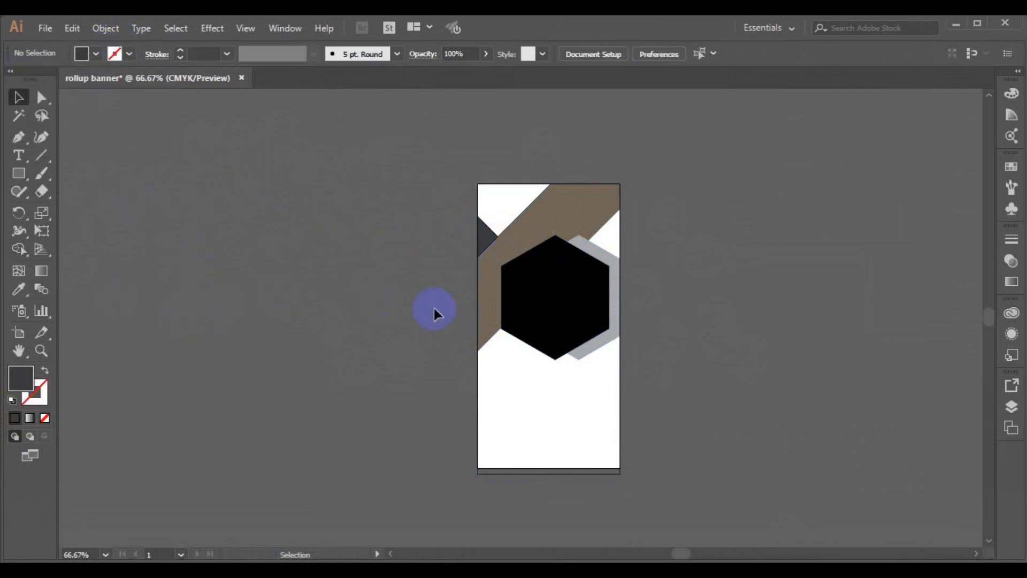
# Step: Duplicate the brown band to the right of the artboard and save the file
pyautogui.click(494, 289)
pyautogui.moveTo(494, 286); pyautogui.dragTo(690, 267)
pyautogui.click(282, 248)
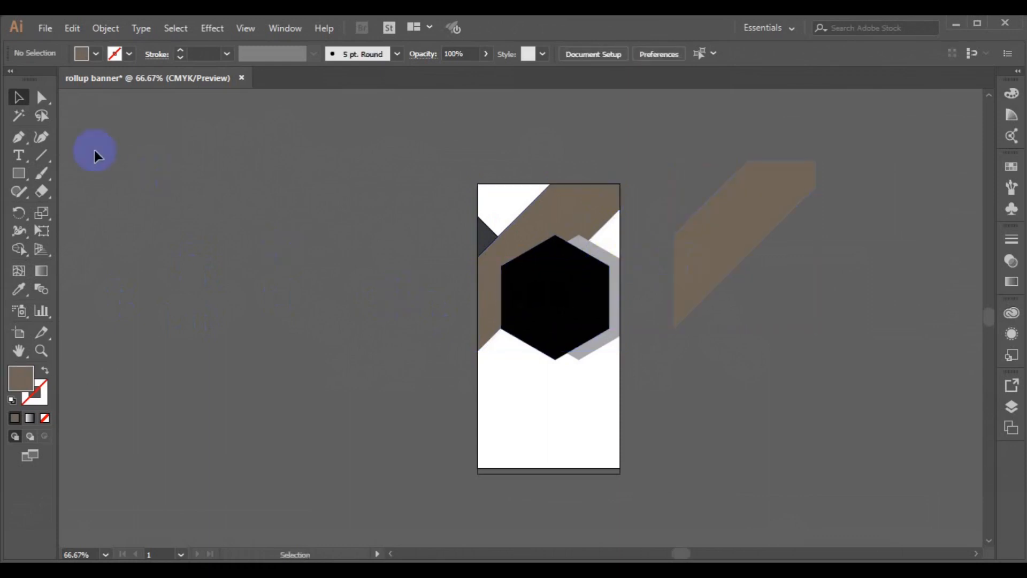
pyautogui.hotkey('ctrl', 's')
# Step: Place the ff9 image and the entrepreneur photo from the freepik stockpoto folder
pyautogui.click(45, 29)
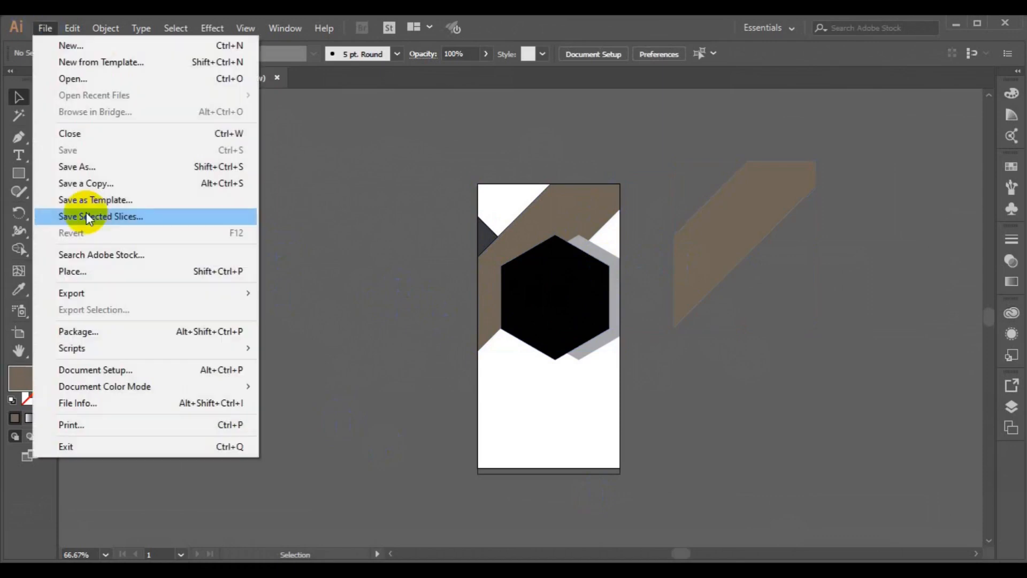
pyautogui.click(94, 268)
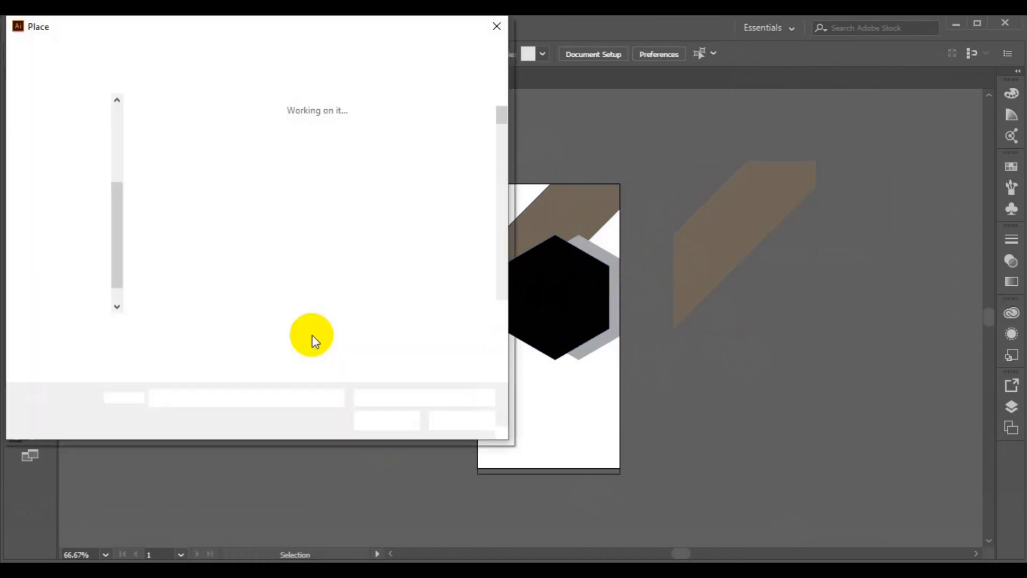
pyautogui.click(501, 307)
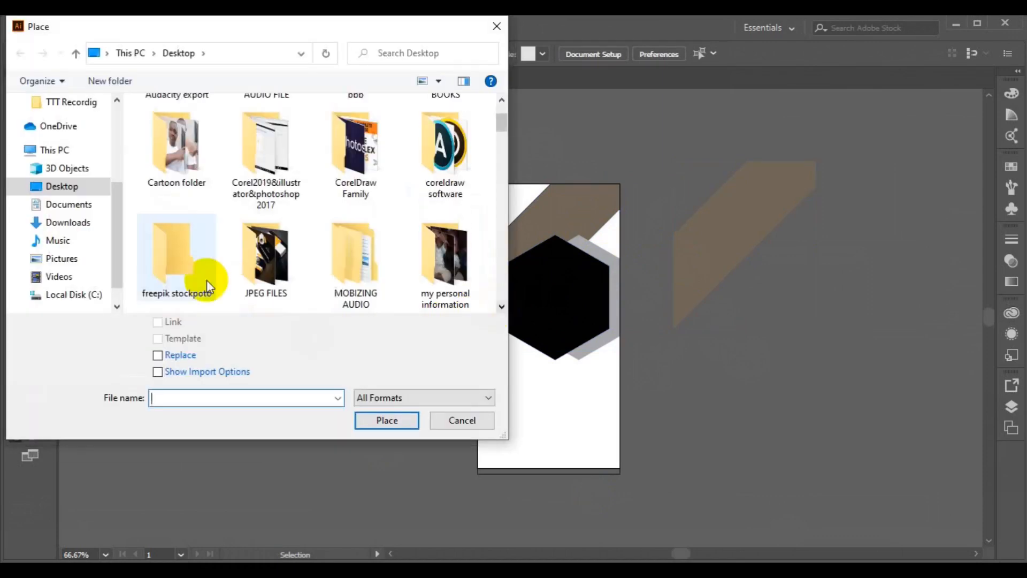
pyautogui.doubleClick(207, 282)
pyautogui.click(500, 270)
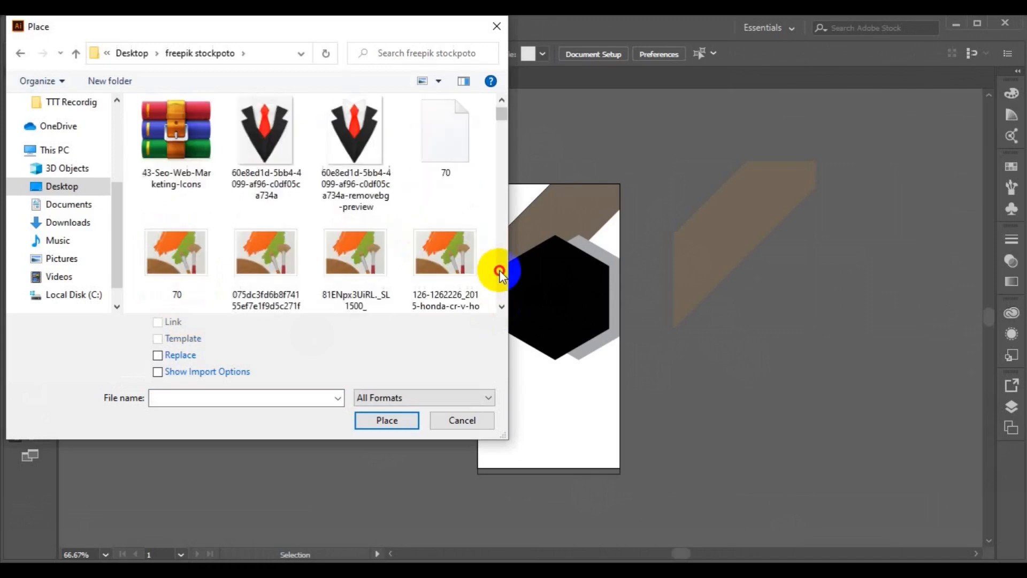
pyautogui.scroll(-5, 503, 275)
pyautogui.click(179, 220)
pyautogui.moveTo(501, 198); pyautogui.dragTo(501, 193)
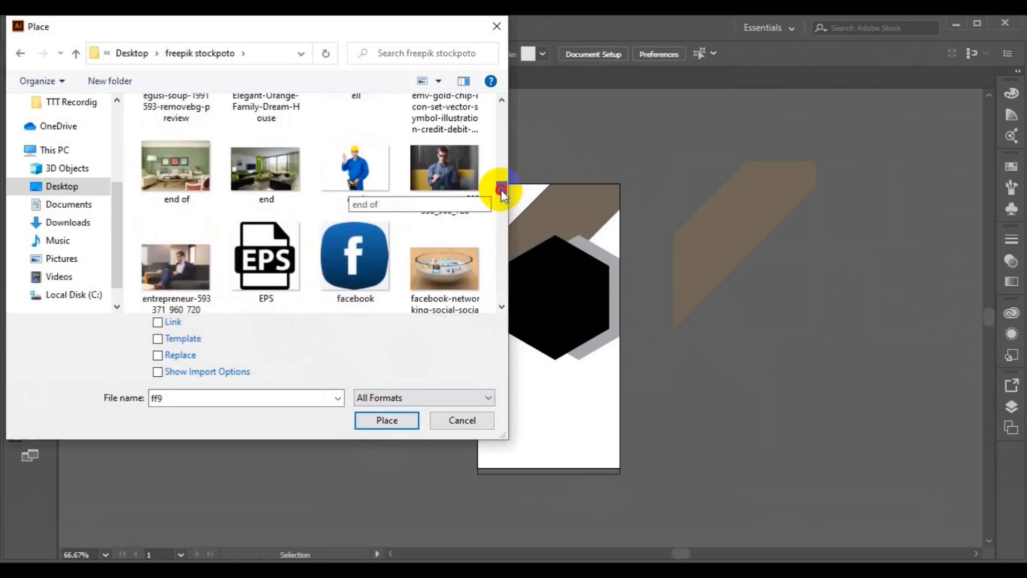
pyautogui.keyDown('ctrl'); pyautogui.click(431, 194); pyautogui.keyUp('ctrl')
pyautogui.click(395, 420)
# Step: Drop both photos, with the city skyline above the artboard and the entrepreneur photo at lower left
pyautogui.moveTo(485, 230); pyautogui.dragTo(688, 378)
pyautogui.moveTo(383, 200); pyautogui.dragTo(731, 383)
pyautogui.moveTo(600, 313); pyautogui.dragTo(619, 345)
pyautogui.click(619, 348)
pyautogui.moveTo(341, 488); pyautogui.dragTo(333, 484)
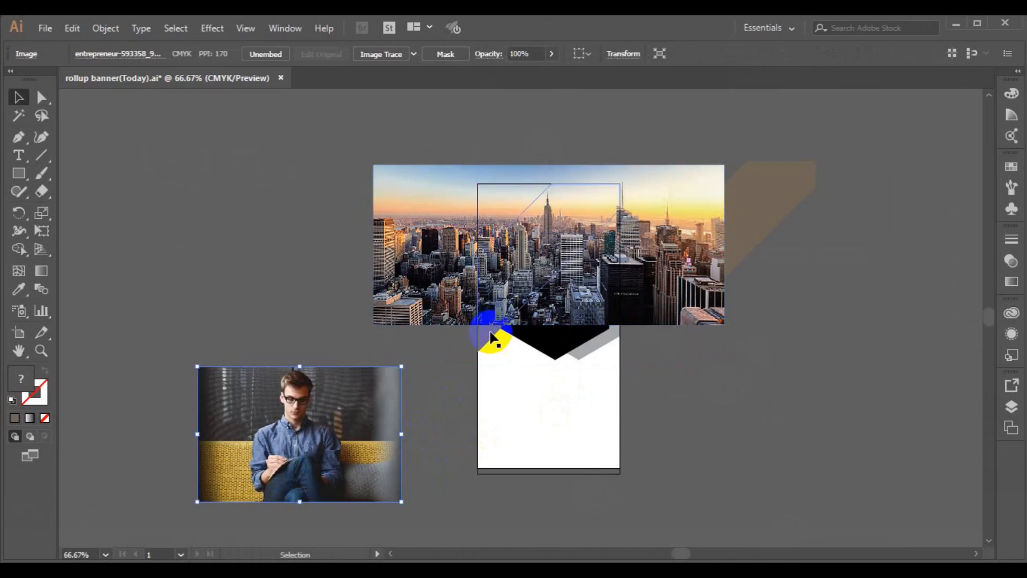
# Step: Bring the brown band to the front, then nudge the skyline photo down and enlarge it slightly
pyautogui.rightClick(490, 335)
pyautogui.moveTo(556, 256)
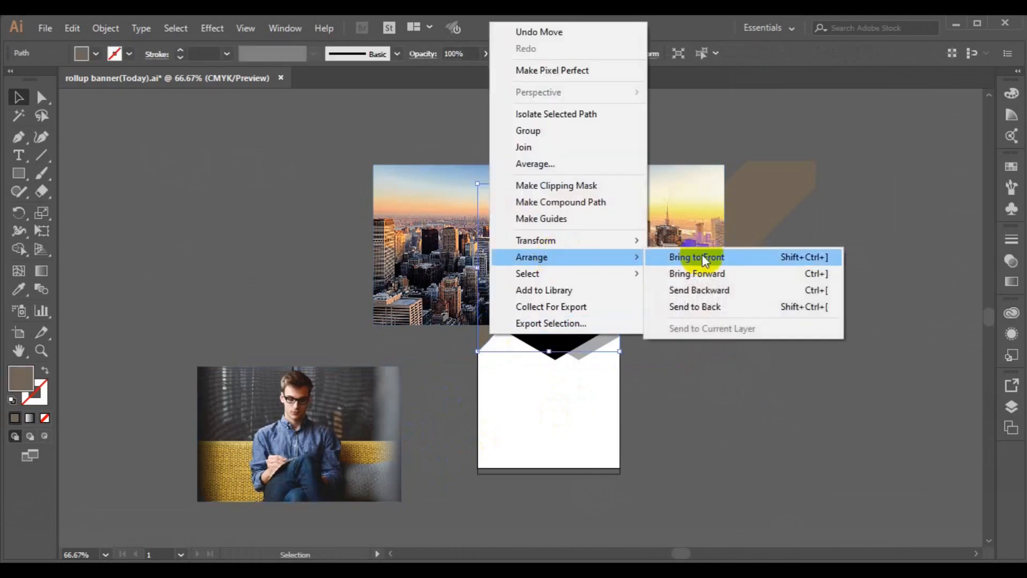
pyautogui.click(698, 255)
pyautogui.click(433, 274)
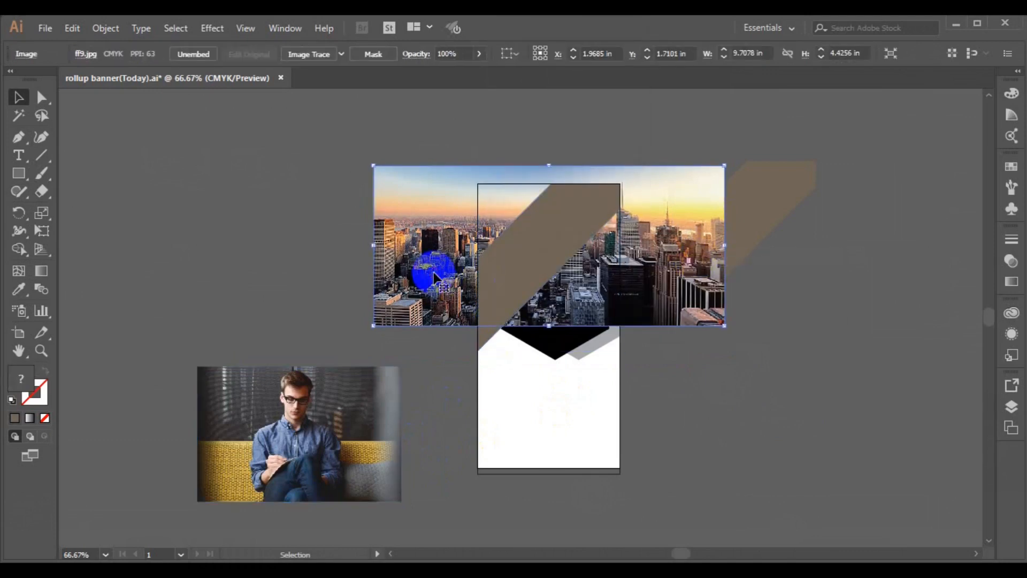
pyautogui.press('Down')
pyautogui.press('Down')
pyautogui.press('Down')
pyautogui.press('Down')
pyautogui.press('Down')
pyautogui.press('Down')
pyautogui.press('Down')
pyautogui.press('Down')
pyautogui.press('Down')
pyautogui.press('Down')
pyautogui.press('Down')
pyautogui.press('Down')
pyautogui.press('Down')
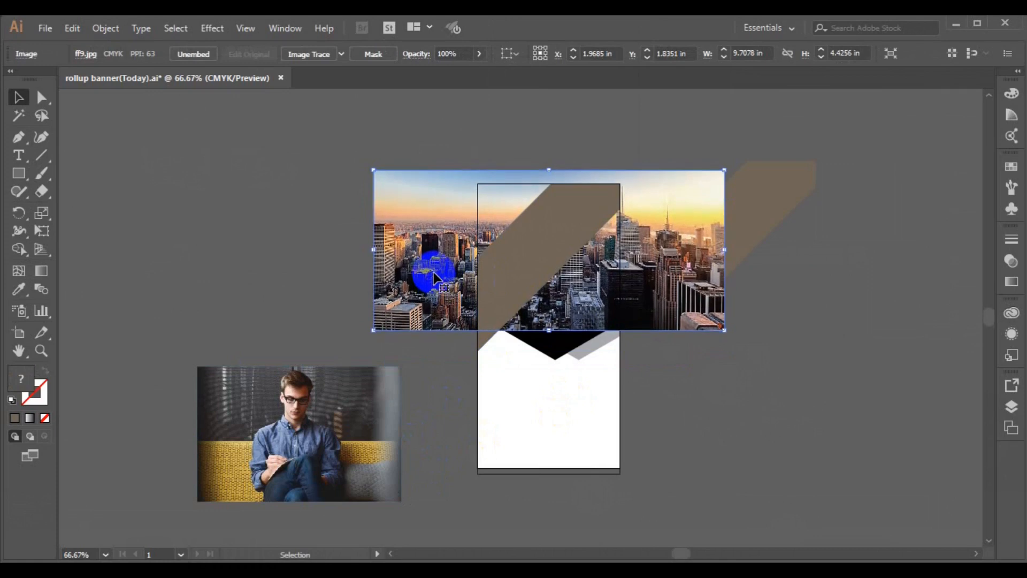
pyautogui.press('Down')
pyautogui.press('Down')
pyautogui.press('Down')
pyautogui.press('Down')
pyautogui.press('Down')
pyautogui.press('Down')
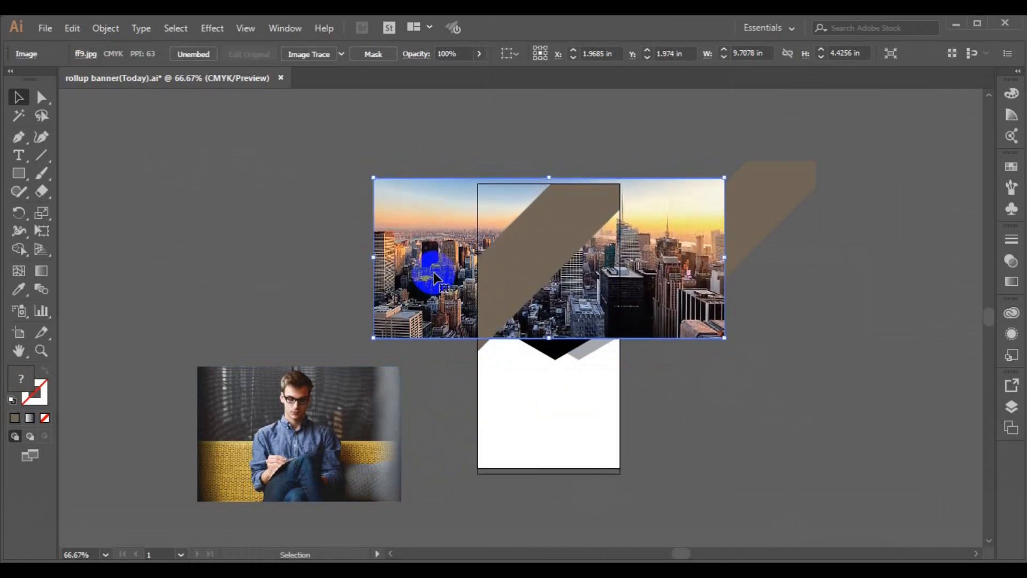
pyautogui.press('Down')
pyautogui.press('Down')
pyautogui.press('Down')
pyautogui.press('Down')
pyautogui.press('Down')
pyautogui.press('Down')
pyautogui.press('Down')
pyautogui.press('Down')
pyautogui.press('Down')
pyautogui.press('Down')
pyautogui.press('Down')
pyautogui.press('Down')
pyautogui.press('Down')
pyautogui.press('Down')
pyautogui.press('Down')
pyautogui.press('Down')
pyautogui.press('Down')
pyautogui.press('Down')
pyautogui.press('Down')
pyautogui.press('Down')
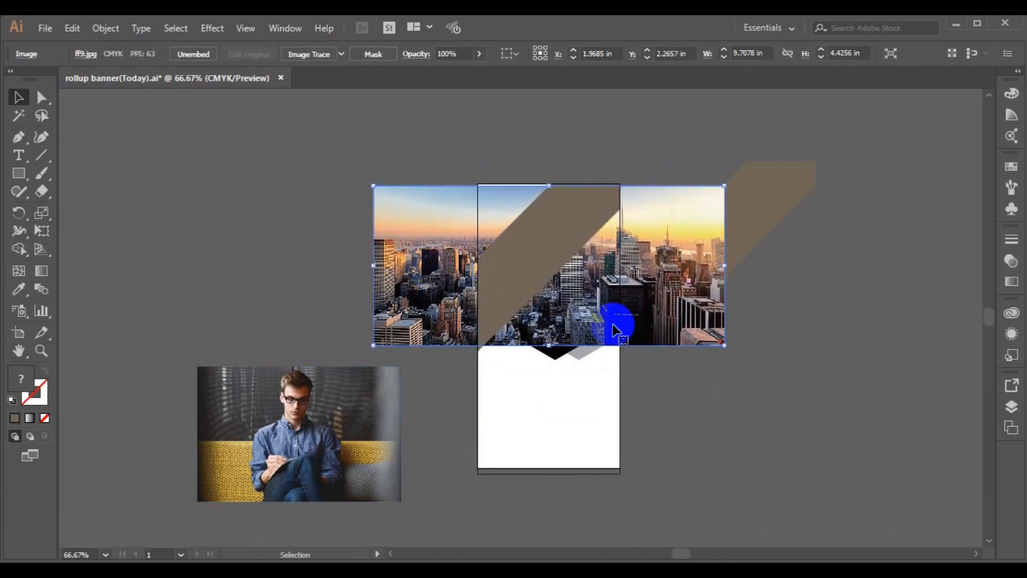
pyautogui.moveTo(724, 347); pyautogui.dragTo(732, 349)
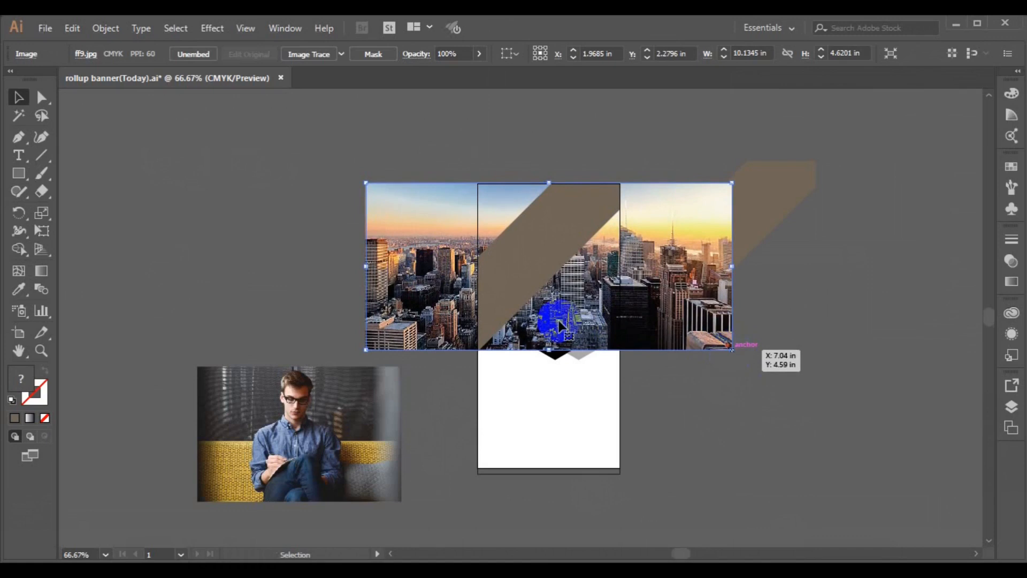
# Step: Clip the skyline photo into the brown band with a clipping mask
pyautogui.keyDown('shift'); pyautogui.click(510, 291); pyautogui.keyUp('shift')
pyautogui.rightClick(510, 289)
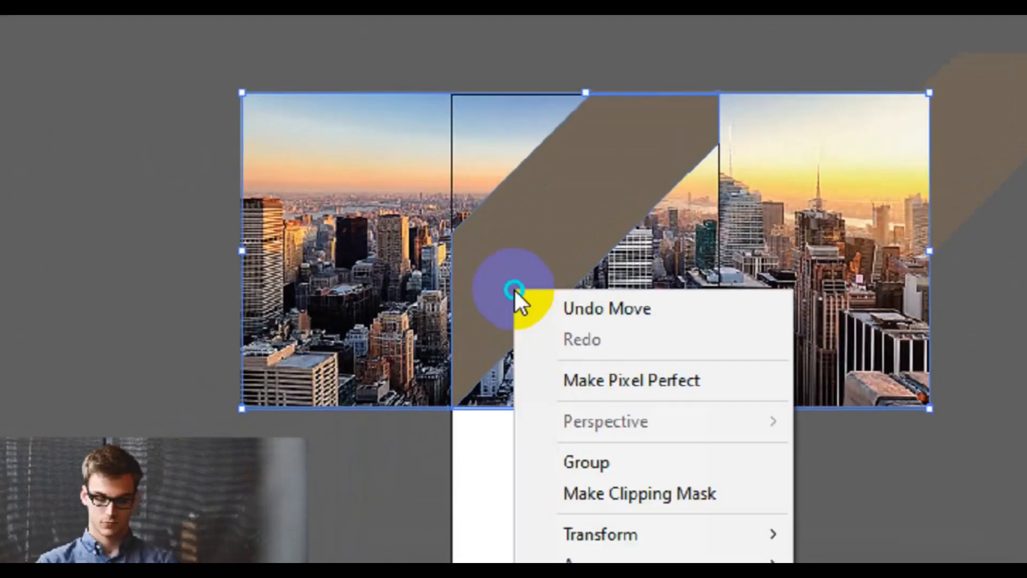
pyautogui.click(558, 399)
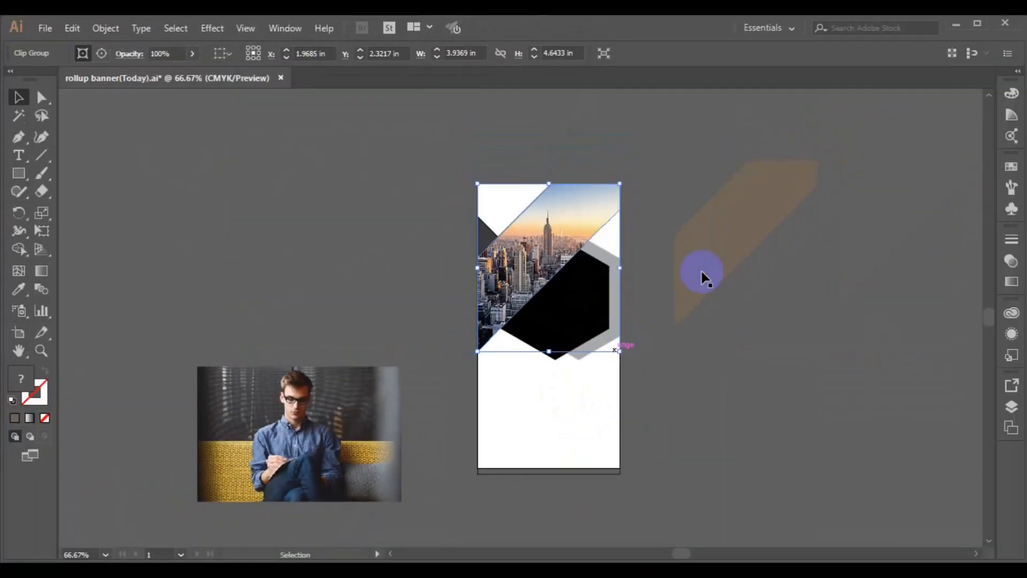
# Step: Move the spare brown band over the skyline, bring it to the front, and set its opacity to 40%
pyautogui.moveTo(702, 277); pyautogui.dragTo(509, 297)
pyautogui.rightClick(508, 295)
pyautogui.moveTo(591, 484)
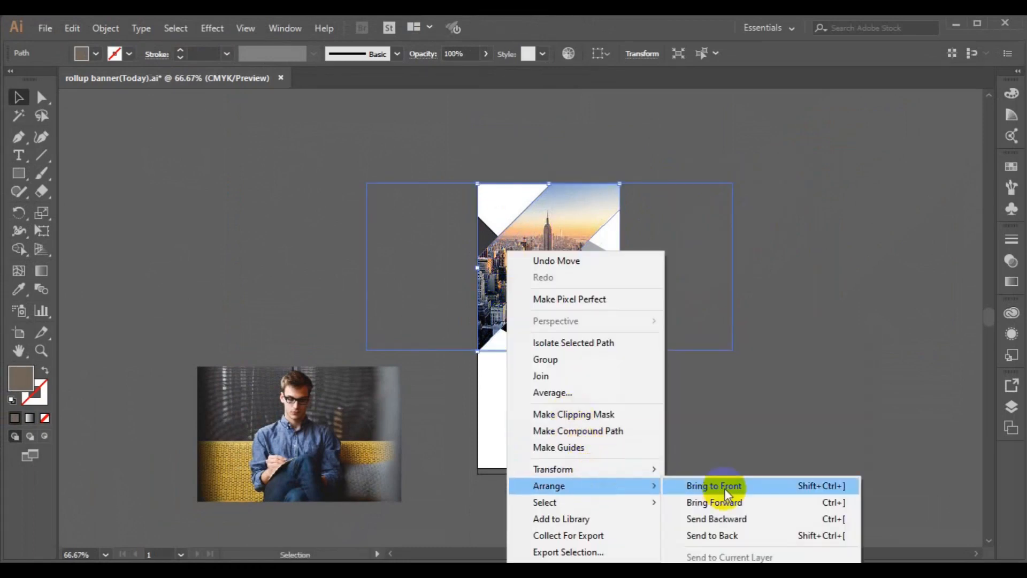
pyautogui.click(724, 487)
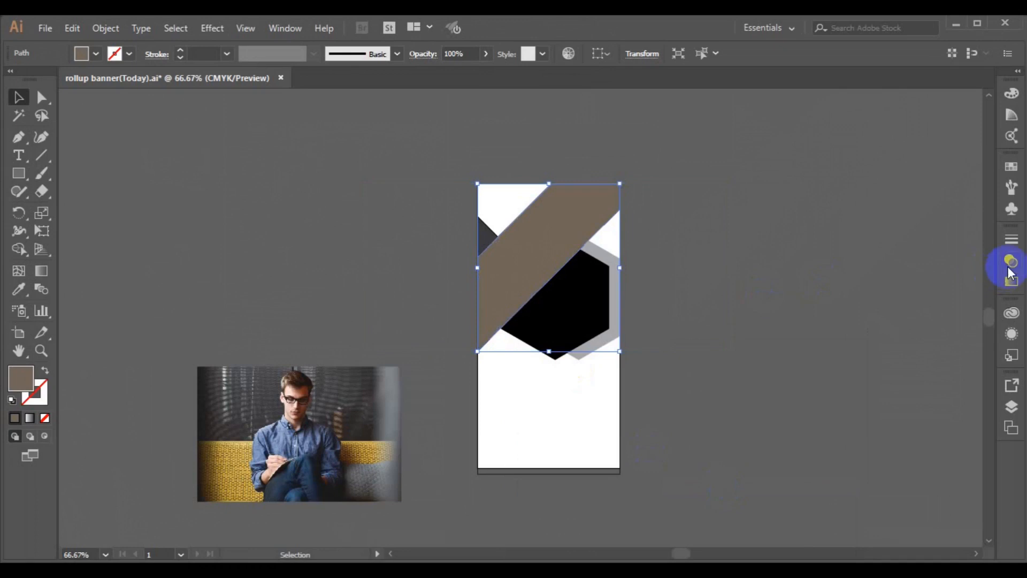
pyautogui.click(974, 255)
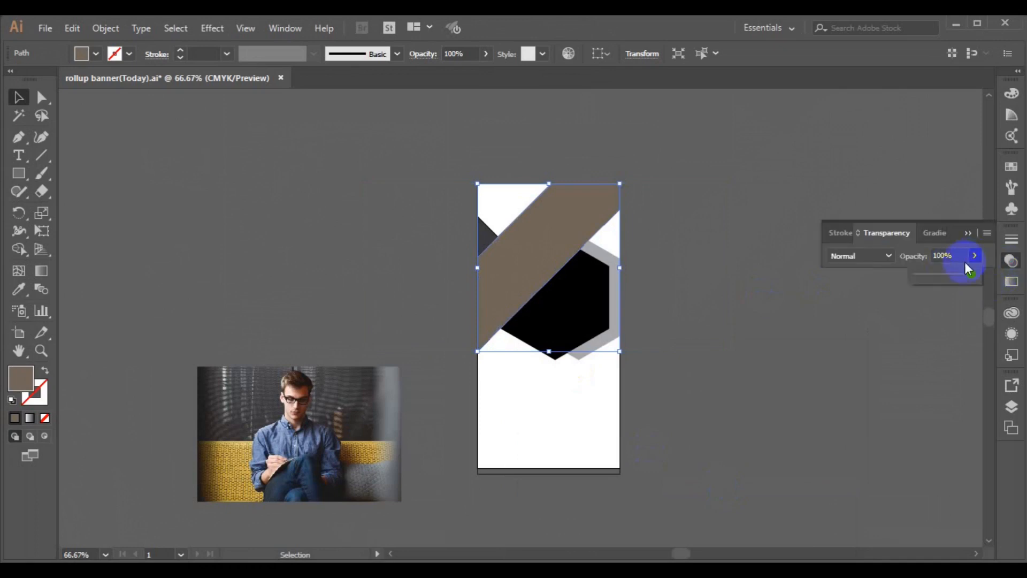
pyautogui.click(939, 274)
pyautogui.click(559, 349)
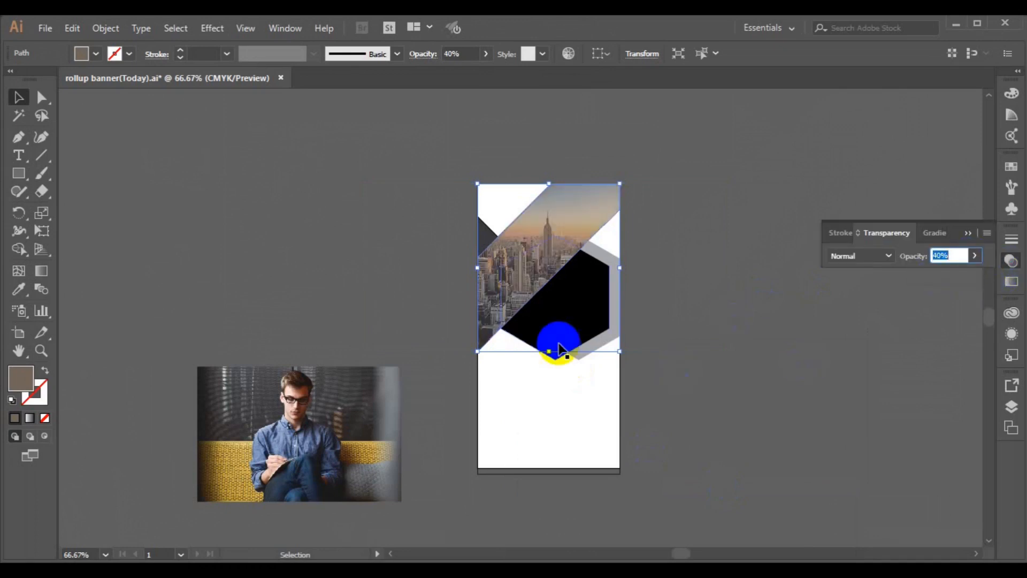
pyautogui.click(559, 349)
pyautogui.keyDown('shift'); pyautogui.click(615, 335); pyautogui.keyUp('shift')
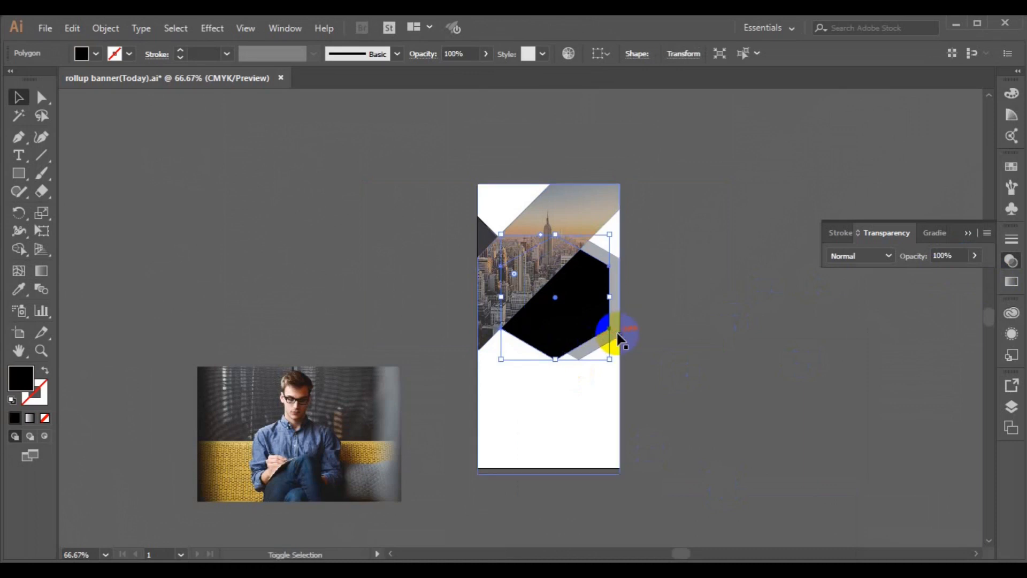
pyautogui.click(613, 427)
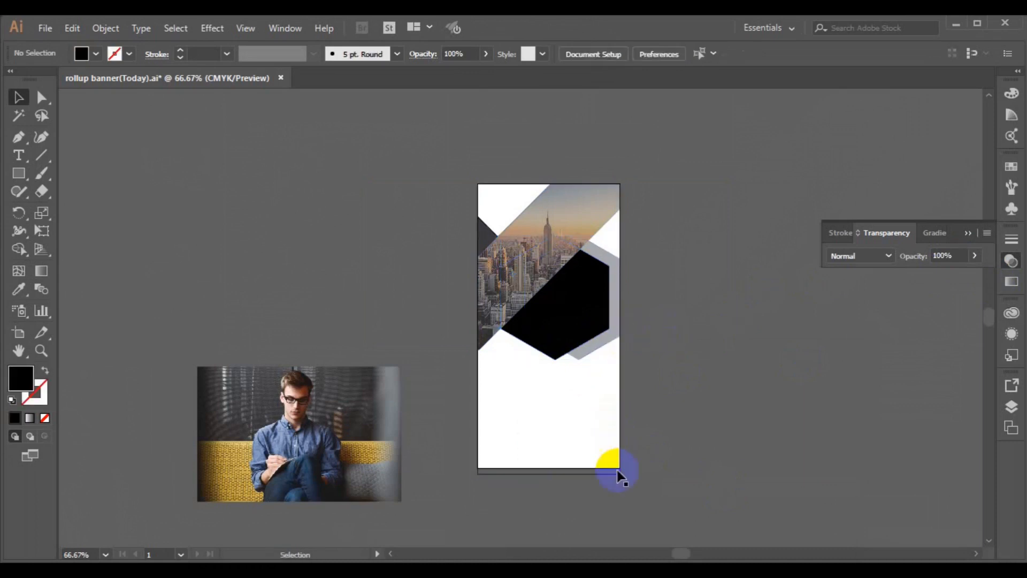
# Step: Bring both hexagons in front of the city photo and fill the grey hexagon green
pyautogui.hotkey('shift', 'x')
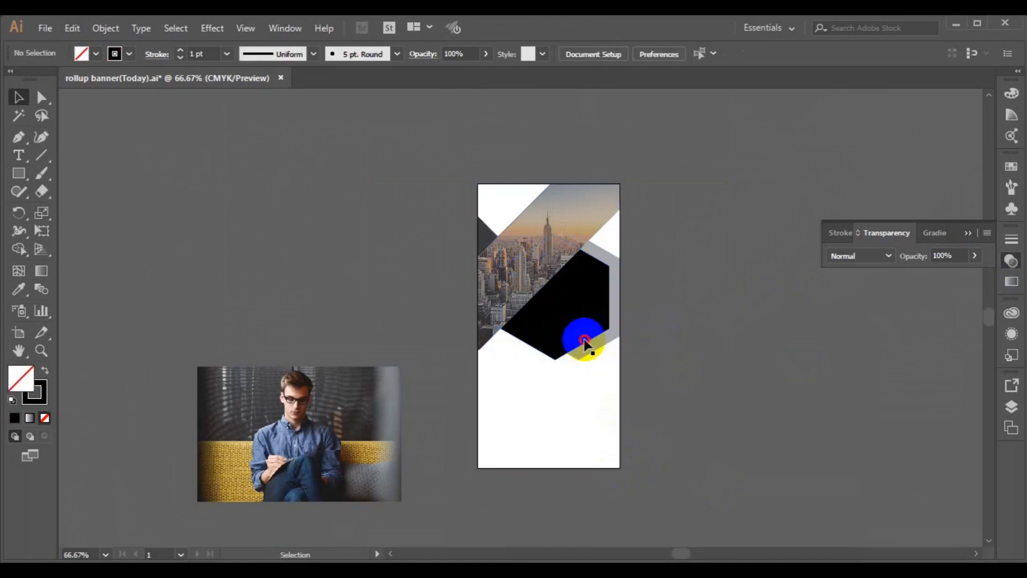
pyautogui.click(599, 335)
pyautogui.keyDown('shift'); pyautogui.click(618, 329); pyautogui.keyUp('shift')
pyautogui.rightClick(617, 330)
pyautogui.moveTo(676, 271)
pyautogui.click(805, 254)
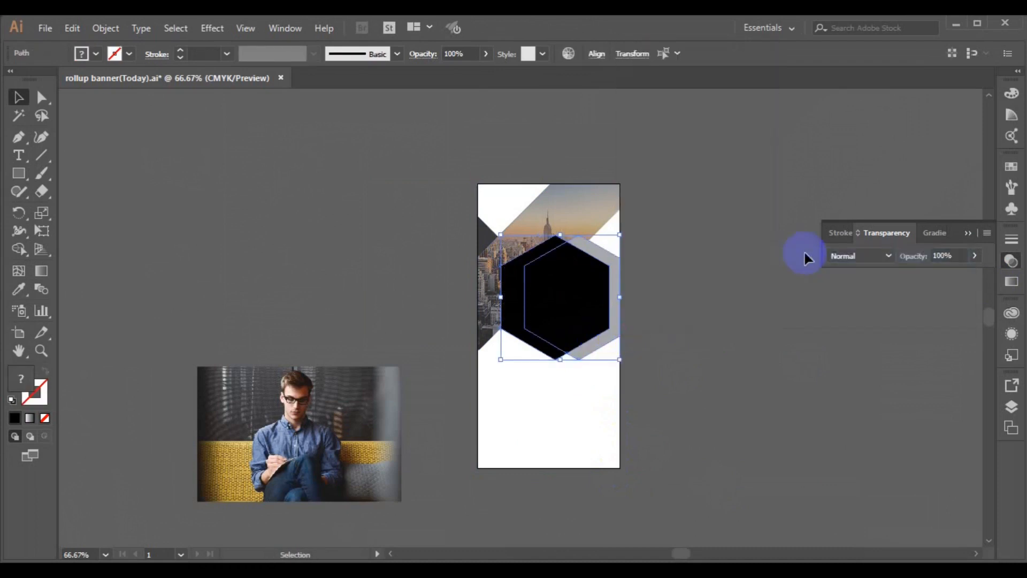
pyautogui.click(612, 344)
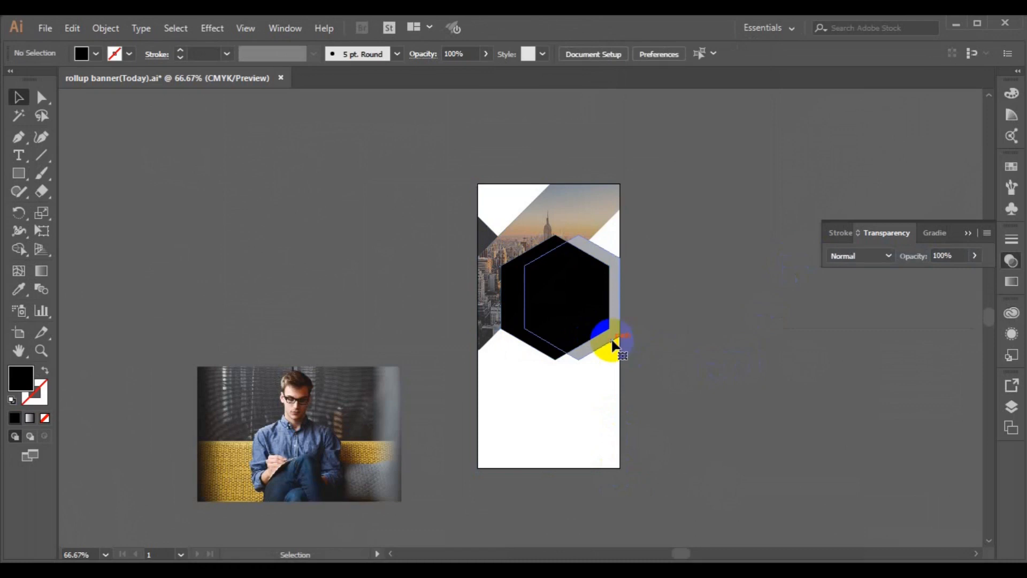
pyautogui.click(608, 340)
pyautogui.click(96, 53)
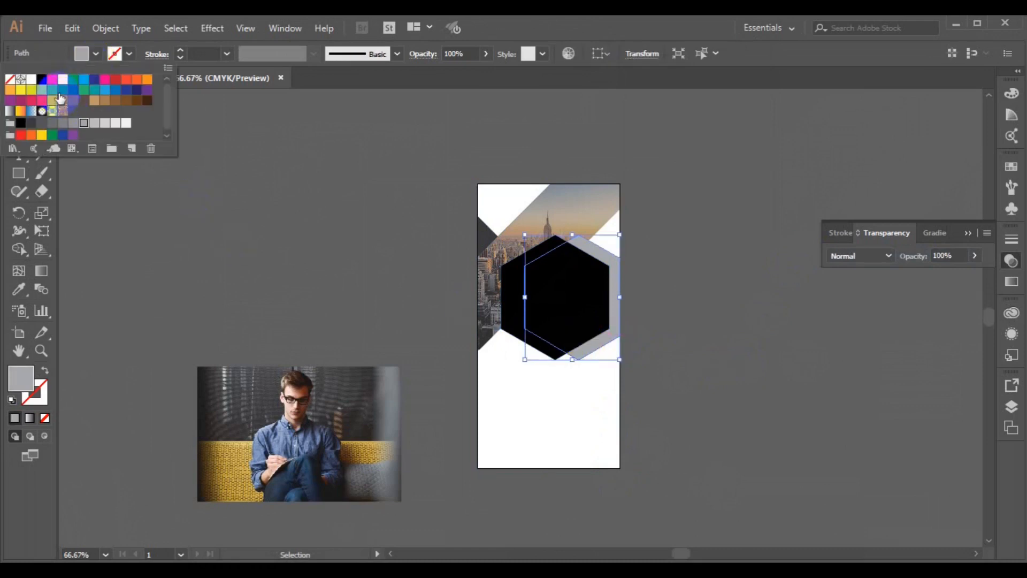
pyautogui.click(53, 90)
pyautogui.click(480, 296)
# Step: Give the tint band the hexagon's green with the Eyedropper and set its blend mode to Multiply
pyautogui.click(479, 288)
pyautogui.click(18, 292)
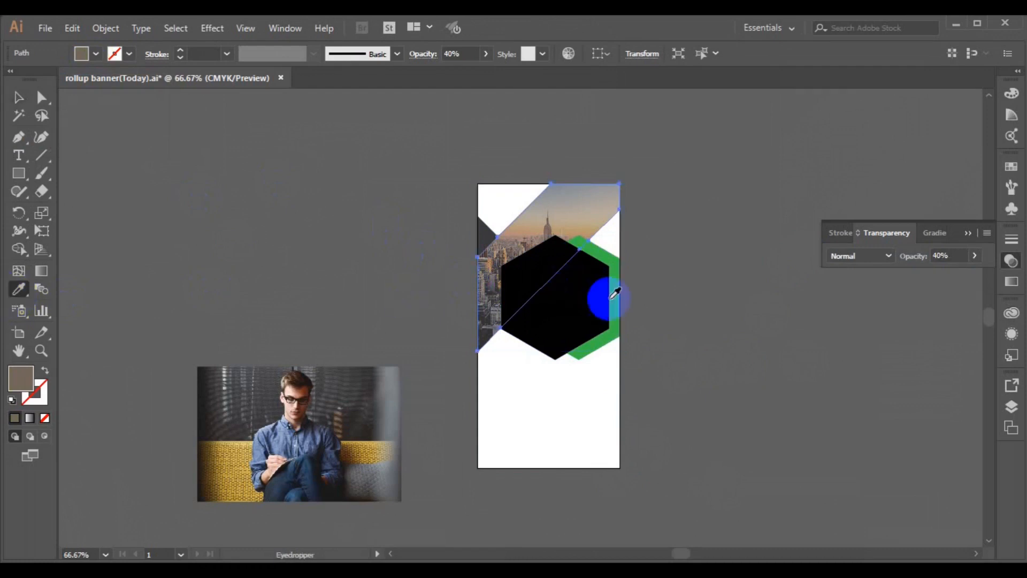
pyautogui.click(612, 293)
pyautogui.click(21, 102)
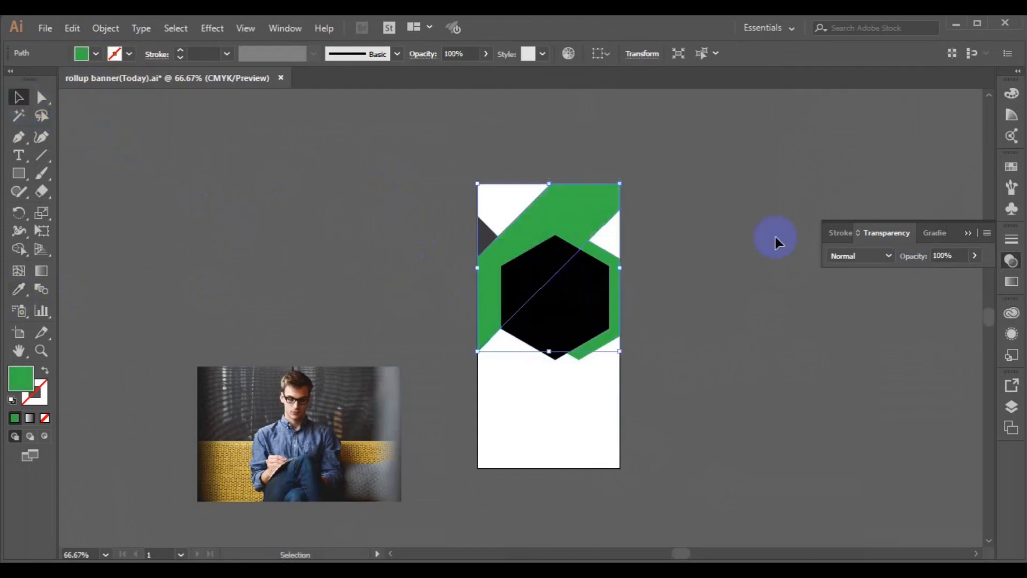
pyautogui.click(888, 256)
pyautogui.click(878, 316)
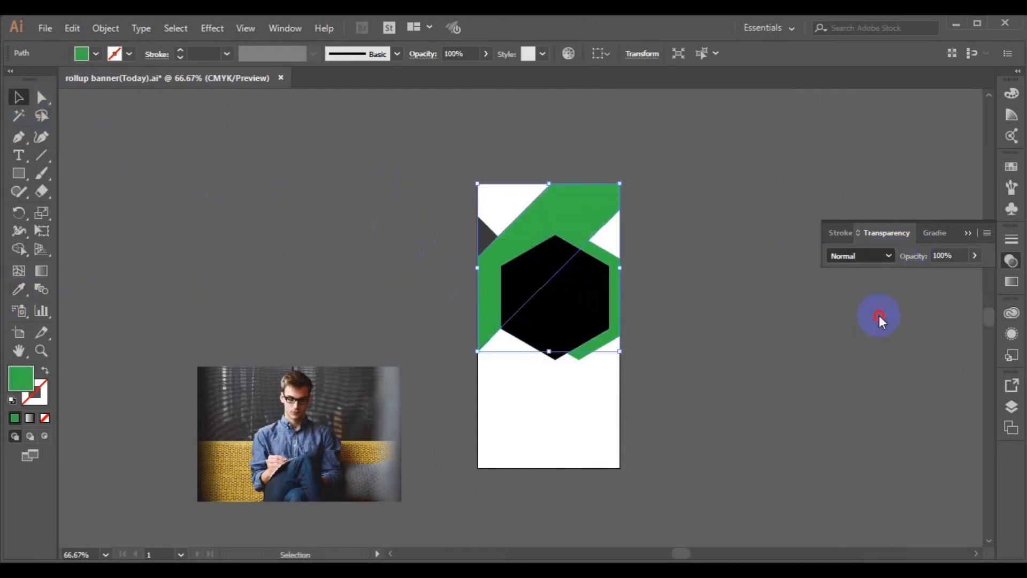
pyautogui.click(766, 323)
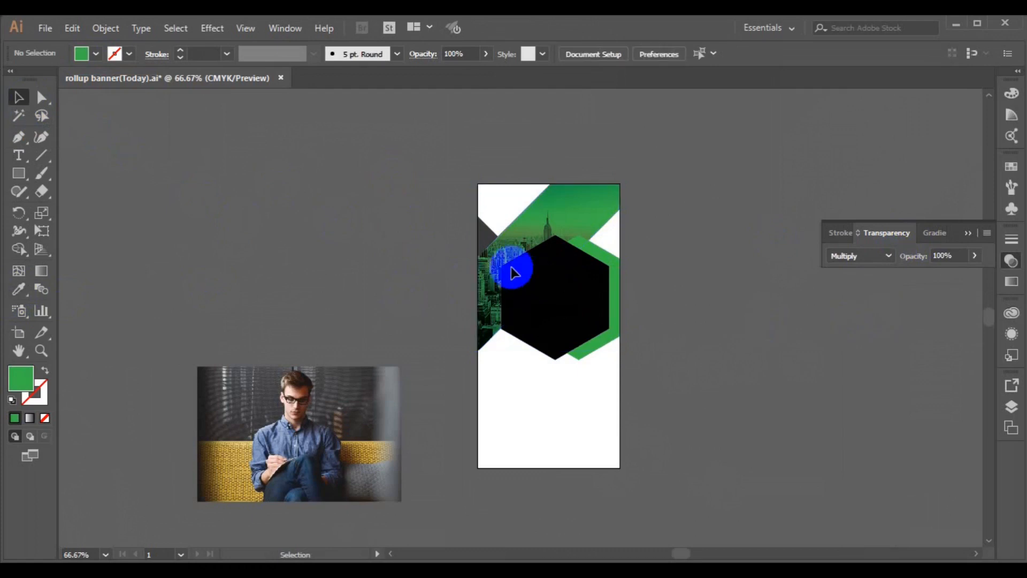
# Step: Fill the small triangle at the banner's left edge with yellow-green
pyautogui.click(484, 242)
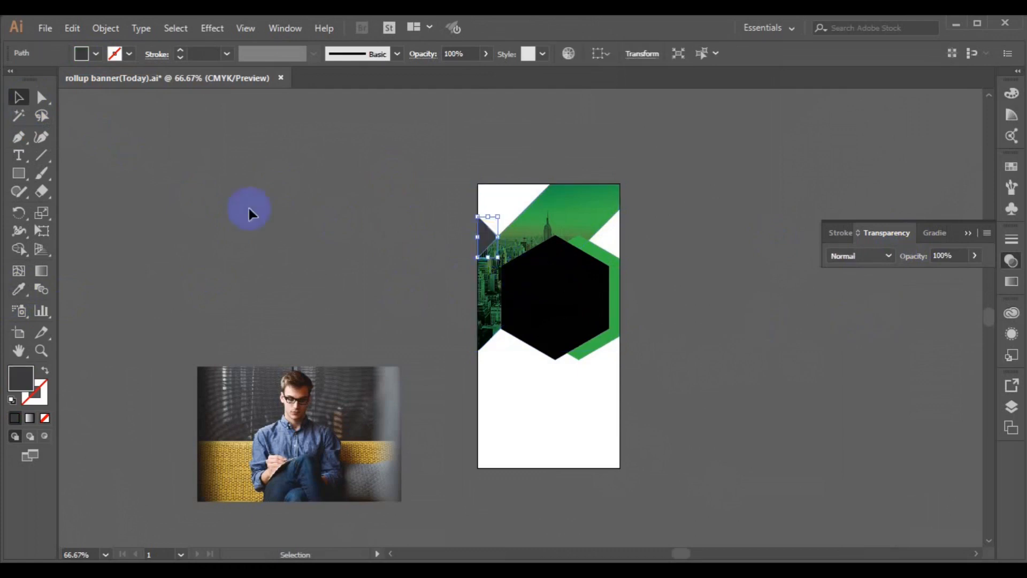
pyautogui.click(96, 57)
pyautogui.click(34, 93)
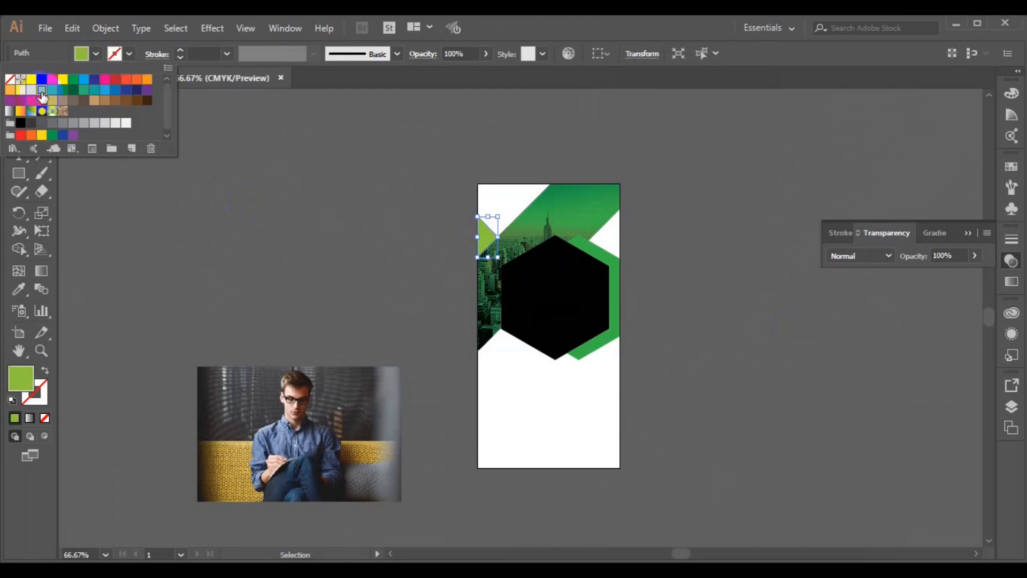
pyautogui.click(194, 204)
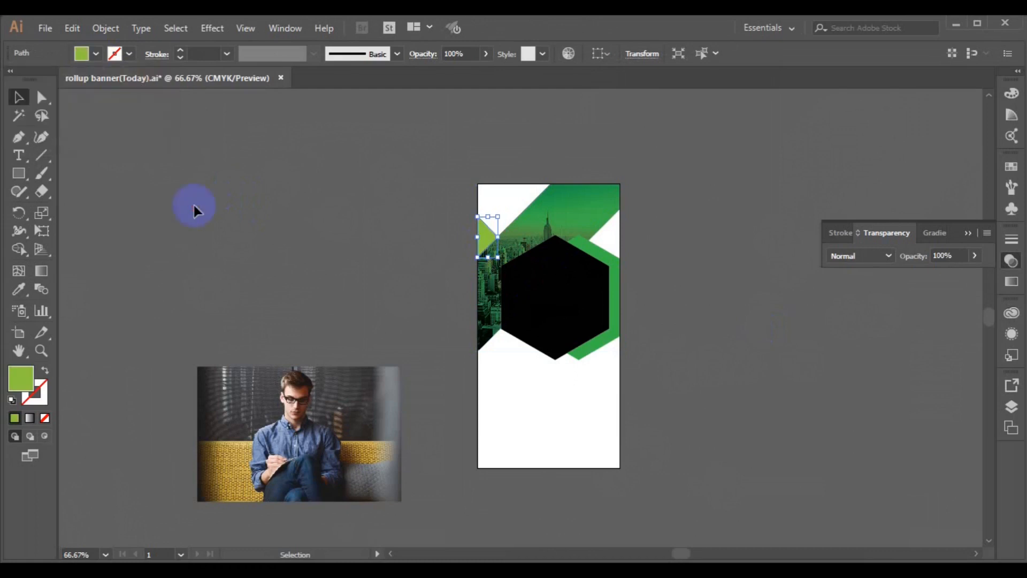
pyautogui.click(273, 444)
# Step: Move the man's photo under the black hexagon, made 50% transparent to line the photo up
pyautogui.moveTo(273, 444); pyautogui.dragTo(642, 377)
pyautogui.rightClick(642, 377)
pyautogui.moveTo(688, 481)
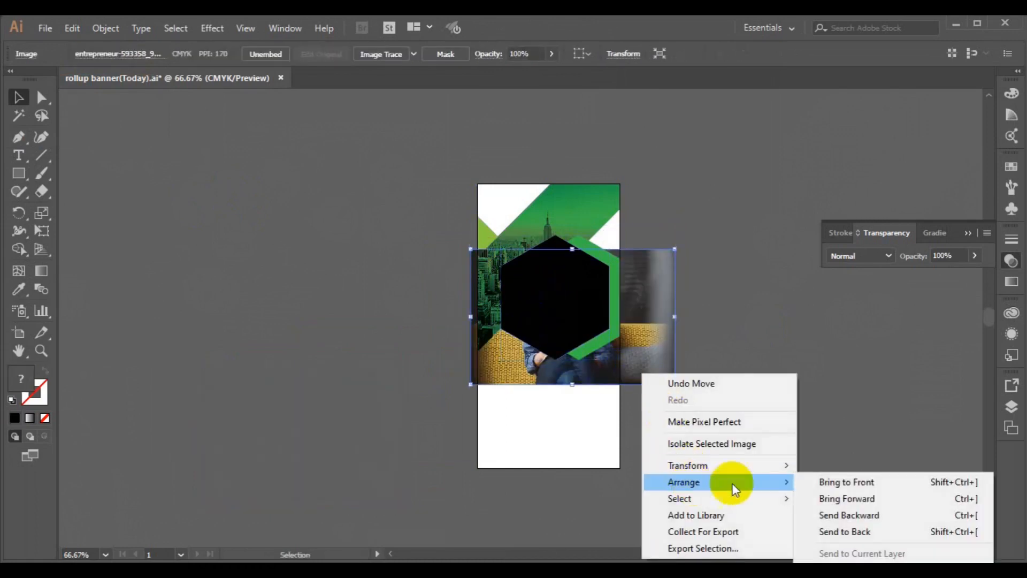
pyautogui.click(810, 481)
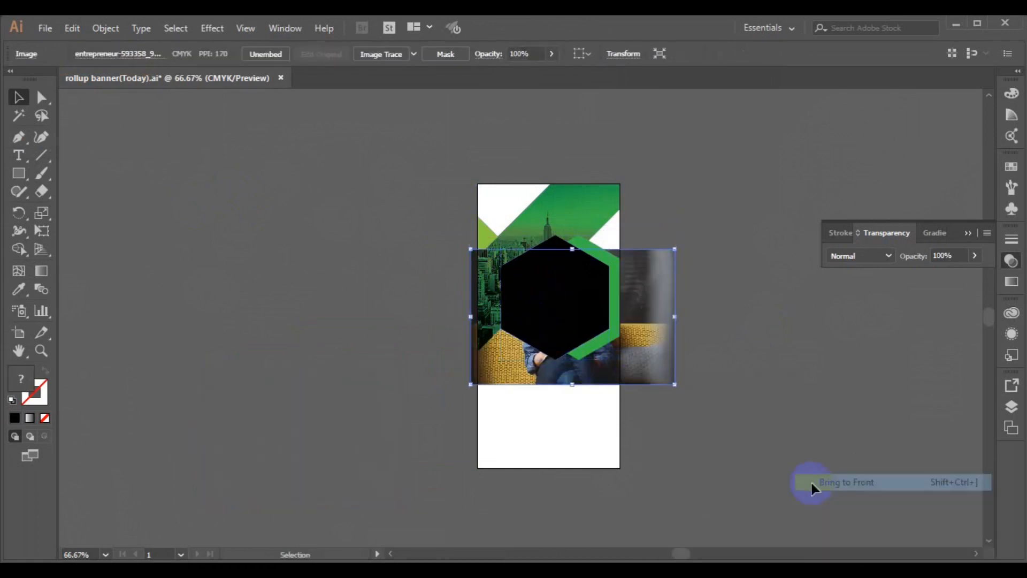
pyautogui.click(555, 238)
pyautogui.rightClick(554, 247)
pyautogui.moveTo(592, 480)
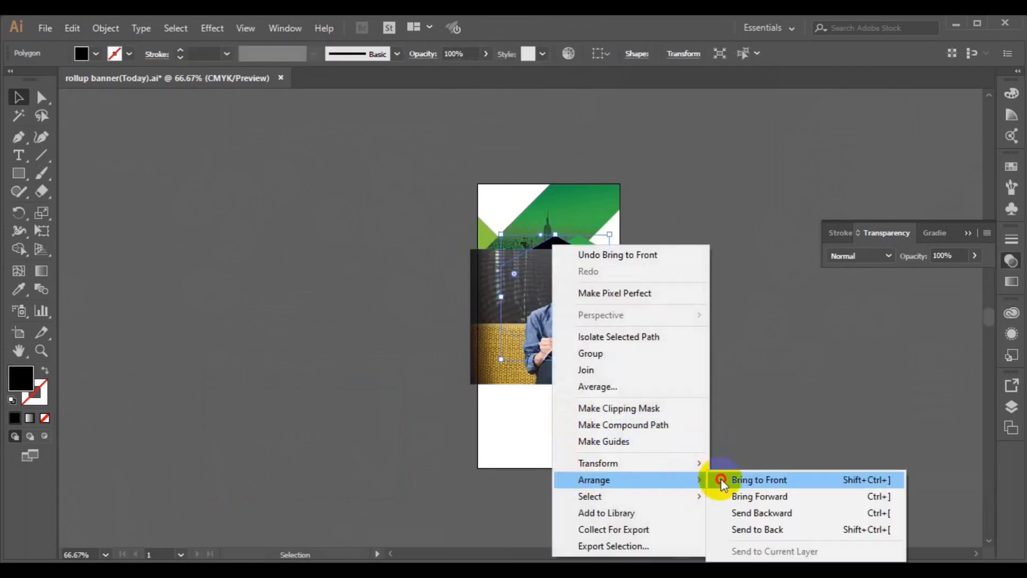
pyautogui.click(718, 479)
pyautogui.moveTo(971, 274); pyautogui.dragTo(945, 273)
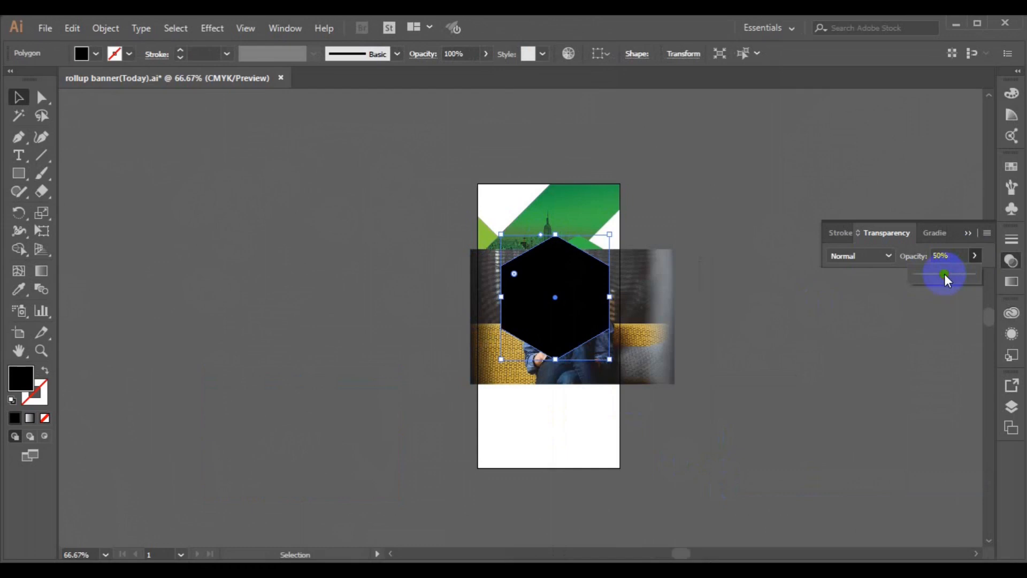
pyautogui.click(649, 364)
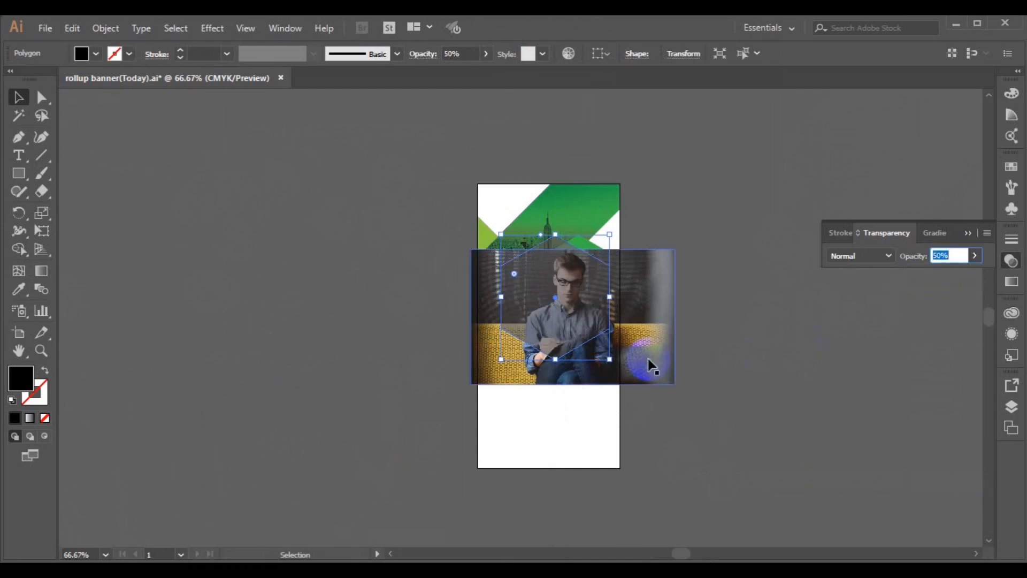
pyautogui.moveTo(652, 369); pyautogui.dragTo(632, 350)
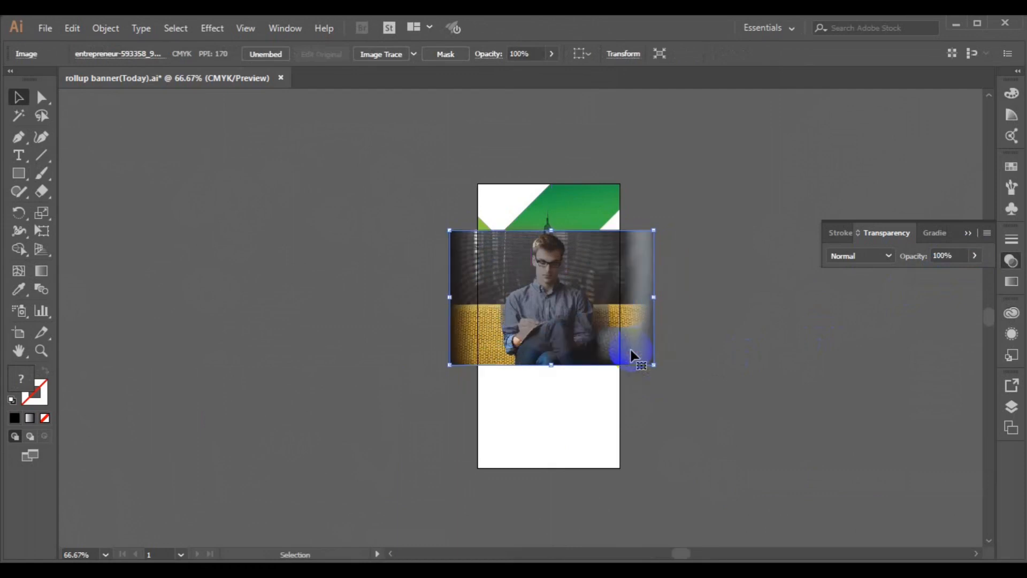
# Step: Centre the photo and hexagon on each other and clip the photo into the hexagon
pyautogui.click(553, 325)
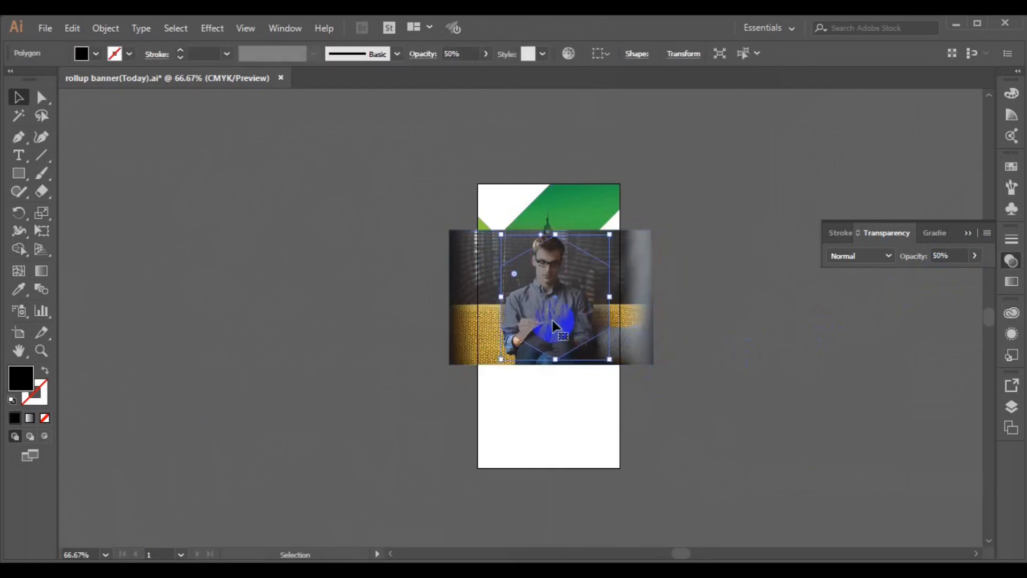
pyautogui.keyDown('shift'); pyautogui.click(635, 353); pyautogui.keyUp('shift')
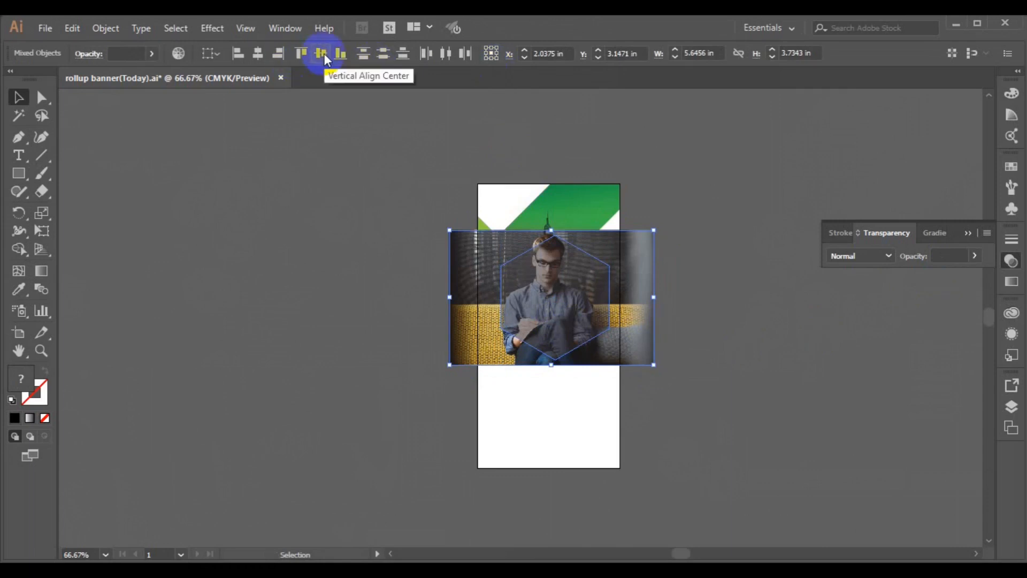
pyautogui.click(259, 60)
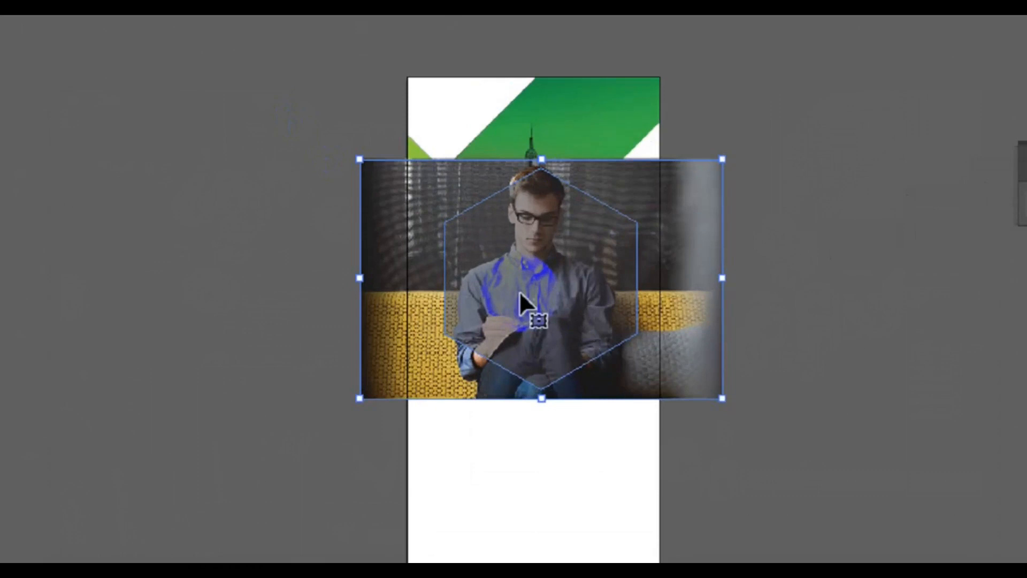
pyautogui.rightClick(520, 294)
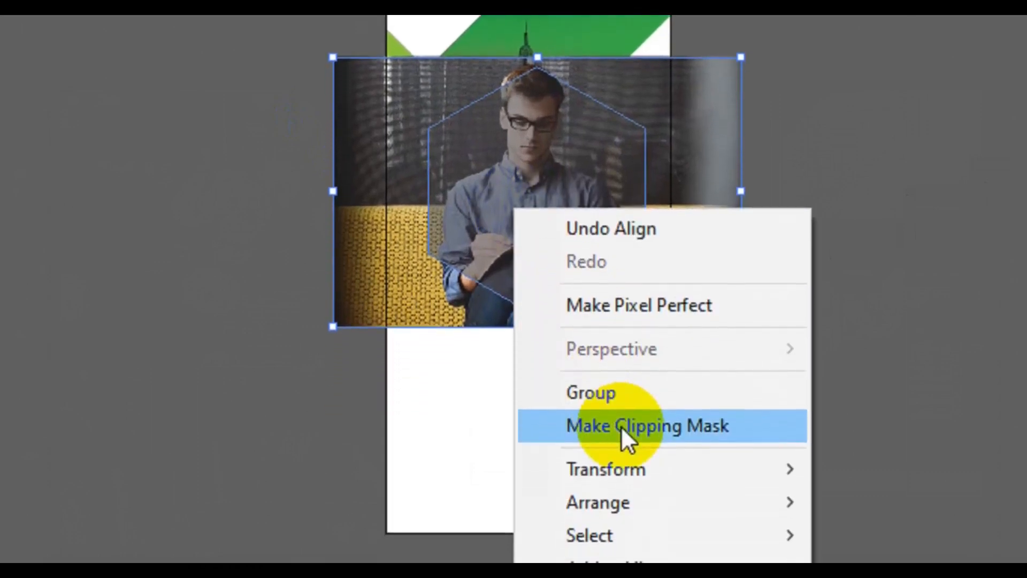
pyautogui.click(621, 426)
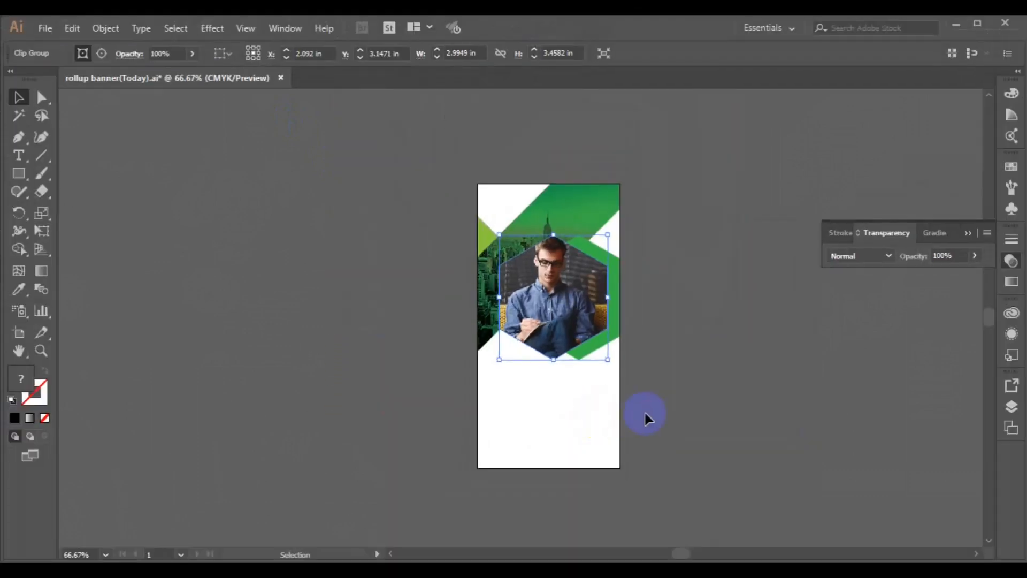
pyautogui.click(645, 413)
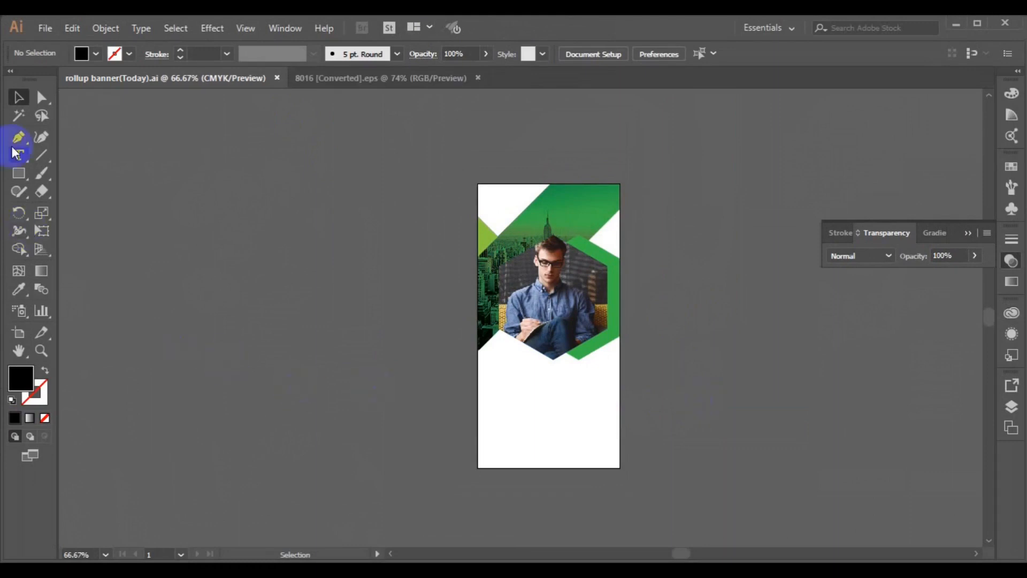
# Step: Type the three lines ALWAYS / WE TRY TO / PROVIDE BETTER SERVICE beside the banner
pyautogui.click(322, 334)
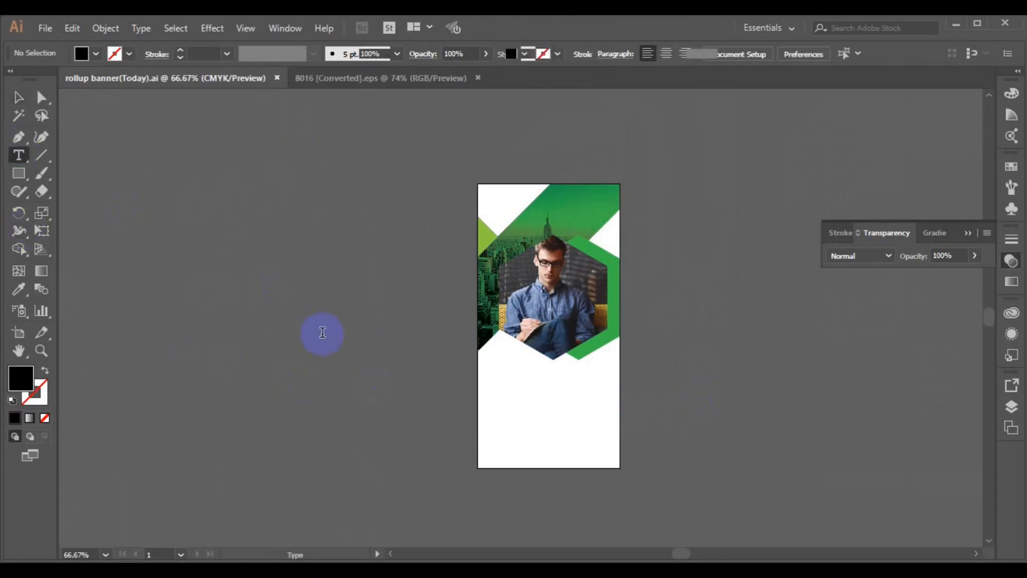
pyautogui.write('ALWAYS')
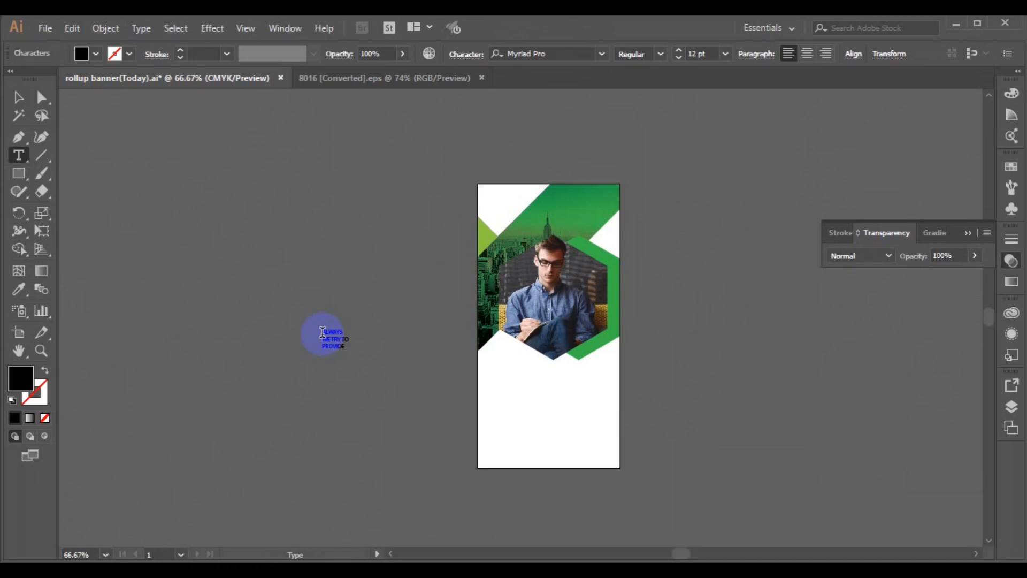
pyautogui.write('BETTER SERVICE')
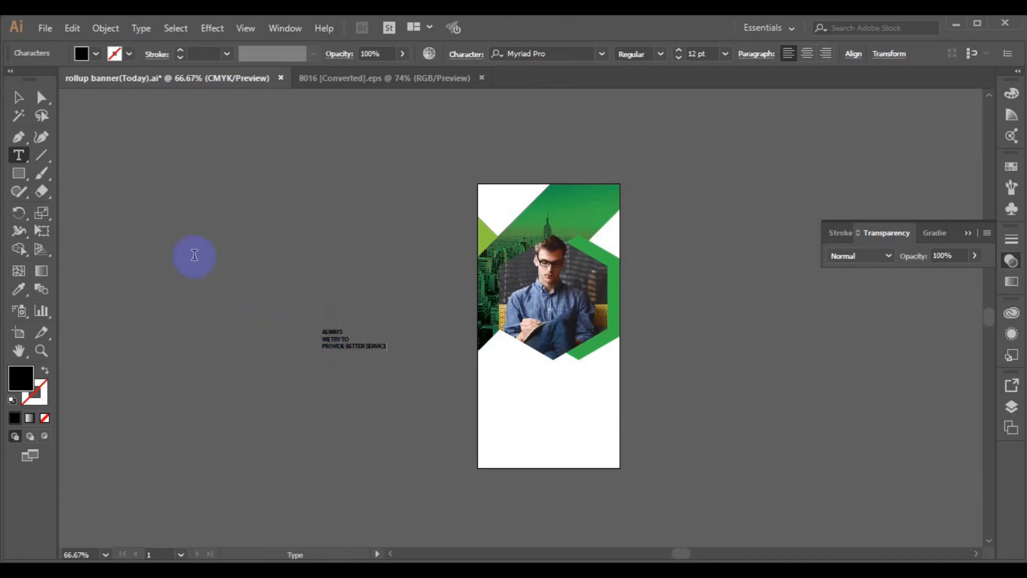
pyautogui.click(18, 97)
# Step: Set the text's font to Raleway Thin and move it onto the banner below the portrait
pyautogui.moveTo(249, 171); pyautogui.dragTo(393, 356)
pyautogui.click(561, 53)
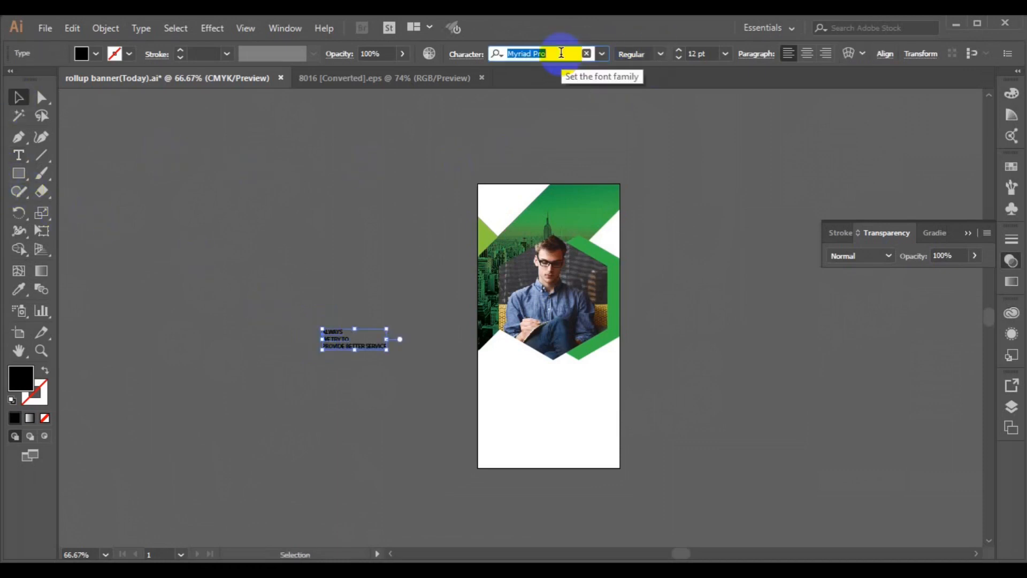
pyautogui.write('rale')
pyautogui.click(557, 101)
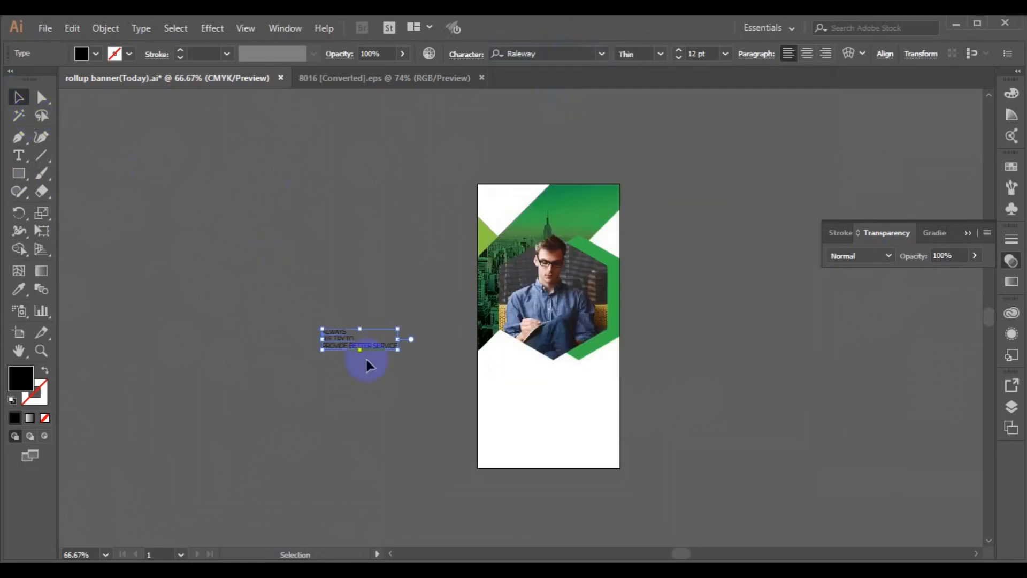
pyautogui.moveTo(348, 346); pyautogui.dragTo(518, 376)
pyautogui.hotkey('ctrl', '=')
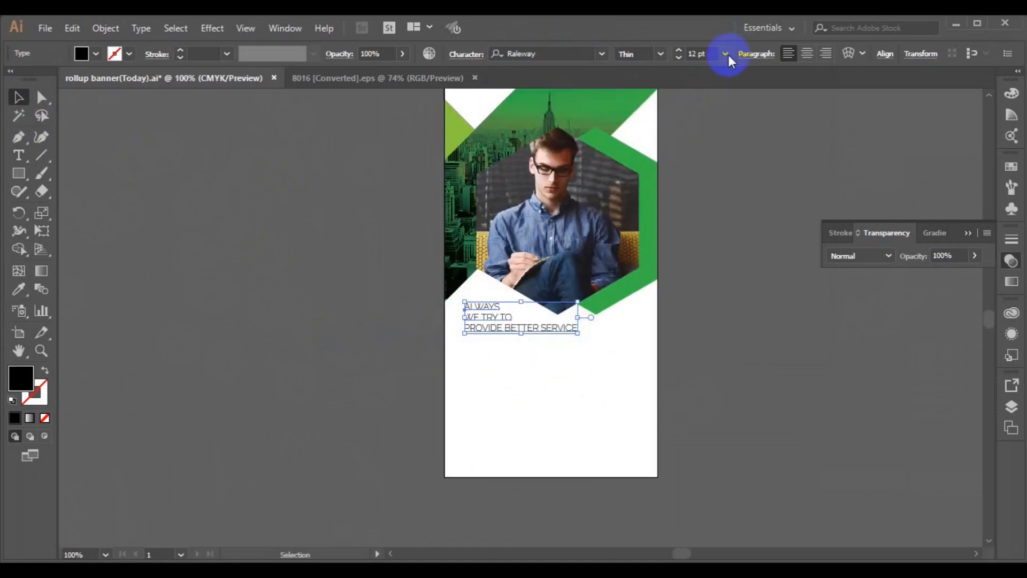
# Step: Enlarge the headline text to 24 pt and shift the text block slightly left
pyautogui.click(726, 54)
pyautogui.click(751, 252)
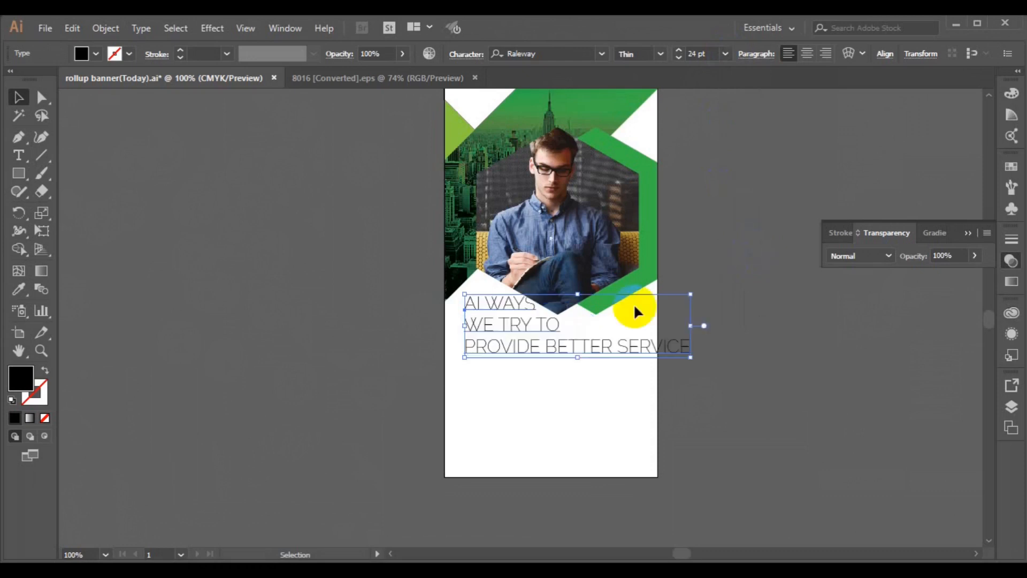
pyautogui.moveTo(509, 320); pyautogui.dragTo(497, 321)
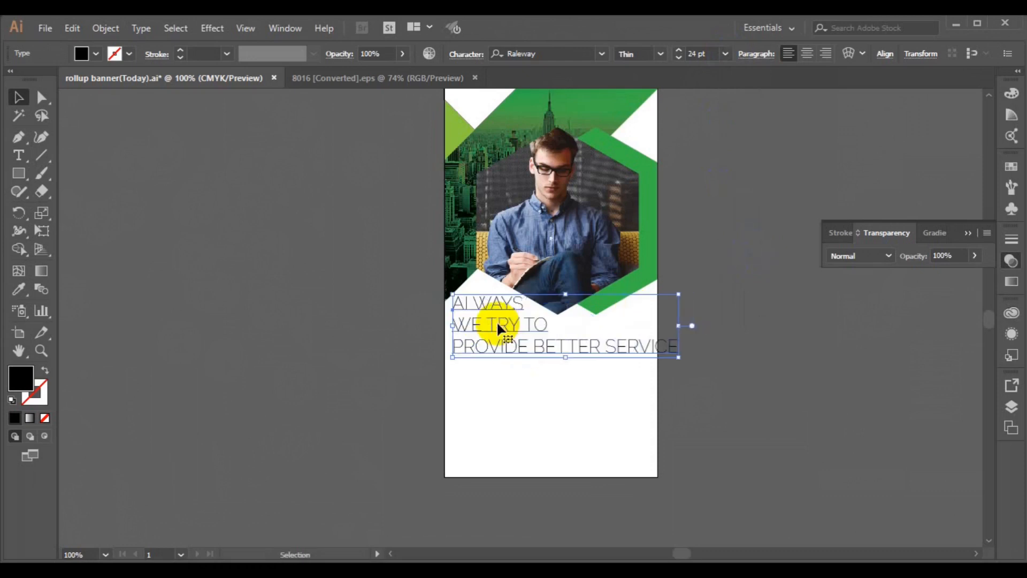
pyautogui.click(500, 309)
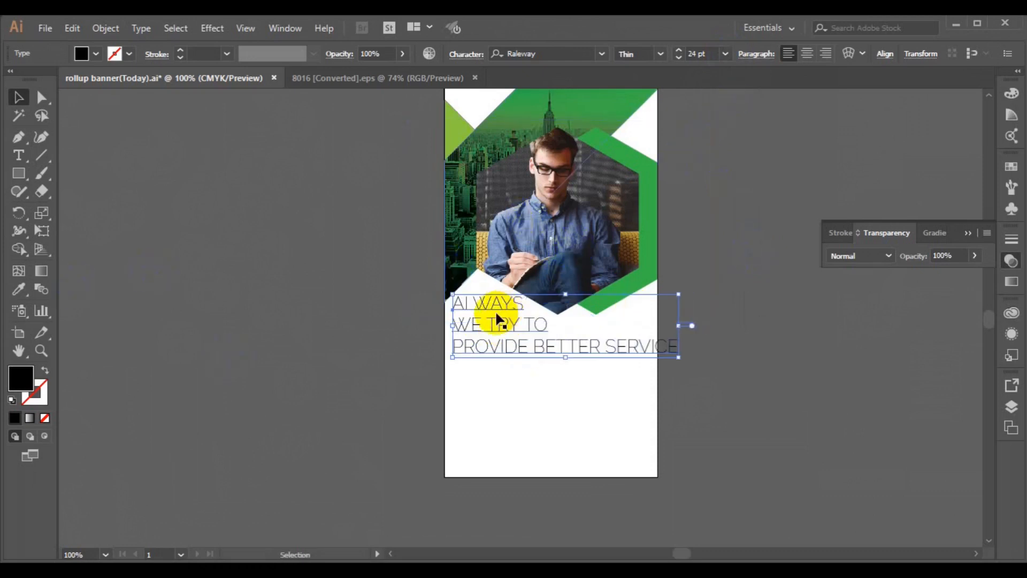
# Step: Make the WE TRY TO line Black weight
pyautogui.click(14, 158)
pyautogui.click(453, 323)
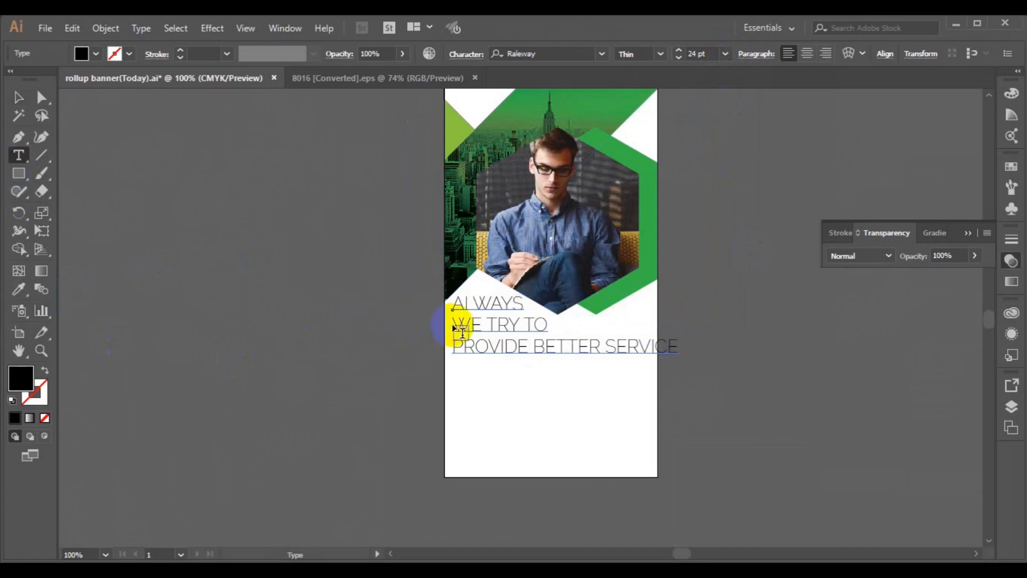
pyautogui.tripleClick(453, 323)
pyautogui.click(661, 54)
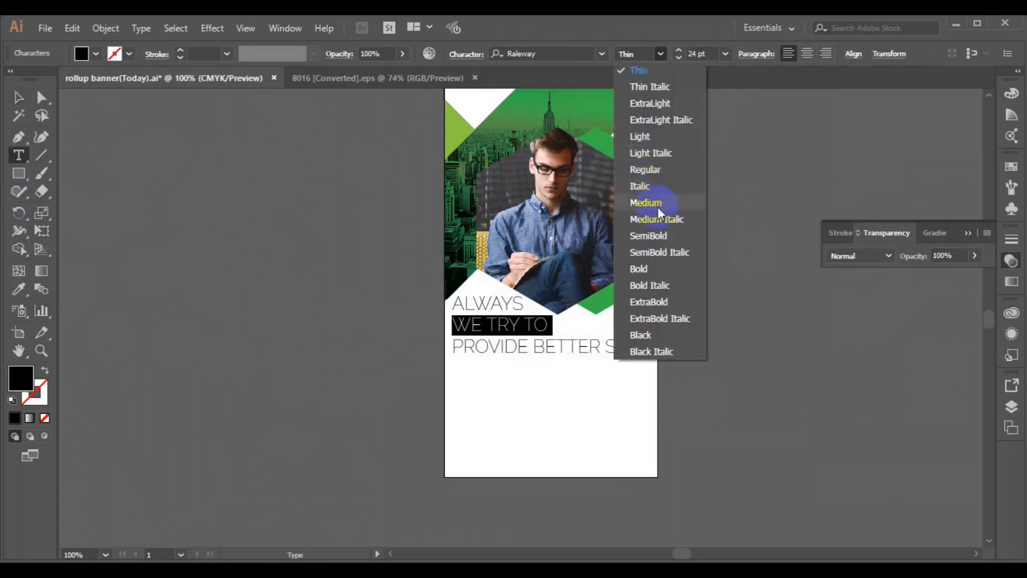
pyautogui.click(669, 238)
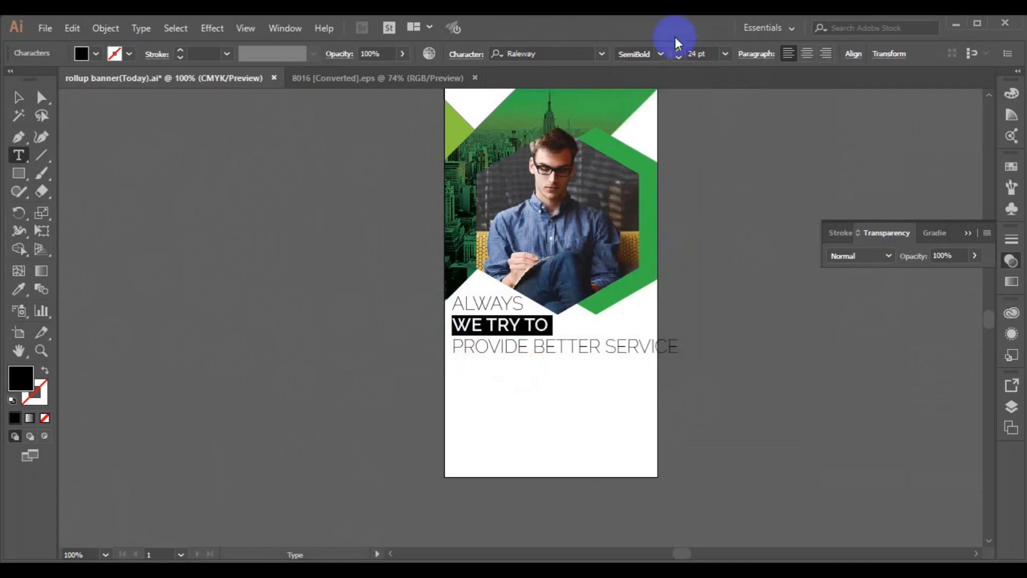
pyautogui.click(661, 53)
pyautogui.click(670, 334)
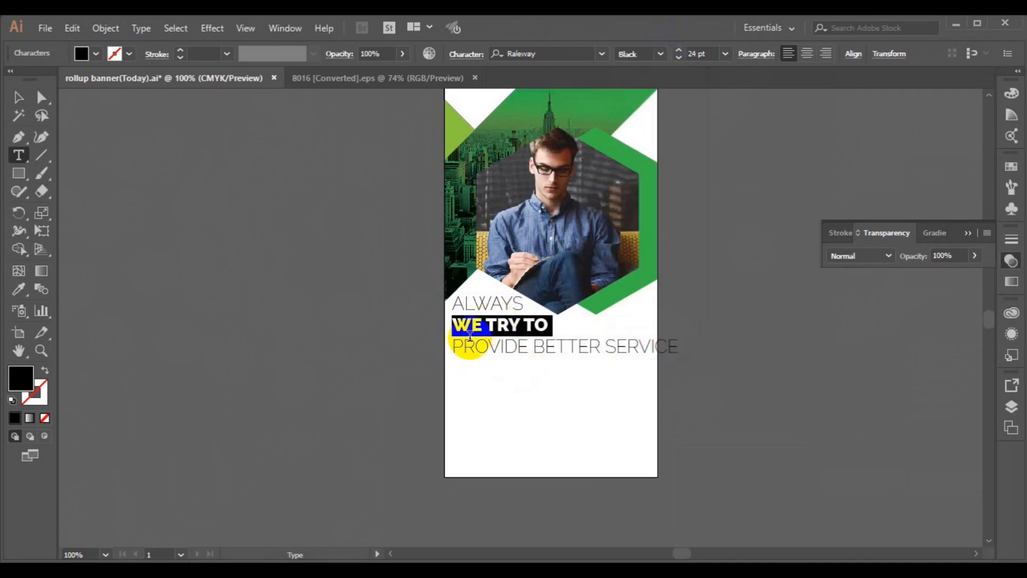
# Step: Set PROVIDE BETTER SERVICE to Medium weight at 12 pt
pyautogui.click(454, 346)
pyautogui.moveTo(454, 346); pyautogui.dragTo(678, 346)
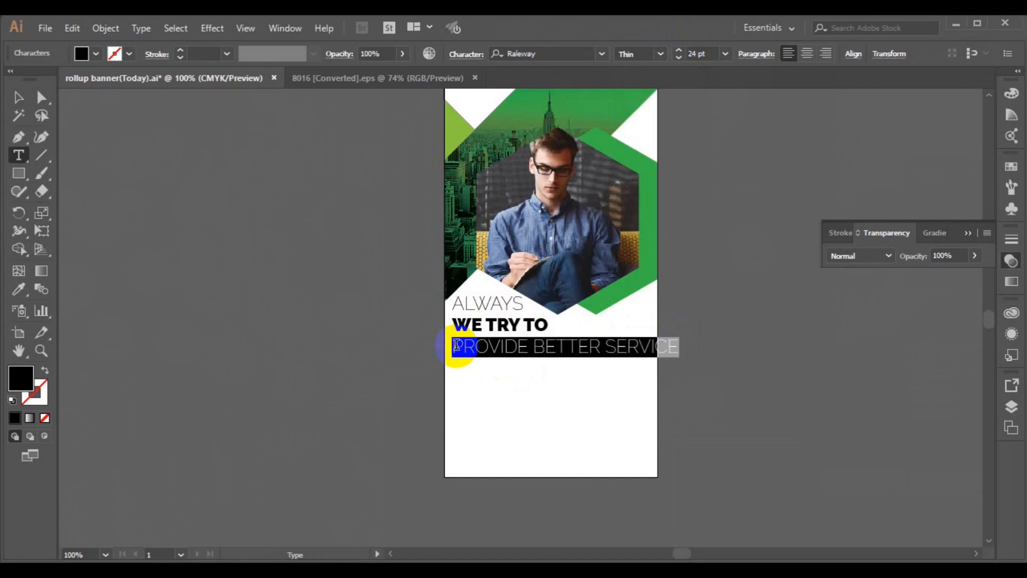
pyautogui.click(649, 54)
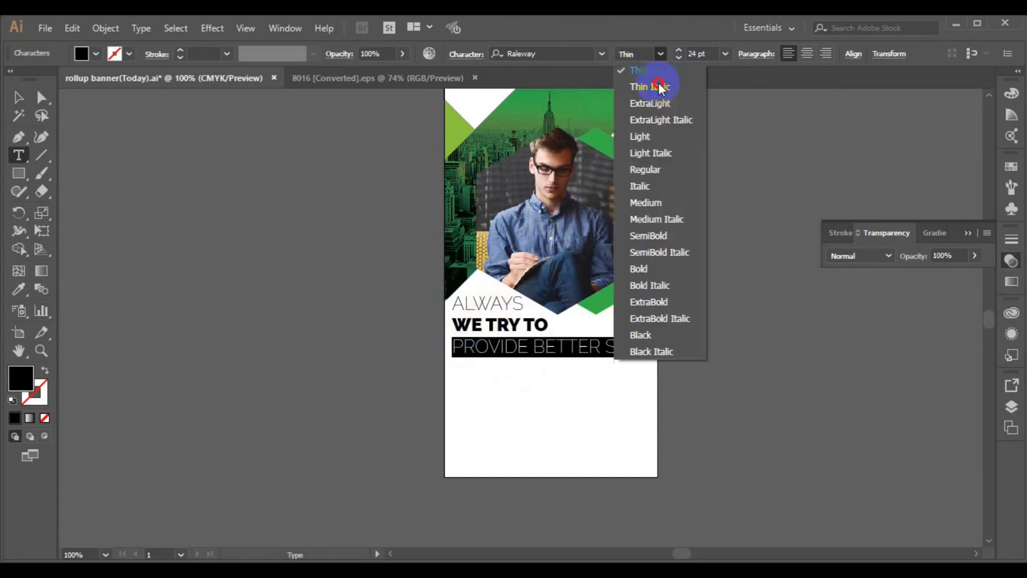
pyautogui.click(666, 204)
pyautogui.click(725, 54)
pyautogui.click(738, 184)
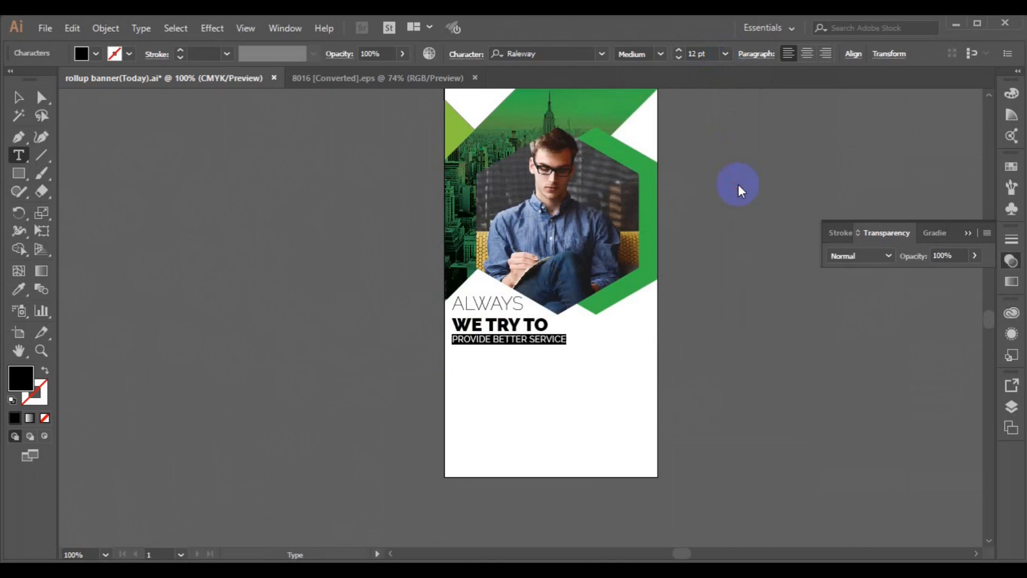
pyautogui.doubleClick(504, 325)
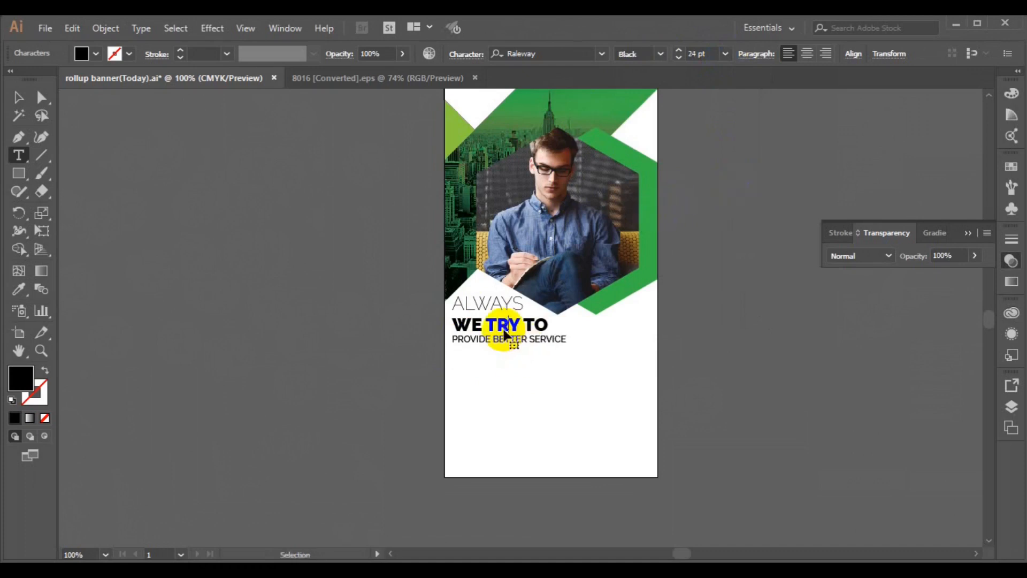
pyautogui.hotkey('ctrl', 'a')
# Step: Set the headline leading to 21 pt in the Character panel
pyautogui.hotkey('ctrl', 't')
pyautogui.click(792, 226)
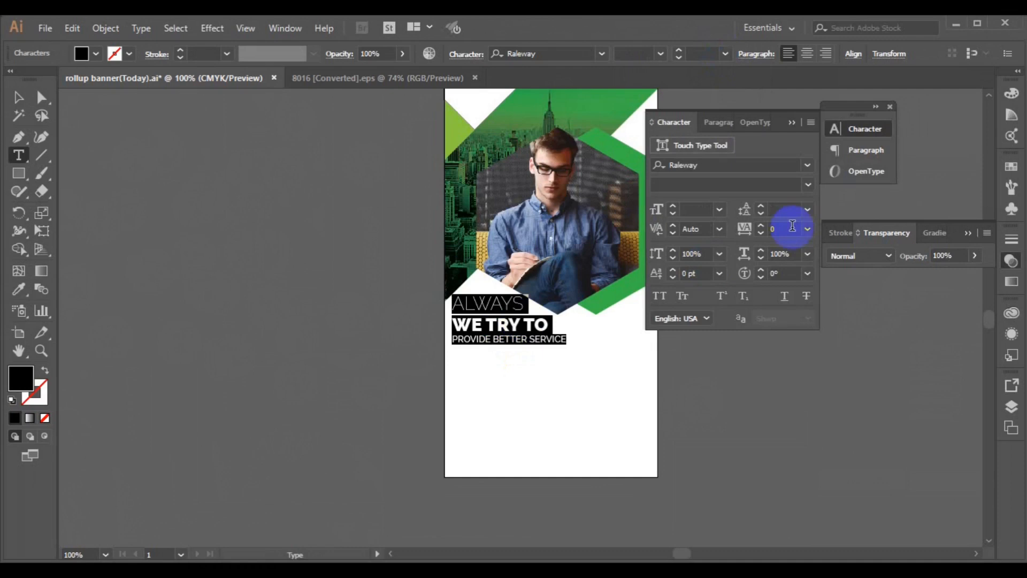
pyautogui.click(808, 210)
pyautogui.click(837, 360)
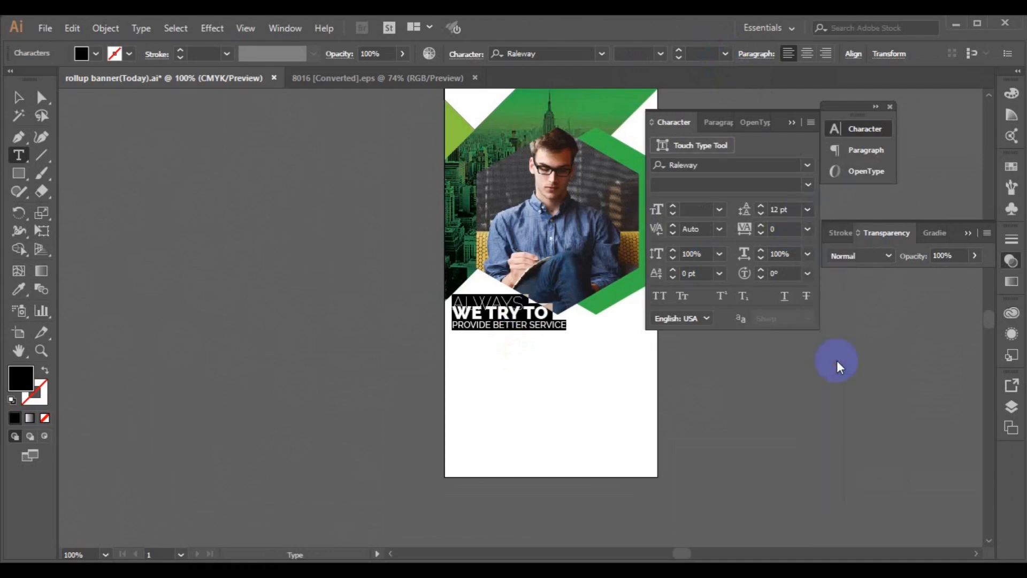
pyautogui.click(807, 210)
pyautogui.click(831, 398)
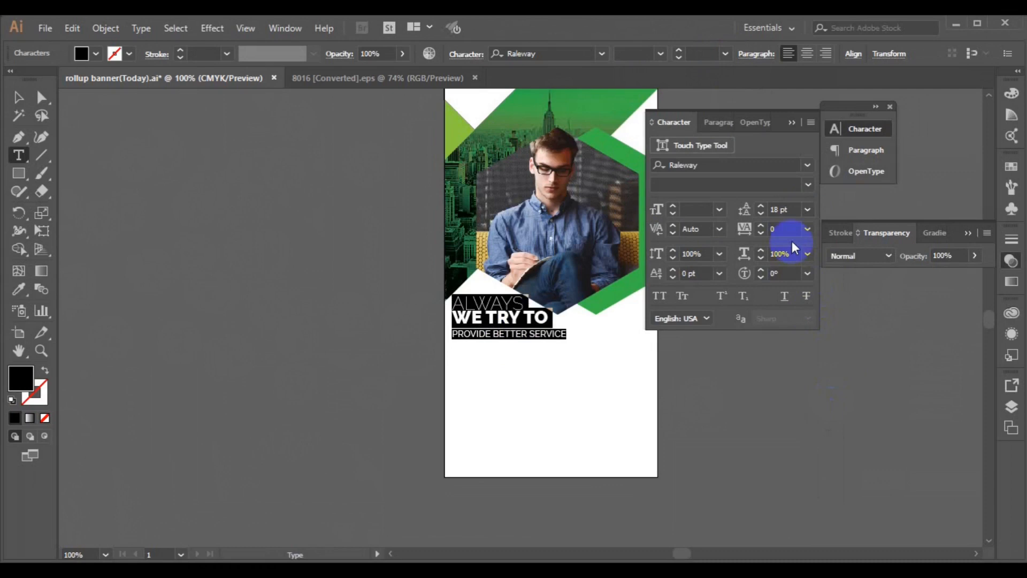
pyautogui.click(808, 210)
pyautogui.click(831, 413)
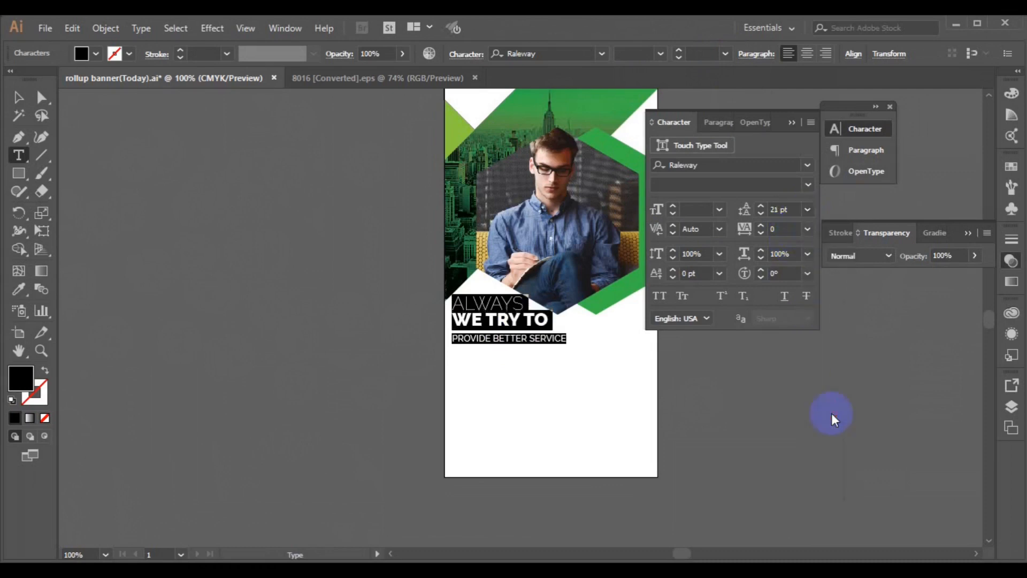
# Step: Delete the PROVIDE BETTER SERVICE line from the headline text block
pyautogui.doubleClick(464, 321)
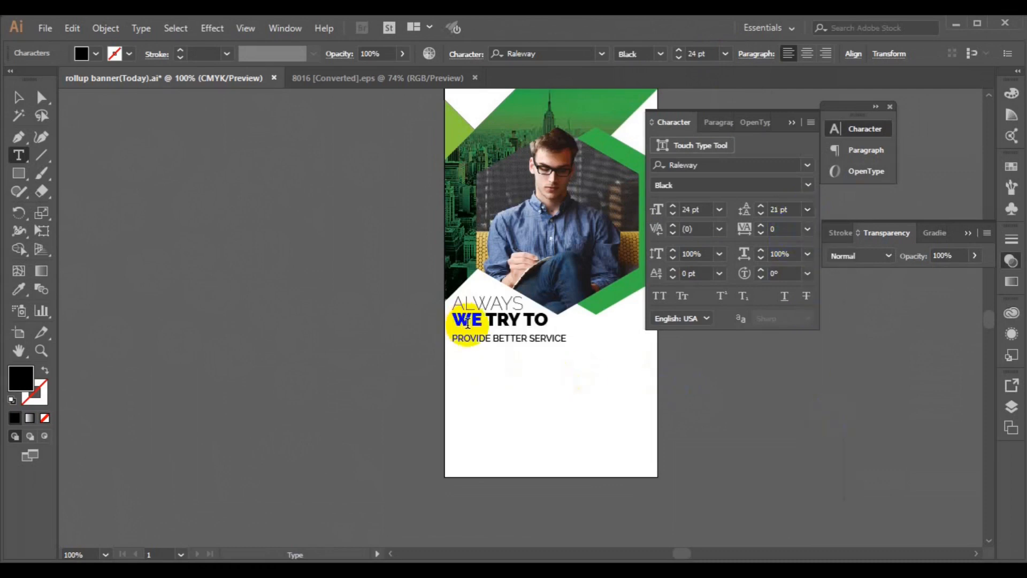
pyautogui.click(453, 339)
pyautogui.press('BackSpace')
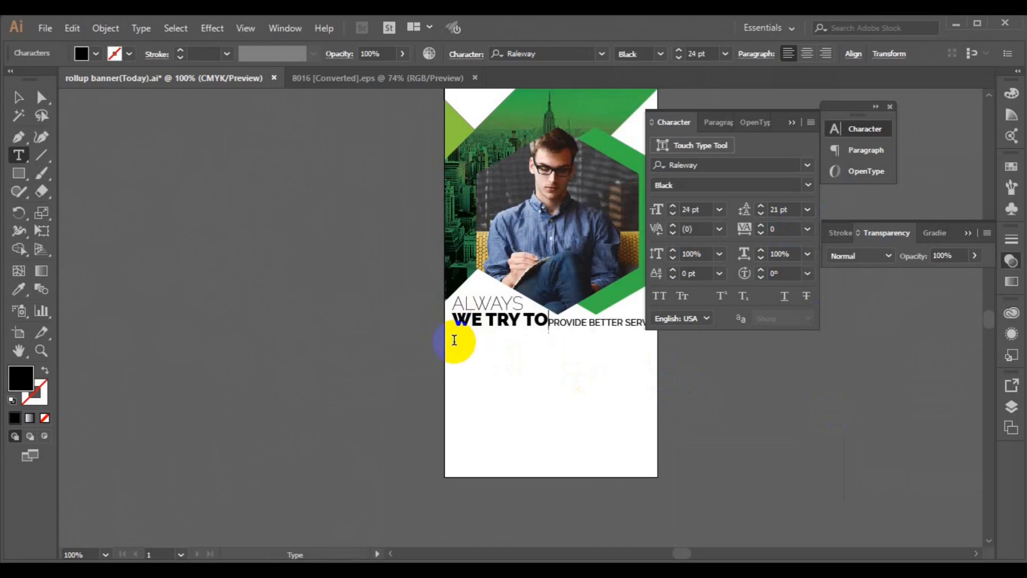
pyautogui.press('Return')
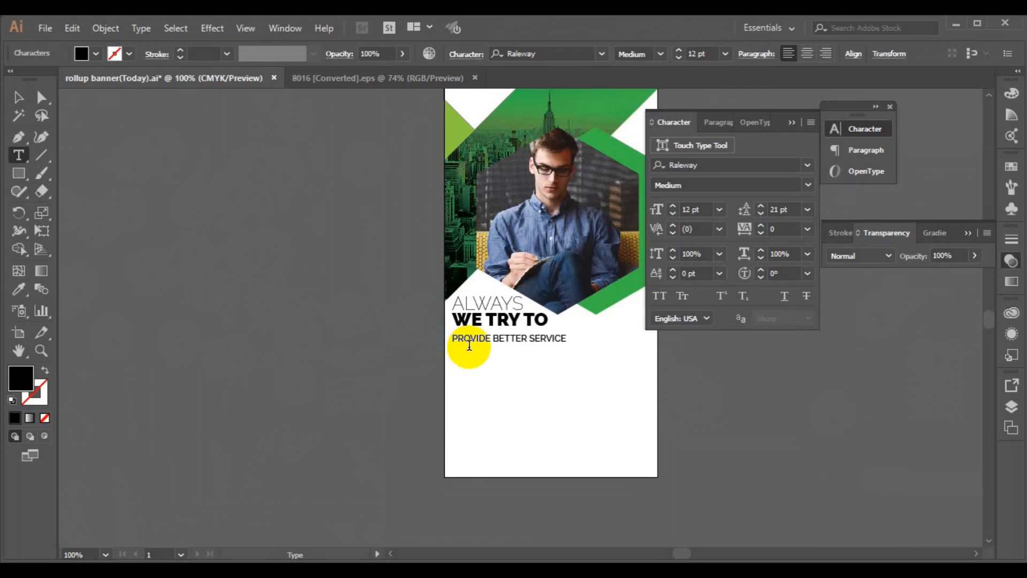
pyautogui.tripleClick(470, 345)
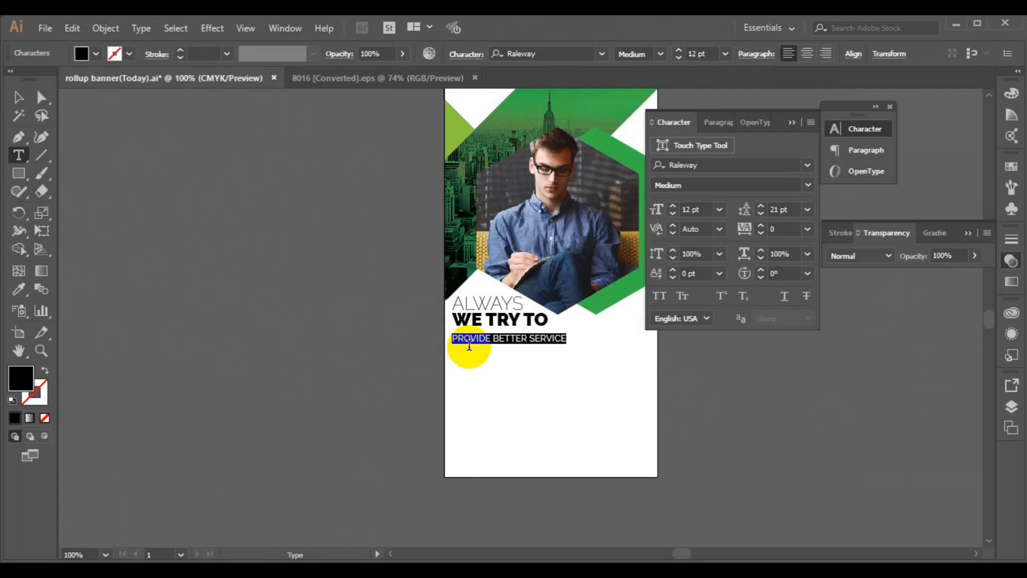
pyautogui.press('BackSpace')
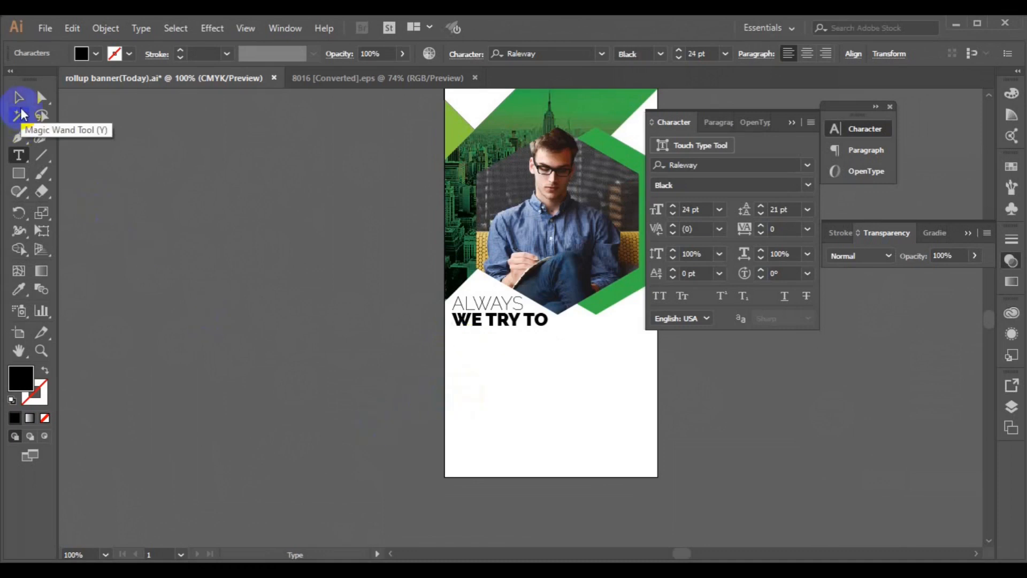
# Step: Retype PROVIDE BETTER SERVICE as a separate point-text line
pyautogui.click(18, 97)
pyautogui.click(77, 294)
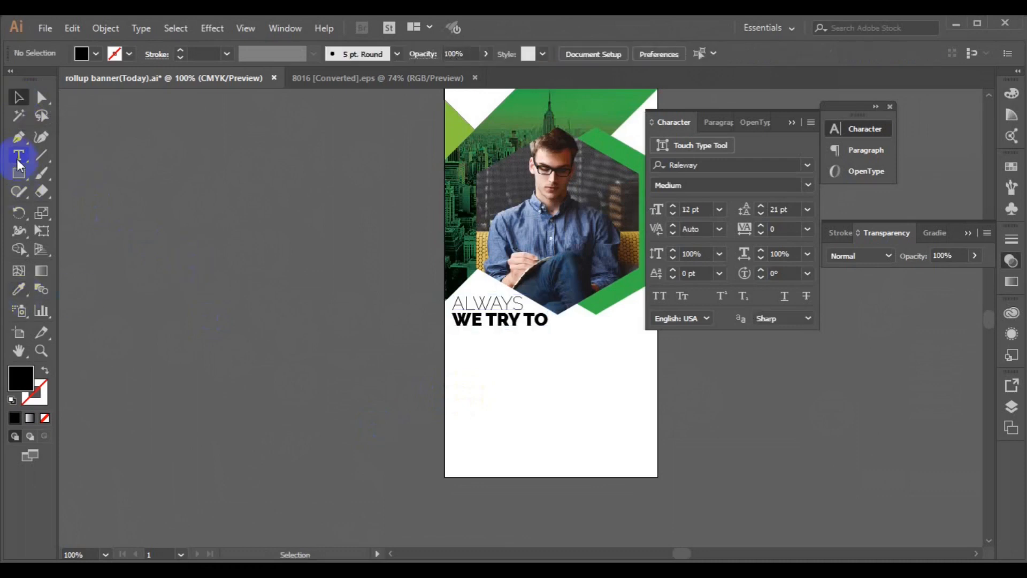
pyautogui.click(18, 156)
pyautogui.click(479, 389)
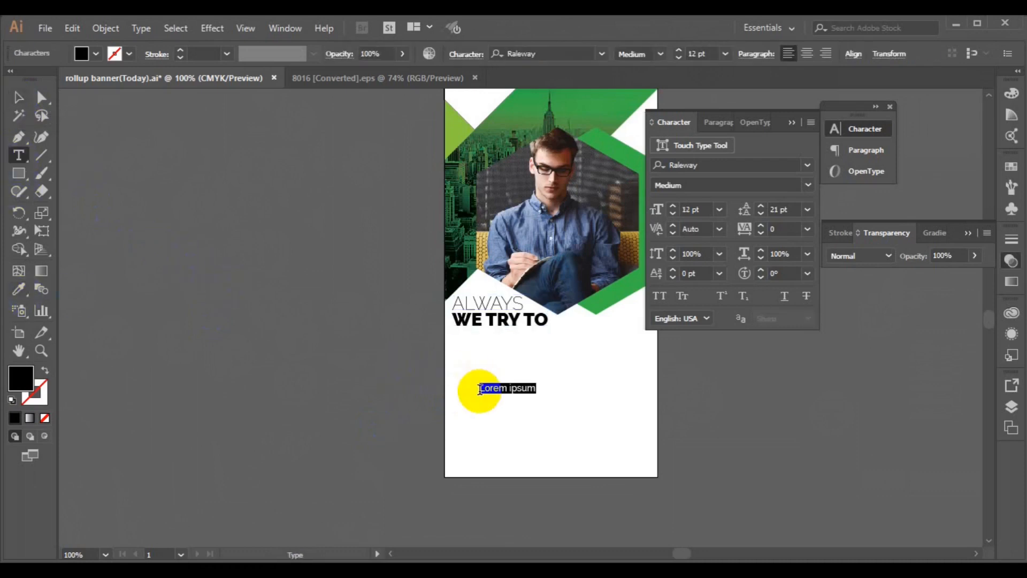
pyautogui.write('PROVIDE BETTER SERV')
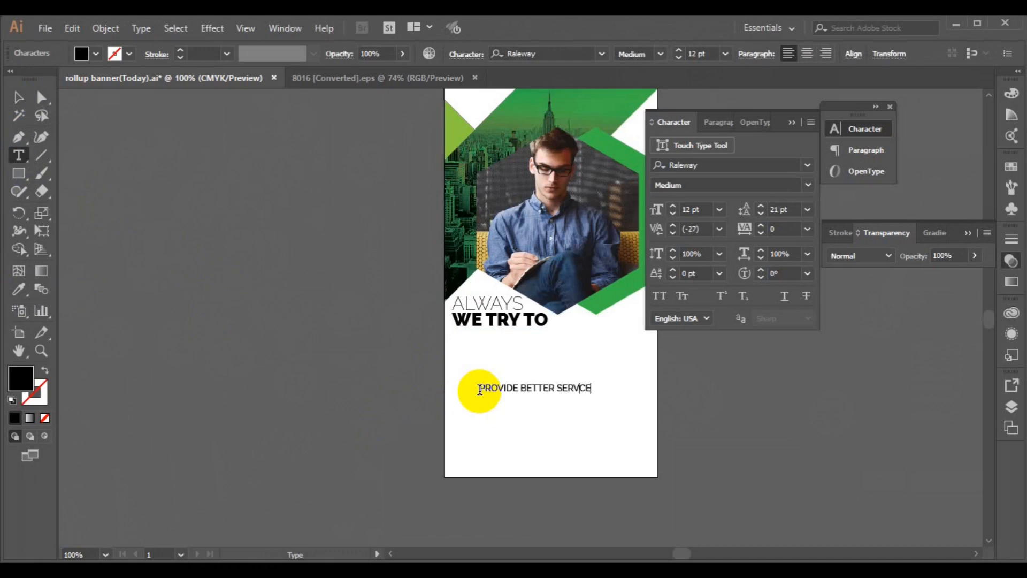
pyautogui.write('ICE')
pyautogui.click(18, 96)
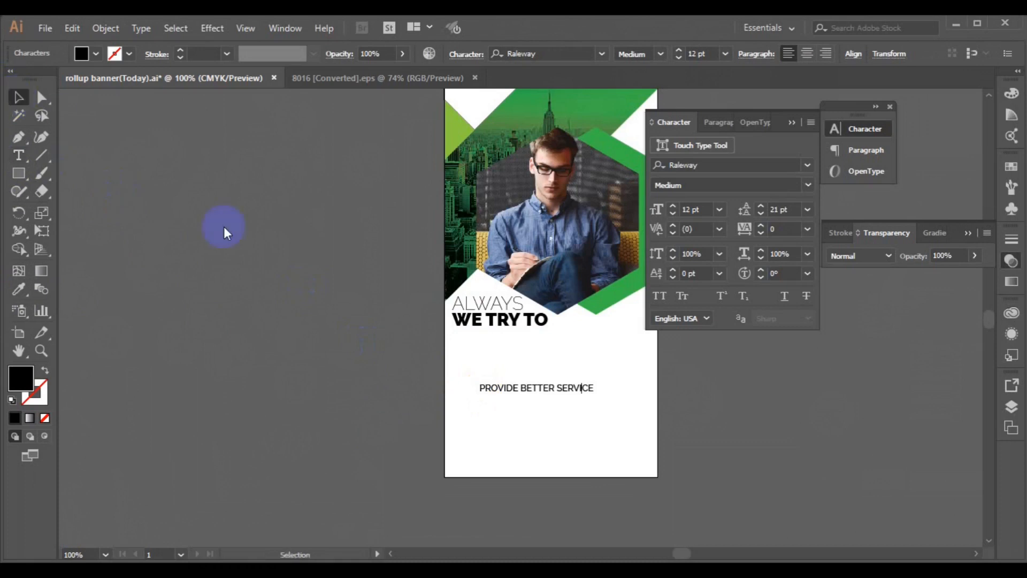
# Step: Move PROVIDE BETTER SERVICE under WE TRY TO and left-align it with the heading
pyautogui.moveTo(507, 386); pyautogui.dragTo(485, 332)
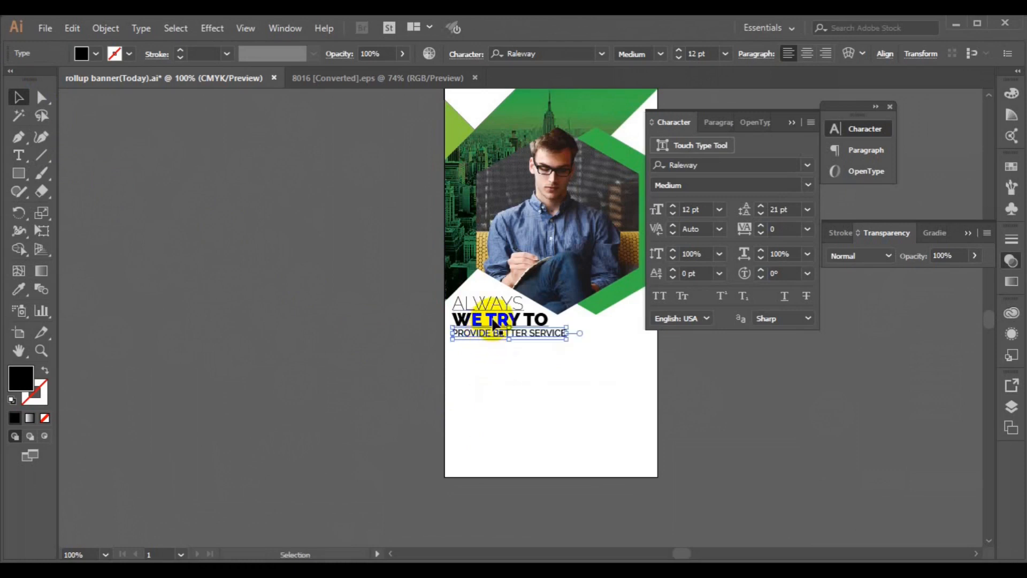
pyautogui.keyDown('shift'); pyautogui.click(492, 321); pyautogui.keyUp('shift')
pyautogui.click(853, 54)
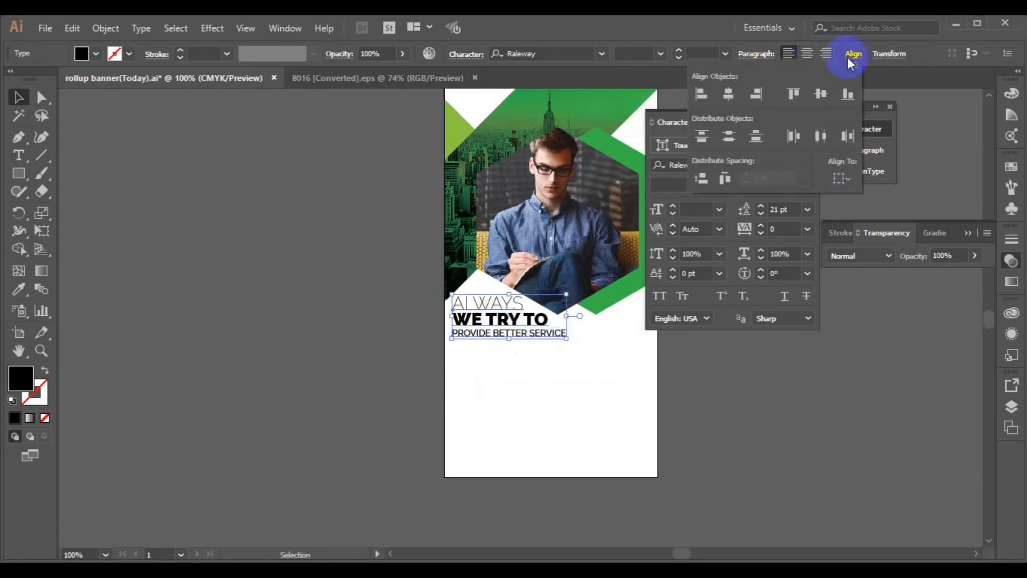
pyautogui.click(707, 94)
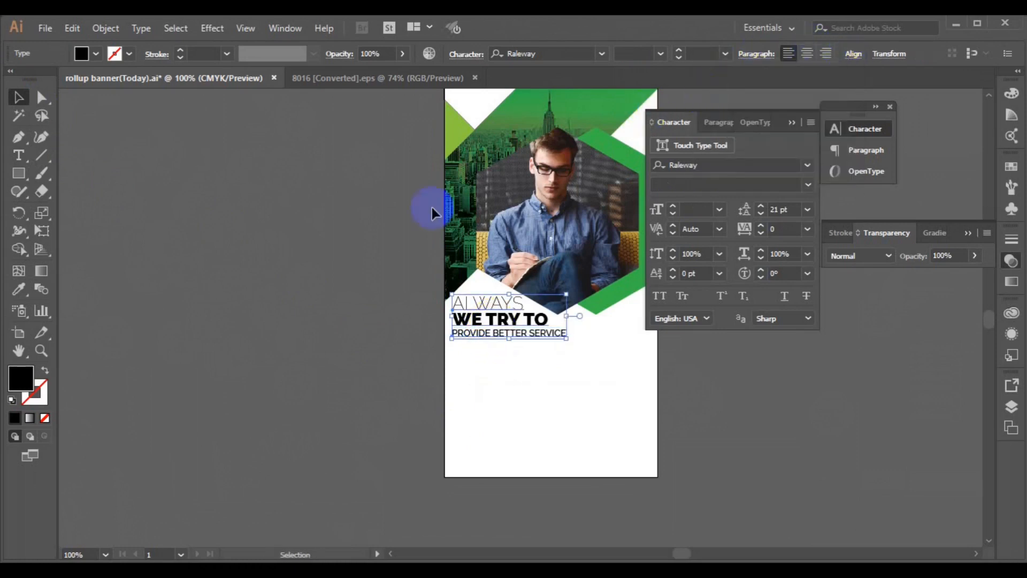
pyautogui.click(348, 250)
pyautogui.click(19, 138)
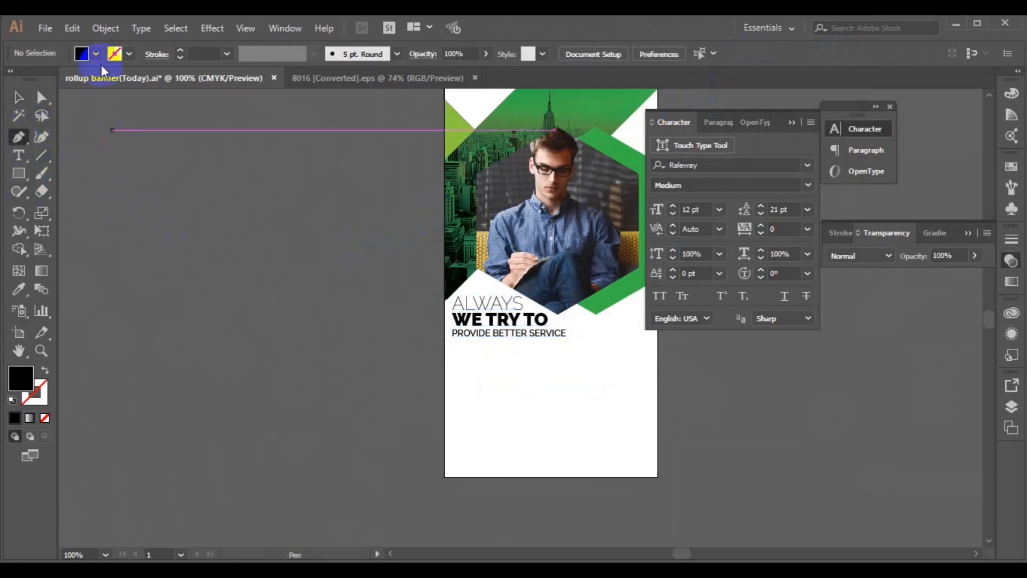
# Step: Draw a short green line with no fill beneath PROVIDE BETTER SERVICE
pyautogui.click(95, 54)
pyautogui.click(10, 78)
pyautogui.click(129, 54)
pyautogui.click(130, 54)
pyautogui.click(53, 92)
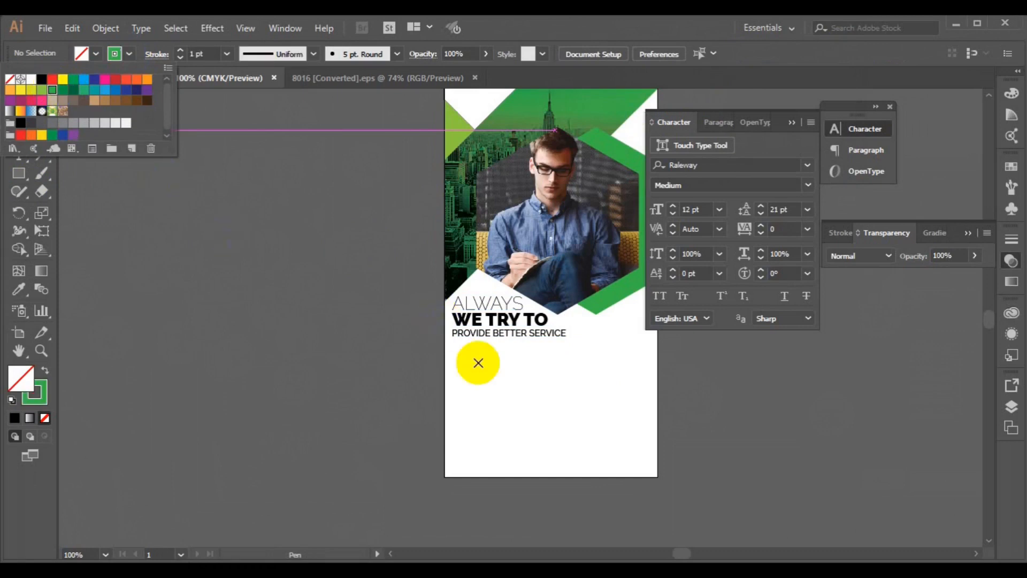
pyautogui.click(455, 348)
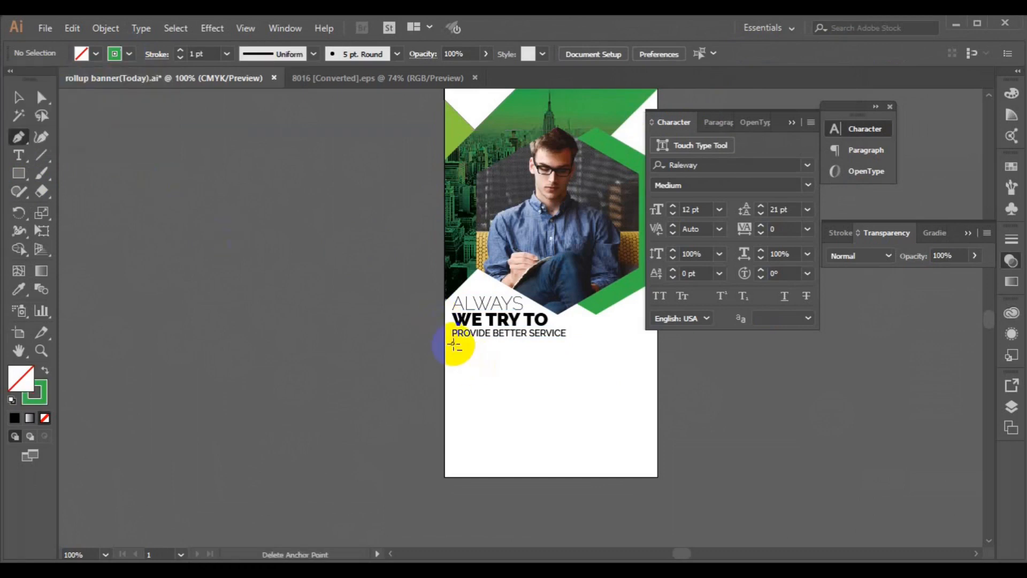
pyautogui.click(452, 344)
pyautogui.click(491, 344)
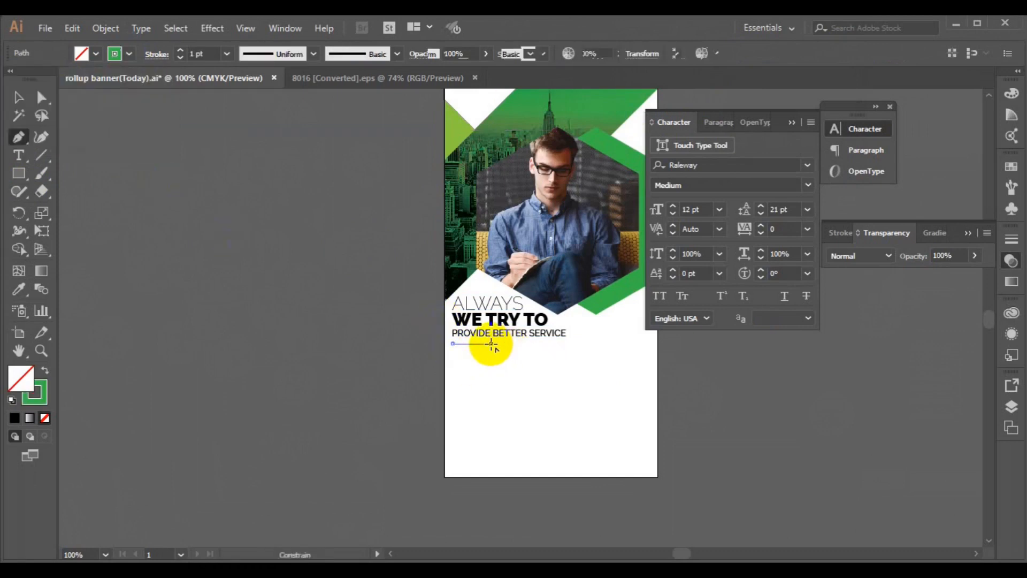
pyautogui.keyDown('ctrl'); pyautogui.click(530, 382); pyautogui.keyUp('ctrl')
# Step: Nudge the green underline up and left-align it with the heading text
pyautogui.click(18, 97)
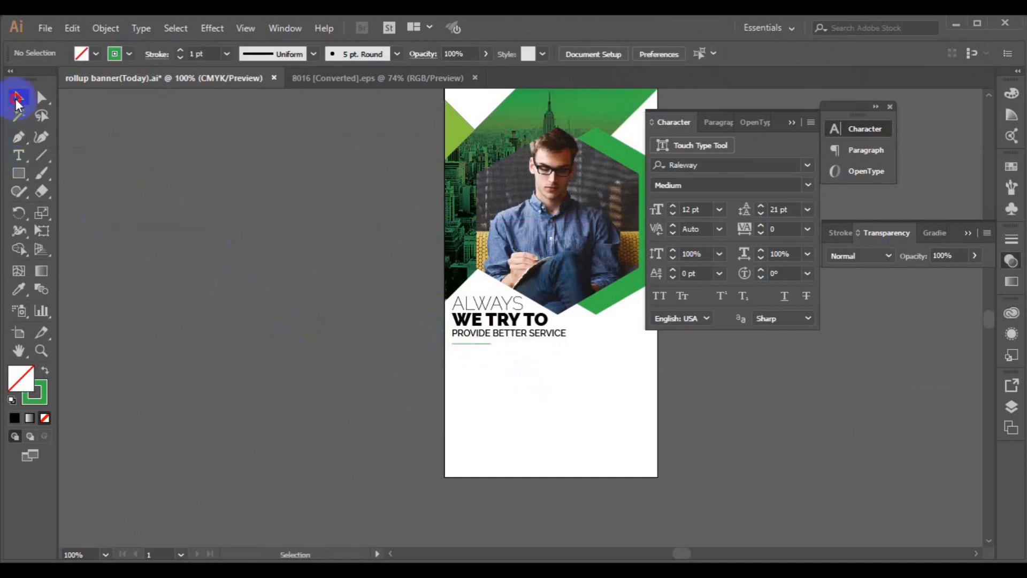
pyautogui.click(485, 345)
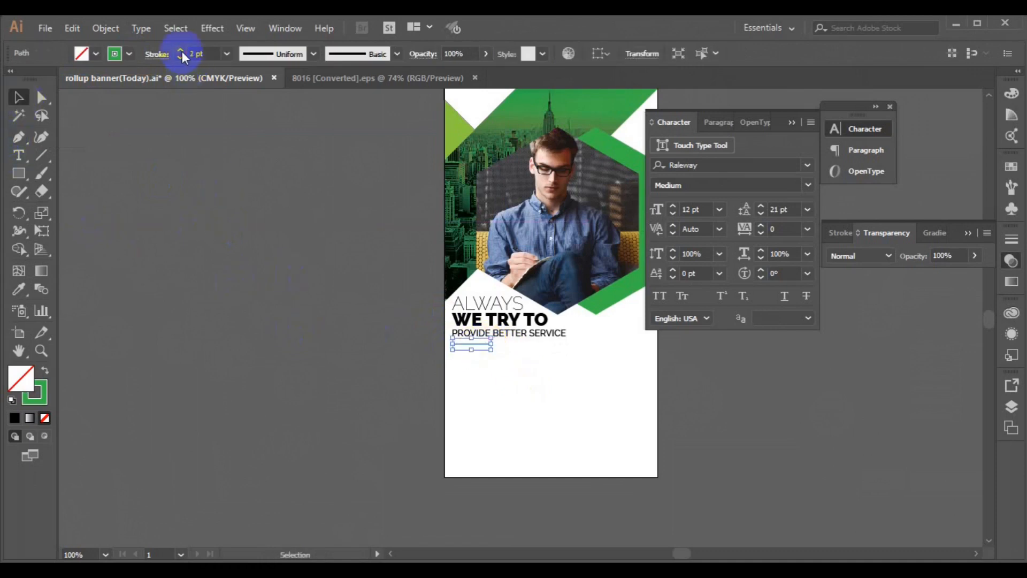
pyautogui.press('Up')
pyautogui.press('Up')
pyautogui.press('Up')
pyautogui.press('Up')
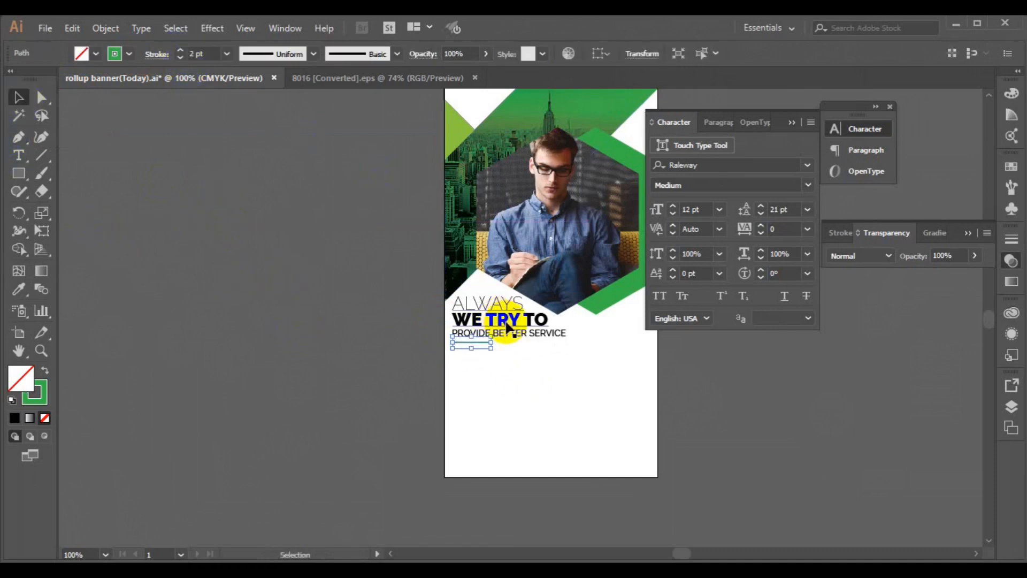
pyautogui.keyDown('shift'); pyautogui.click(506, 323); pyautogui.keyUp('shift')
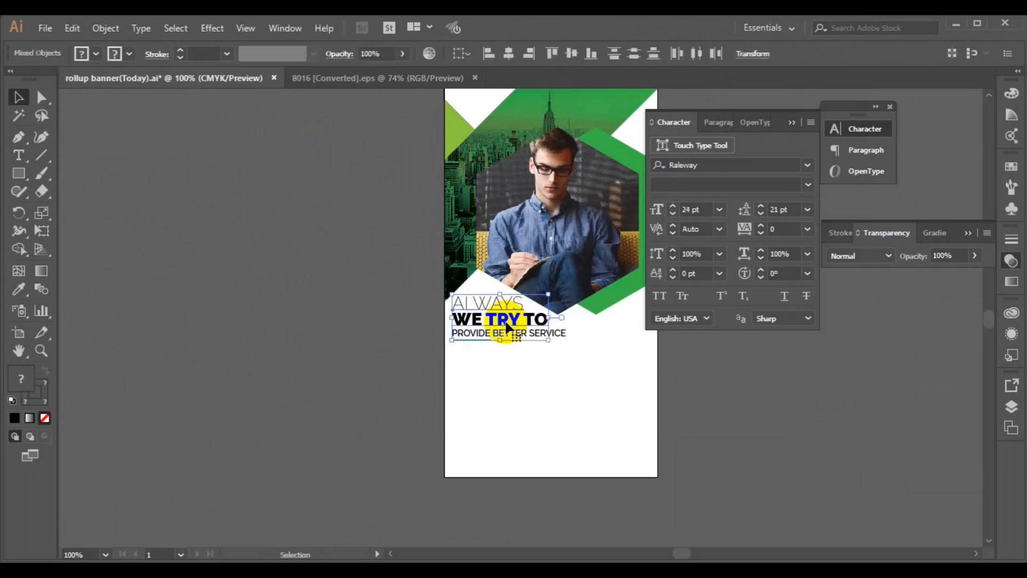
pyautogui.click(488, 53)
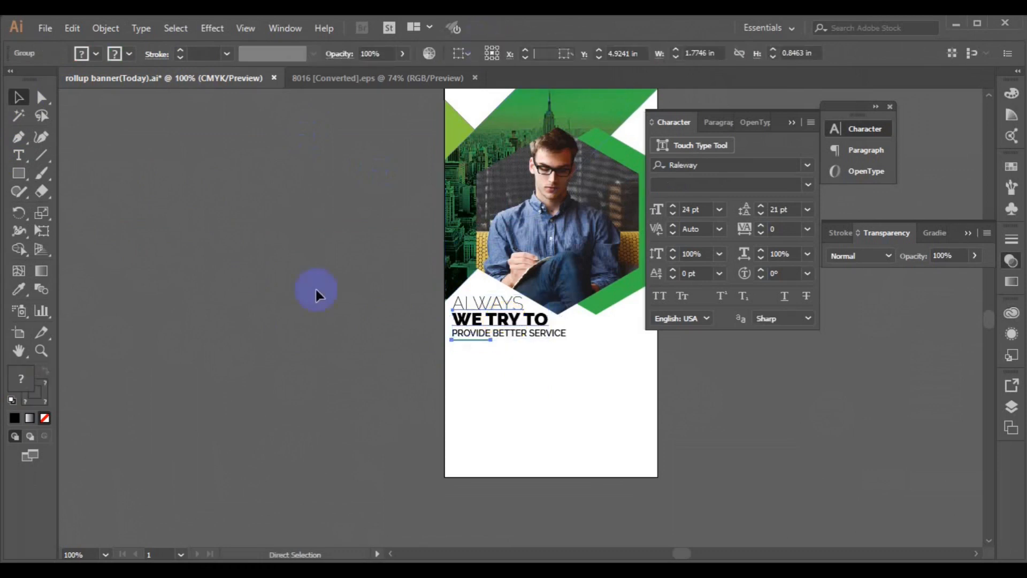
pyautogui.click(504, 394)
pyautogui.moveTo(599, 344); pyautogui.dragTo(470, 328)
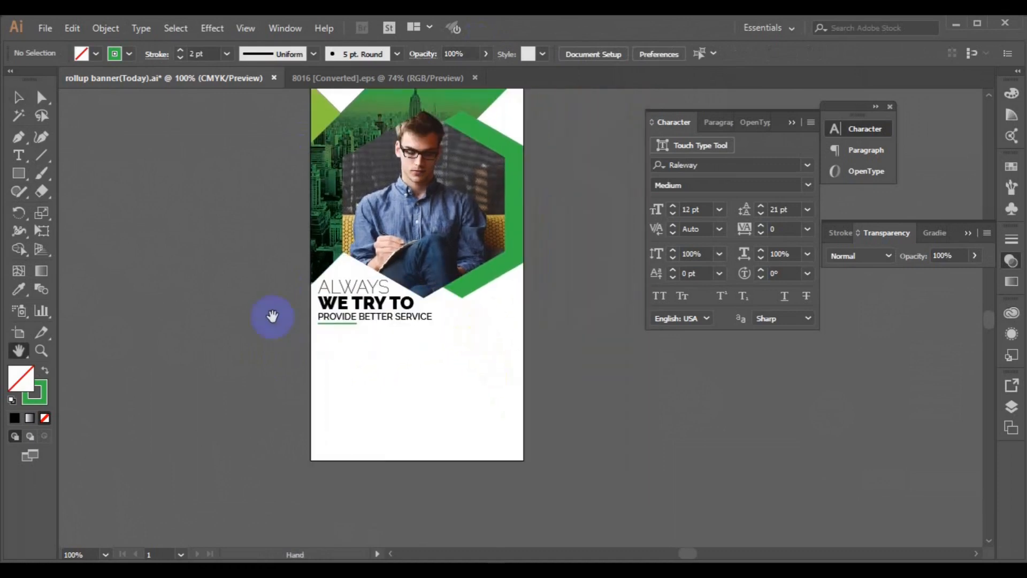
# Step: Save the banner and paste Lorem ipsum body text into a new text area below the subline
pyautogui.click(20, 102)
pyautogui.hotkey('ctrl', 's')
pyautogui.click(21, 155)
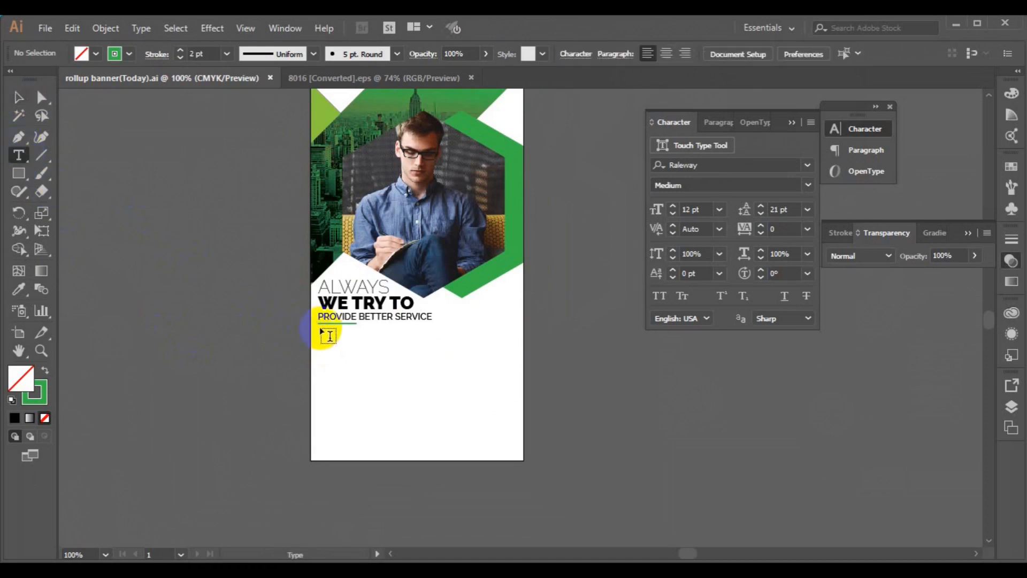
pyautogui.moveTo(320, 330); pyautogui.dragTo(498, 345)
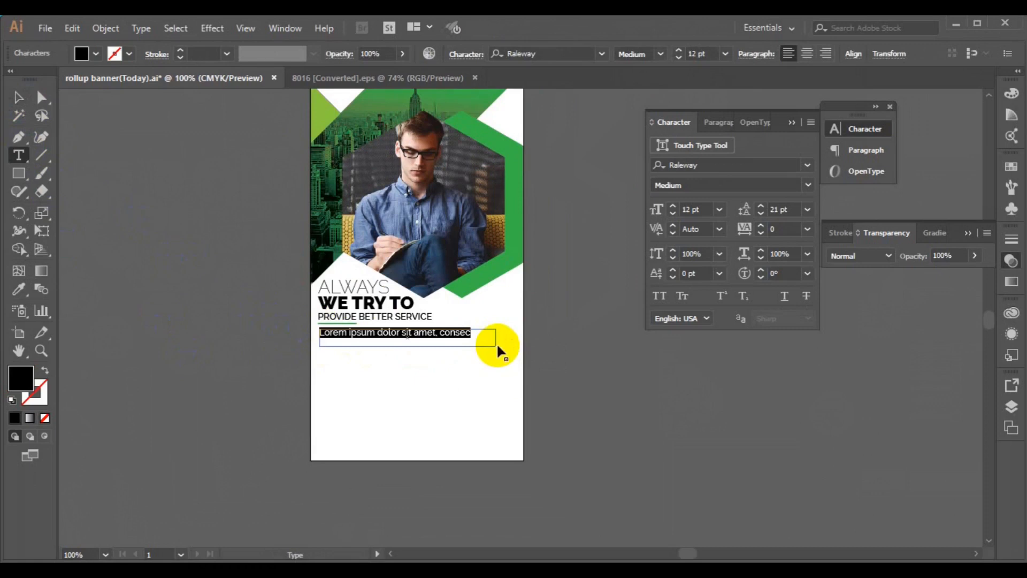
pyautogui.press('BackSpace')
pyautogui.hotkey('ctrl', 'v')
# Step: Set the Lorem ipsum body text to 8 pt
pyautogui.click(467, 338)
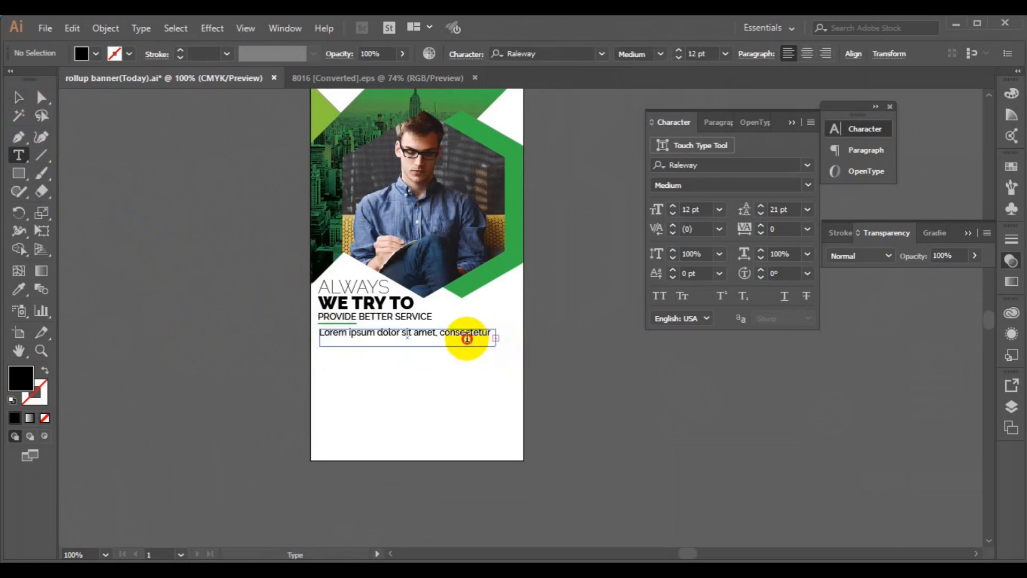
pyautogui.hotkey('ctrl', 'a')
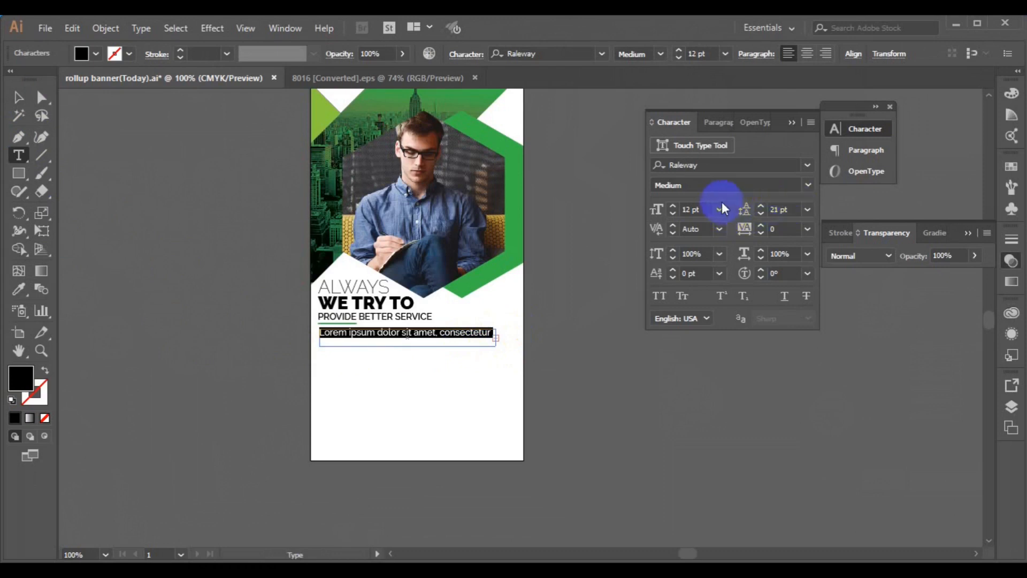
pyautogui.click(720, 209)
pyautogui.click(746, 287)
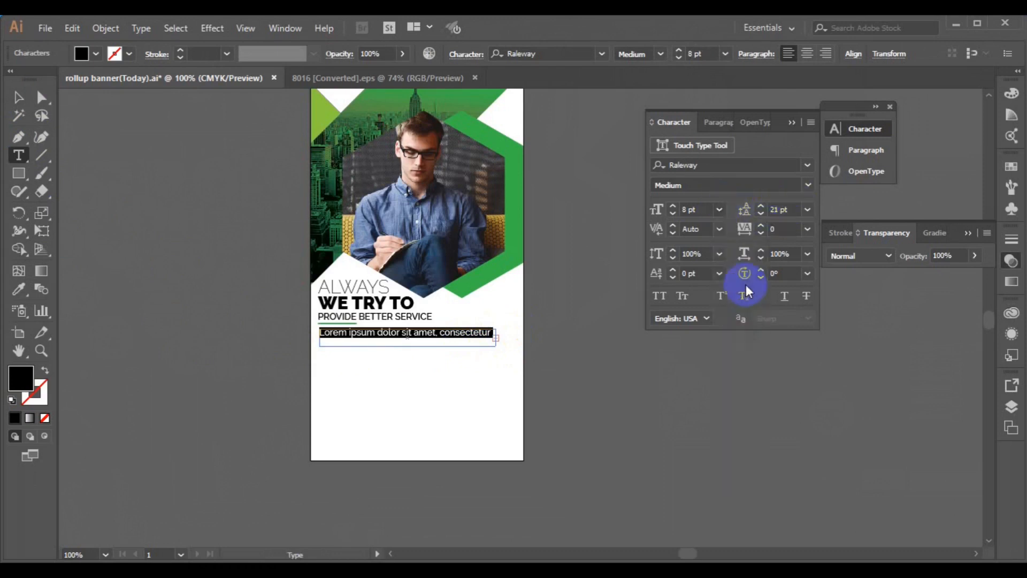
pyautogui.click(496, 343)
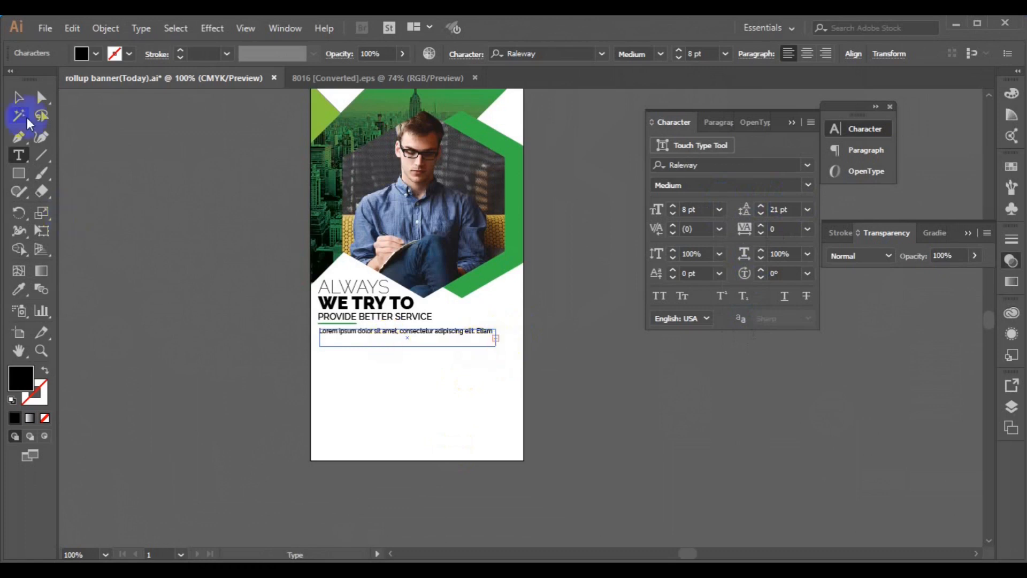
# Step: Widen the body text box to two lines and set its leading to Auto
pyautogui.click(18, 97)
pyautogui.moveTo(497, 346); pyautogui.dragTo(519, 350)
pyautogui.click(807, 209)
pyautogui.click(805, 221)
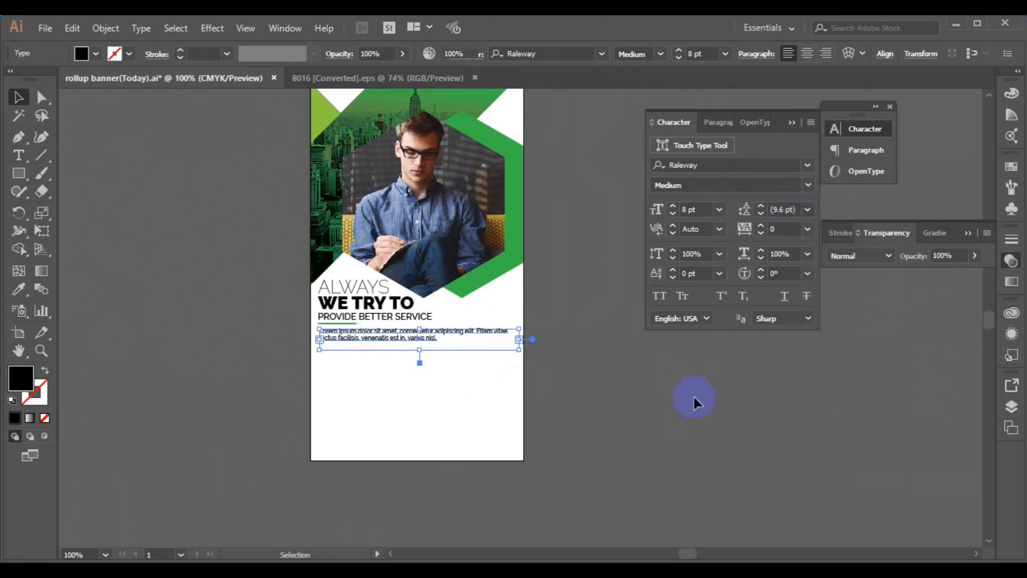
pyautogui.click(585, 434)
# Step: Left-align the body text with the ALWAYS / WE TRY TO heading group
pyautogui.click(341, 338)
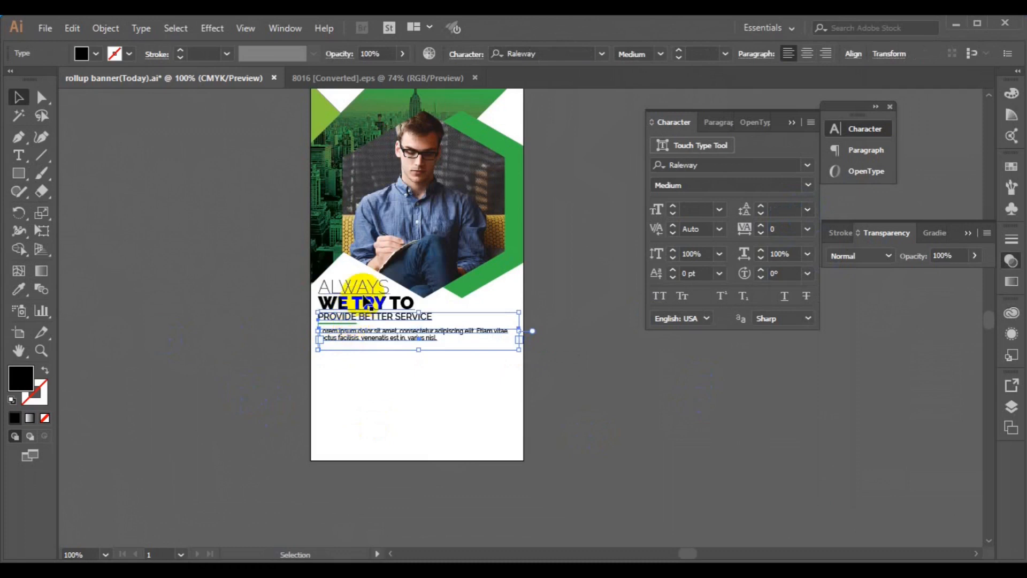
pyautogui.click(347, 288)
pyautogui.keyDown('shift'); pyautogui.click(364, 333); pyautogui.keyUp('shift')
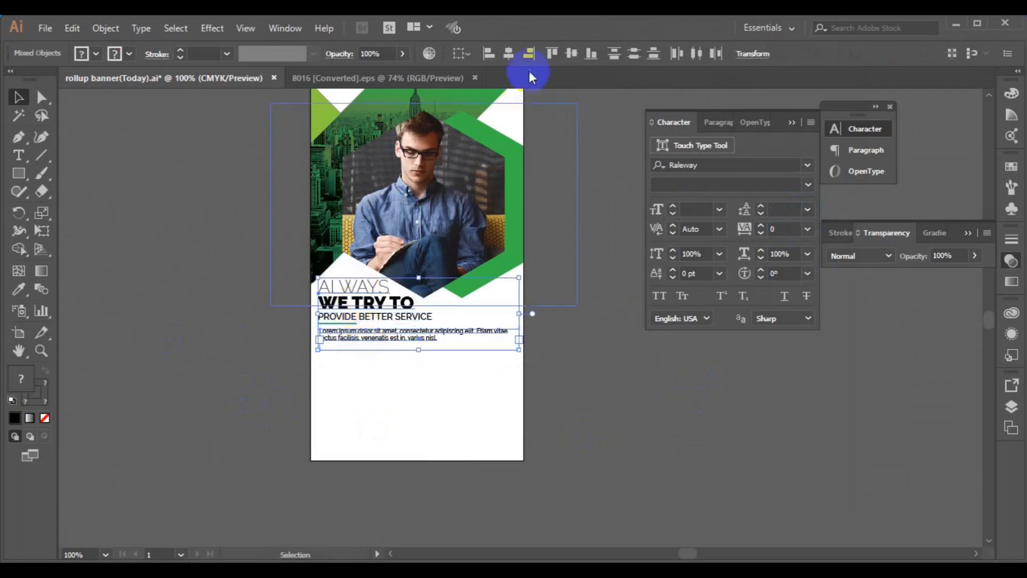
pyautogui.click(554, 253)
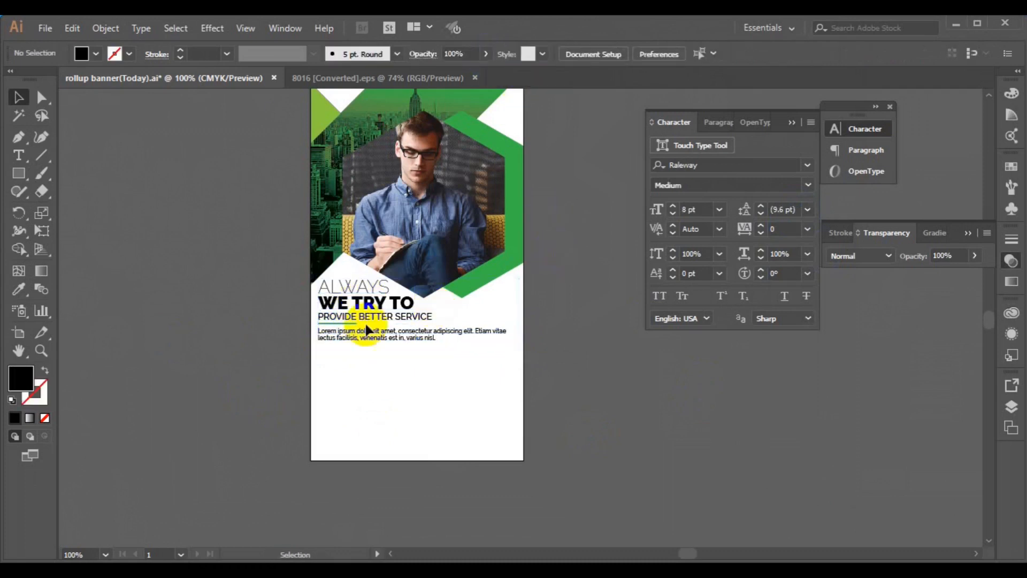
# Step: Draw a black circle beside the banner with the Ellipse tool
pyautogui.moveTo(24, 181); pyautogui.dragTo(64, 208)
pyautogui.moveTo(144, 311); pyautogui.dragTo(177, 342)
pyautogui.click(18, 97)
pyautogui.hotkey('ctrl', '=')
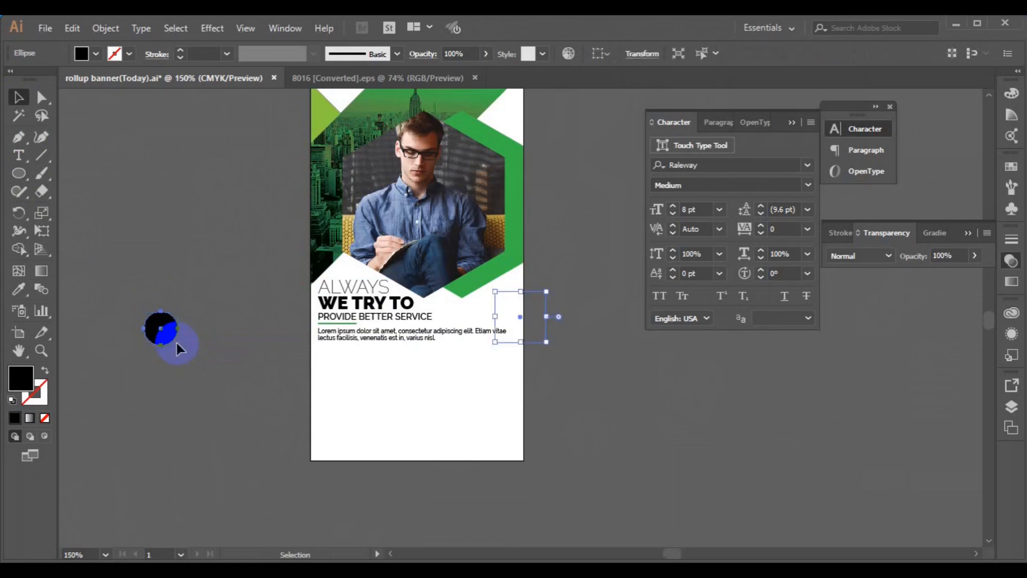
pyautogui.press('space')
pyautogui.moveTo(848, 390); pyautogui.dragTo(536, 332)
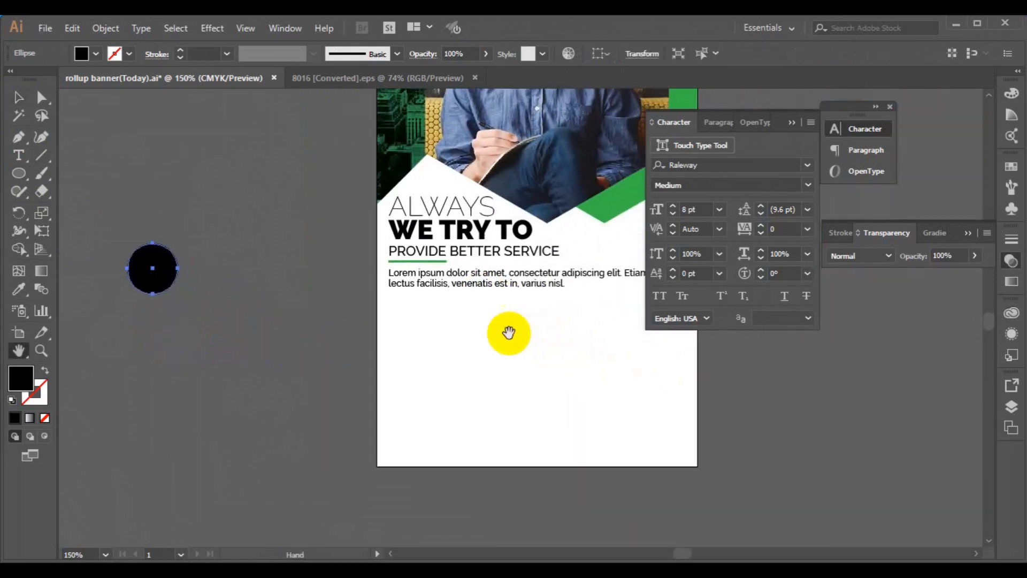
# Step: Scale the circle down to about 0.56 in and switch to the 8016 icon set document
pyautogui.click(17, 98)
pyautogui.moveTo(179, 294); pyautogui.dragTo(178, 292)
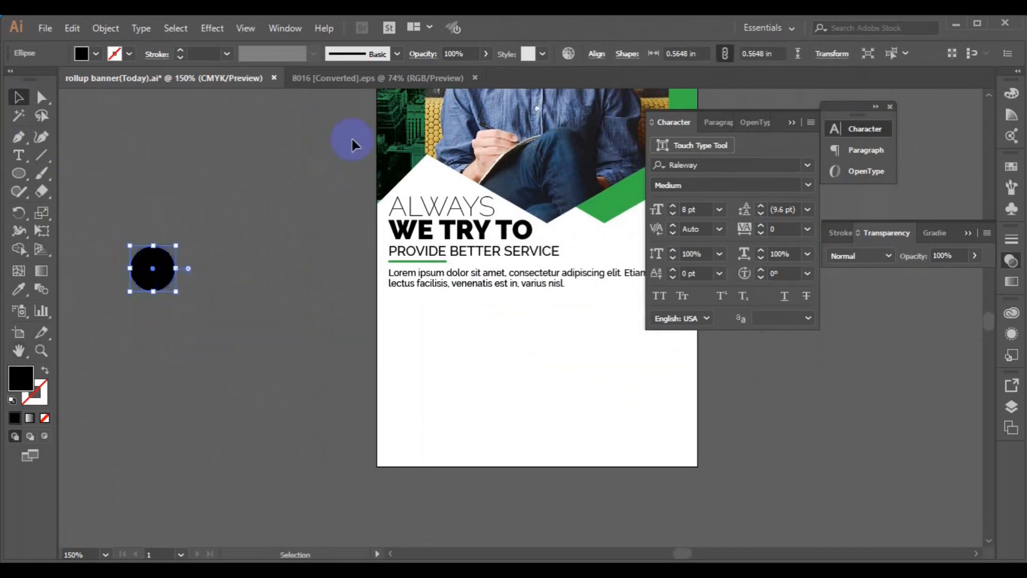
pyautogui.click(380, 79)
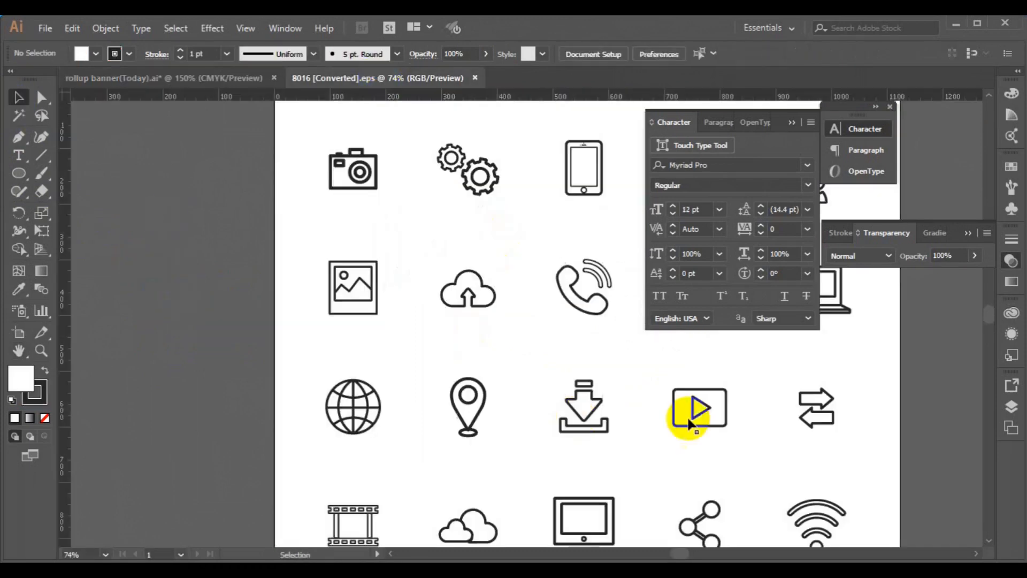
# Step: Paste the download-arrow icon into the banner, scale it down, and fill it white
pyautogui.click(592, 419)
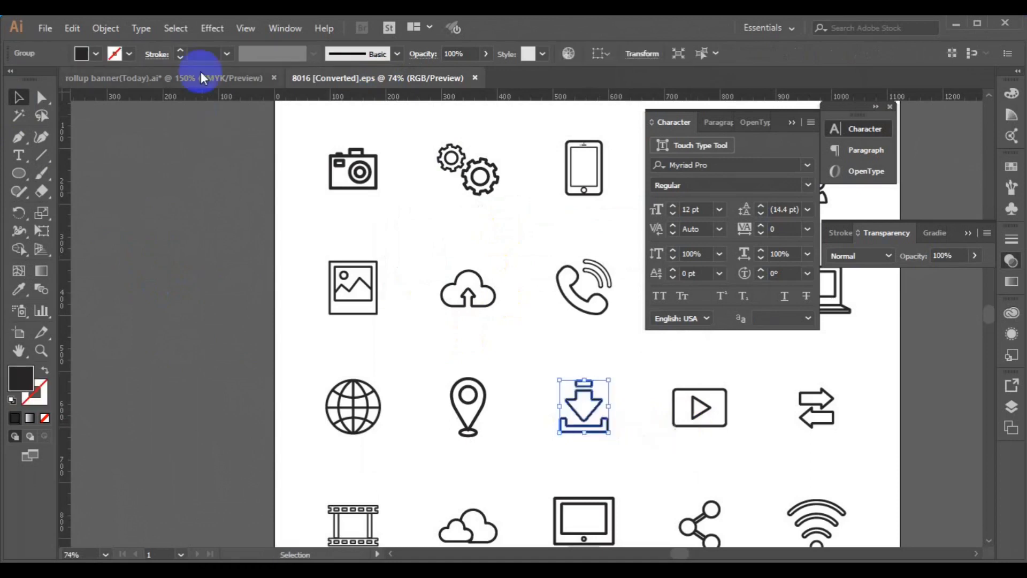
pyautogui.click(203, 78)
pyautogui.hotkey('ctrl', 'v')
pyautogui.moveTo(571, 372); pyautogui.dragTo(153, 270)
pyautogui.click(96, 53)
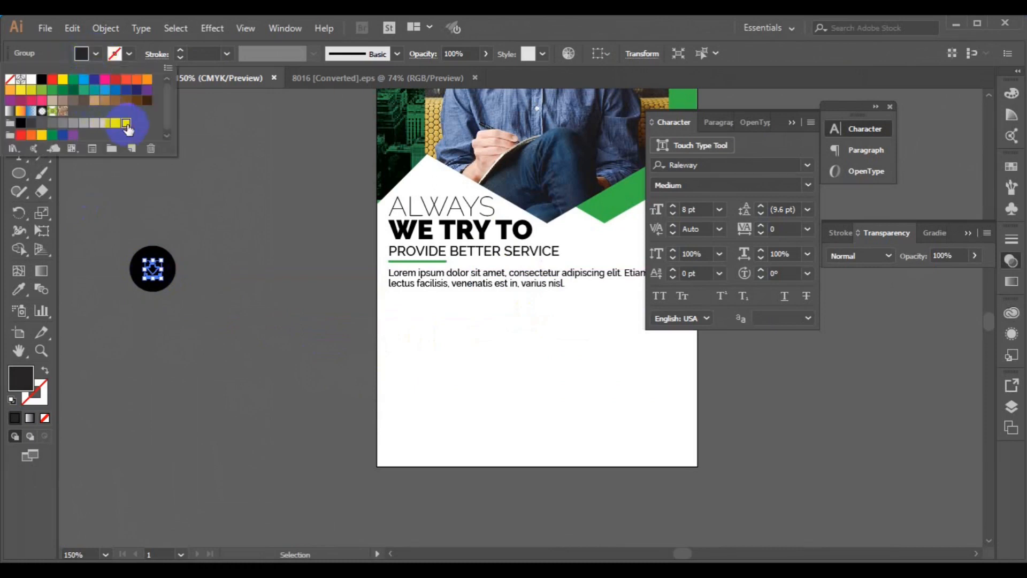
pyautogui.click(126, 128)
pyautogui.click(146, 251)
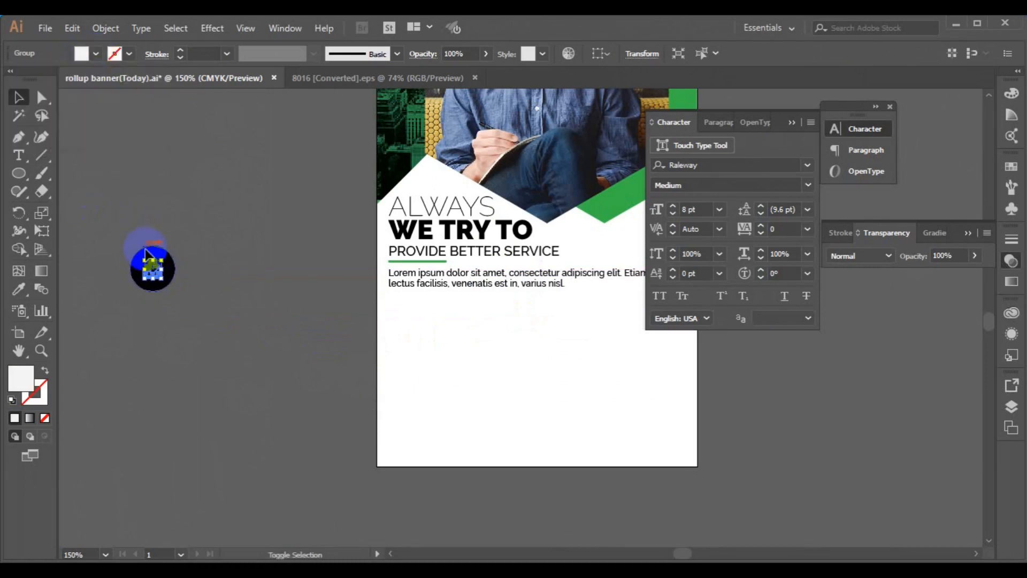
# Step: Centre the icon horizontally and vertically on the black circle and group them
pyautogui.keyDown('shift'); pyautogui.click(145, 250); pyautogui.keyUp('shift')
pyautogui.click(596, 54)
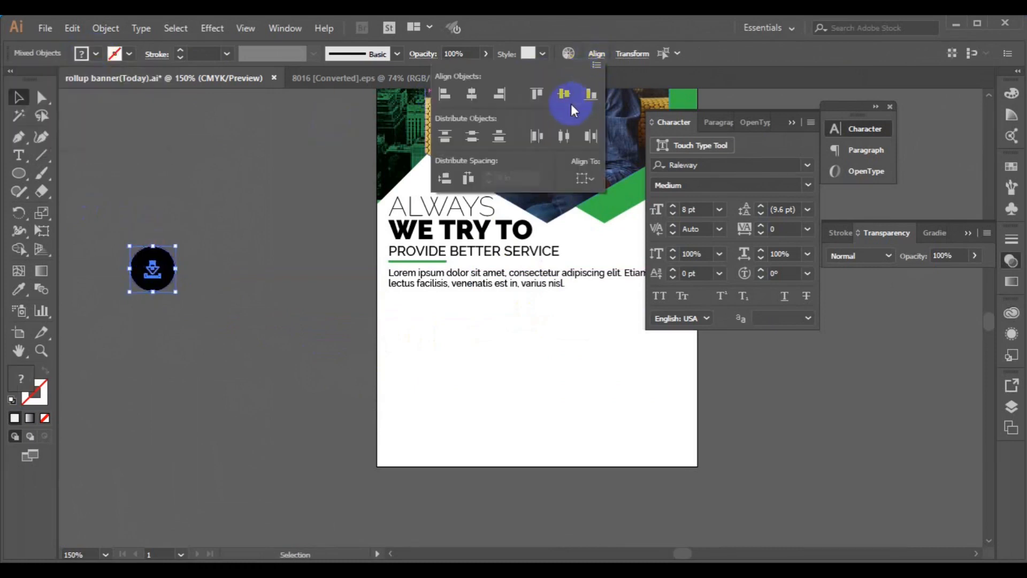
pyautogui.click(470, 96)
pyautogui.click(282, 252)
pyautogui.hotkey('ctrl', 'g')
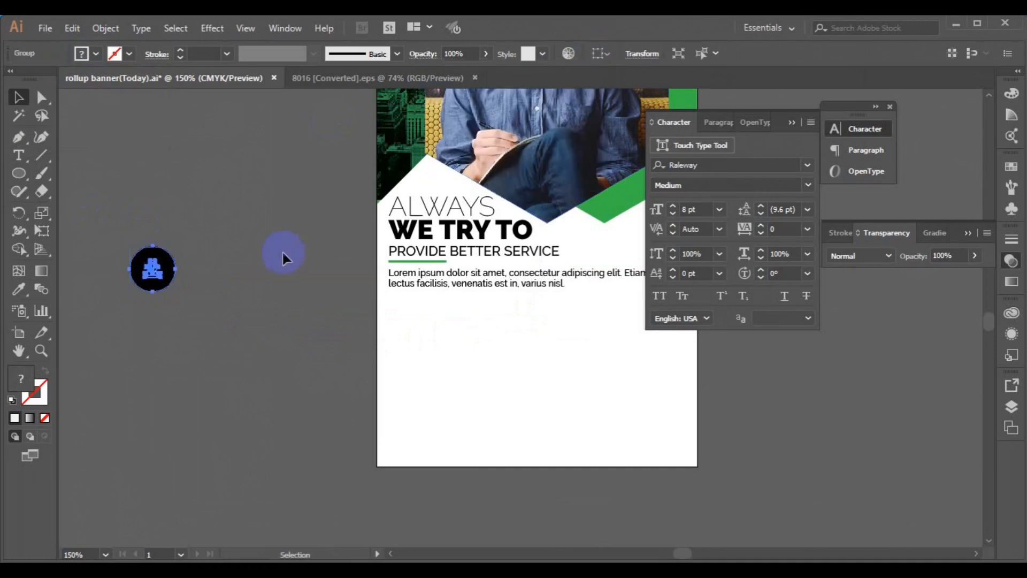
pyautogui.click(282, 253)
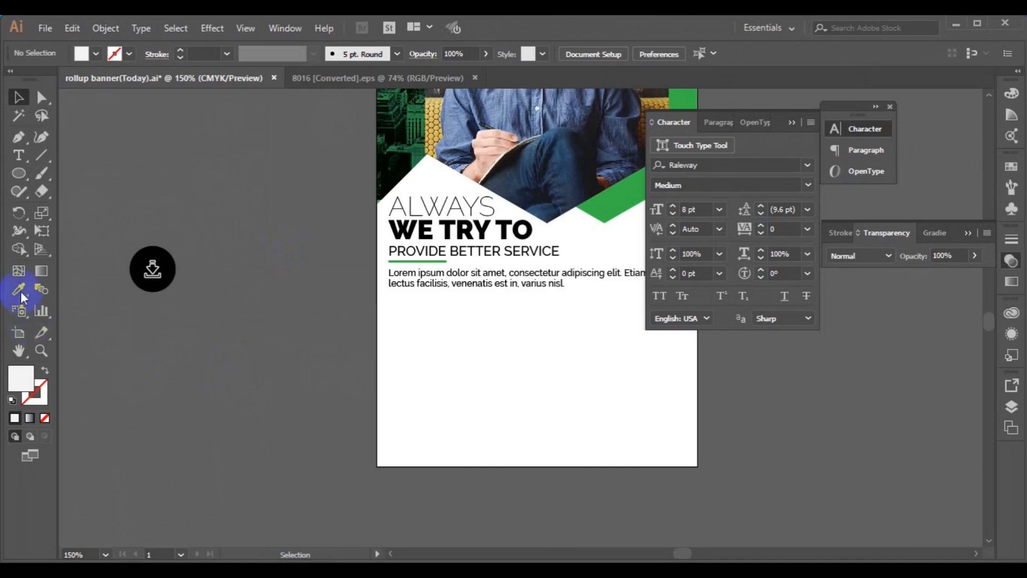
# Step: Type the label DEVELOPMENT below the circle
pyautogui.click(17, 160)
pyautogui.click(127, 328)
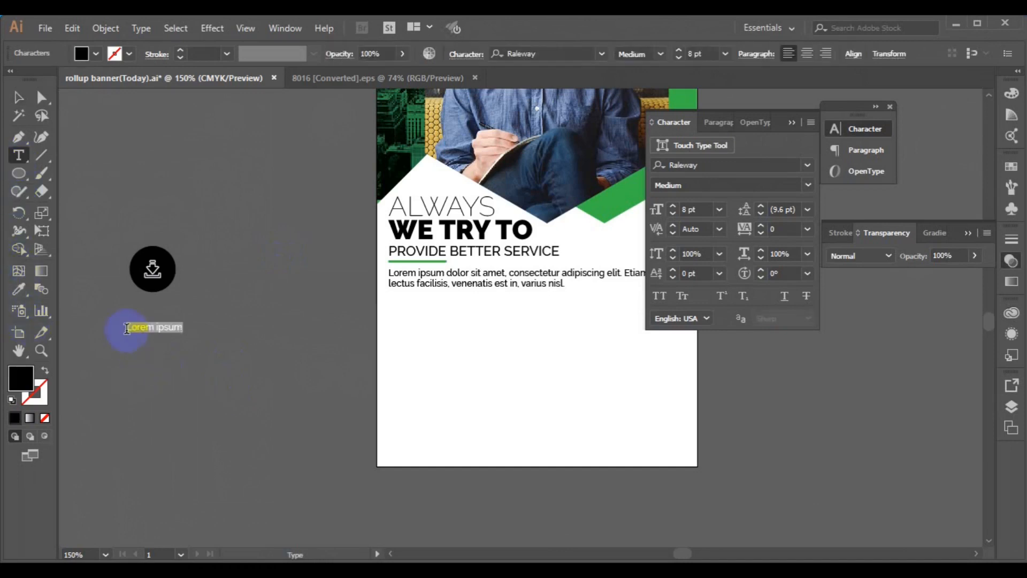
pyautogui.write('DEVELOPMENT')
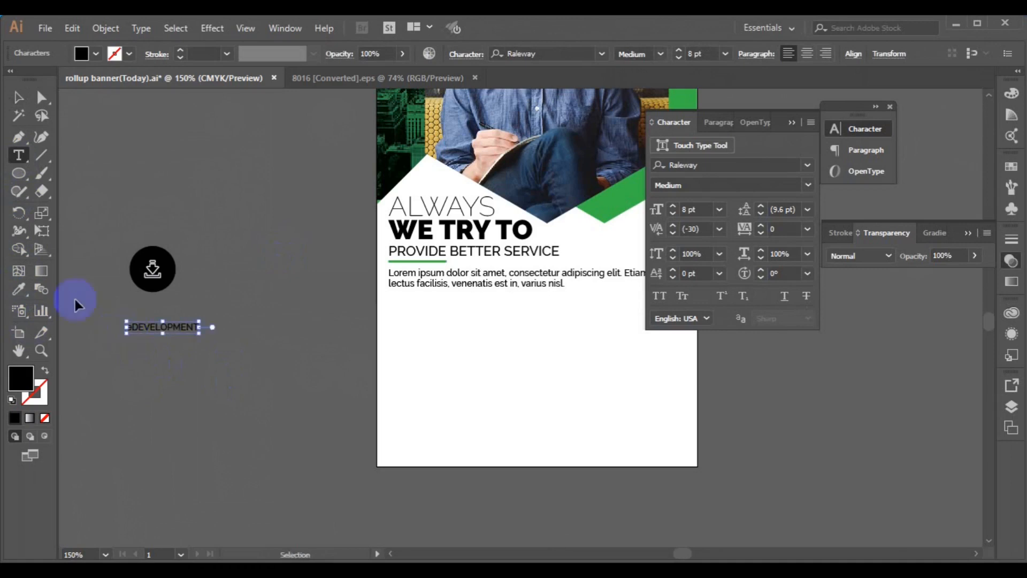
pyautogui.hotkey('ctrl', 'a')
pyautogui.write('D')
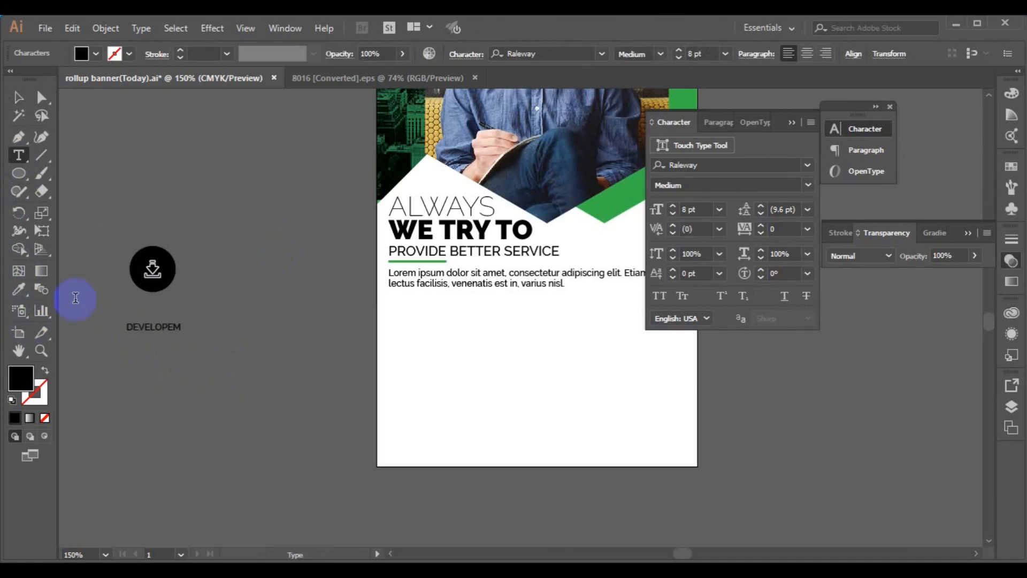
pyautogui.write('EVELOPMENT')
pyautogui.click(20, 98)
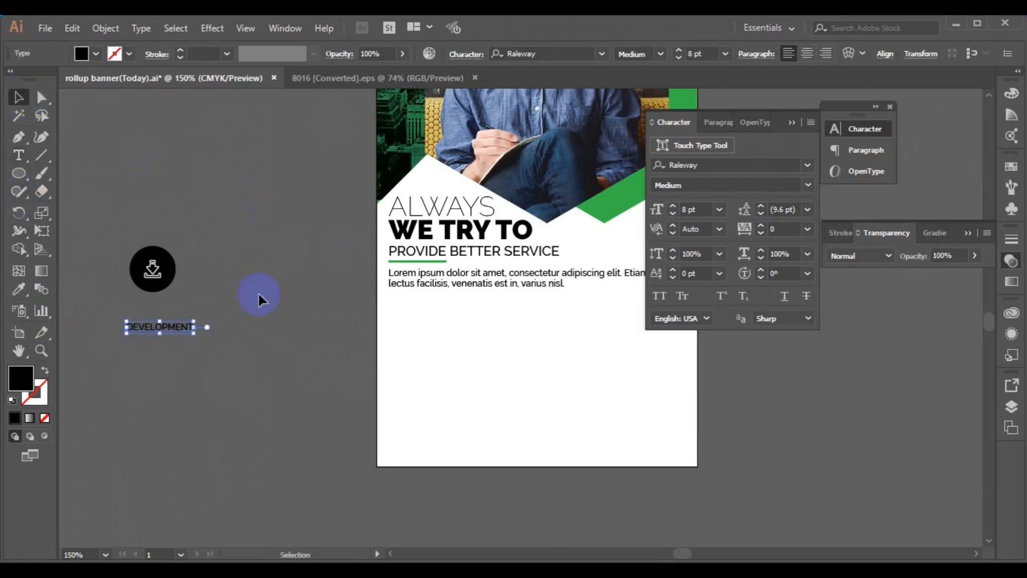
# Step: Try colouring the label green from the corner triangle, then undo it
pyautogui.click(23, 290)
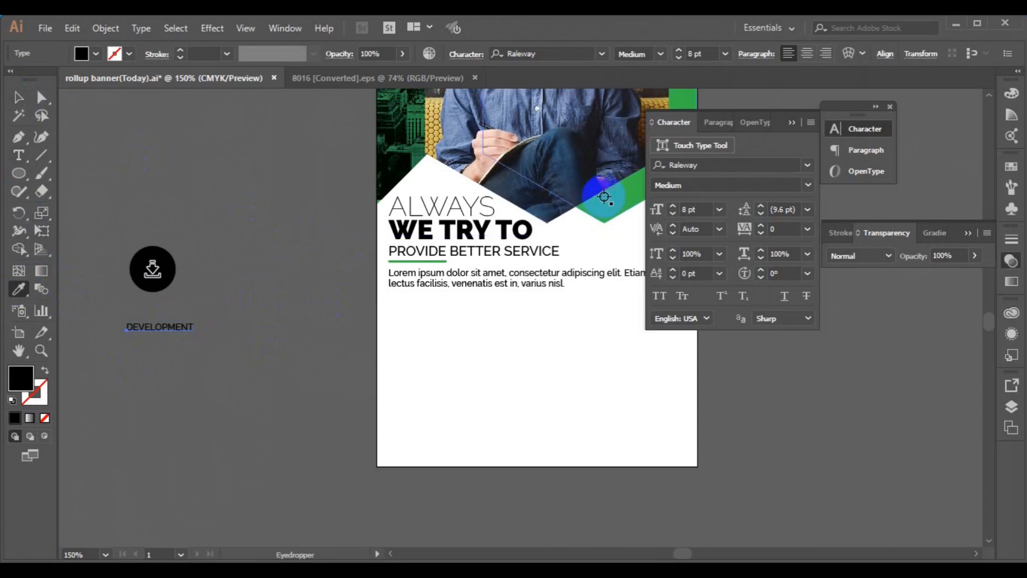
pyautogui.click(609, 202)
pyautogui.click(18, 97)
pyautogui.hotkey('ctrl', 'z')
# Step: Move DEVELOPMENT just under the circle and centre it horizontally on the icon
pyautogui.moveTo(171, 324); pyautogui.dragTo(164, 306)
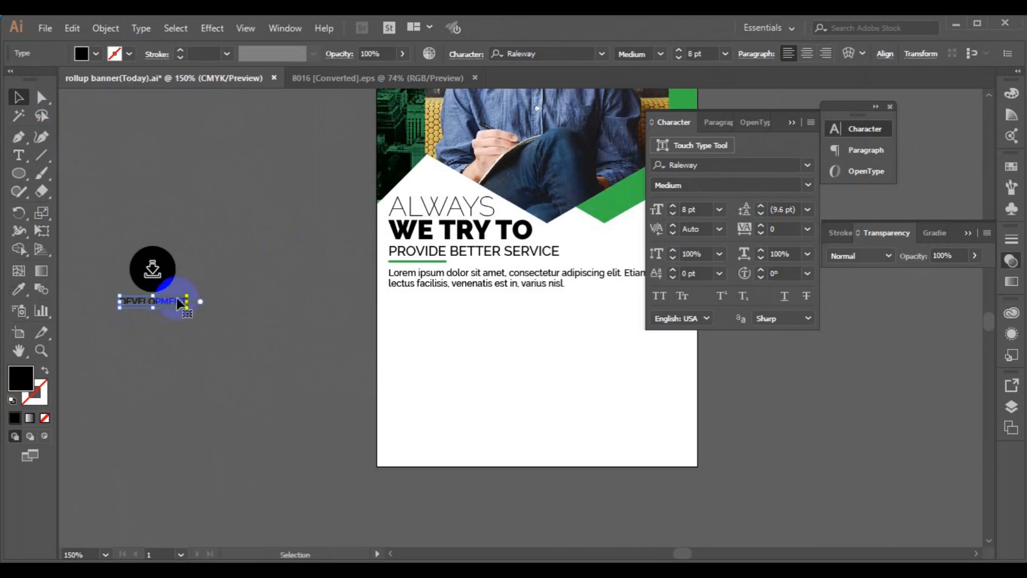
pyautogui.press('Up')
pyautogui.keyDown('shift'); pyautogui.click(159, 279); pyautogui.keyUp('shift')
pyautogui.click(514, 53)
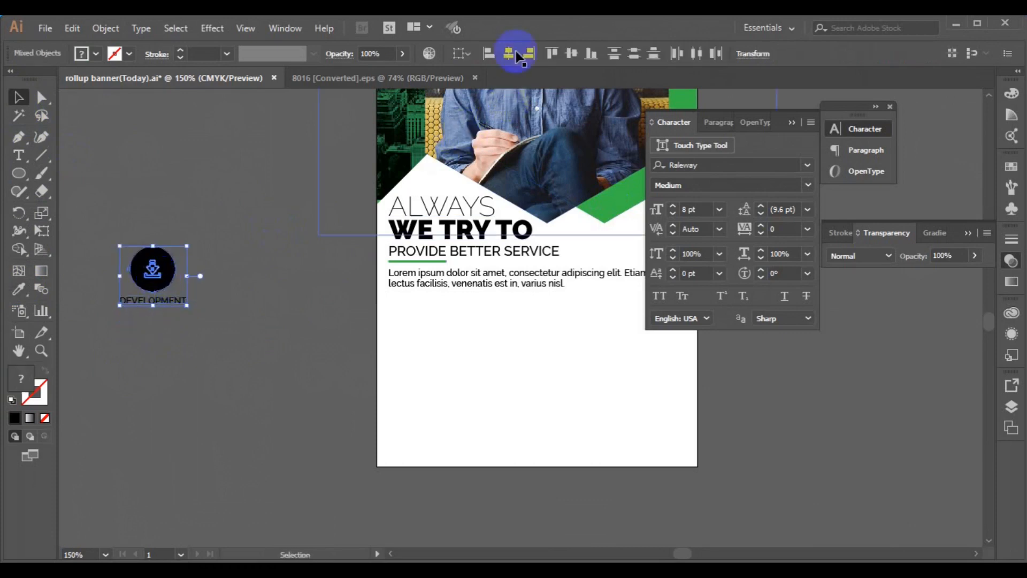
pyautogui.click(309, 281)
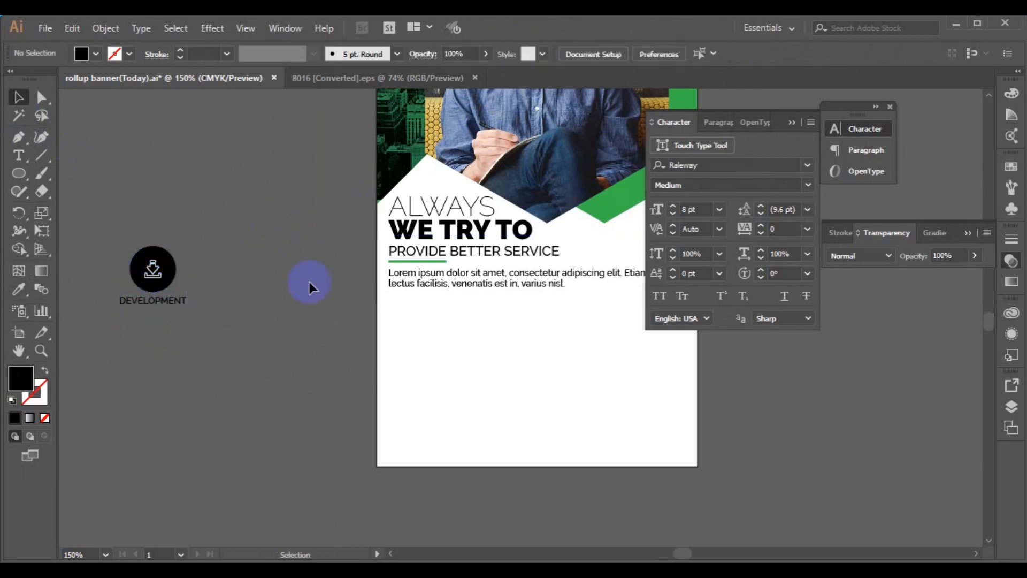
pyautogui.click(166, 316)
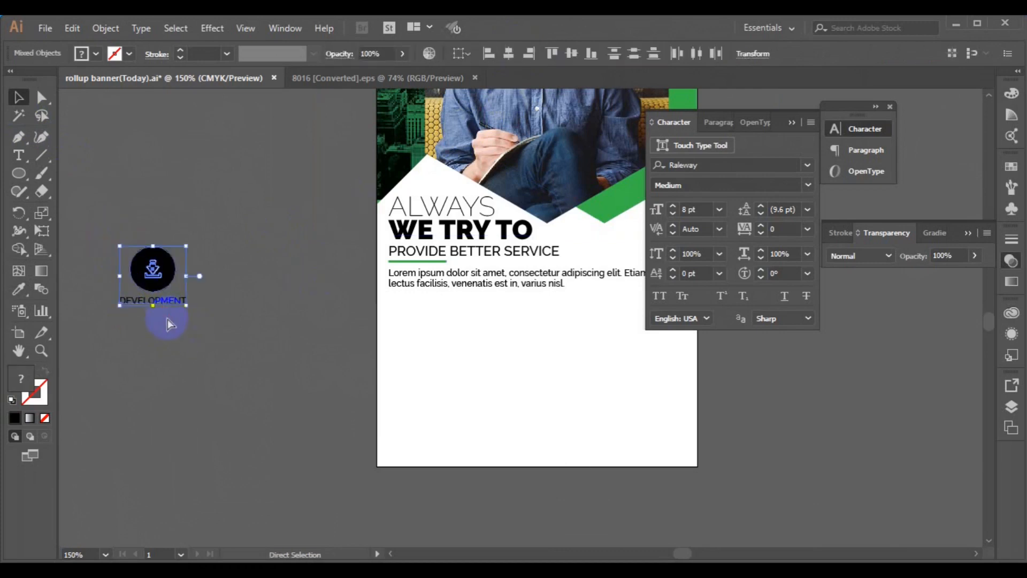
# Step: Copy the banner's body text beneath the DEVELOPMENT label and narrow it to wrap
pyautogui.click(474, 284)
pyautogui.moveTo(474, 284); pyautogui.dragTo(184, 333)
pyautogui.moveTo(391, 334); pyautogui.dragTo(167, 331)
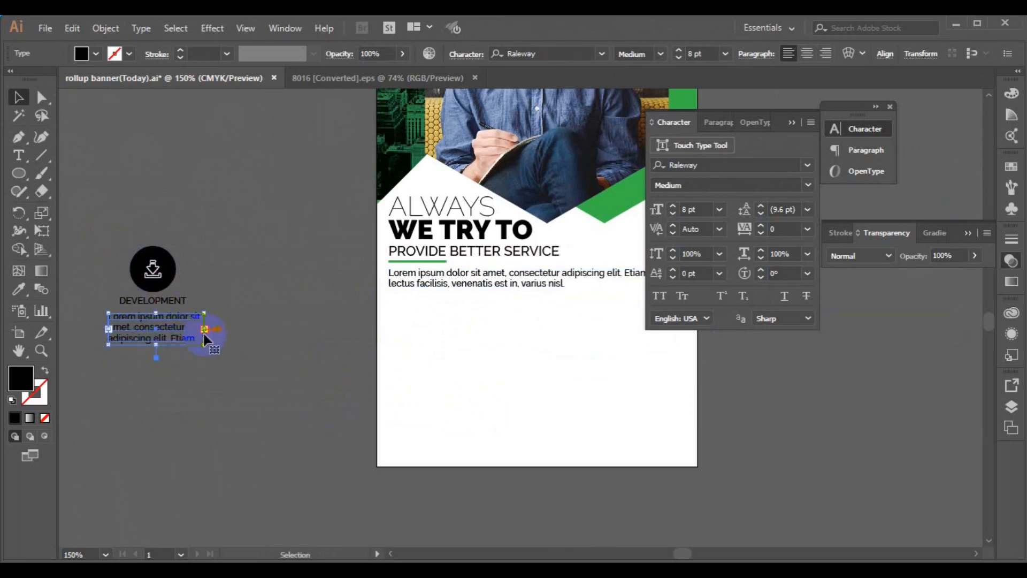
pyautogui.moveTo(204, 330); pyautogui.dragTo(193, 333)
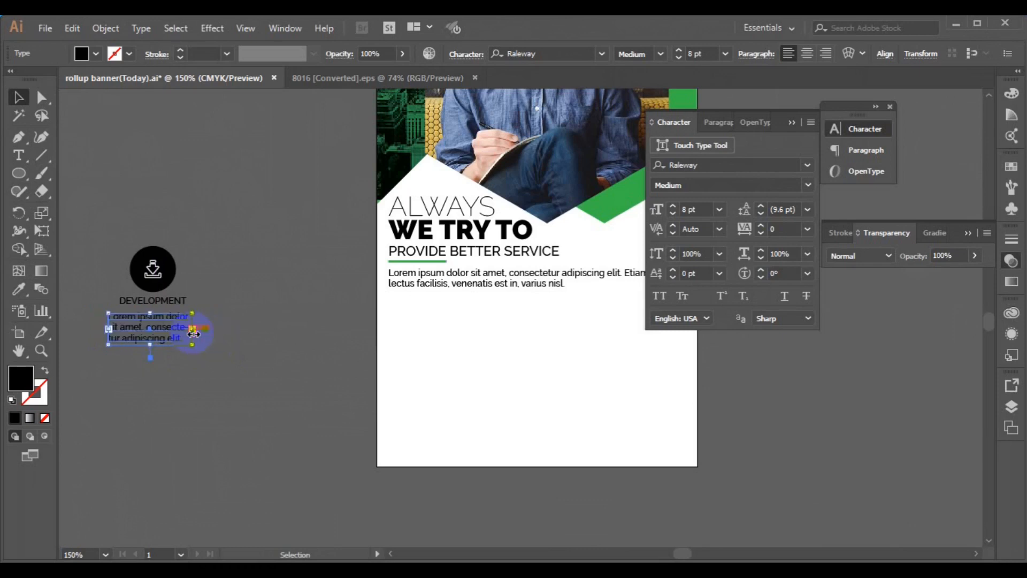
pyautogui.keyDown('shift'); pyautogui.click(171, 305); pyautogui.keyUp('shift')
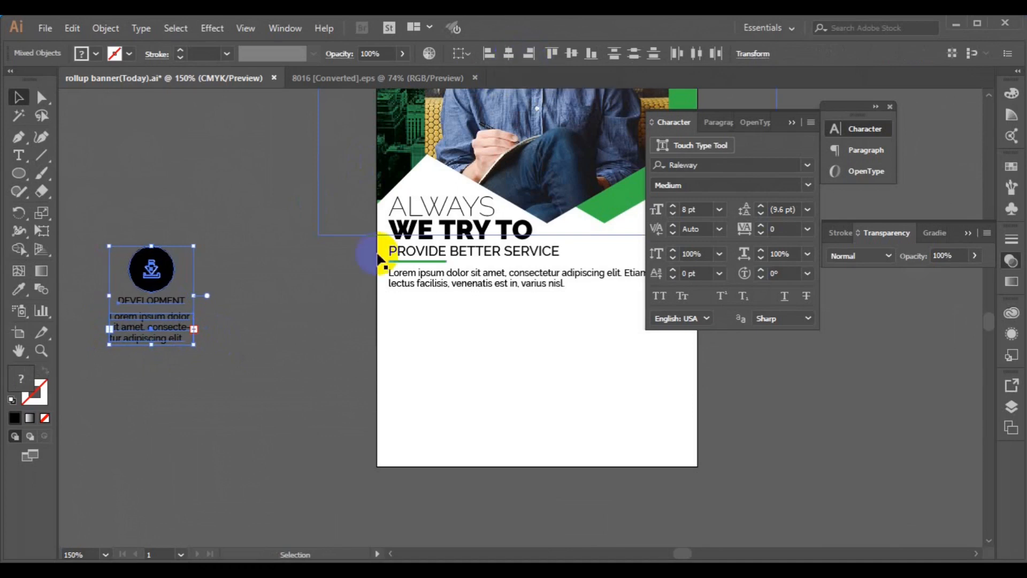
pyautogui.click(329, 316)
# Step: Set the DEVELOPMENT blurb to 7 pt and centre-align it
pyautogui.click(177, 341)
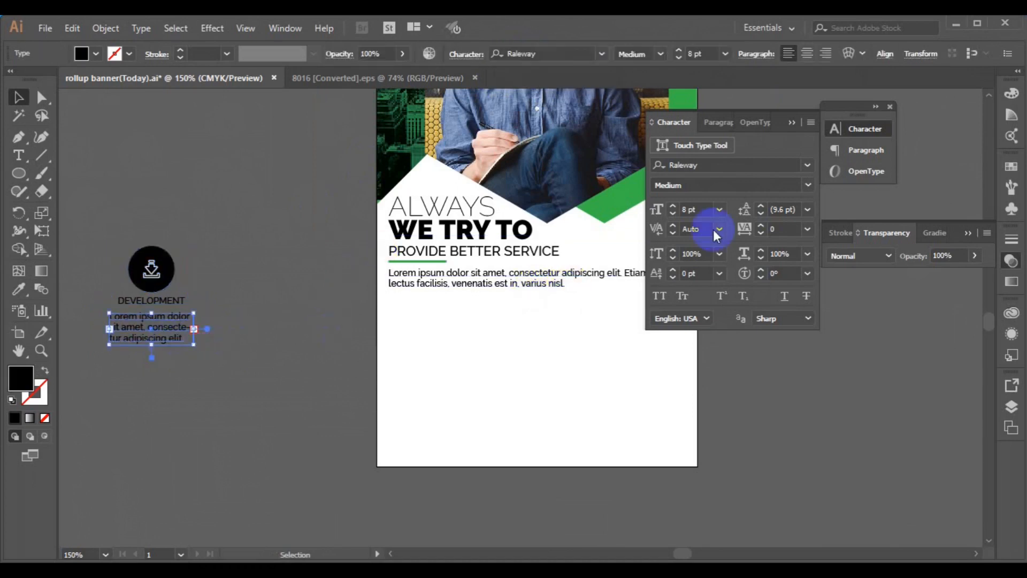
pyautogui.click(725, 124)
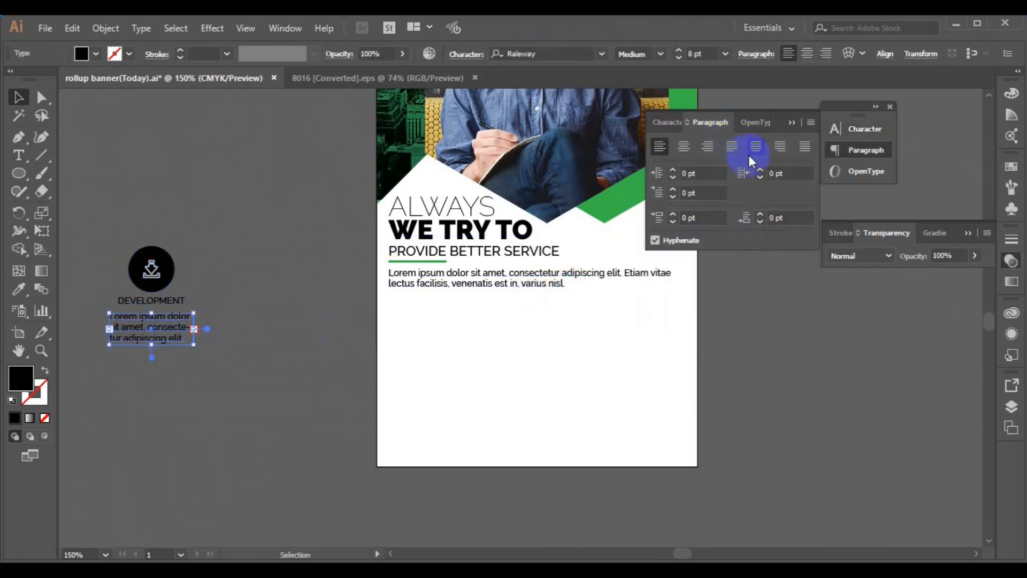
pyautogui.click(803, 152)
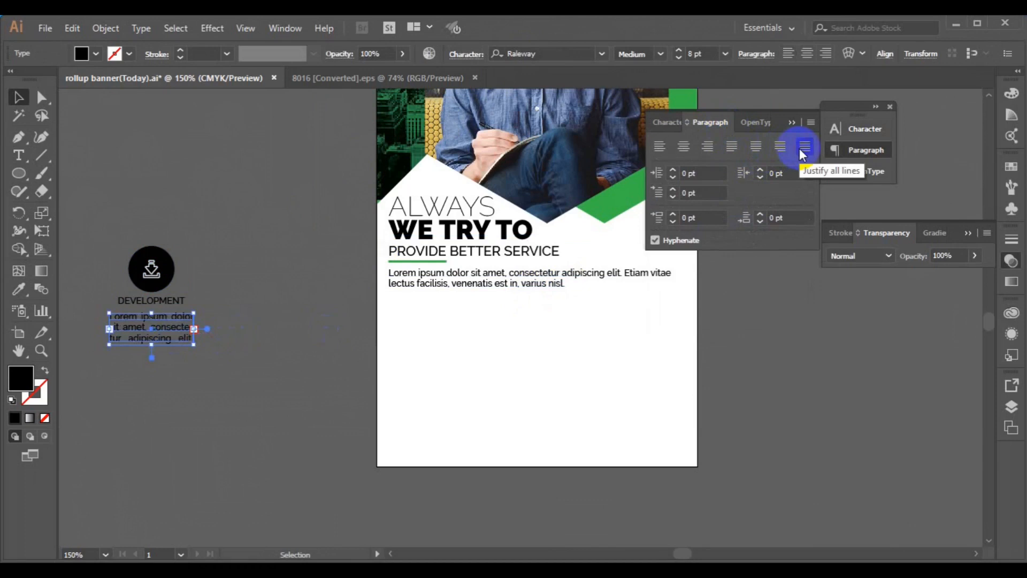
pyautogui.hotkey('ctrl', 'z')
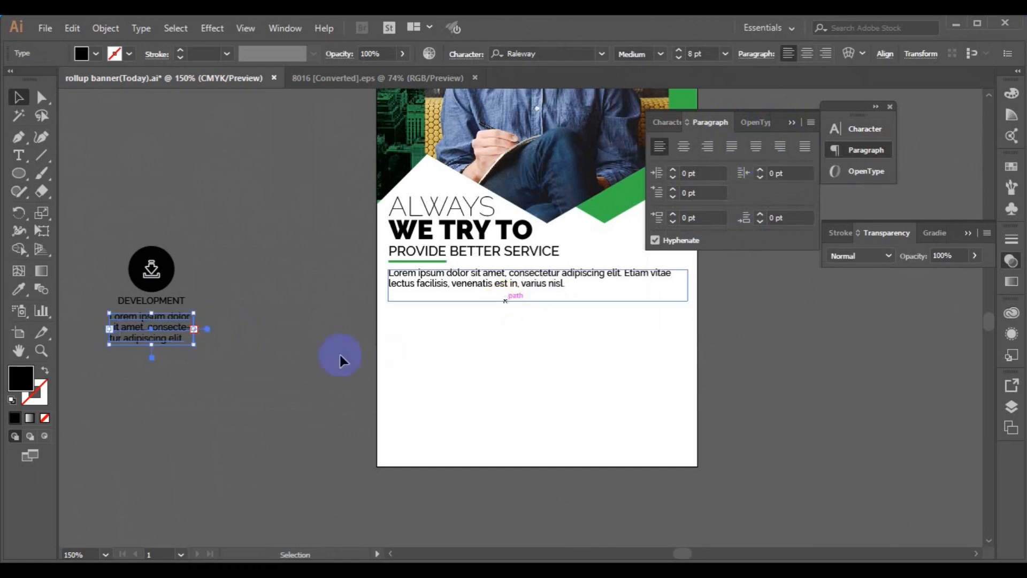
pyautogui.click(725, 53)
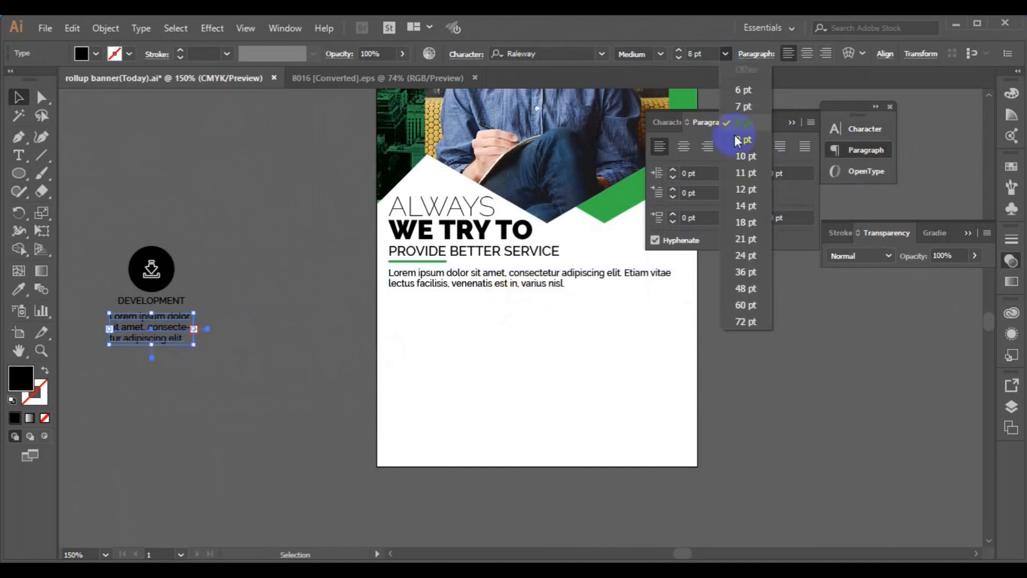
pyautogui.click(739, 107)
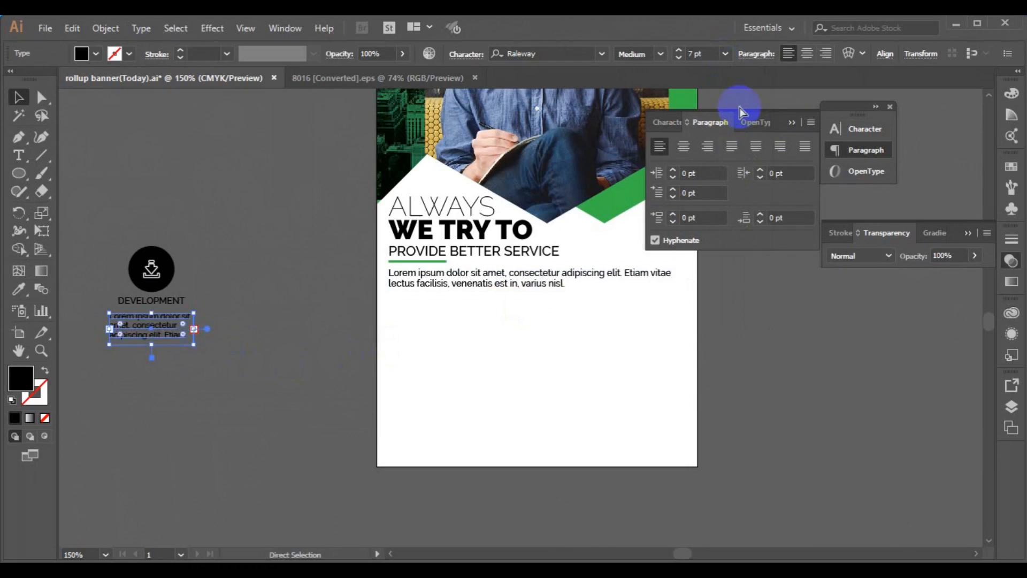
pyautogui.click(688, 148)
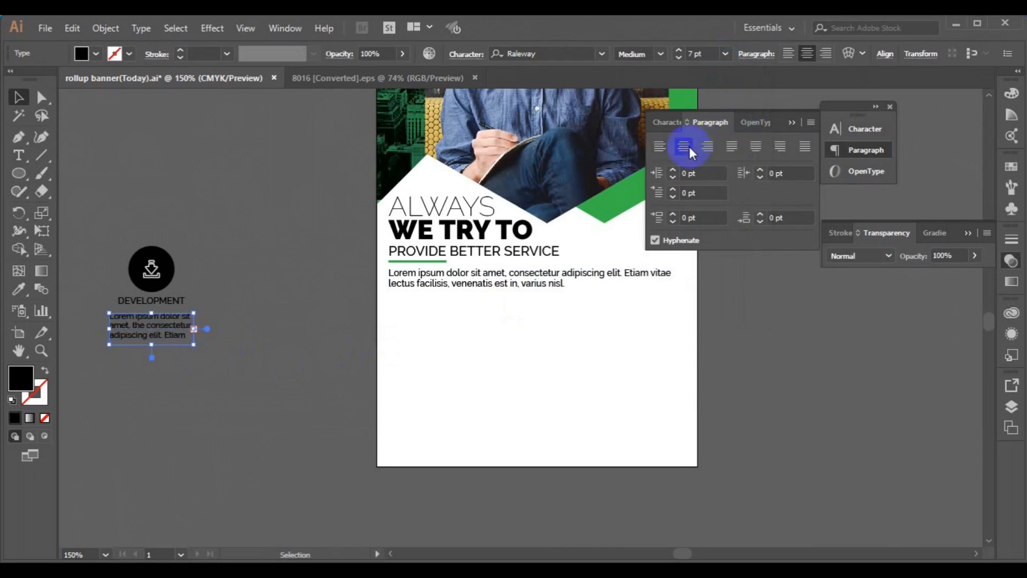
# Step: Move the whole DEVELOPMENT column onto the banner below the intro paragraph and group it
pyautogui.click(162, 300)
pyautogui.moveTo(163, 306); pyautogui.dragTo(547, 360)
pyautogui.hotkey('ctrl', 'g')
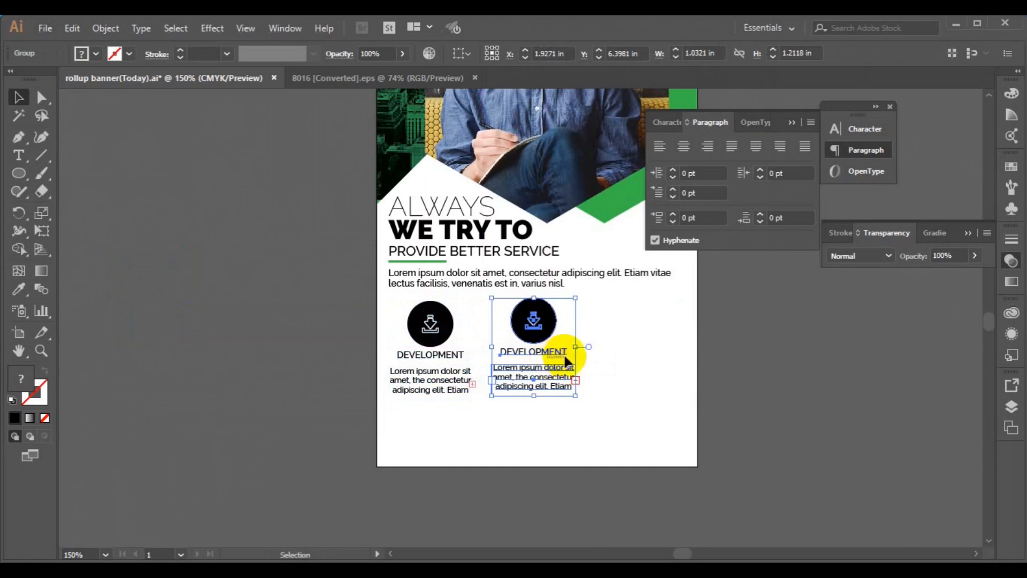
# Step: Duplicate the DEVELOPMENT column twice to the right and bottom-align all three columns
pyautogui.moveTo(563, 348); pyautogui.dragTo(657, 349)
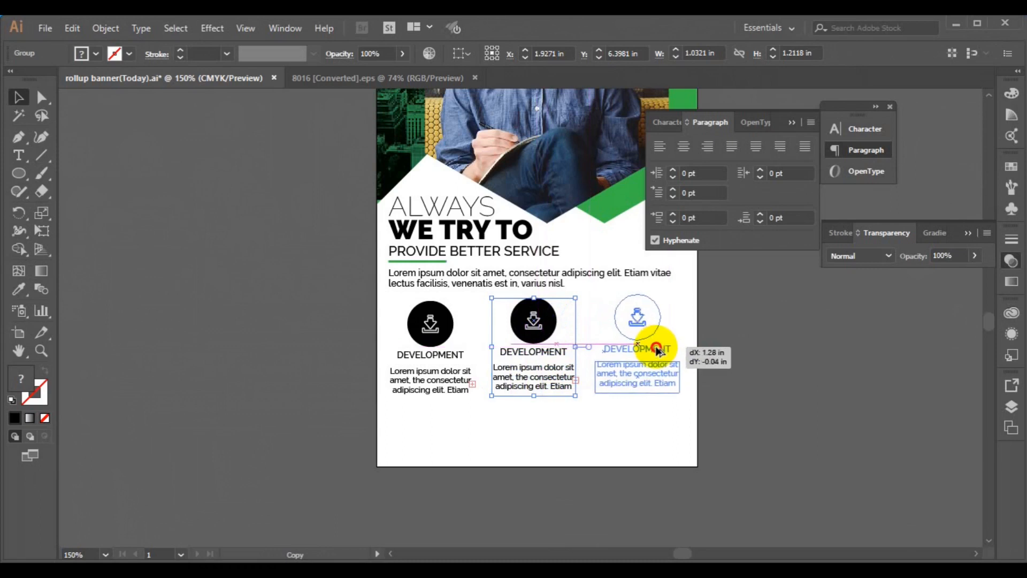
pyautogui.moveTo(591, 362); pyautogui.dragTo(591, 362)
pyautogui.keyDown('shift'); pyautogui.click(556, 386); pyautogui.keyUp('shift')
pyautogui.click(592, 54)
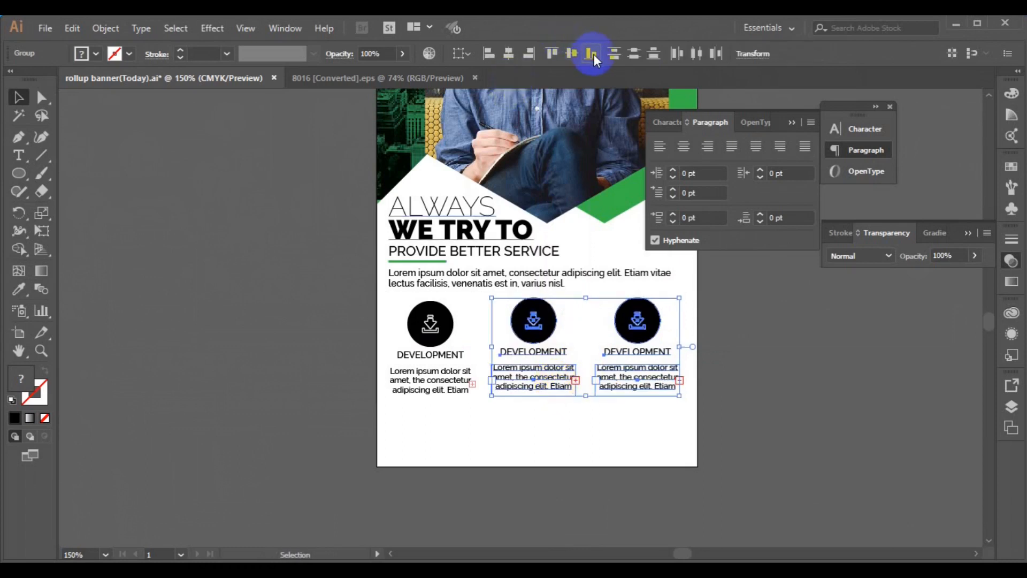
pyautogui.keyDown('shift'); pyautogui.click(425, 364); pyautogui.keyUp('shift')
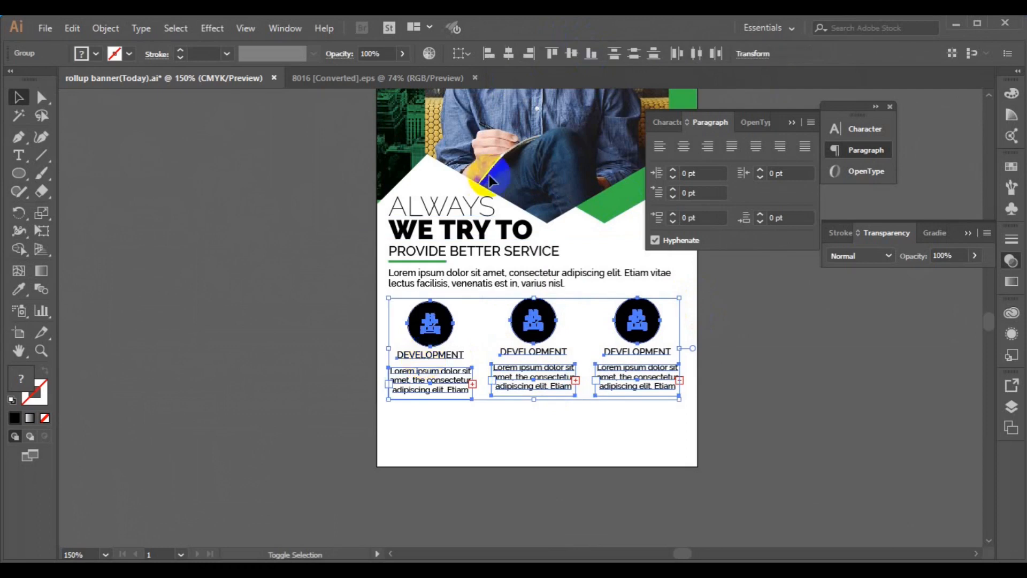
pyautogui.click(591, 54)
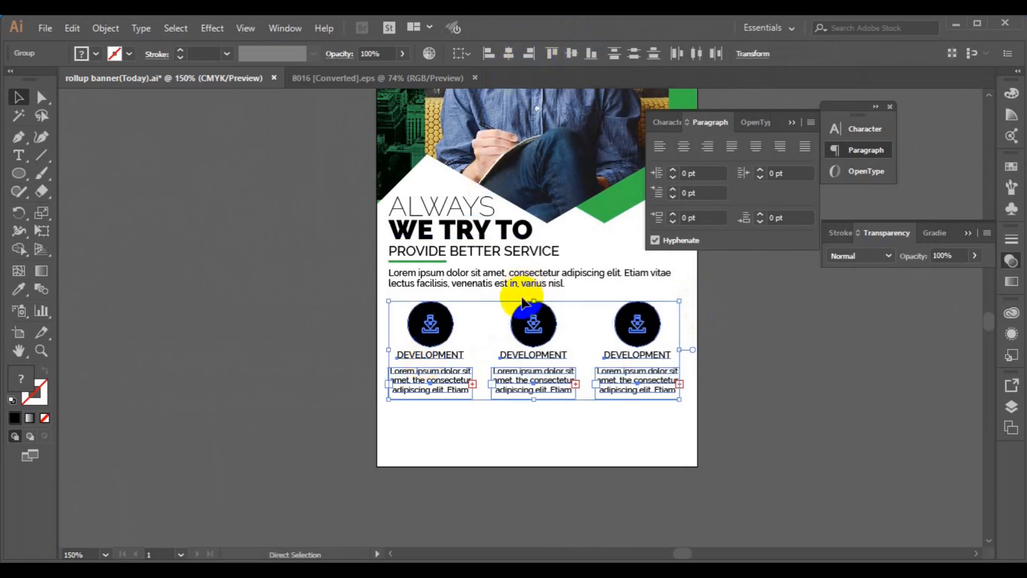
pyautogui.click(266, 374)
pyautogui.click(554, 336)
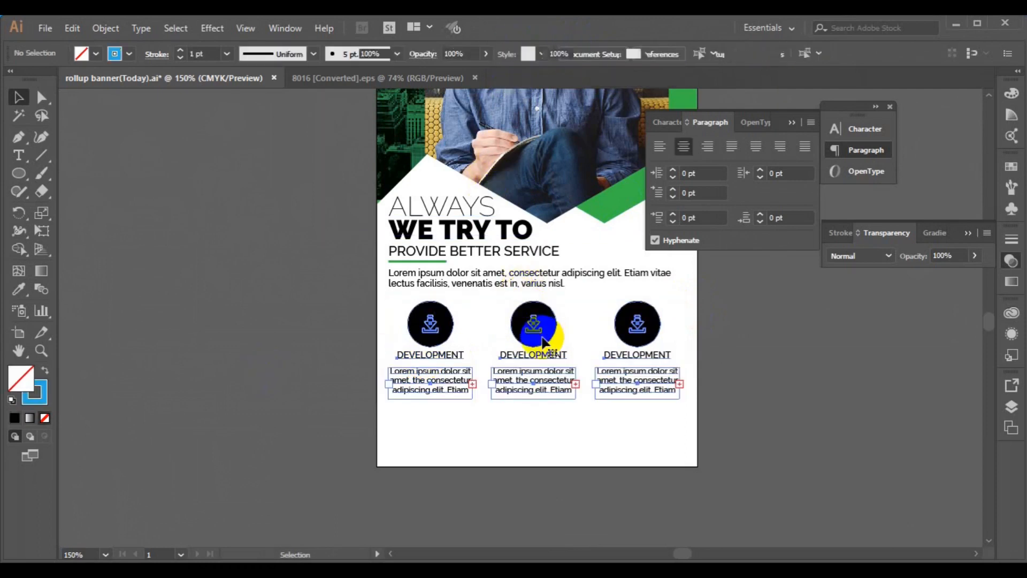
pyautogui.click(19, 137)
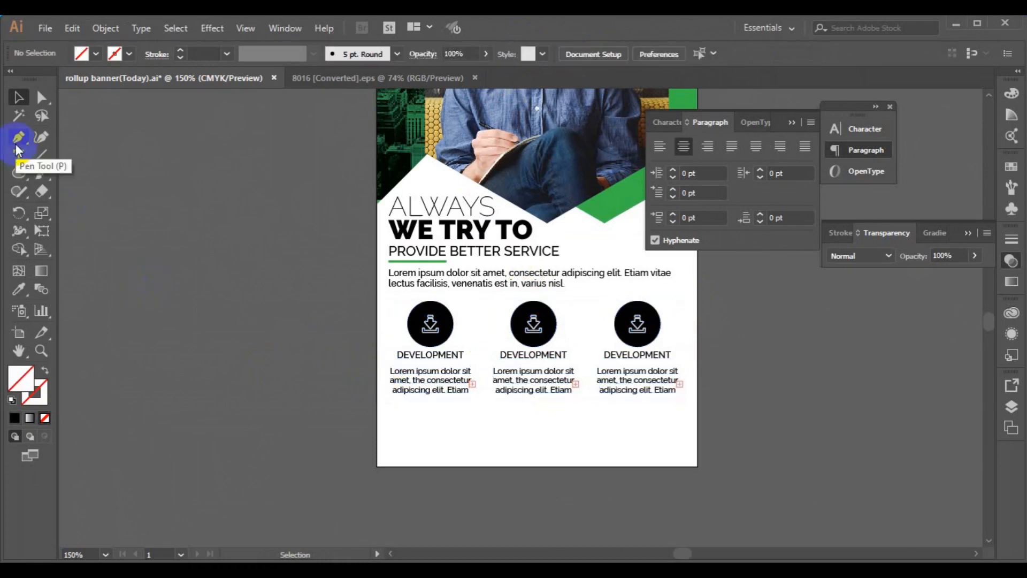
# Step: Draw a vertical divider between the first two columns with a green 1 pt tapered stroke
pyautogui.click(482, 304)
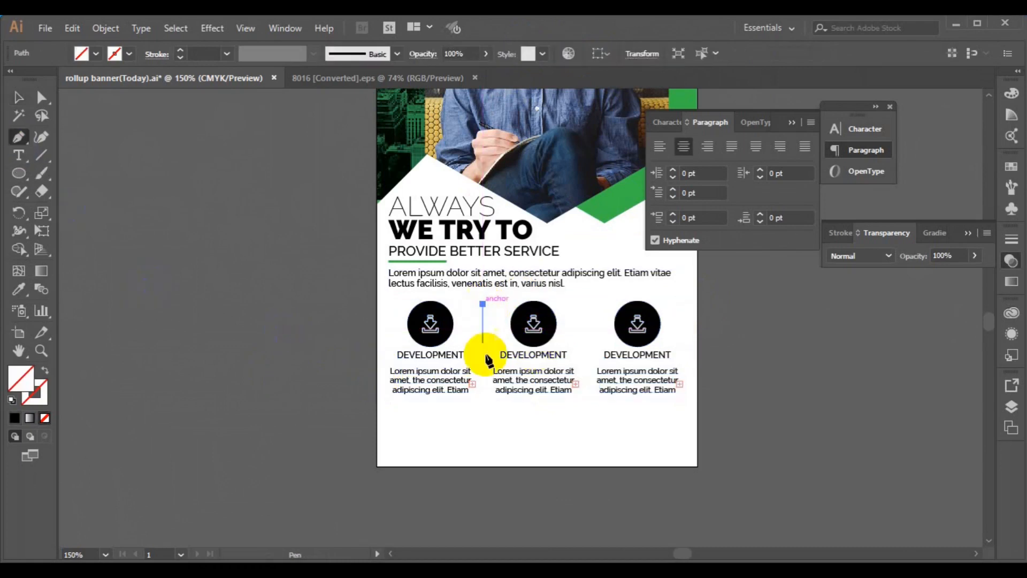
pyautogui.click(483, 399)
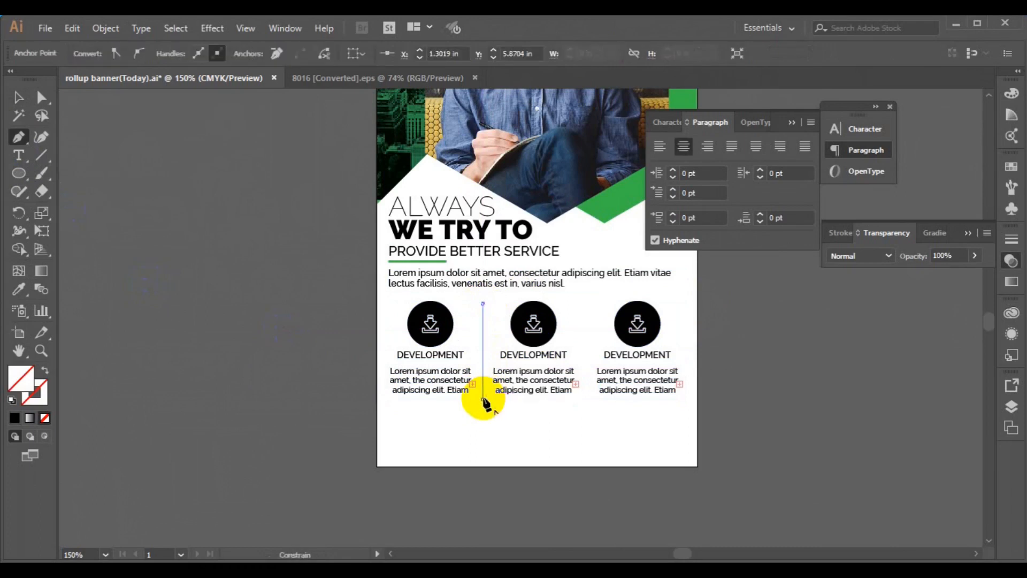
pyautogui.keyDown('ctrl'); pyautogui.click(339, 410); pyautogui.keyUp('ctrl')
pyautogui.press('v')
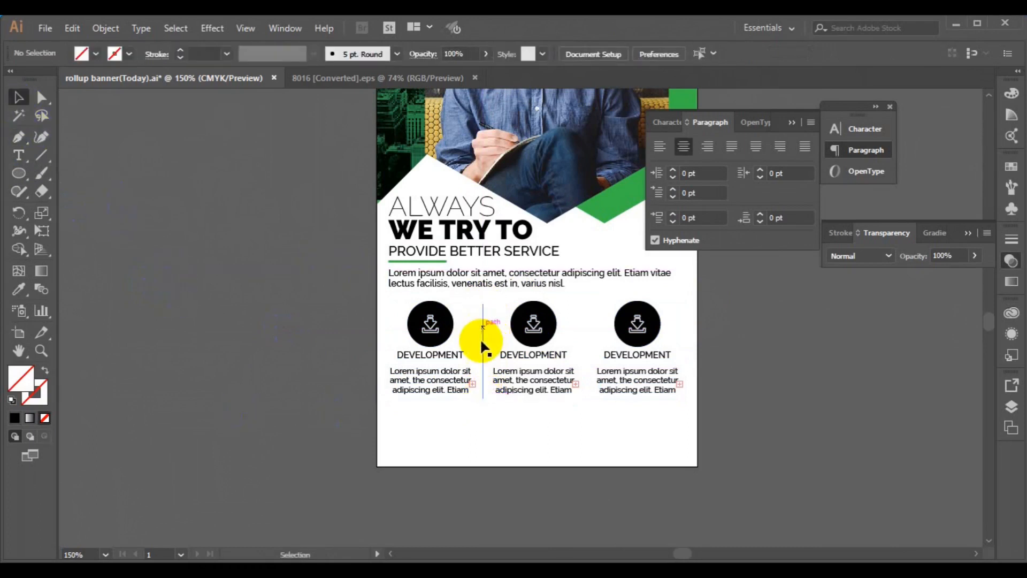
pyautogui.click(482, 344)
pyautogui.click(129, 53)
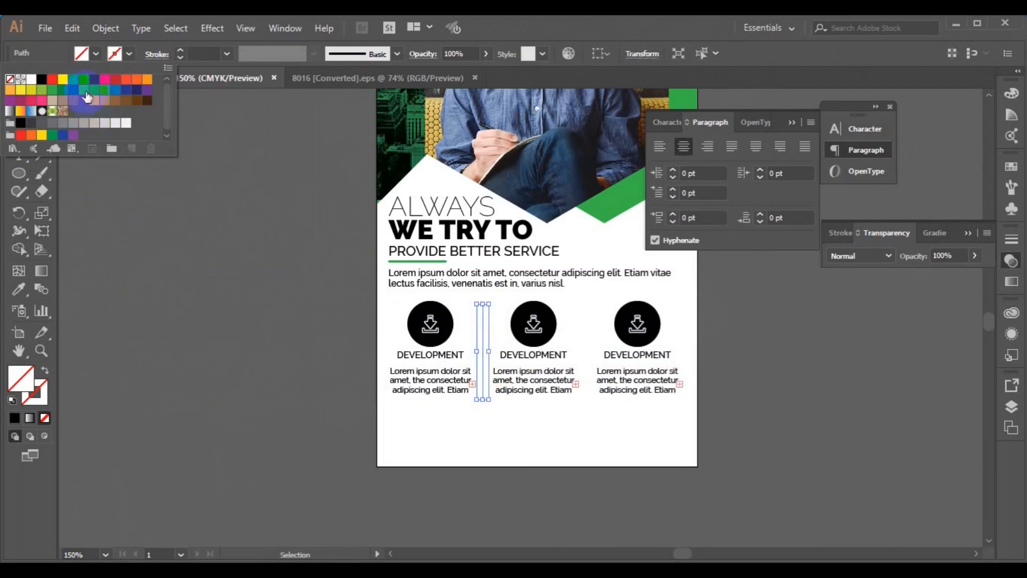
pyautogui.click(52, 89)
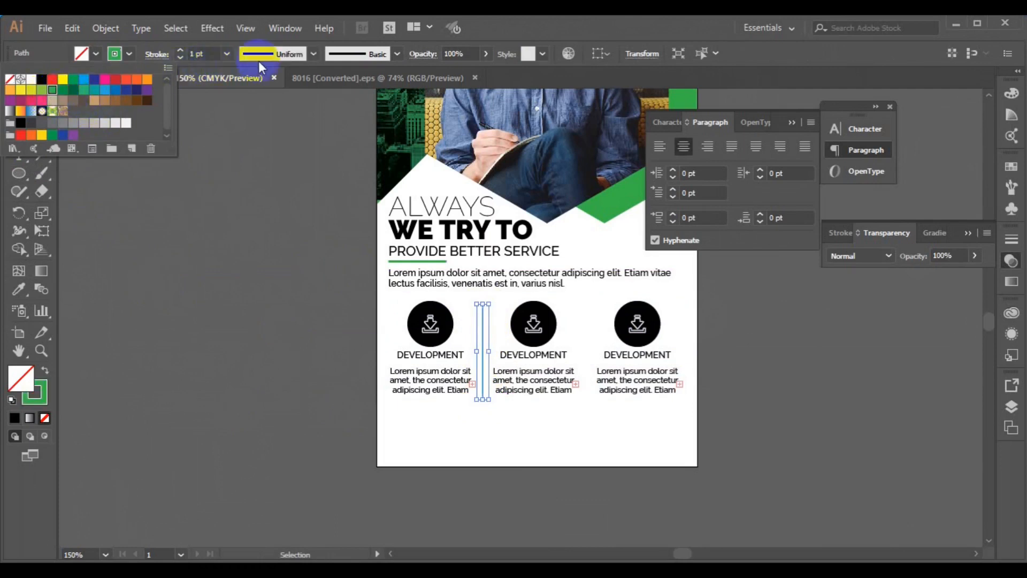
pyautogui.click(314, 55)
pyautogui.click(314, 55)
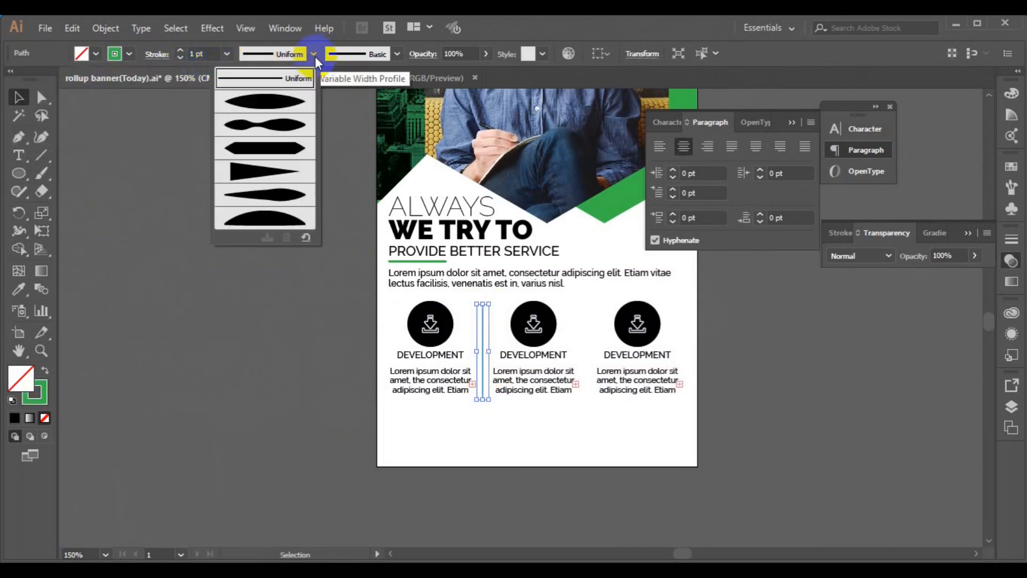
pyautogui.click(279, 115)
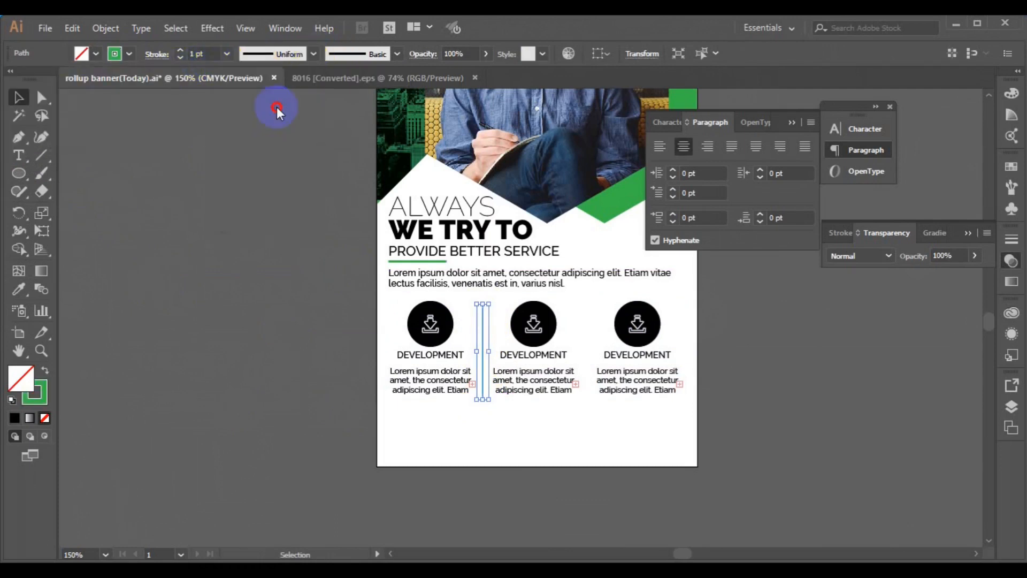
pyautogui.click(180, 58)
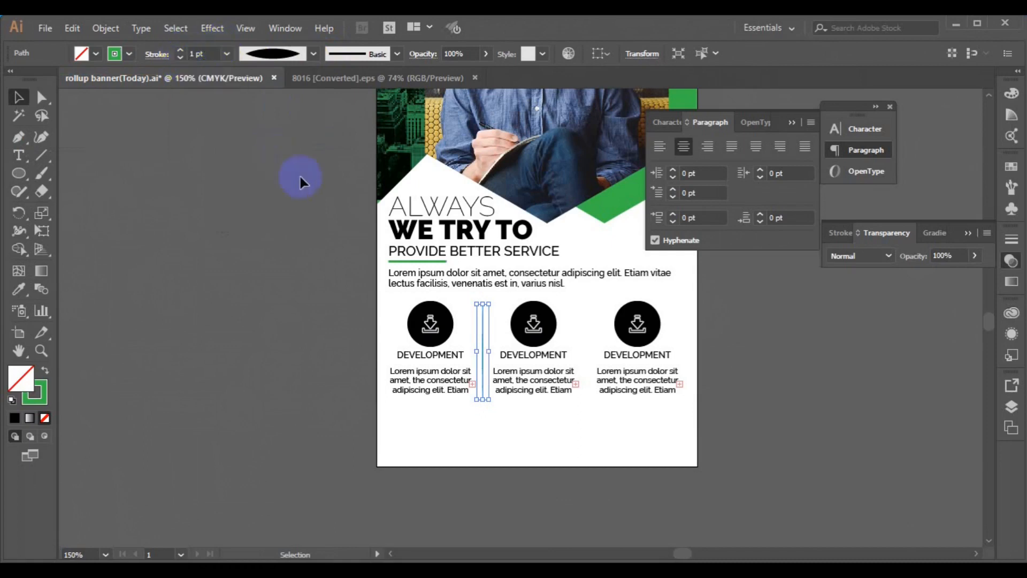
# Step: Copy the divider between the second and third columns, group both, and align them with the columns
pyautogui.moveTo(483, 356); pyautogui.dragTo(589, 357)
pyautogui.keyDown('shift'); pyautogui.click(483, 380); pyautogui.keyUp('shift')
pyautogui.hotkey('ctrl', 'g')
pyautogui.keyDown('shift'); pyautogui.click(617, 392); pyautogui.keyUp('shift')
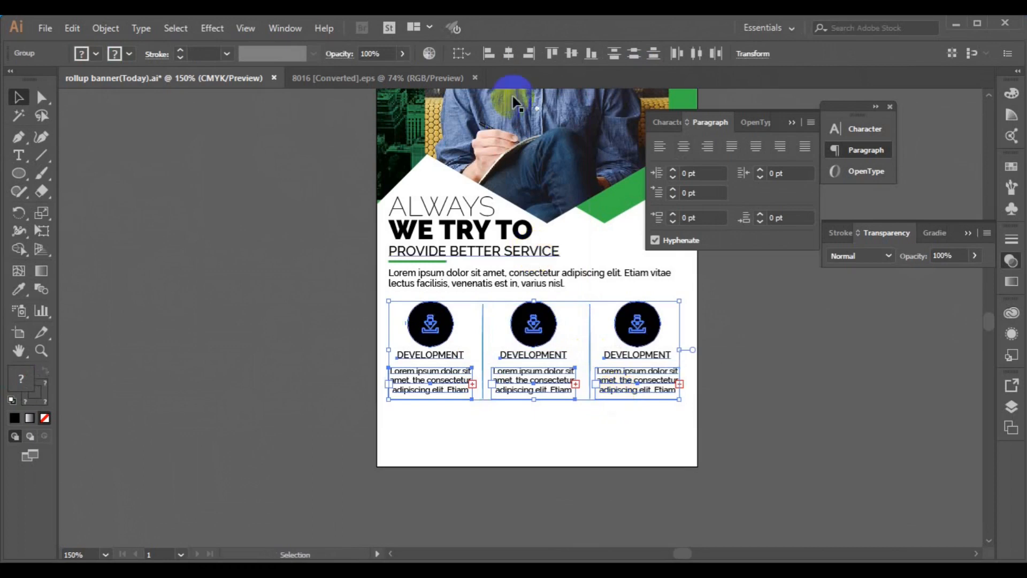
pyautogui.click(512, 56)
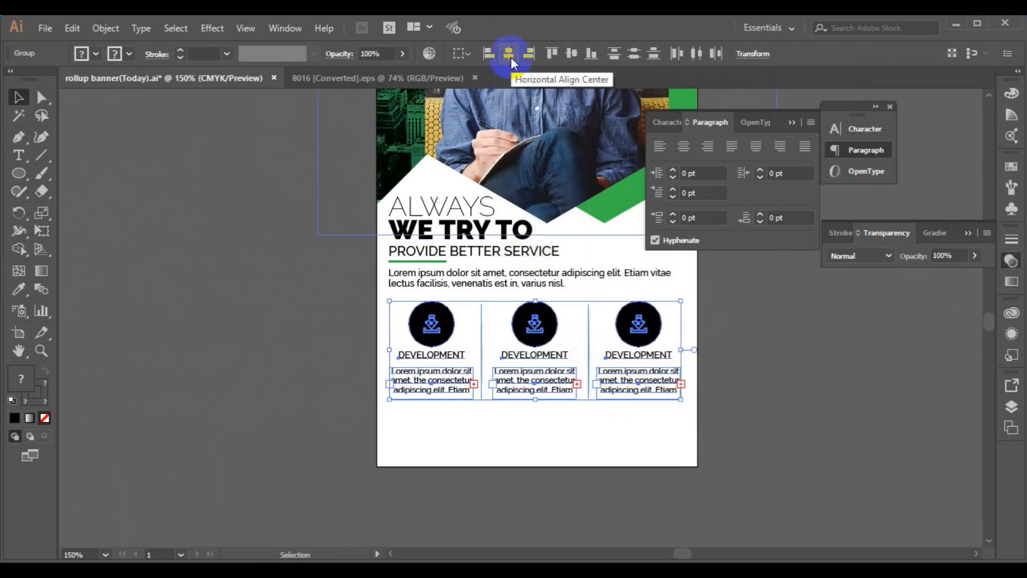
pyautogui.click(591, 54)
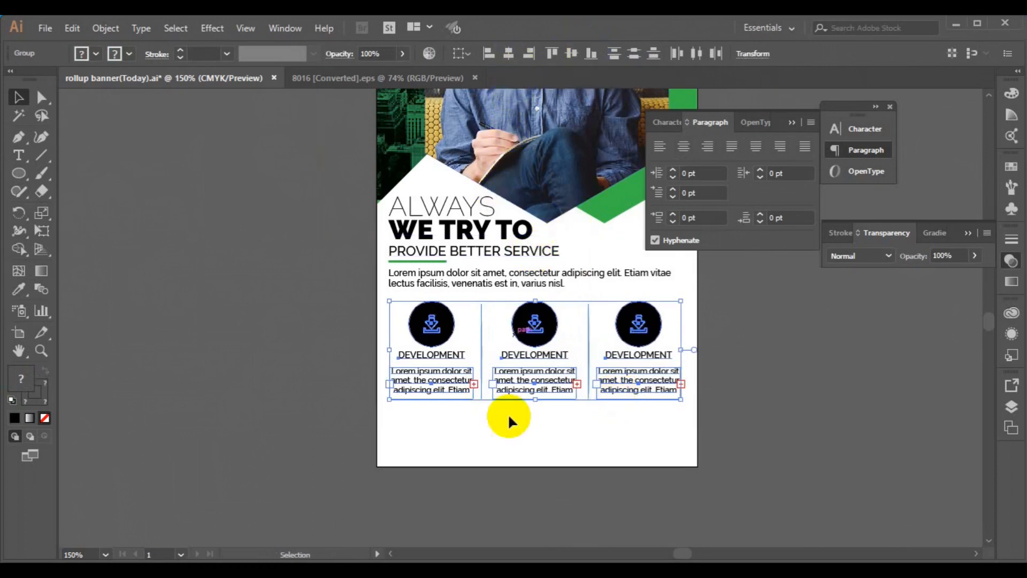
pyautogui.click(323, 410)
pyautogui.click(435, 383)
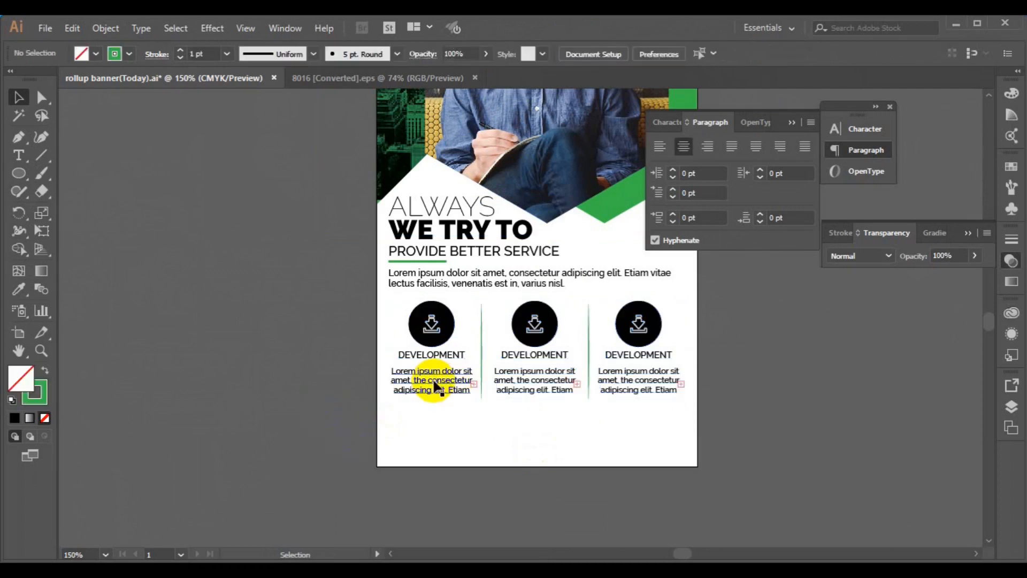
# Step: Ungroup the columns and dividers, then break the first column apart down to its icon parts
pyautogui.click(106, 28)
pyautogui.click(176, 79)
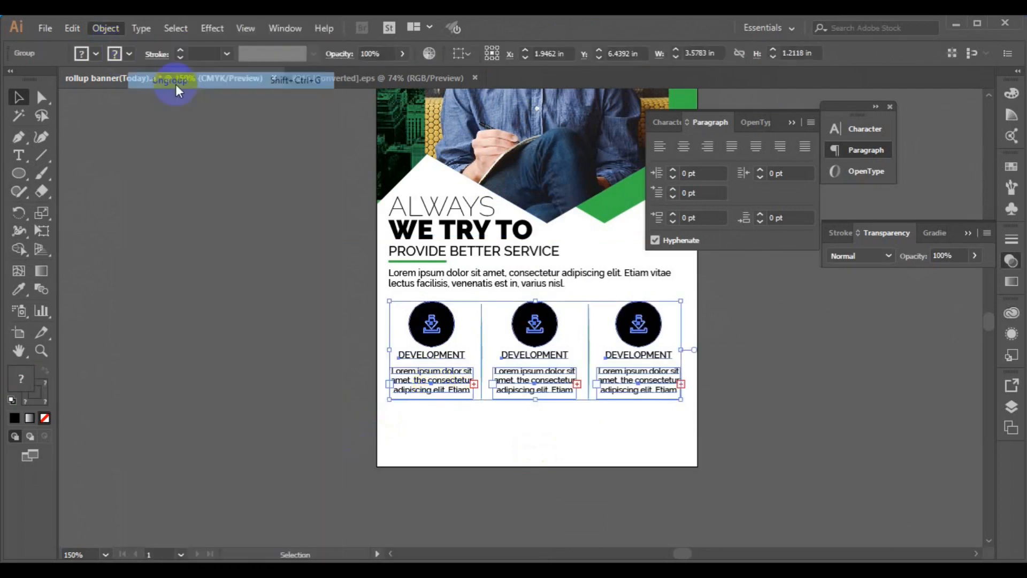
pyautogui.click(413, 342)
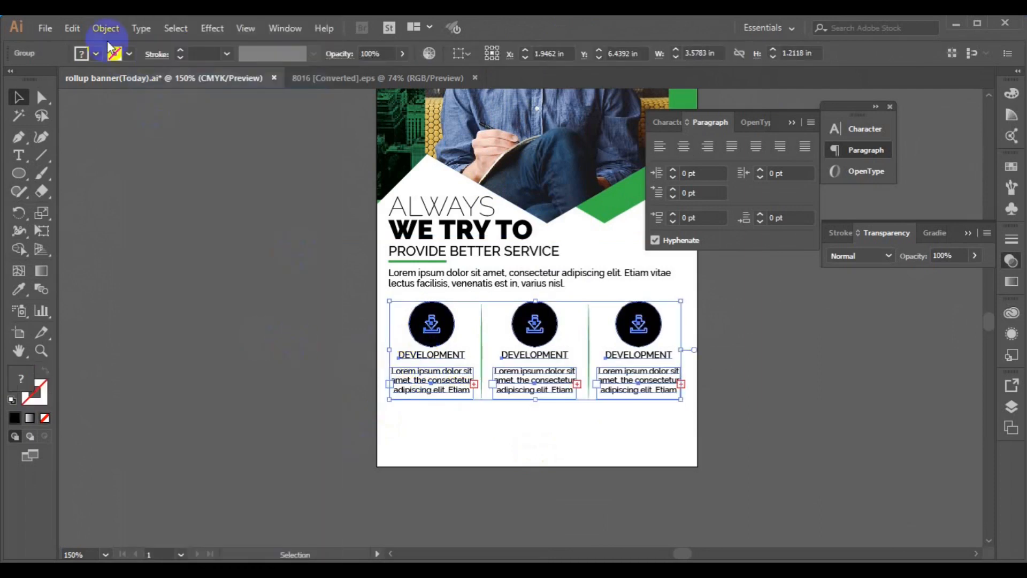
pyautogui.click(105, 28)
pyautogui.click(188, 85)
pyautogui.click(414, 348)
pyautogui.click(429, 321)
pyautogui.click(106, 28)
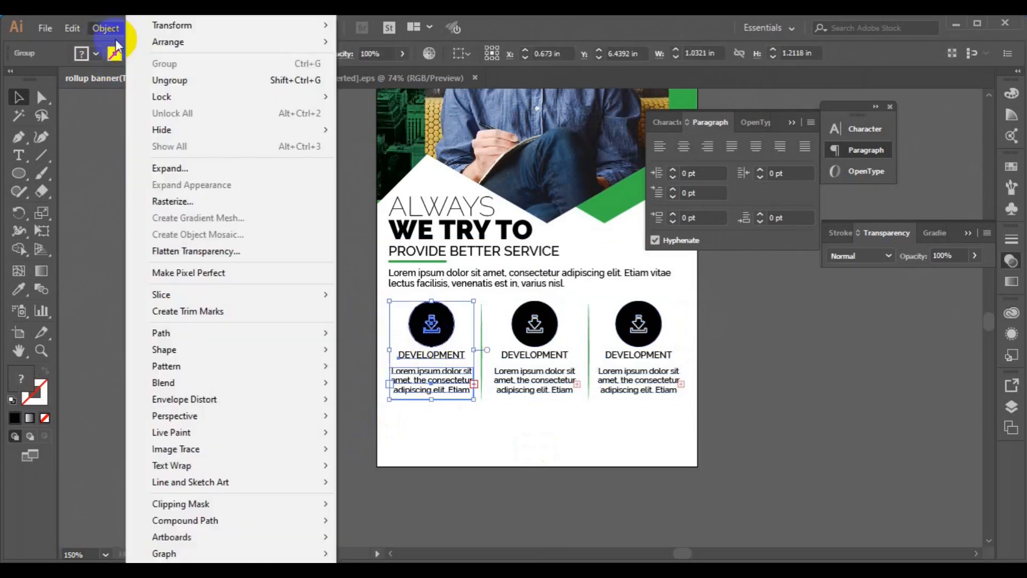
pyautogui.click(156, 80)
pyautogui.click(411, 333)
pyautogui.click(424, 321)
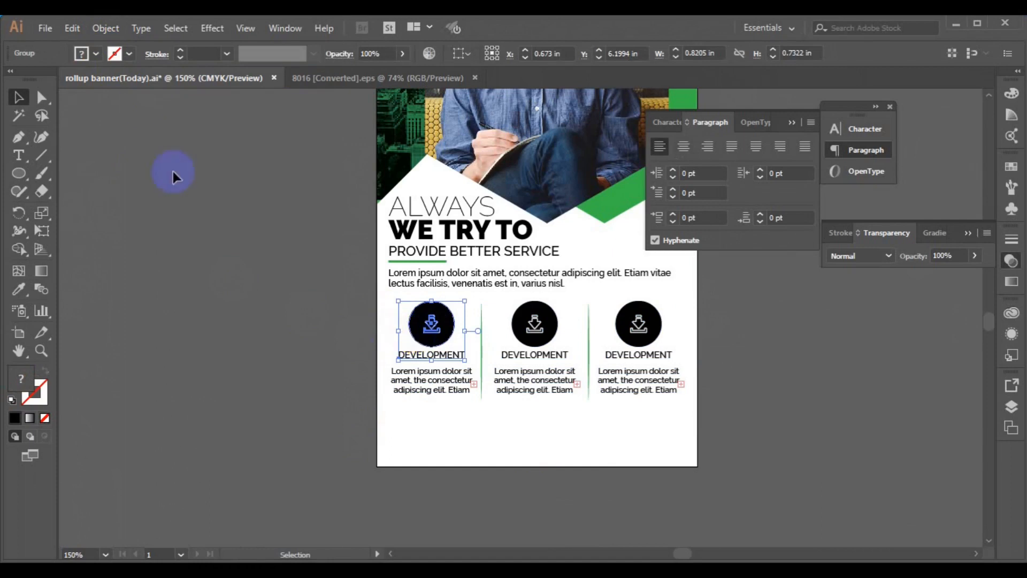
pyautogui.click(105, 27)
pyautogui.click(170, 80)
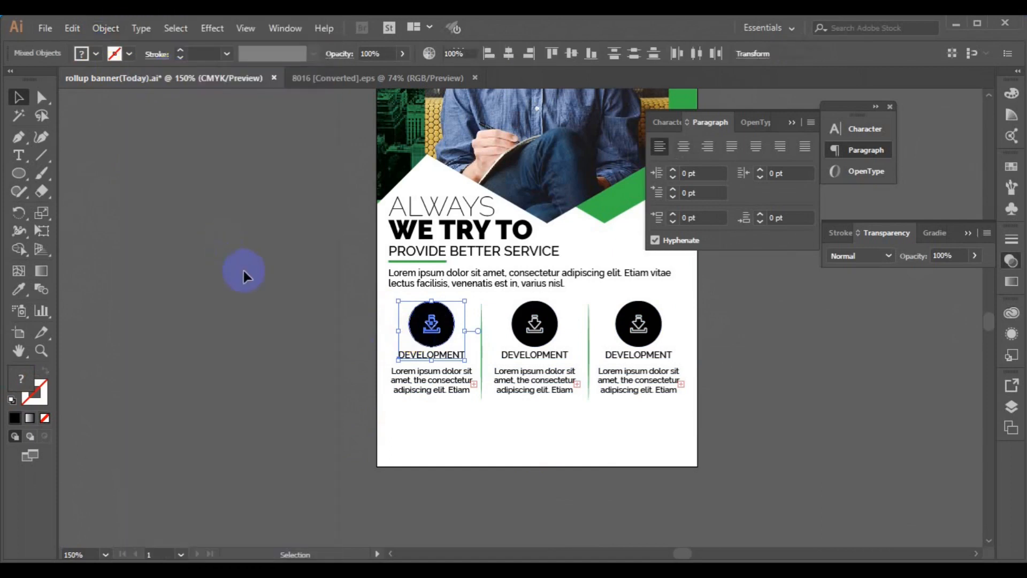
# Step: Sample green onto the first icon with the Eyedropper, then undo that fill
pyautogui.click(420, 343)
pyautogui.keyDown('shift'); pyautogui.click(420, 342); pyautogui.keyUp('shift')
pyautogui.click(19, 289)
pyautogui.click(418, 242)
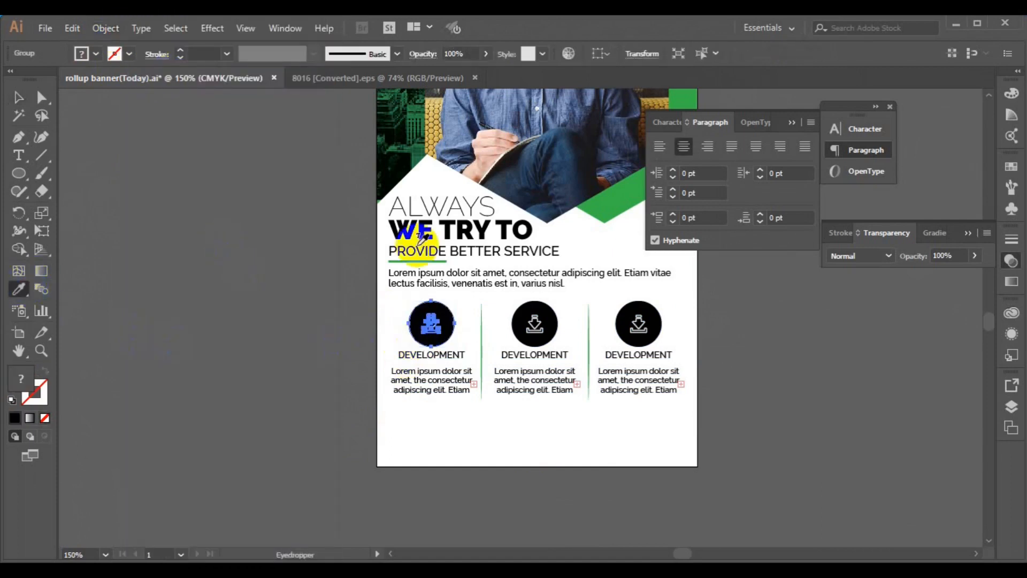
pyautogui.click(417, 186)
pyautogui.click(19, 97)
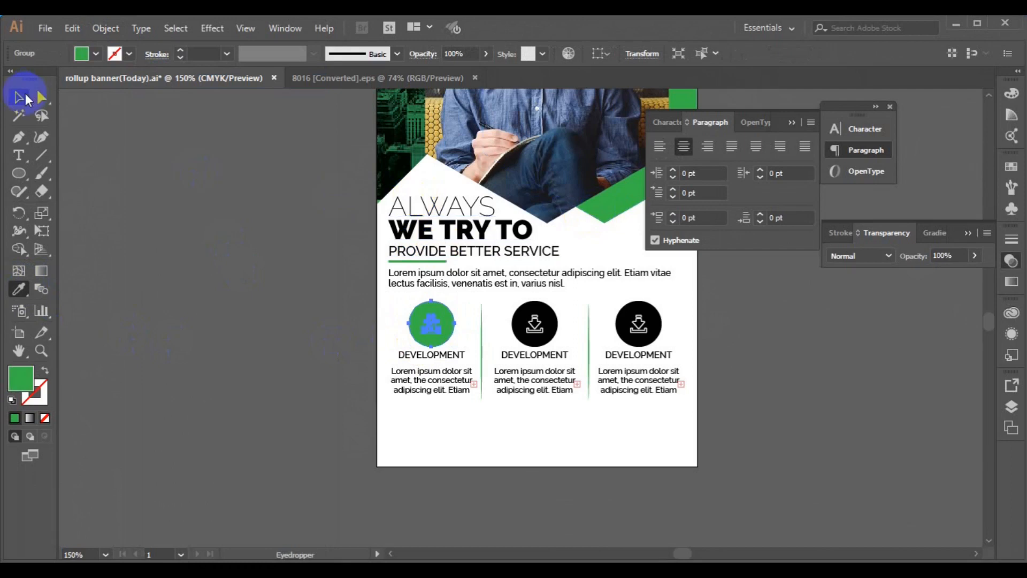
pyautogui.click(198, 303)
pyautogui.hotkey('ctrl', 'z')
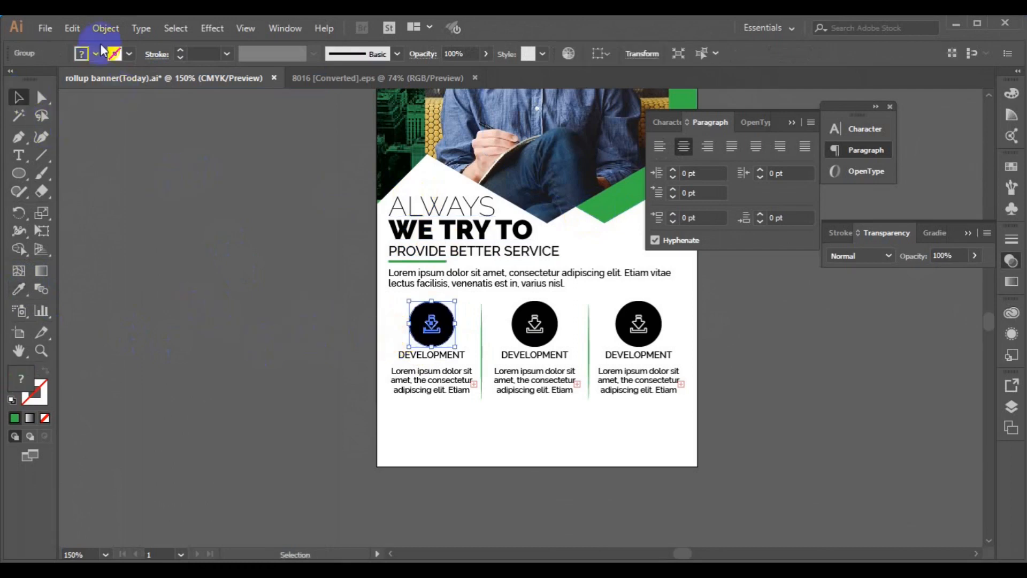
# Step: Ungroup the first icon again and eyedrop the green triangle's colour onto its circle
pyautogui.click(104, 27)
pyautogui.click(169, 79)
pyautogui.click(419, 337)
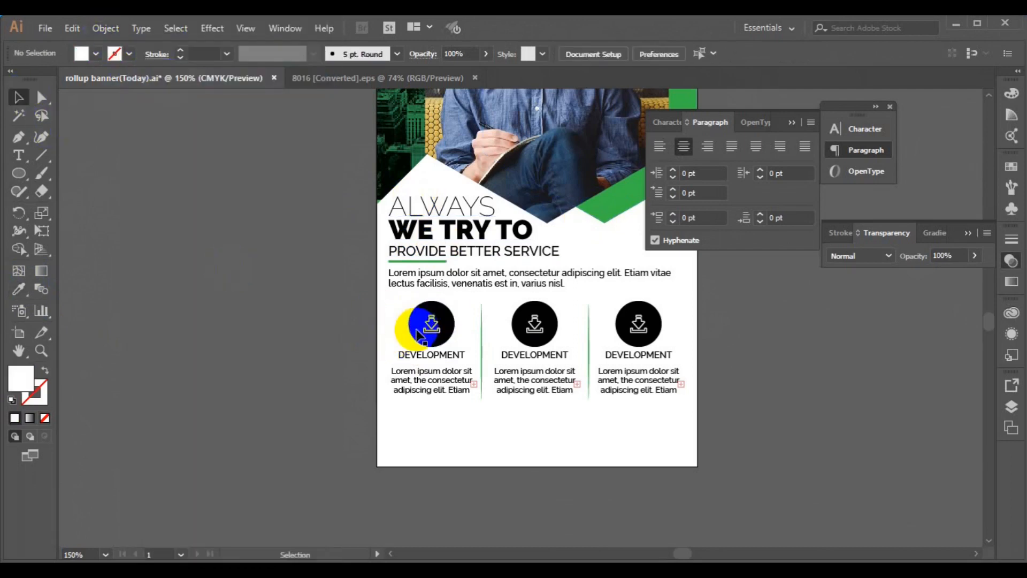
pyautogui.click(19, 288)
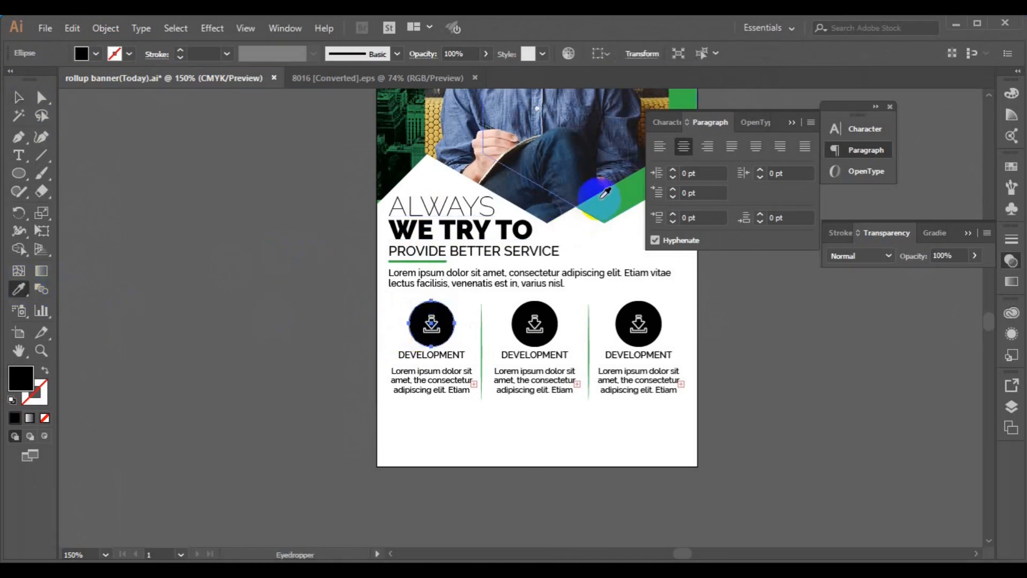
pyautogui.click(604, 206)
pyautogui.click(18, 97)
pyautogui.click(432, 333)
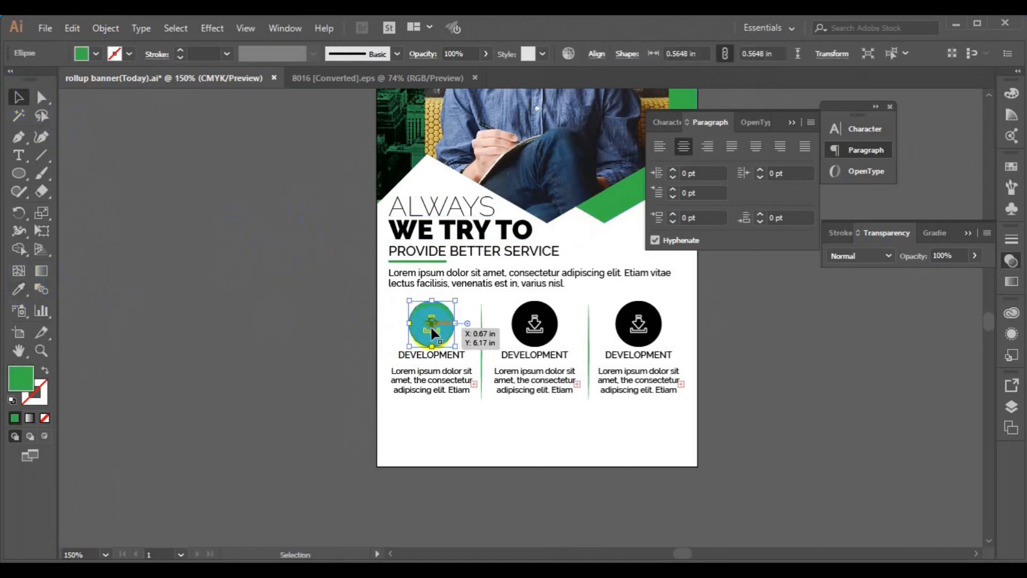
pyautogui.click(533, 343)
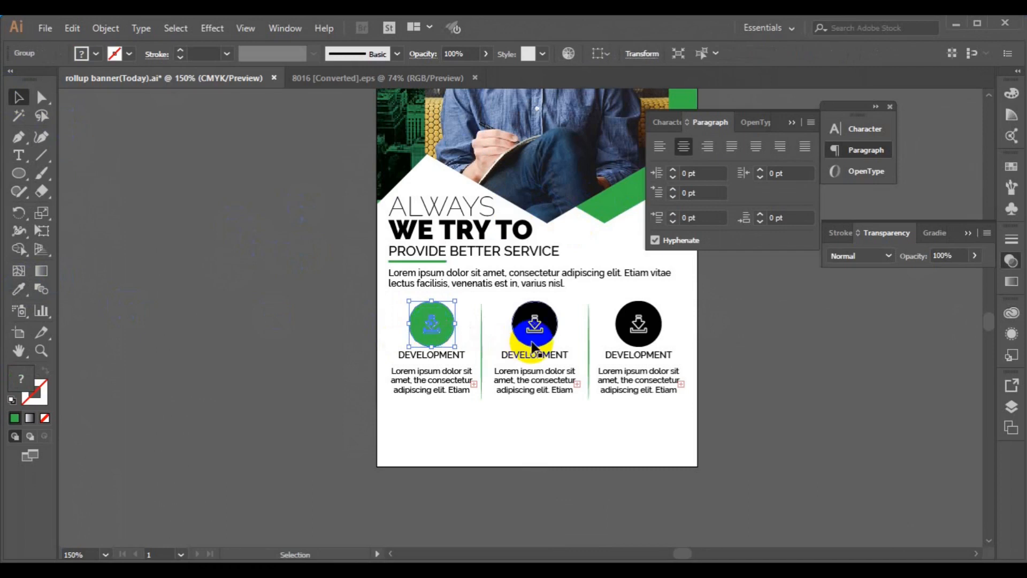
# Step: Ungroup the middle and right columns, then ungroup the middle column itself
pyautogui.click(71, 28)
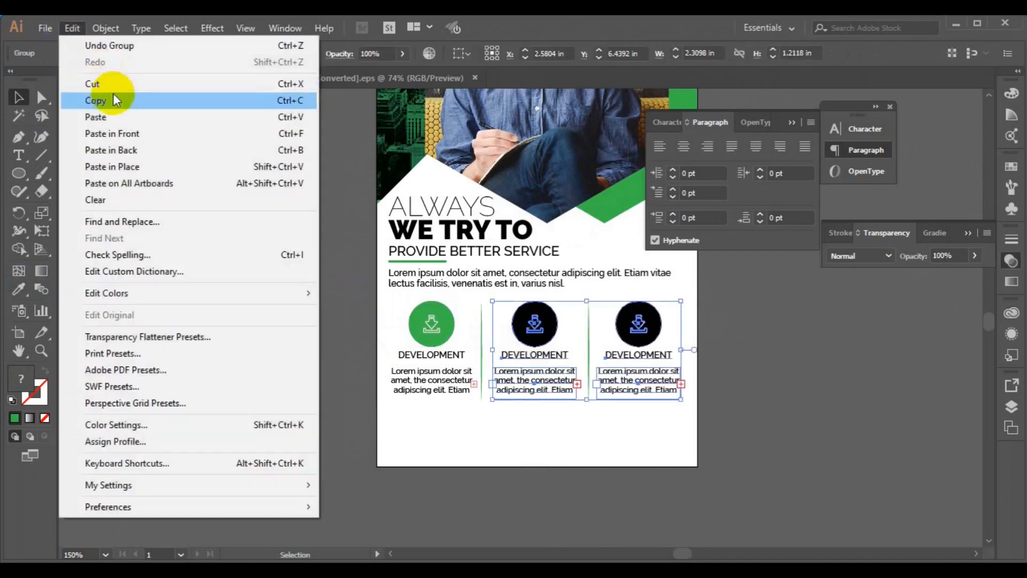
pyautogui.moveTo(117, 26)
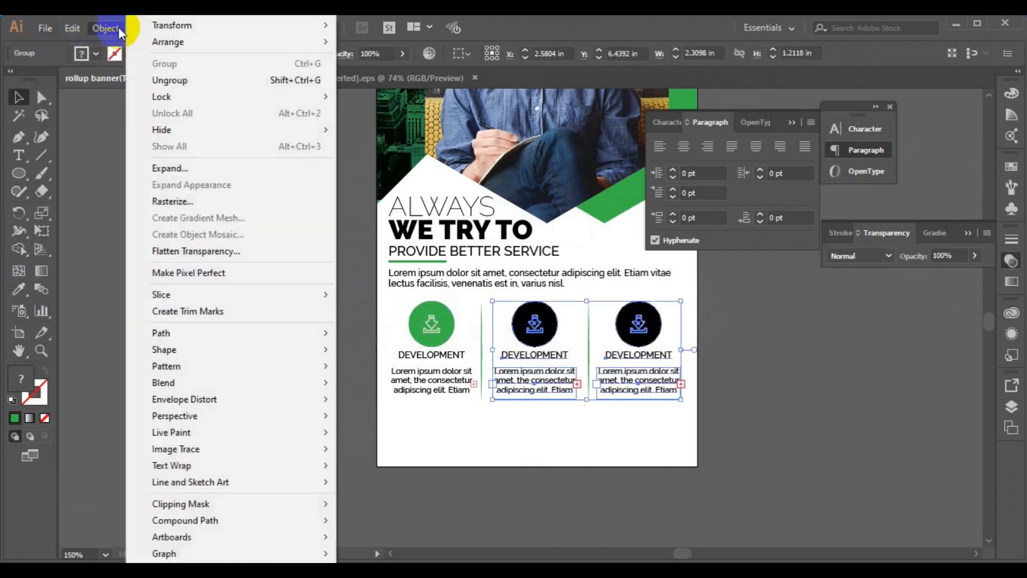
pyautogui.click(151, 80)
pyautogui.click(273, 308)
pyautogui.click(523, 325)
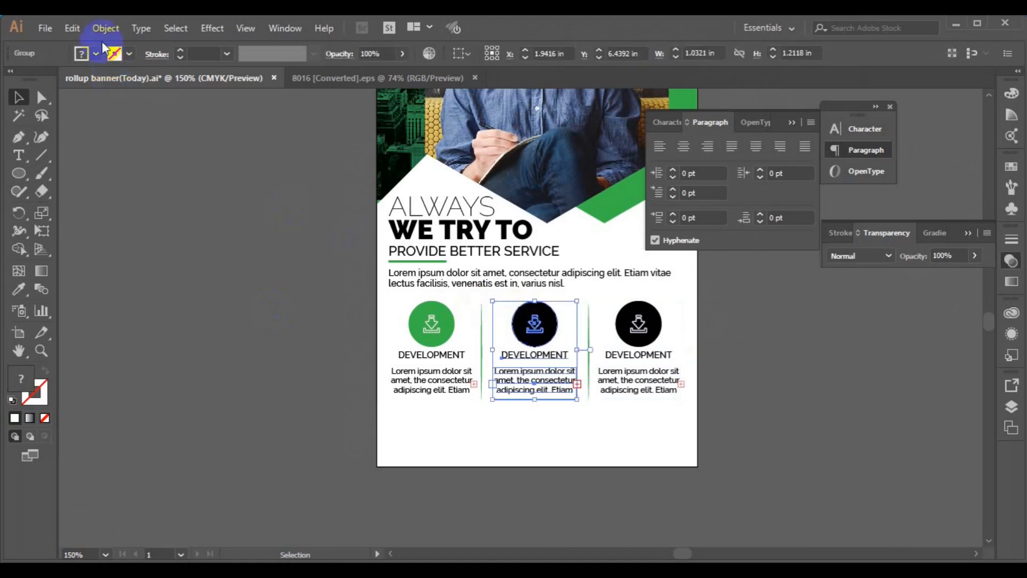
pyautogui.click(105, 28)
pyautogui.click(161, 80)
# Step: Break the middle icon apart and select only its black circle
pyautogui.click(479, 346)
pyautogui.click(530, 343)
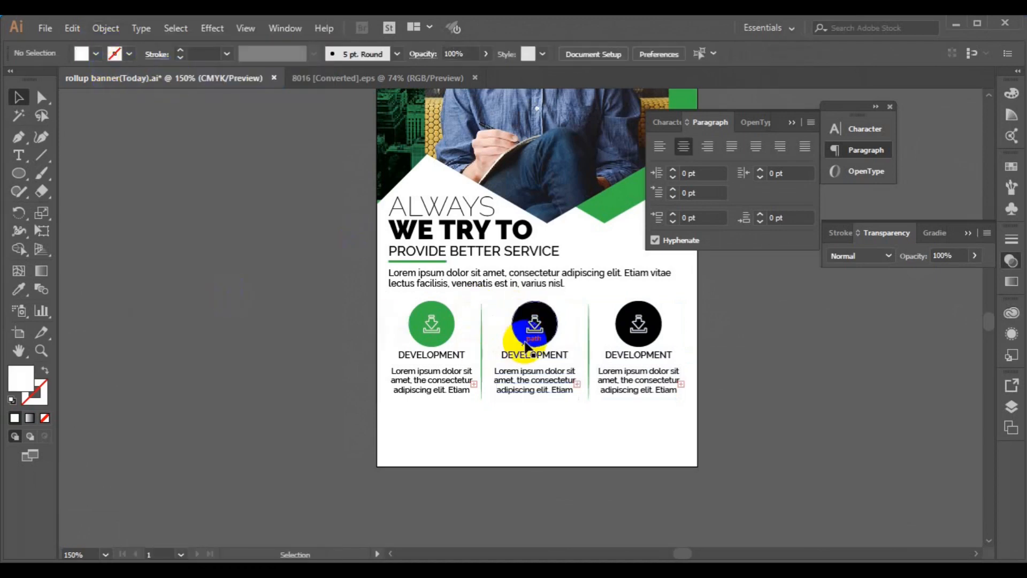
pyautogui.click(160, 80)
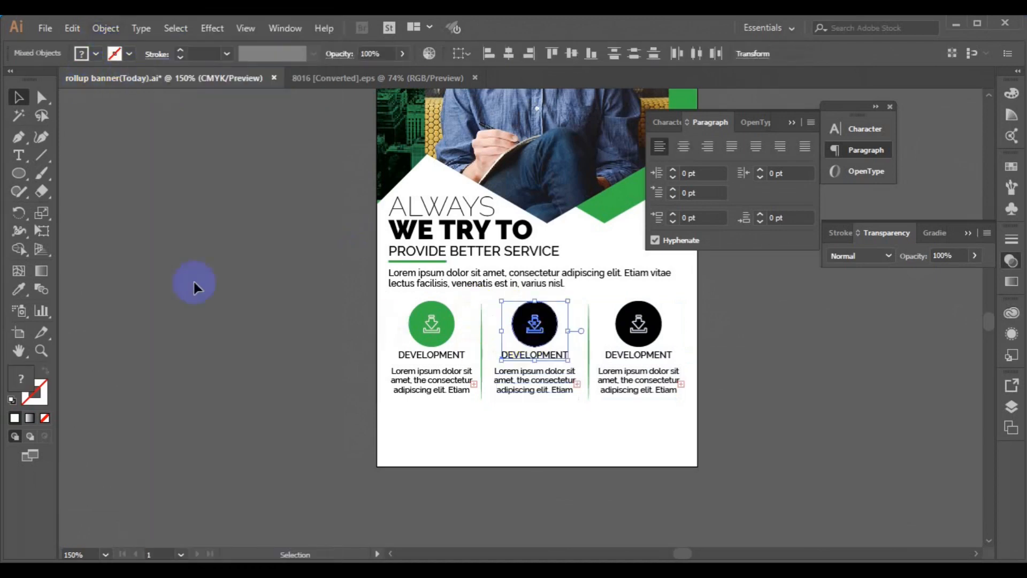
pyautogui.click(193, 282)
pyautogui.click(518, 326)
pyautogui.click(106, 28)
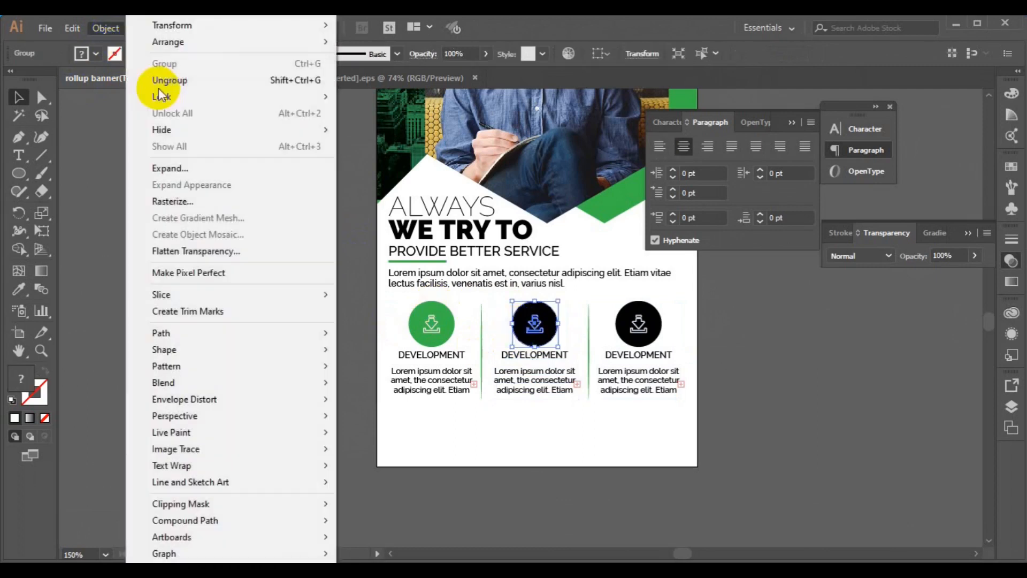
pyautogui.click(190, 81)
pyautogui.click(255, 276)
pyautogui.click(522, 331)
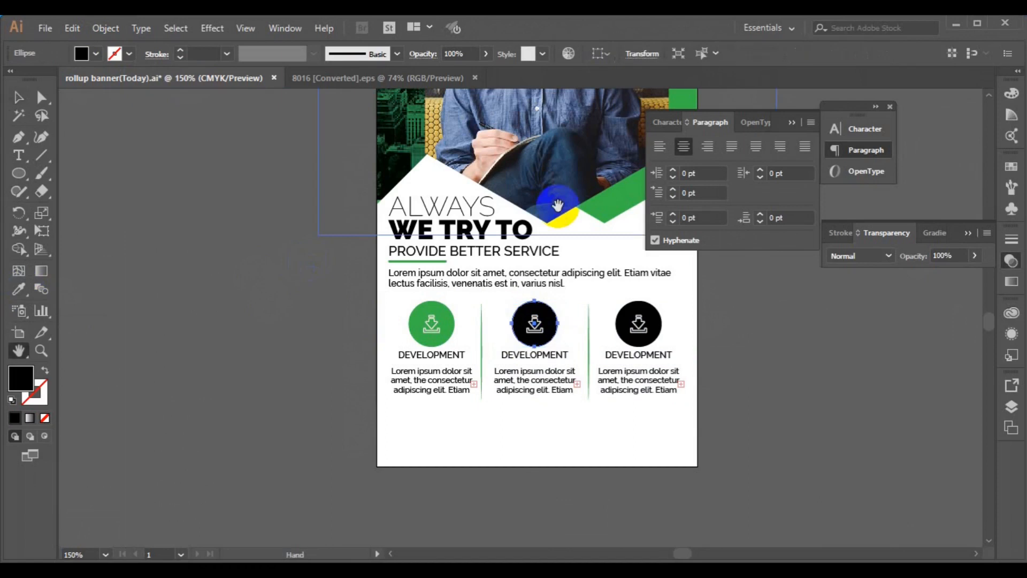
# Step: Eyedrop the light green from near the hexagon photo onto the middle circle
pyautogui.press('space')
pyautogui.moveTo(523, 230); pyautogui.dragTo(543, 344)
pyautogui.click(18, 289)
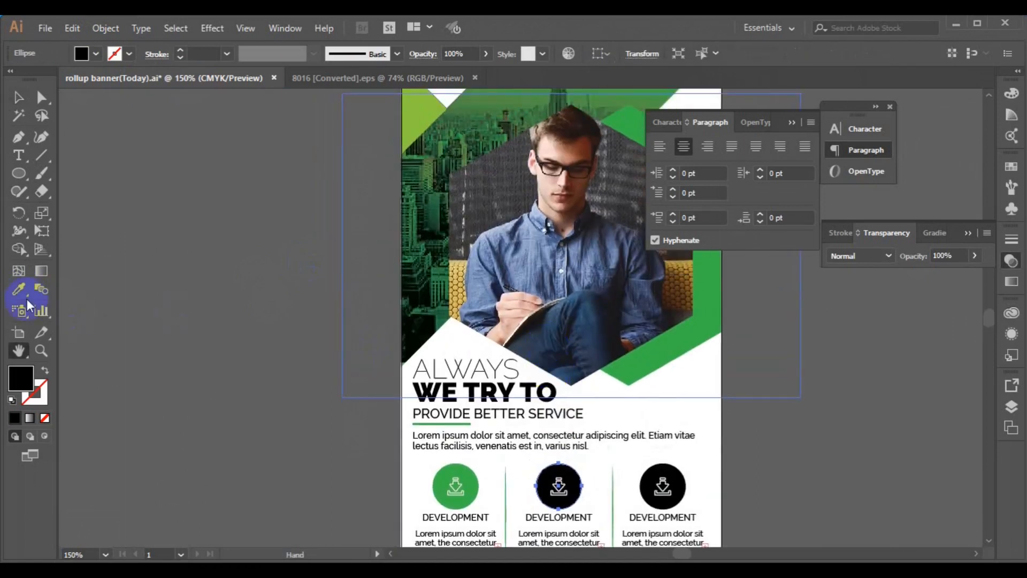
pyautogui.click(414, 137)
pyautogui.click(18, 97)
# Step: Ungroup the right column and its icon, leaving only the black circle selected
pyautogui.click(663, 484)
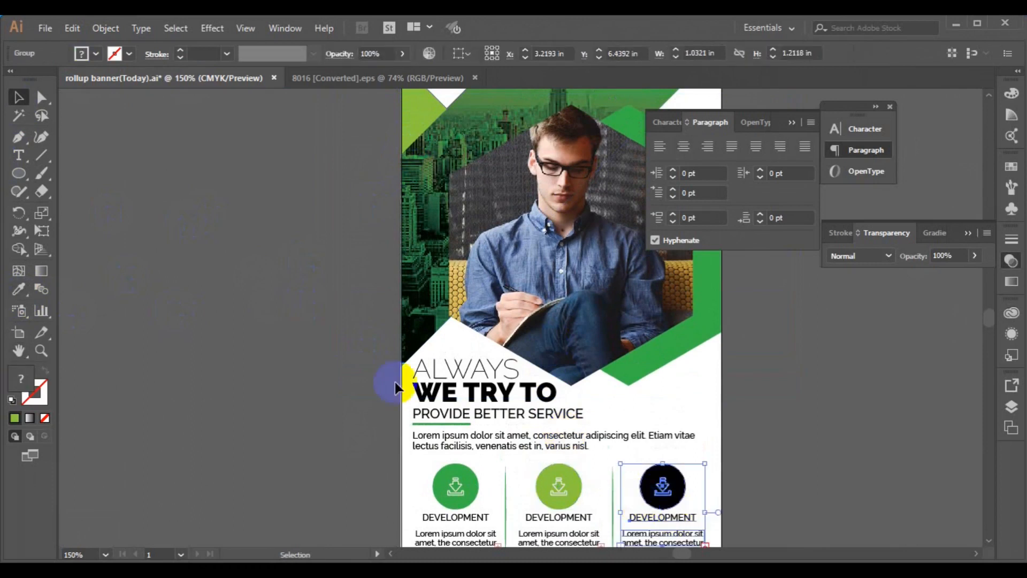
pyautogui.click(106, 29)
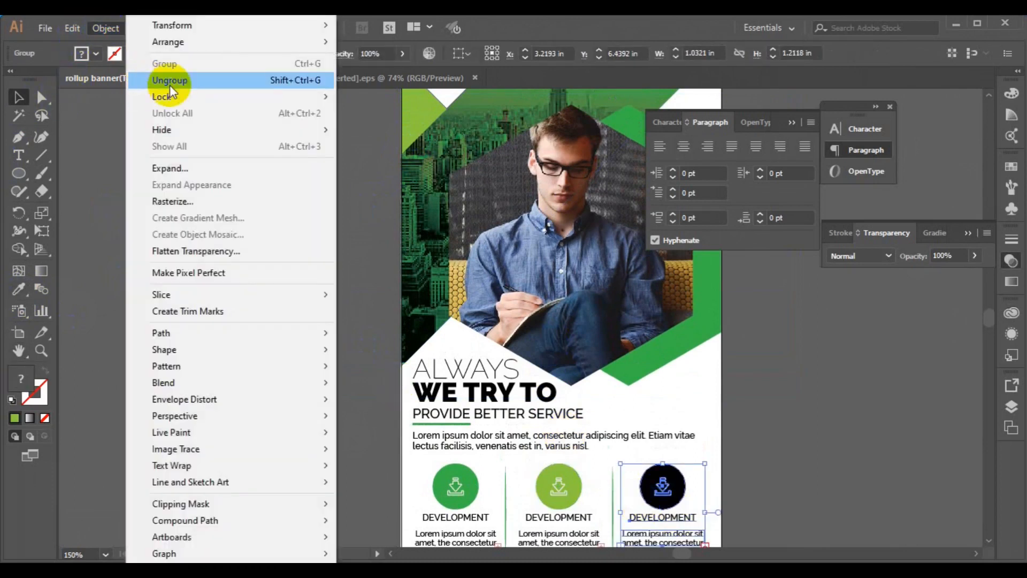
pyautogui.click(169, 83)
pyautogui.click(106, 29)
pyautogui.click(166, 82)
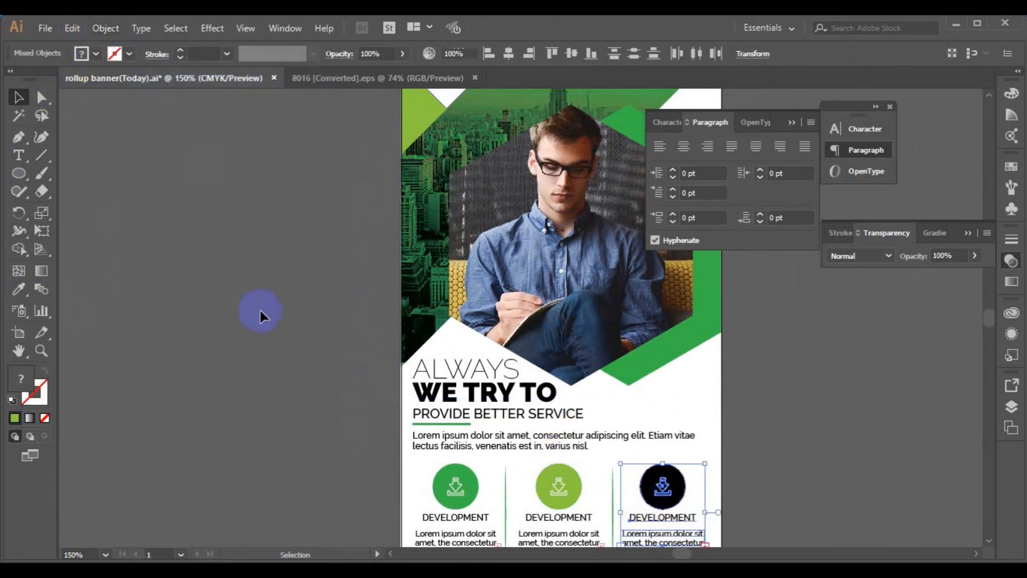
pyautogui.click(260, 310)
pyautogui.click(646, 488)
pyautogui.click(106, 29)
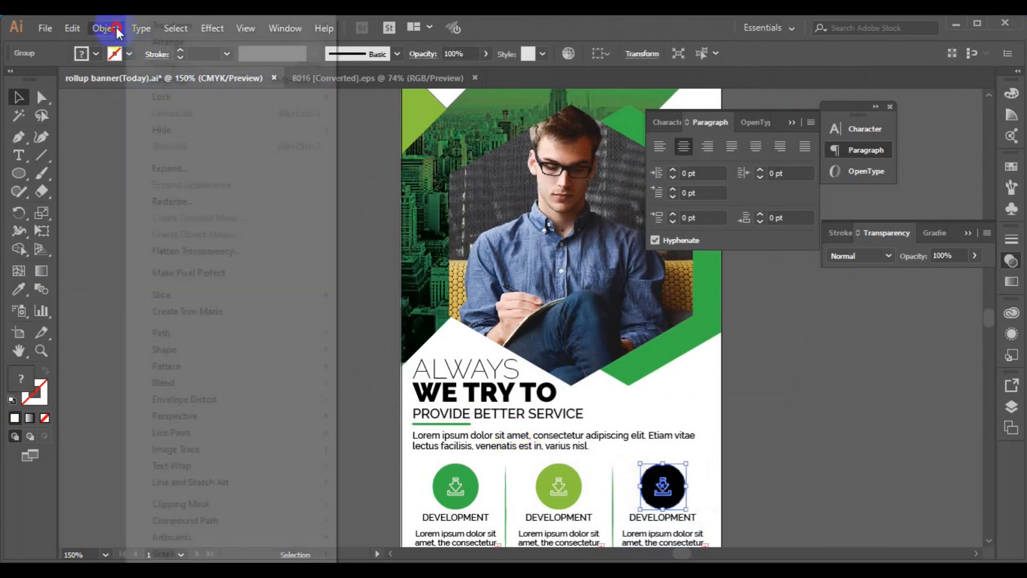
pyautogui.click(170, 75)
pyautogui.click(636, 489)
pyautogui.click(650, 488)
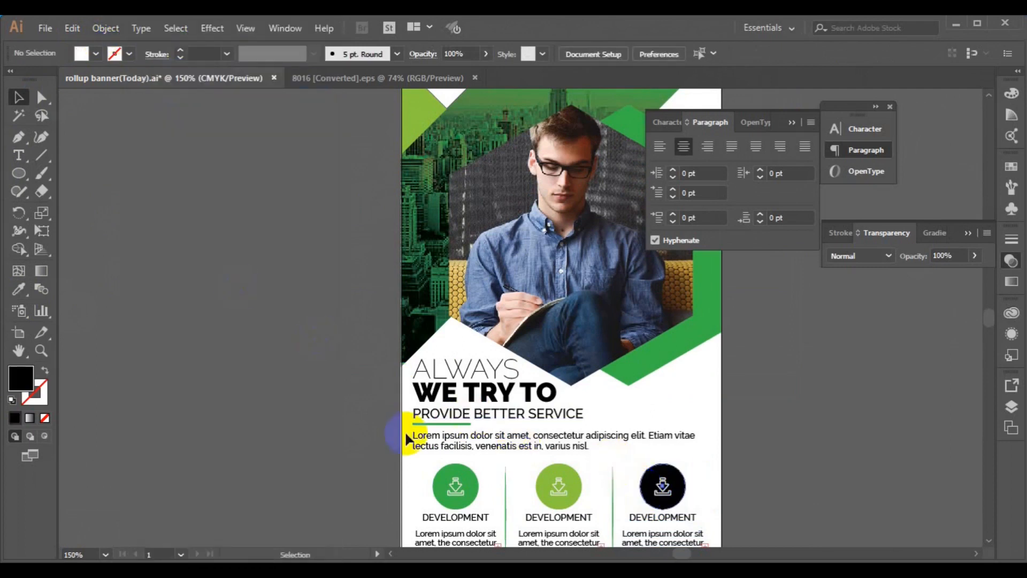
# Step: Eyedrop the first circle's green onto the right circle and deselect it
pyautogui.click(18, 291)
pyautogui.click(438, 483)
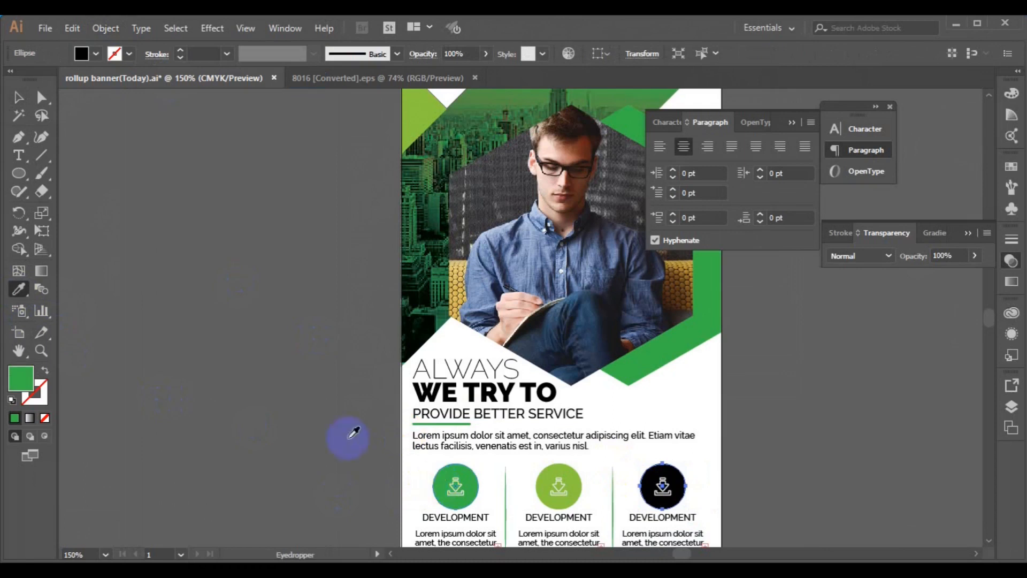
pyautogui.click(19, 97)
pyautogui.hotkey('ctrl', 'shift', 'a')
pyautogui.press('space')
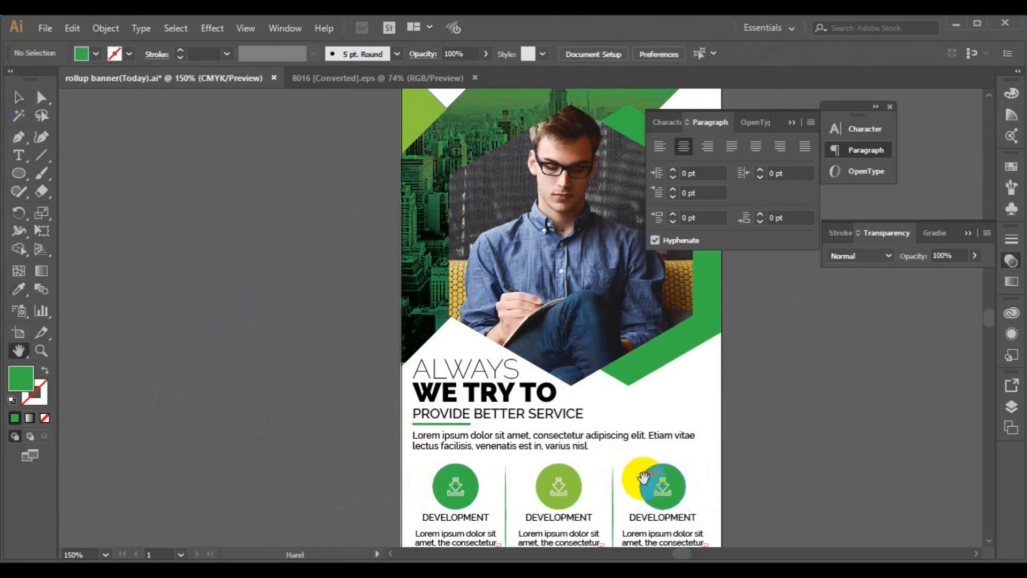
pyautogui.moveTo(611, 430); pyautogui.dragTo(598, 326)
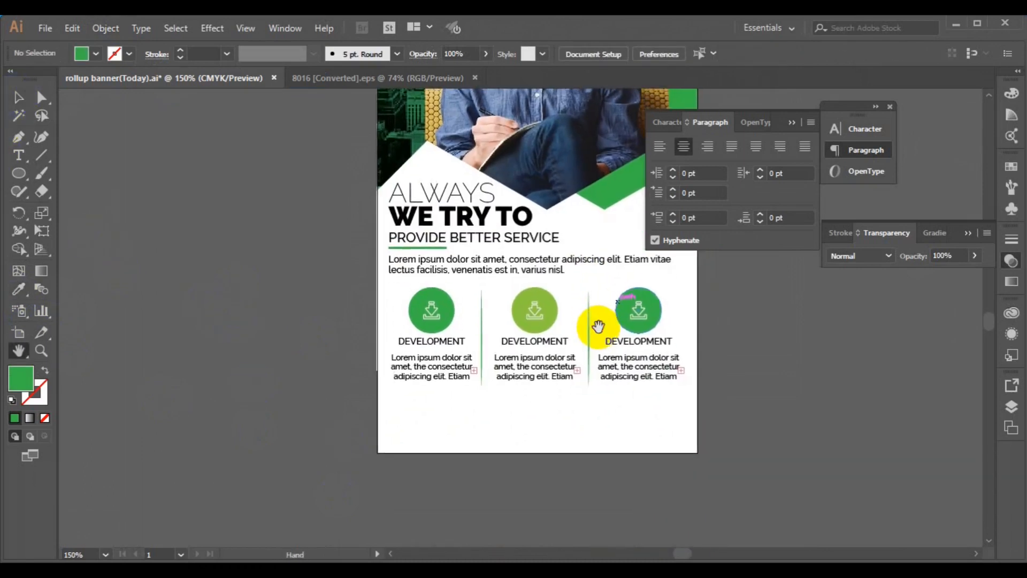
# Step: Set the Pen tool to no fill and a black stroke
pyautogui.click(19, 140)
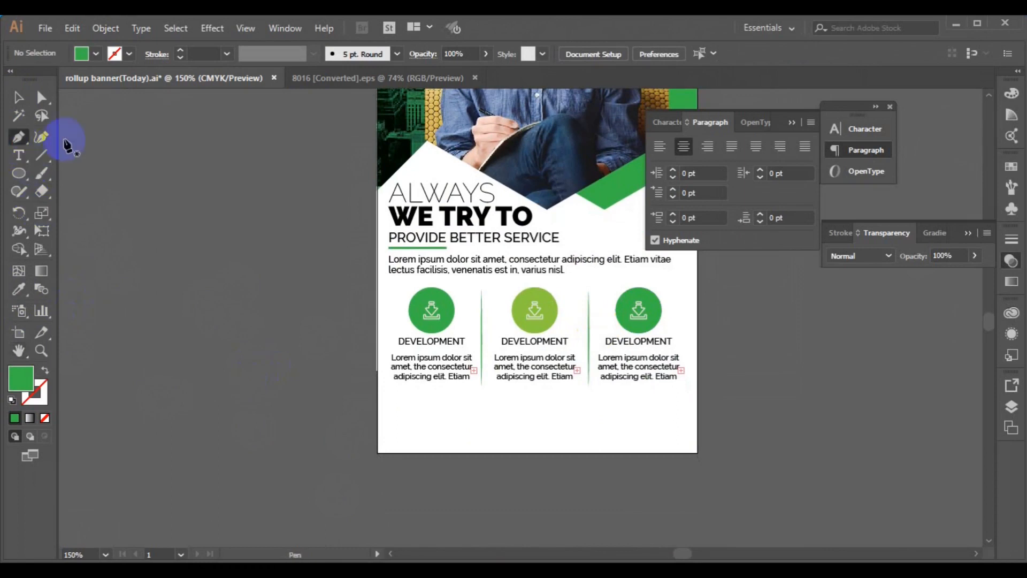
pyautogui.click(95, 54)
pyautogui.click(13, 86)
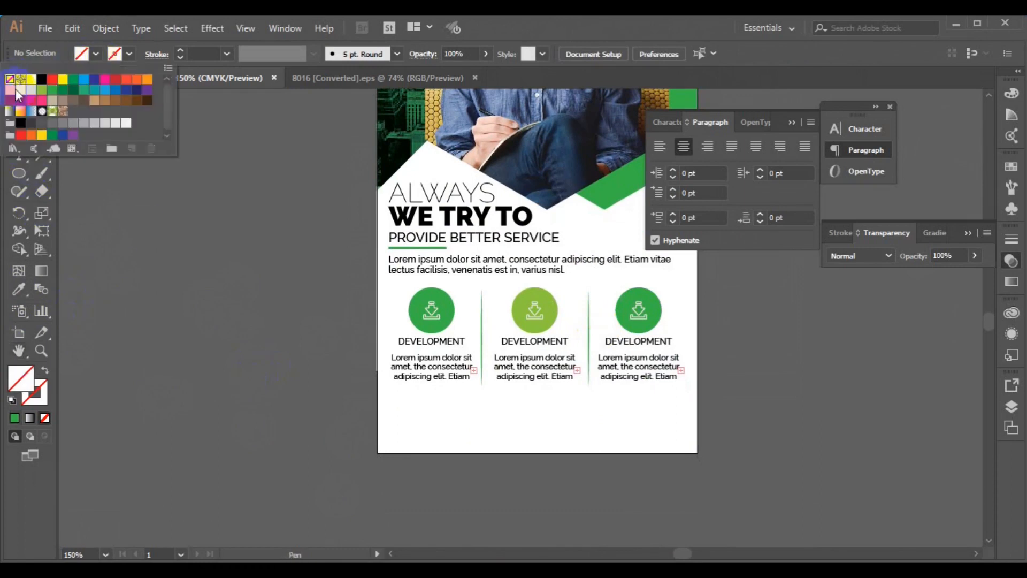
pyautogui.click(129, 54)
pyautogui.click(42, 78)
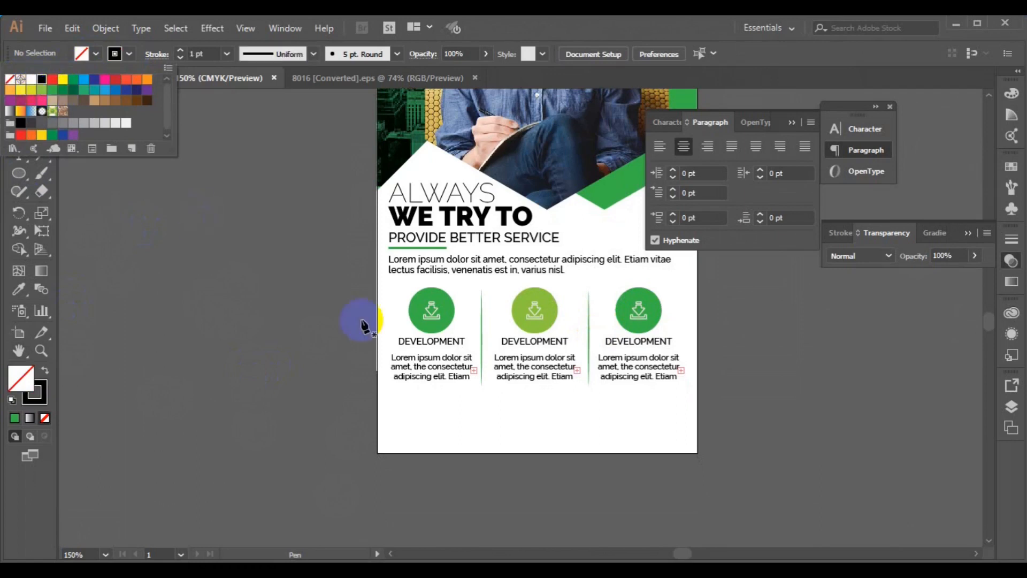
pyautogui.click(379, 393)
# Step: Draw a diagonal line from the left edge and a horizontal line below the columns
pyautogui.click(377, 392)
pyautogui.click(452, 466)
pyautogui.keyDown('ctrl'); pyautogui.click(492, 489); pyautogui.keyUp('ctrl')
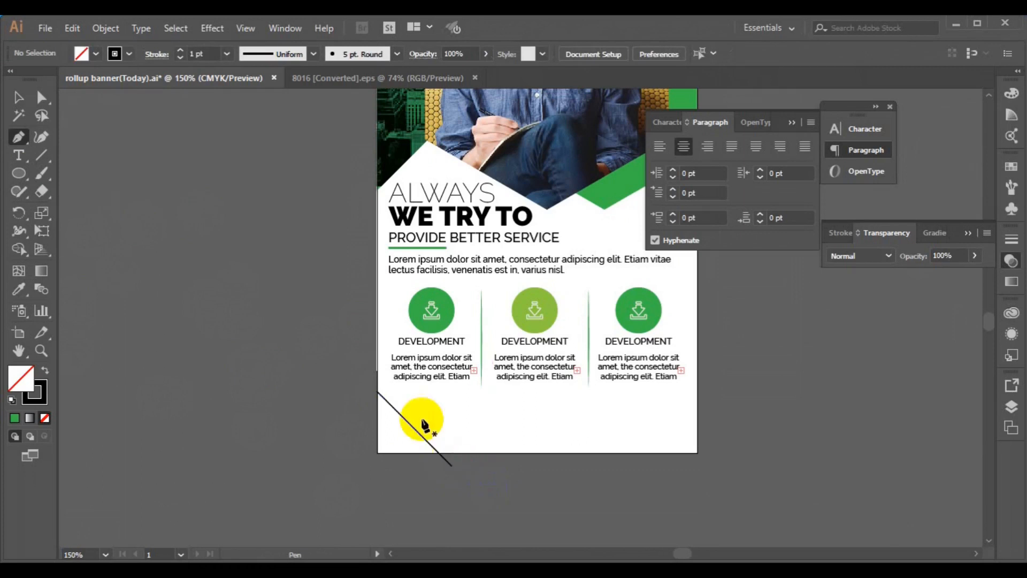
pyautogui.click(369, 401)
pyautogui.click(708, 402)
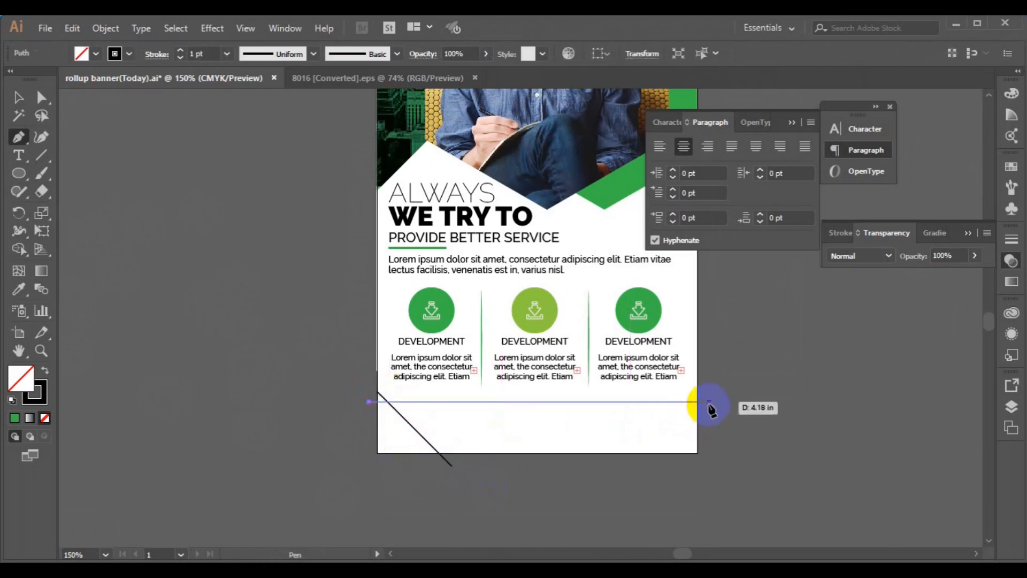
pyautogui.keyDown('ctrl'); pyautogui.click(712, 409); pyautogui.keyUp('ctrl')
# Step: Nudge the diagonal line lower and adjust the horizontal line's ends to about 2.57 in wide
pyautogui.click(19, 98)
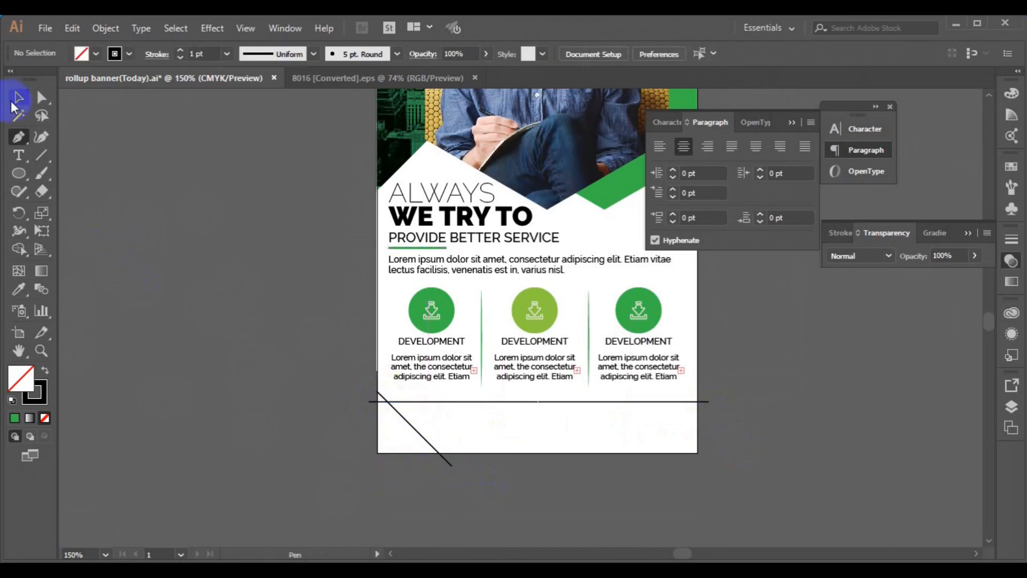
pyautogui.click(417, 431)
pyautogui.moveTo(417, 431); pyautogui.dragTo(415, 448)
pyautogui.click(518, 400)
pyautogui.moveTo(369, 401); pyautogui.dragTo(378, 402)
pyautogui.moveTo(709, 400); pyautogui.dragTo(588, 399)
# Step: Give the diagonal line a green 0.75 pt stroke
pyautogui.click(129, 53)
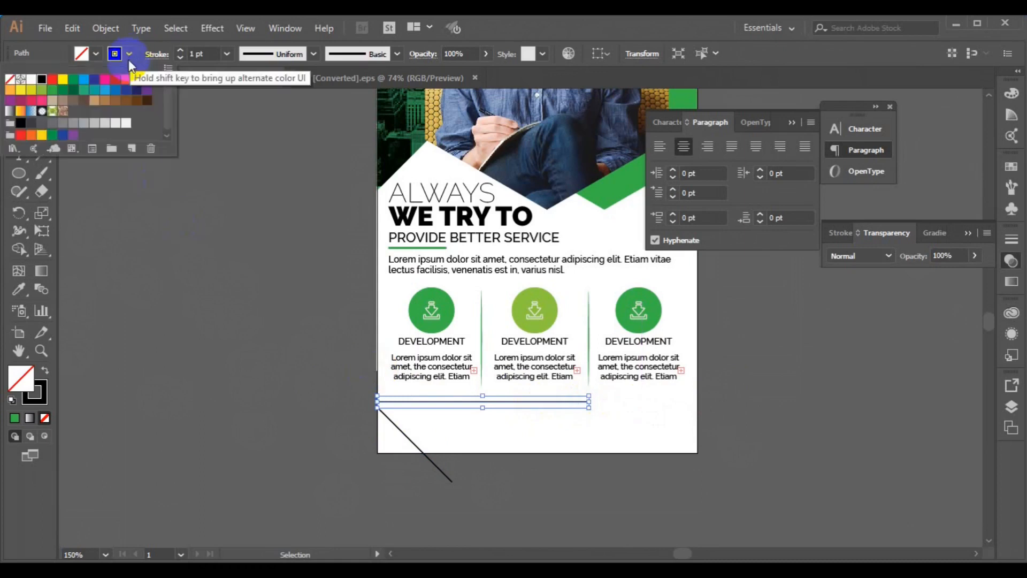
pyautogui.click(63, 92)
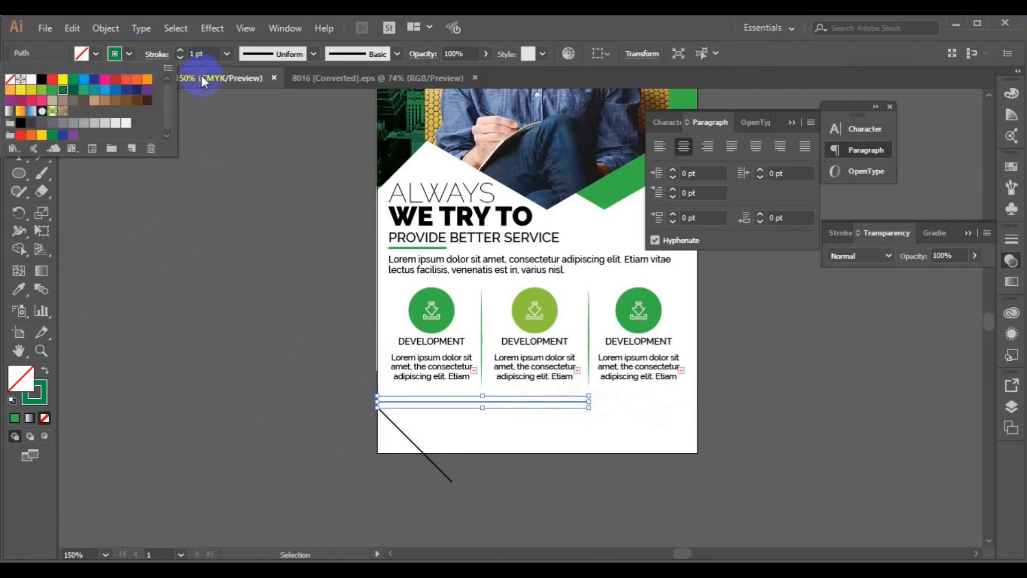
pyautogui.click(227, 53)
pyautogui.click(252, 103)
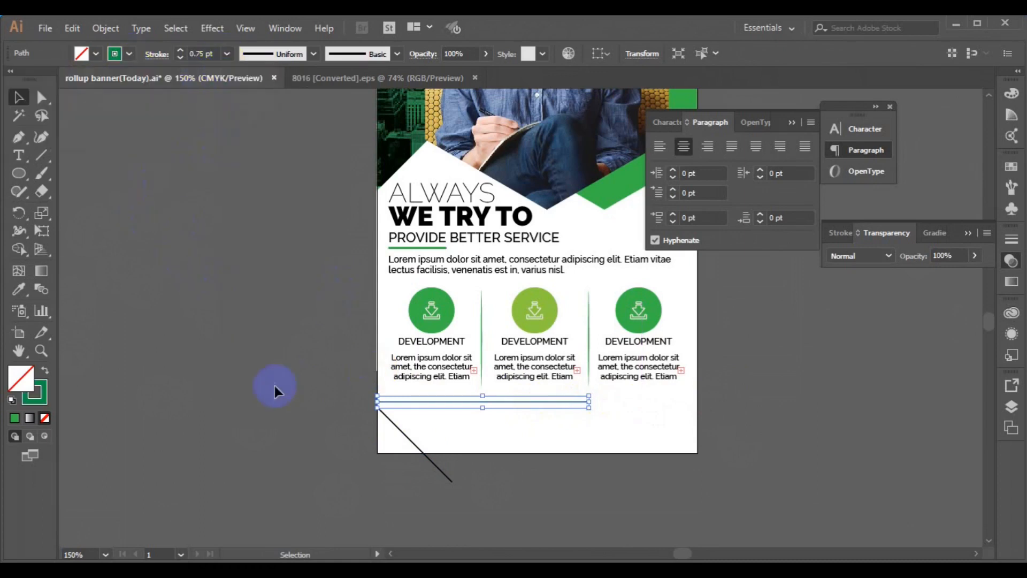
# Step: Select the text column, diagonal line and rectangle for Shape Builder with green fill and no stroke
pyautogui.moveTo(416, 426); pyautogui.dragTo(470, 469)
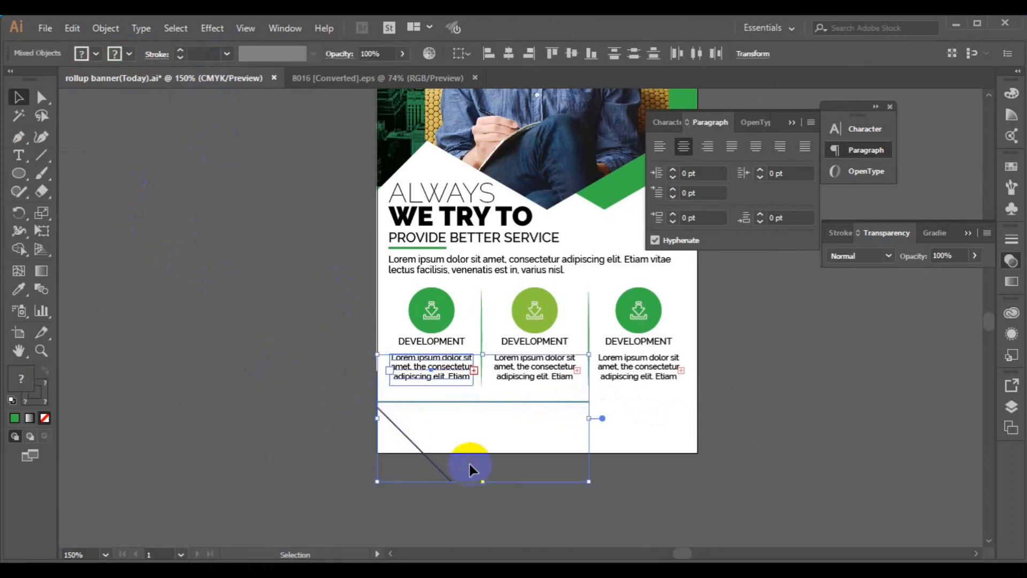
pyautogui.click(19, 249)
pyautogui.click(96, 54)
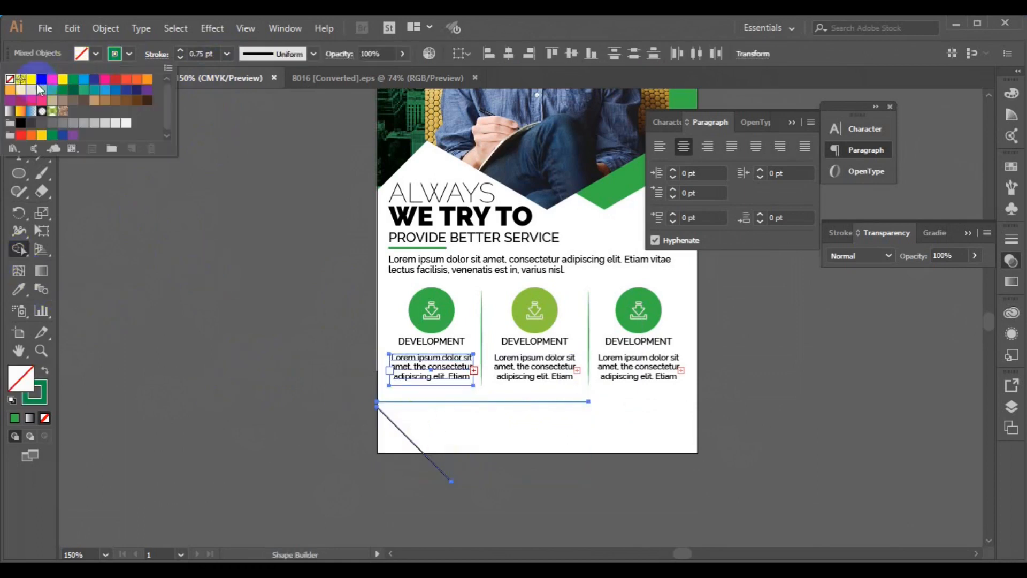
pyautogui.click(42, 98)
pyautogui.click(130, 53)
pyautogui.click(10, 79)
pyautogui.click(391, 436)
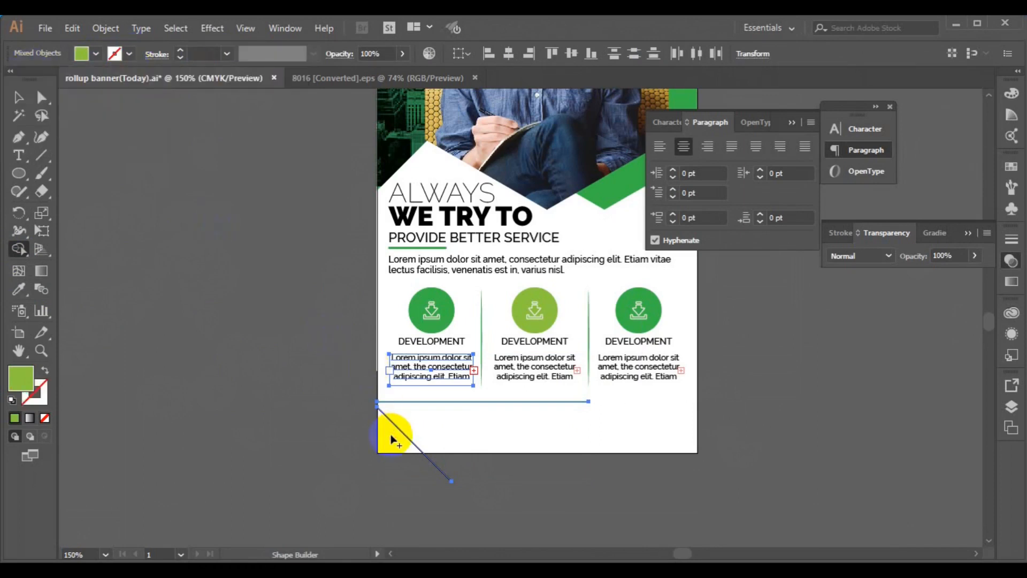
# Step: Draw a helper rectangle over the artboard's lower part, with no fill and a teal outline
pyautogui.click(18, 98)
pyautogui.click(20, 178)
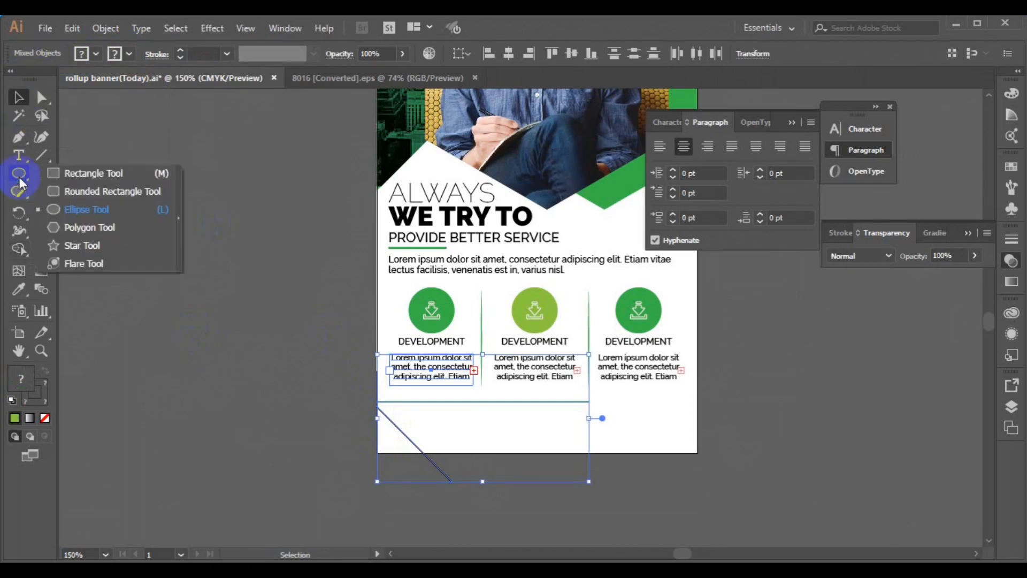
pyautogui.moveTo(19, 180); pyautogui.dragTo(69, 172)
pyautogui.moveTo(376, 279)
pyautogui.mouseDown()
pyautogui.moveTo(437, 327)
pyautogui.moveTo(672, 454)
pyautogui.moveTo(698, 453)
pyautogui.mouseUp()
pyautogui.click(114, 53)
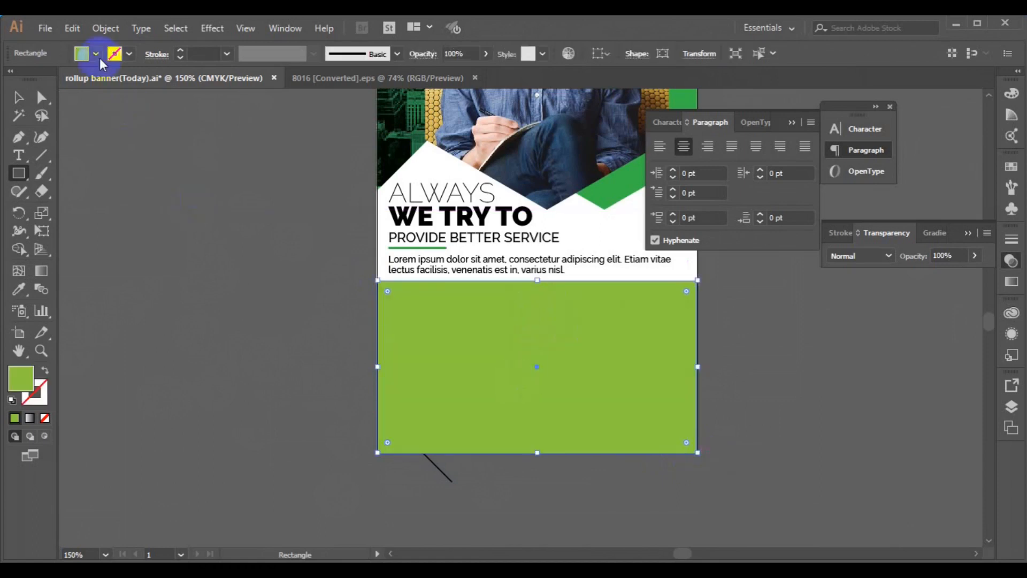
pyautogui.click(129, 54)
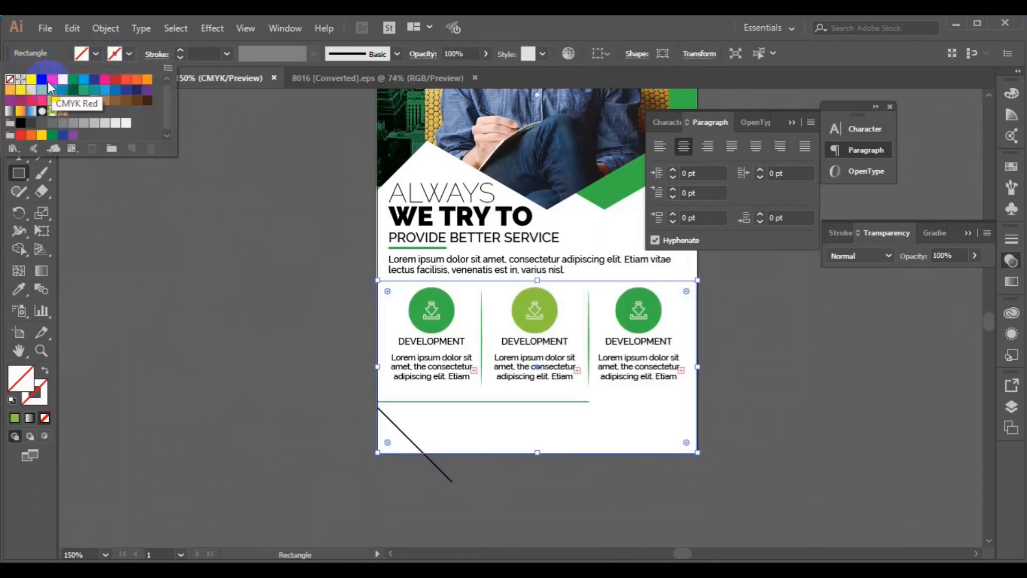
pyautogui.click(10, 79)
pyautogui.click(27, 178)
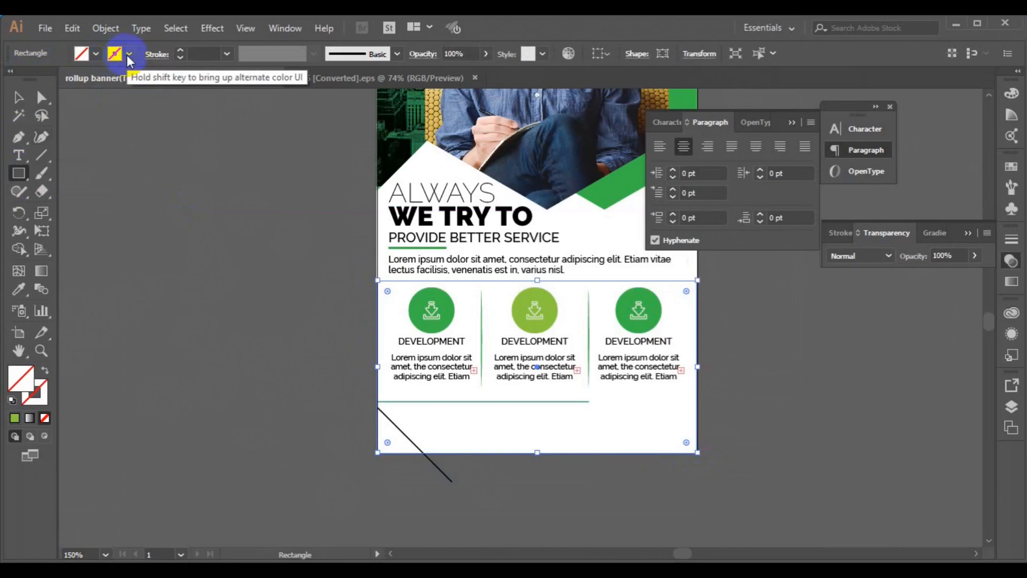
pyautogui.click(114, 54)
pyautogui.click(94, 89)
# Step: Shape-build the lower-left corner triangle from the rectangle and diagonal line, filled green with no stroke
pyautogui.click(18, 97)
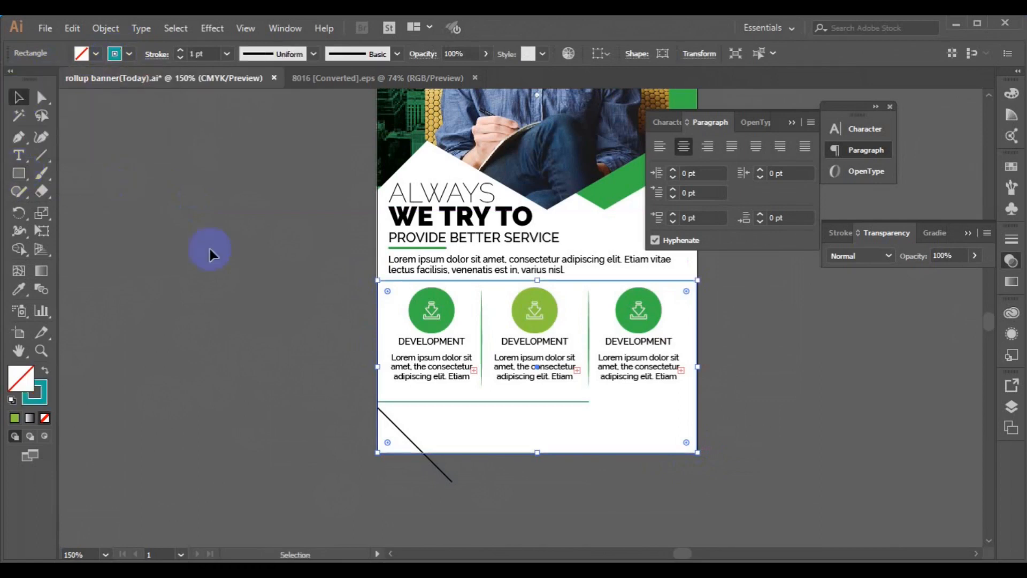
pyautogui.keyDown('shift'); pyautogui.click(409, 441); pyautogui.keyUp('shift')
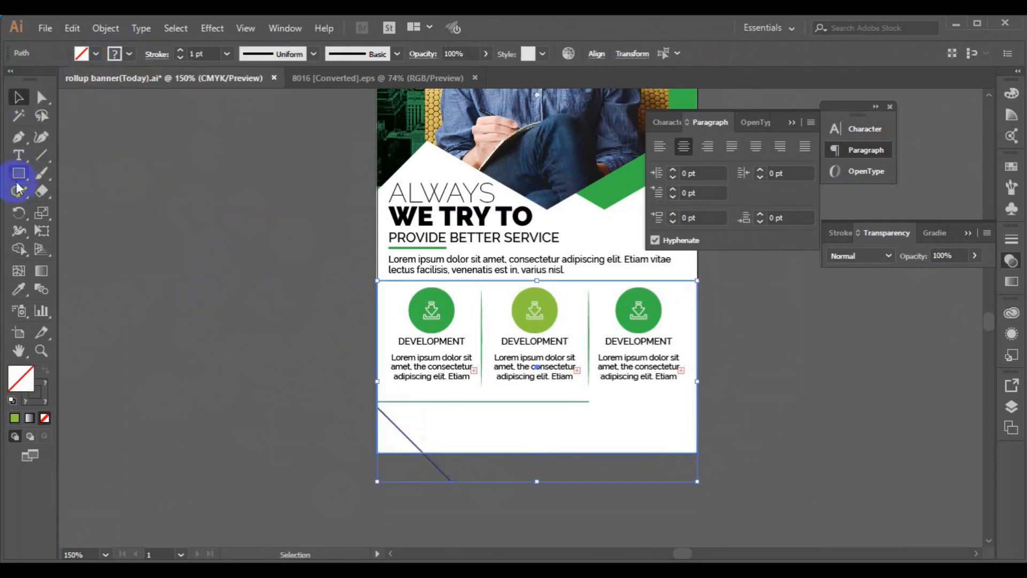
pyautogui.click(19, 250)
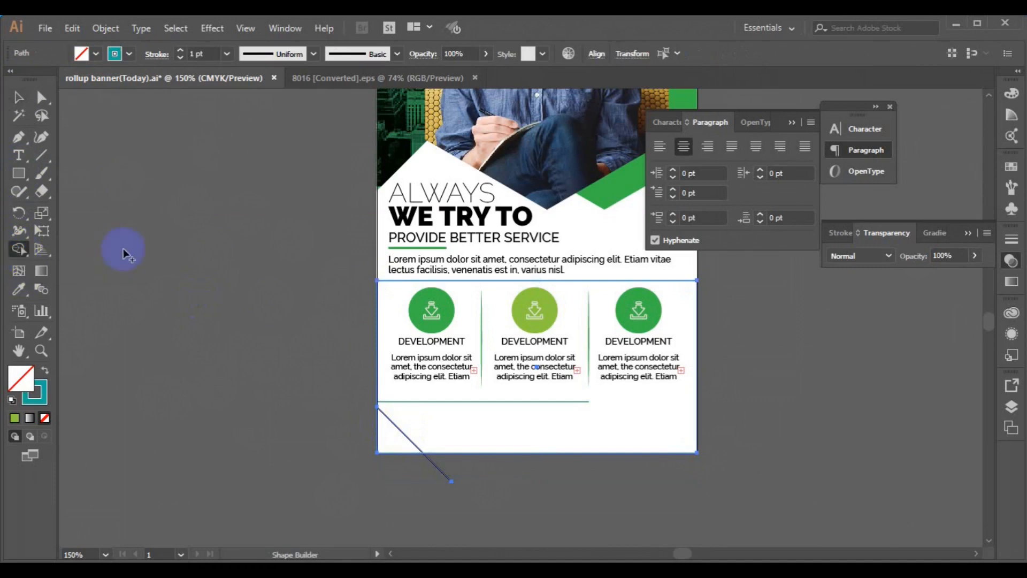
pyautogui.click(94, 54)
pyautogui.click(43, 92)
pyautogui.click(130, 54)
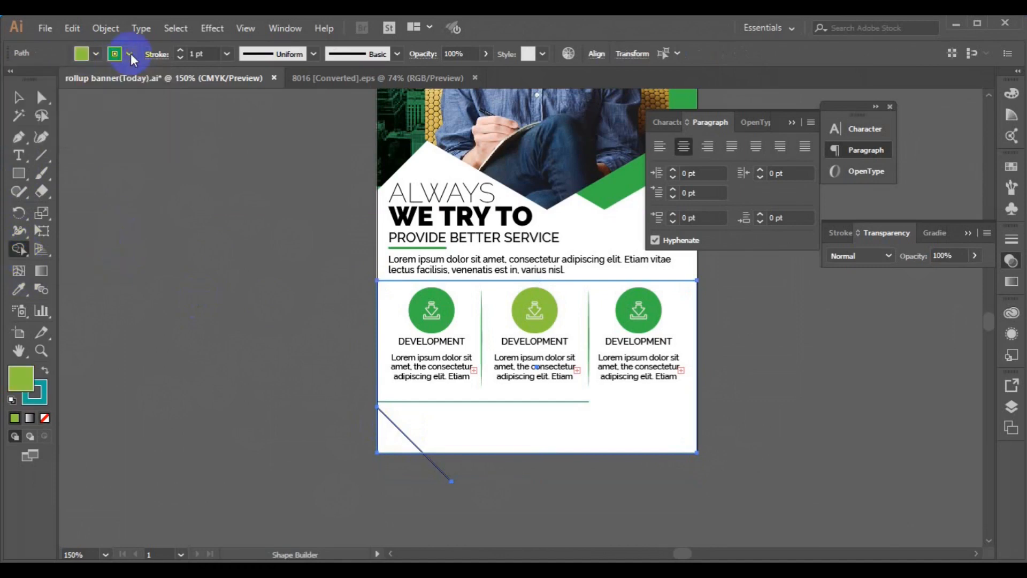
pyautogui.click(10, 79)
pyautogui.click(389, 430)
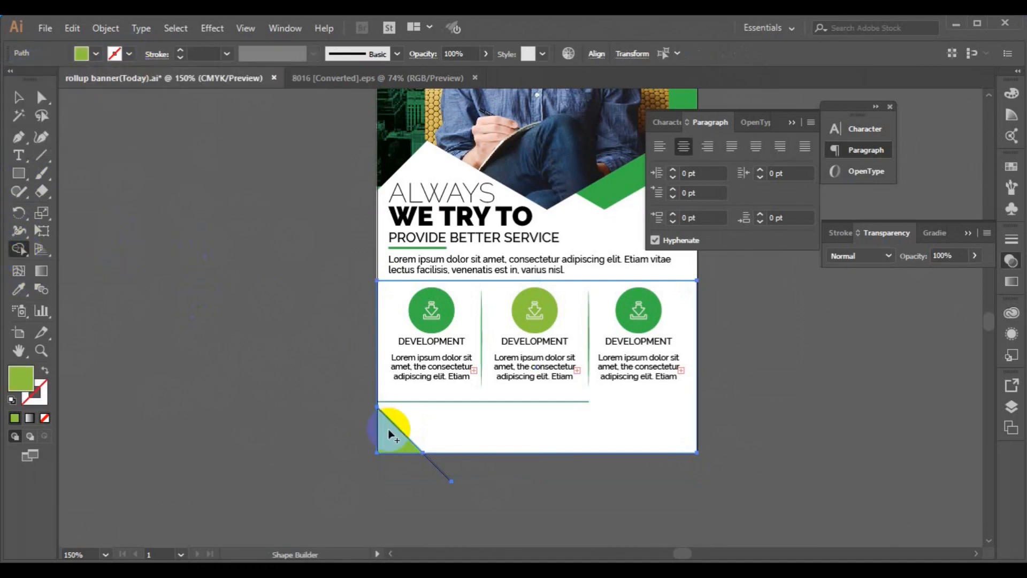
# Step: Delete the leftover diagonal line overhang and the teal helper rectangle
pyautogui.click(16, 100)
pyautogui.click(337, 415)
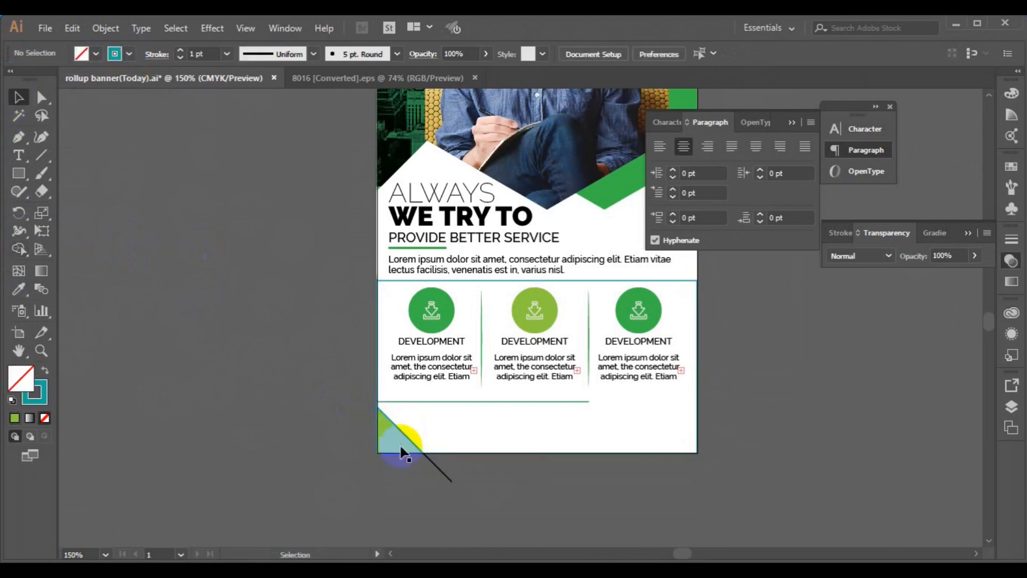
pyautogui.click(444, 474)
pyautogui.press('Delete')
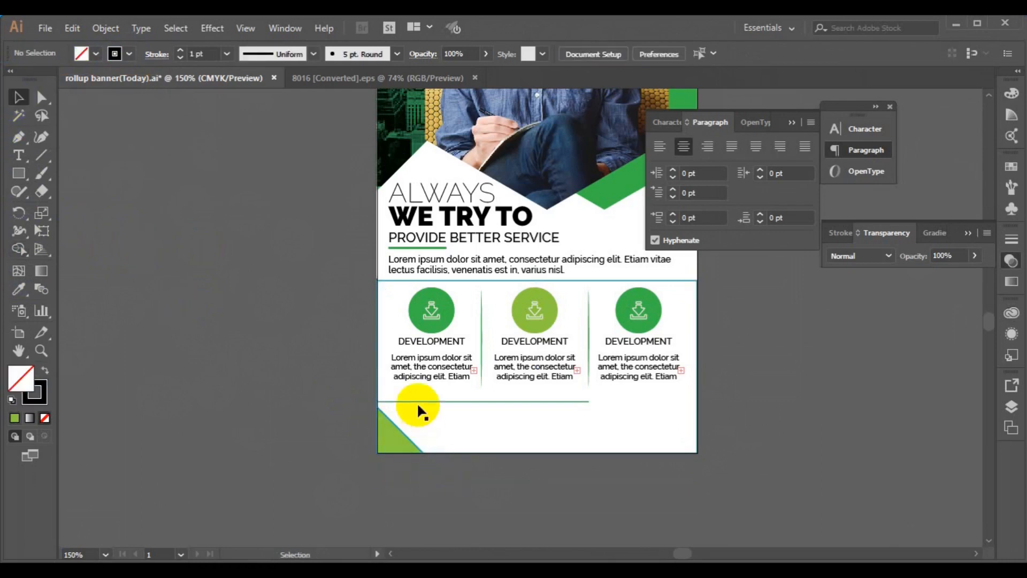
pyautogui.click(457, 277)
pyautogui.press('Delete')
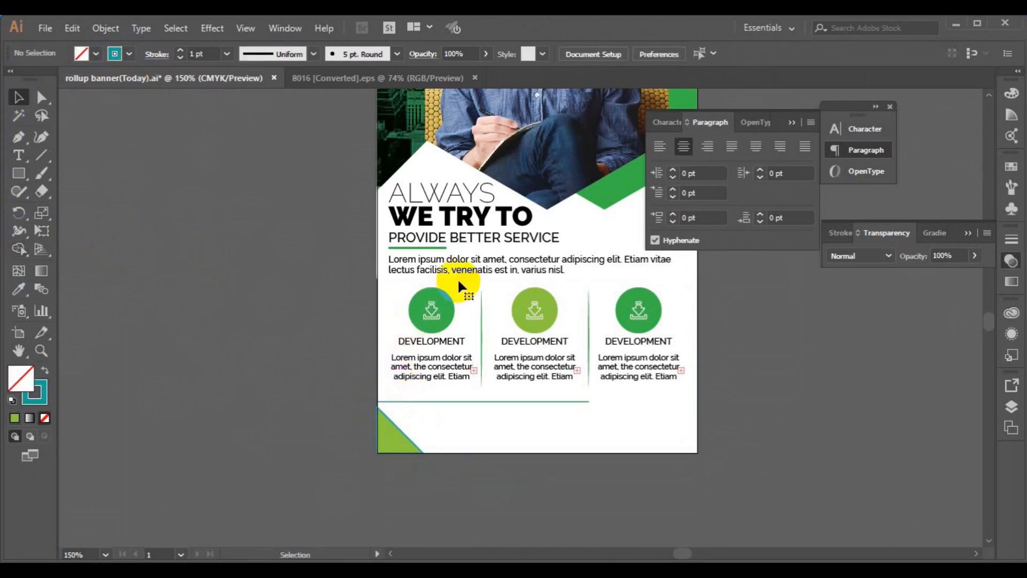
# Step: Add 'CONTACT US NOW' text below the columns and colour 'US NOW' with the icon green
pyautogui.click(17, 156)
pyautogui.click(610, 401)
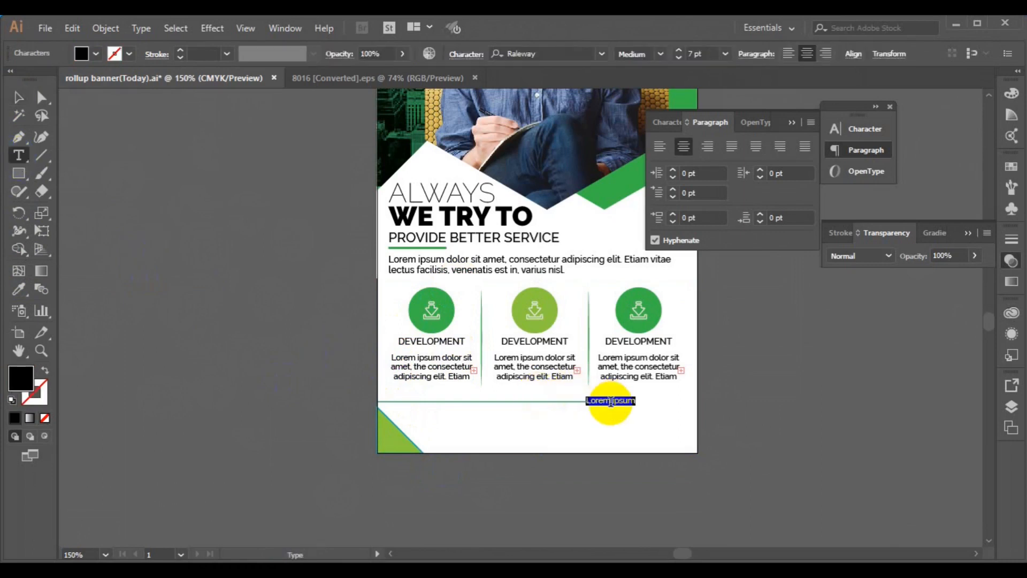
pyautogui.write('CONTACT US NOW')
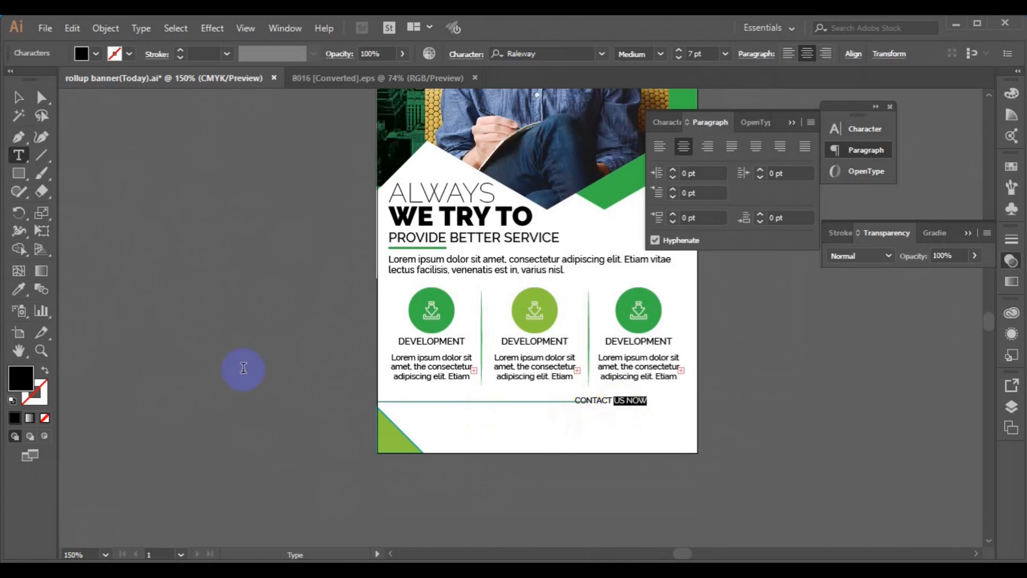
pyautogui.click(18, 291)
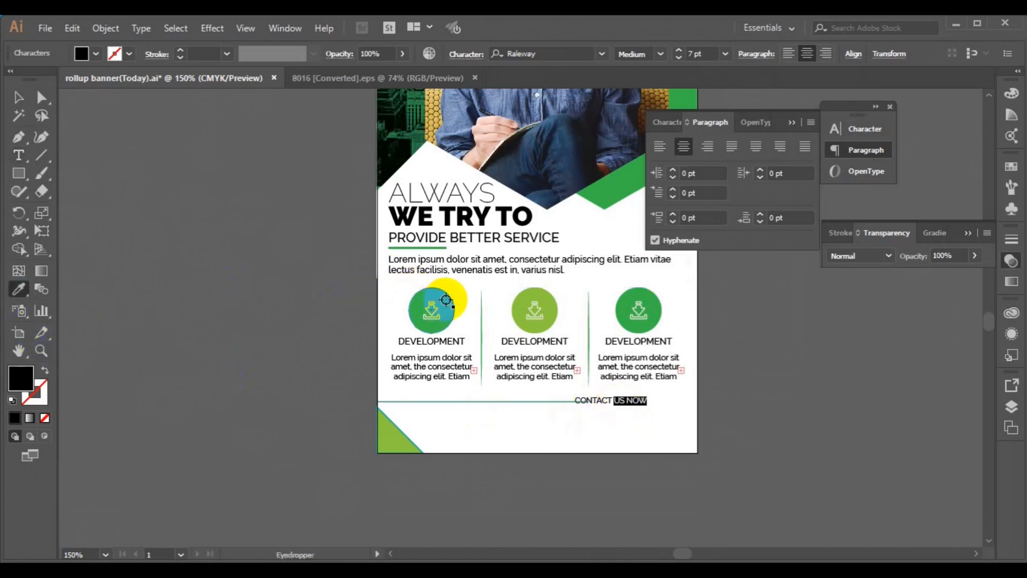
pyautogui.click(433, 304)
# Step: Move the label right and vertically centre it with the green divider line
pyautogui.click(18, 97)
pyautogui.click(600, 401)
pyautogui.moveTo(602, 403); pyautogui.dragTo(636, 397)
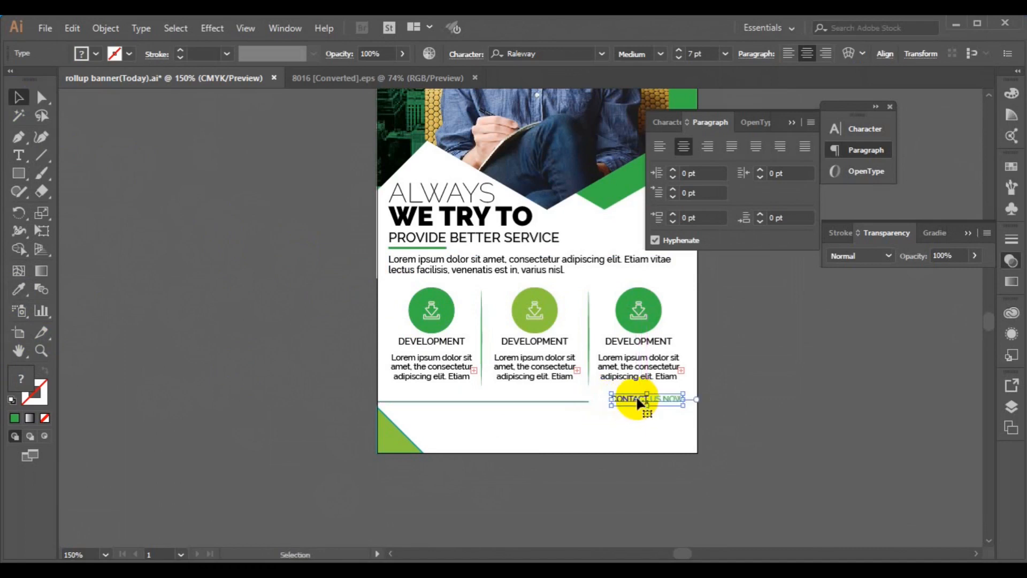
pyautogui.keyDown('shift'); pyautogui.click(579, 400); pyautogui.keyUp('shift')
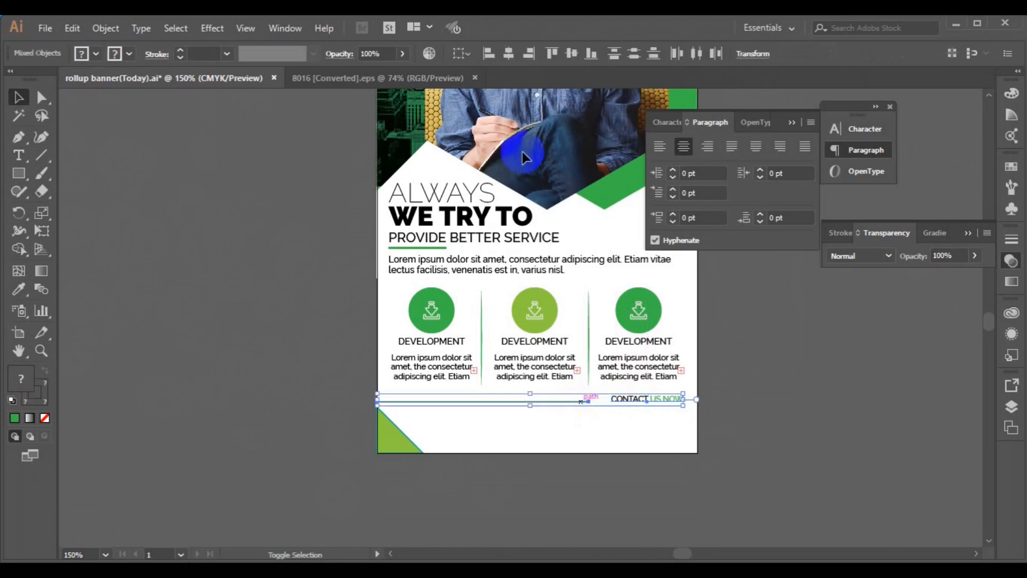
pyautogui.click(515, 55)
pyautogui.hotkey('ctrl', 'z')
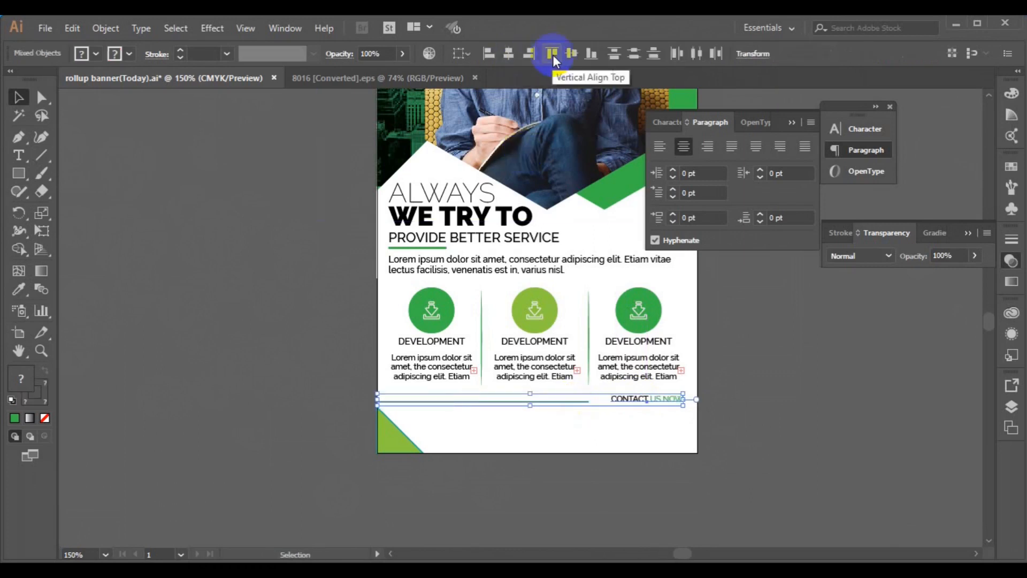
pyautogui.click(567, 57)
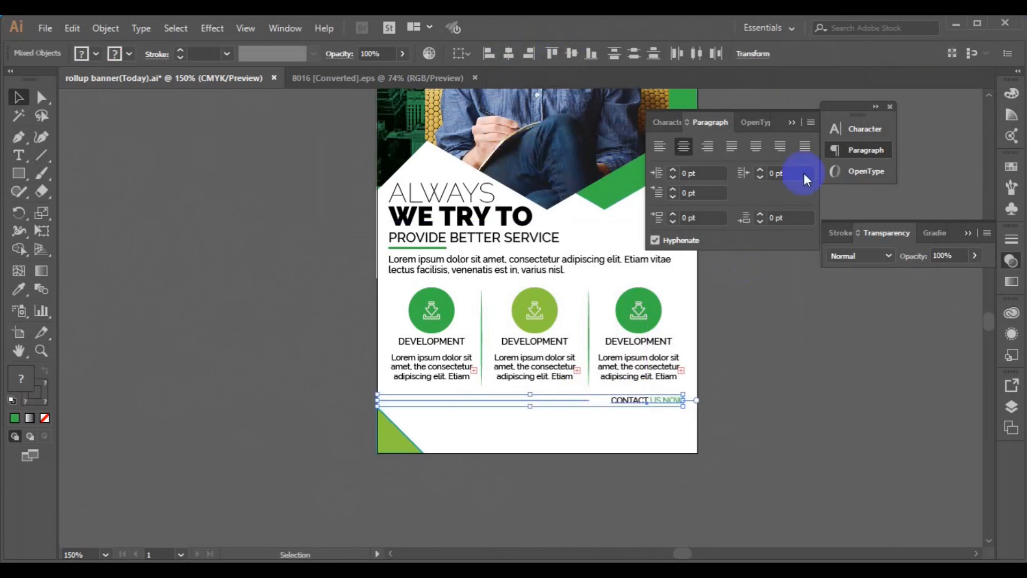
pyautogui.click(813, 290)
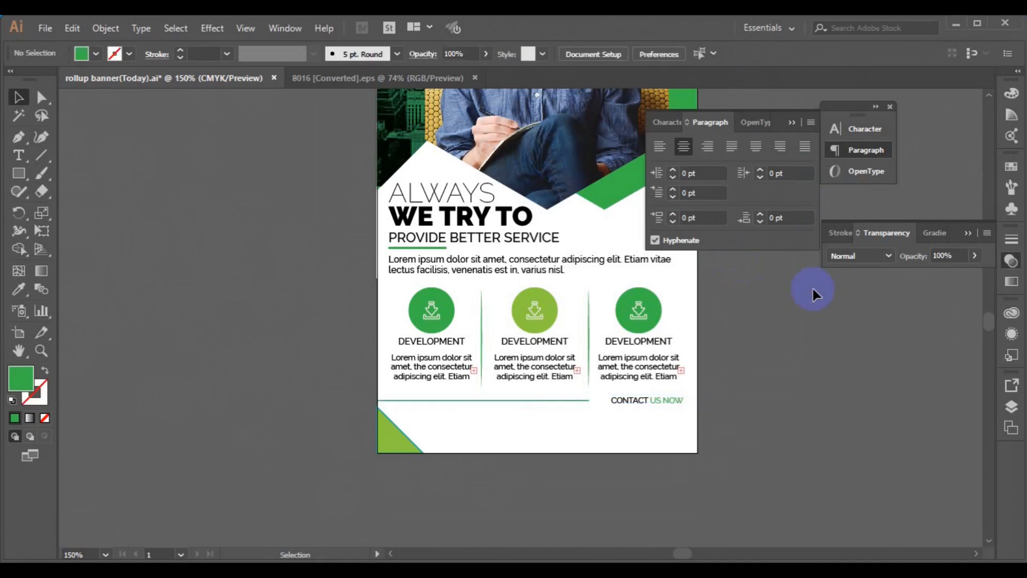
# Step: Start a new text label reading 'one' on the empty canvas
pyautogui.click(19, 155)
pyautogui.click(212, 378)
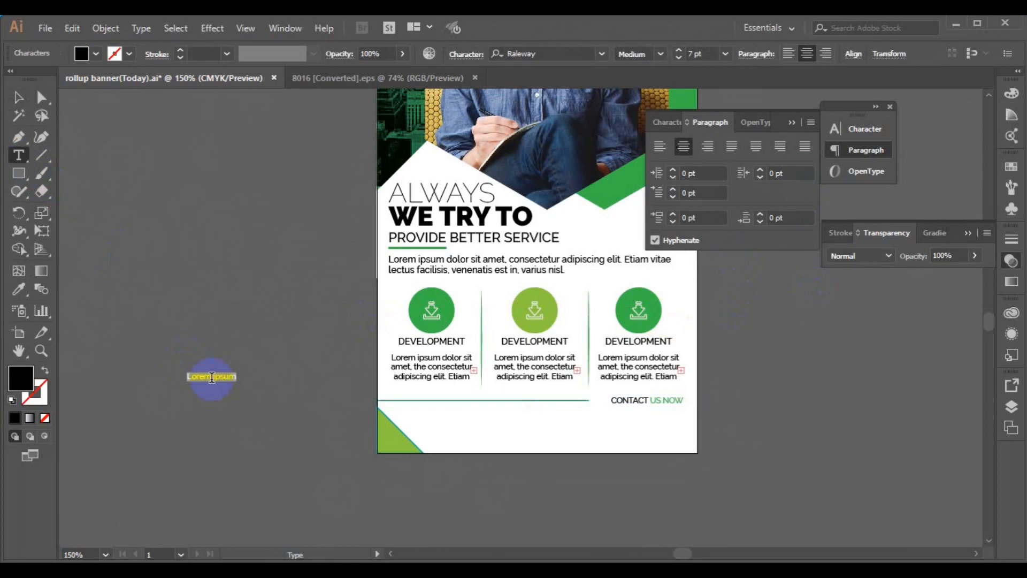
pyautogui.write('one')
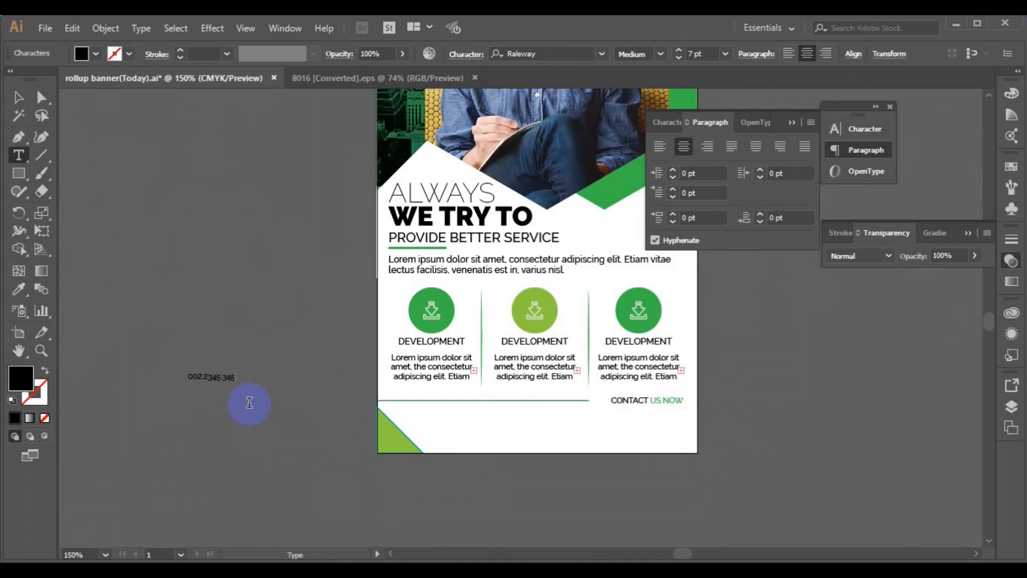
# Step: Change the phone number's font from Raleway to Roboto Bold
pyautogui.click(18, 97)
pyautogui.click(211, 376)
pyautogui.click(530, 54)
pyautogui.write('robo')
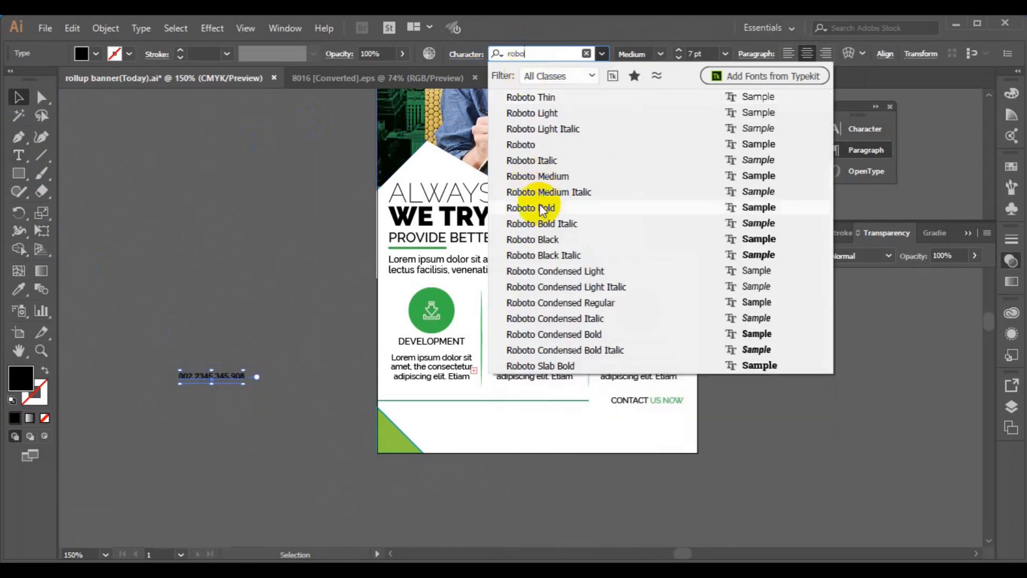
pyautogui.click(541, 208)
# Step: Move the phone number under CONTACT US NOW and right-align the two
pyautogui.moveTo(217, 377); pyautogui.dragTo(659, 413)
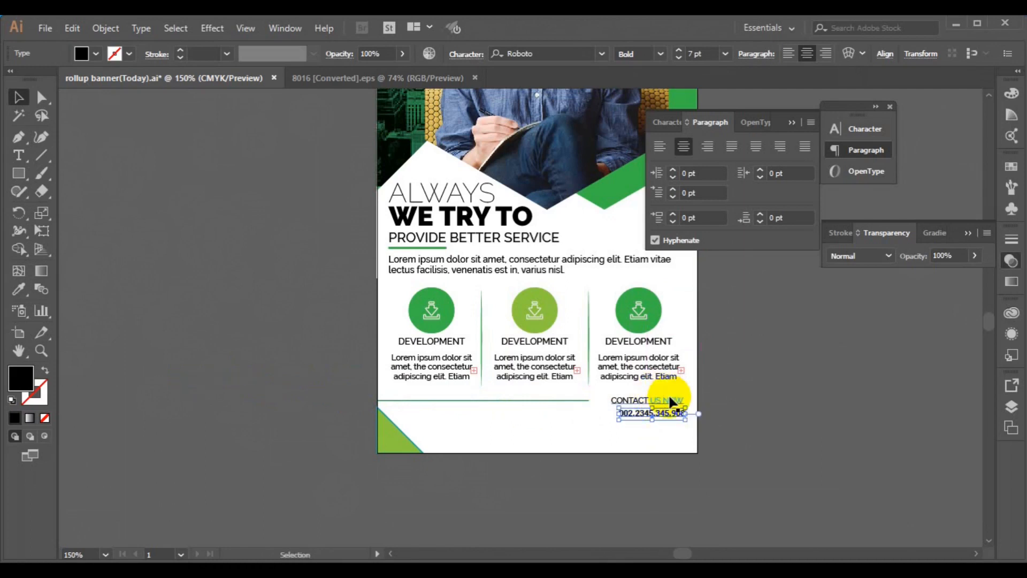
pyautogui.keyDown('shift'); pyautogui.click(671, 400); pyautogui.keyUp('shift')
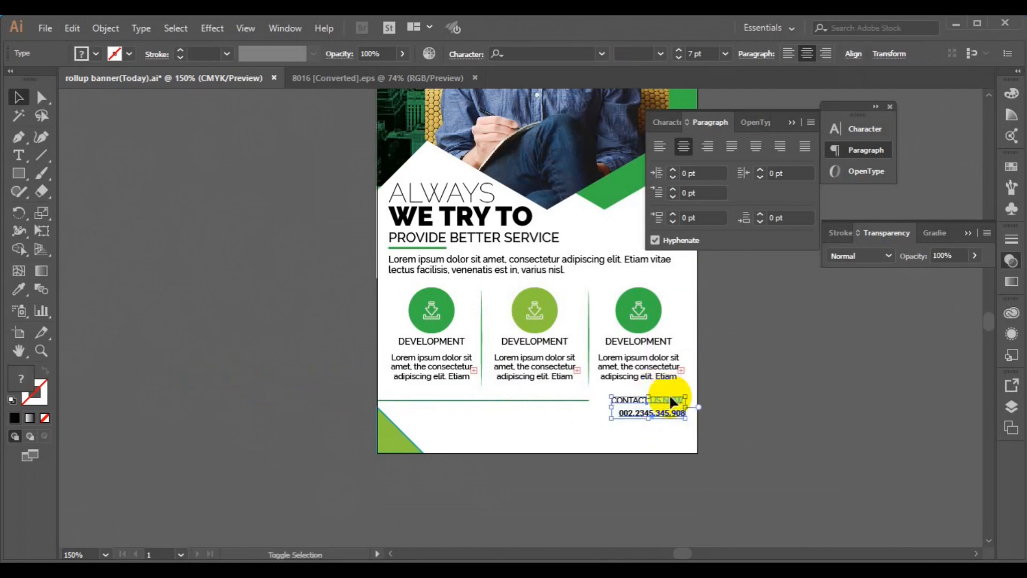
pyautogui.click(851, 54)
pyautogui.click(756, 95)
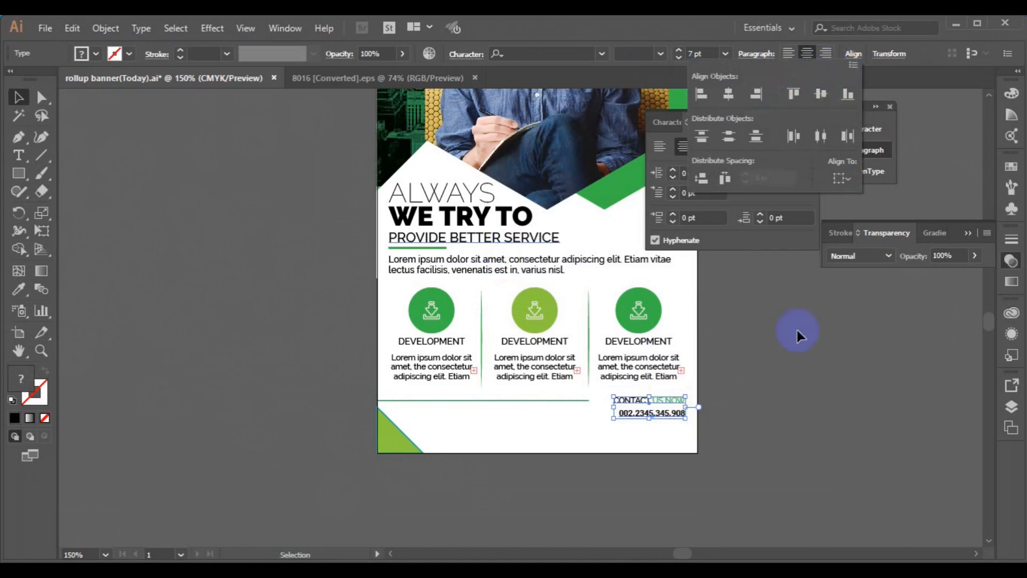
pyautogui.click(791, 405)
pyautogui.click(672, 414)
pyautogui.moveTo(673, 414); pyautogui.dragTo(670, 432)
pyautogui.press('Escape')
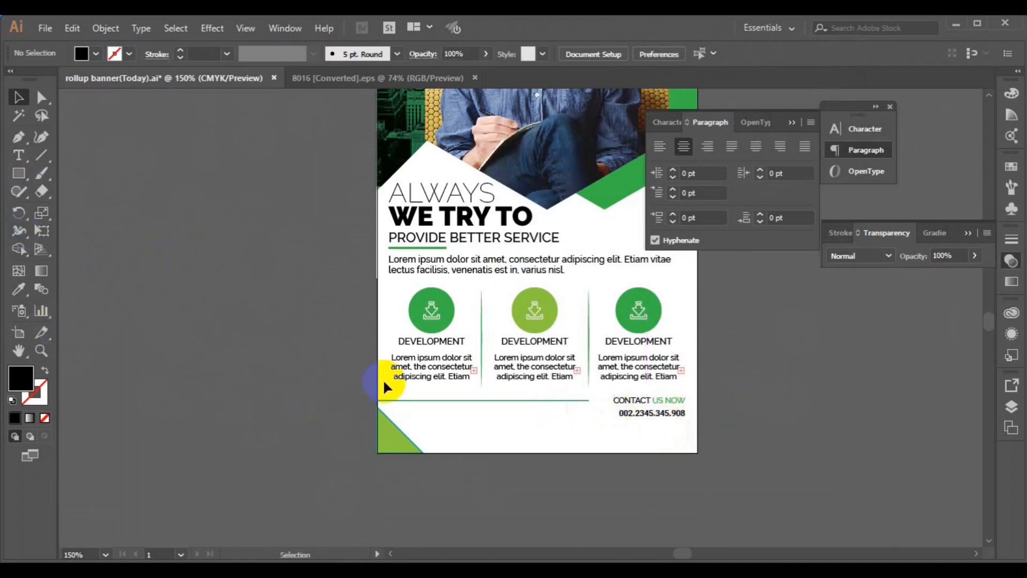
# Step: Enlarge the phone number to 10 pt and realign it beneath CONTACT US NOW
pyautogui.click(620, 413)
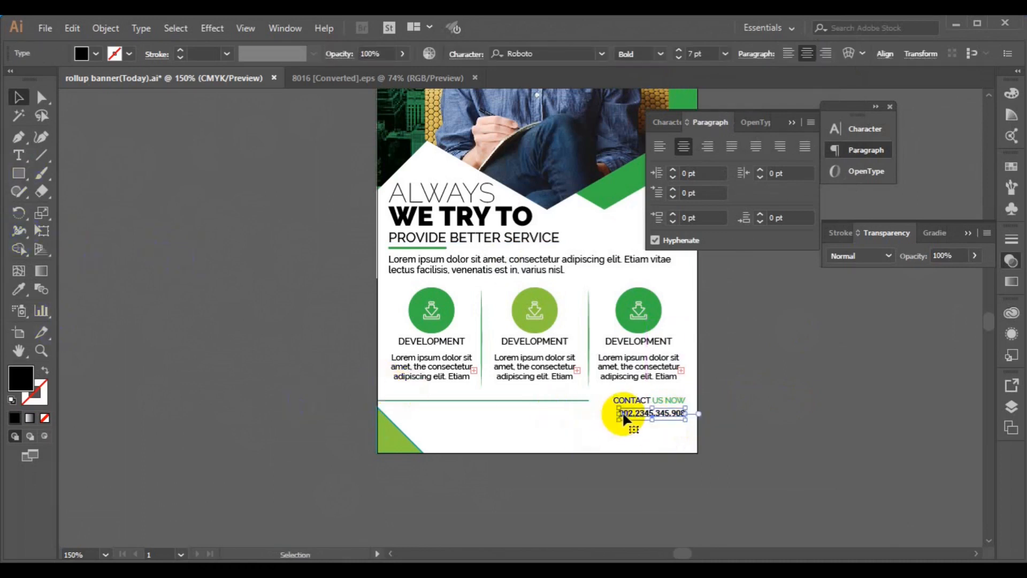
pyautogui.click(725, 55)
pyautogui.click(742, 161)
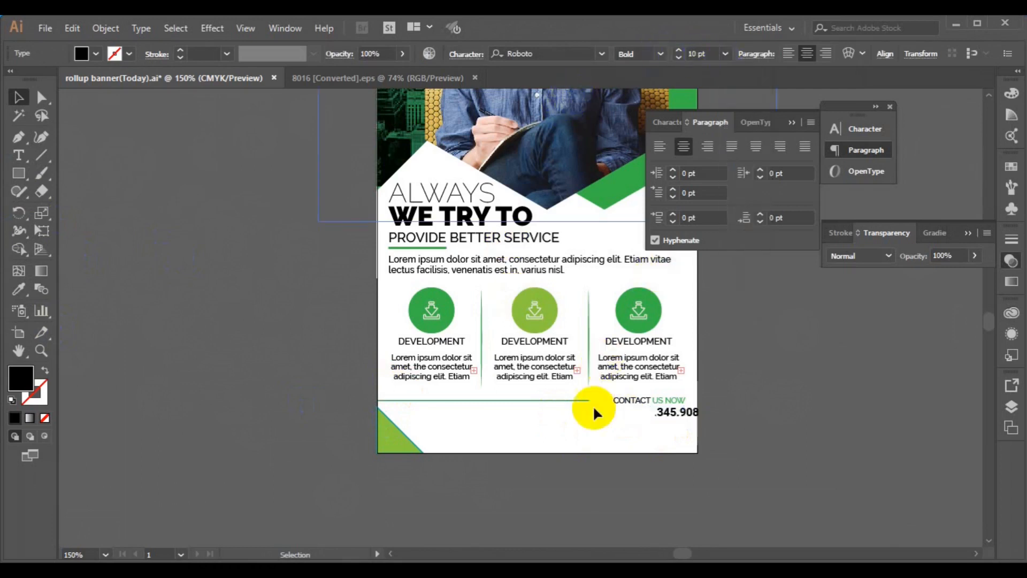
pyautogui.moveTo(694, 424); pyautogui.dragTo(664, 424)
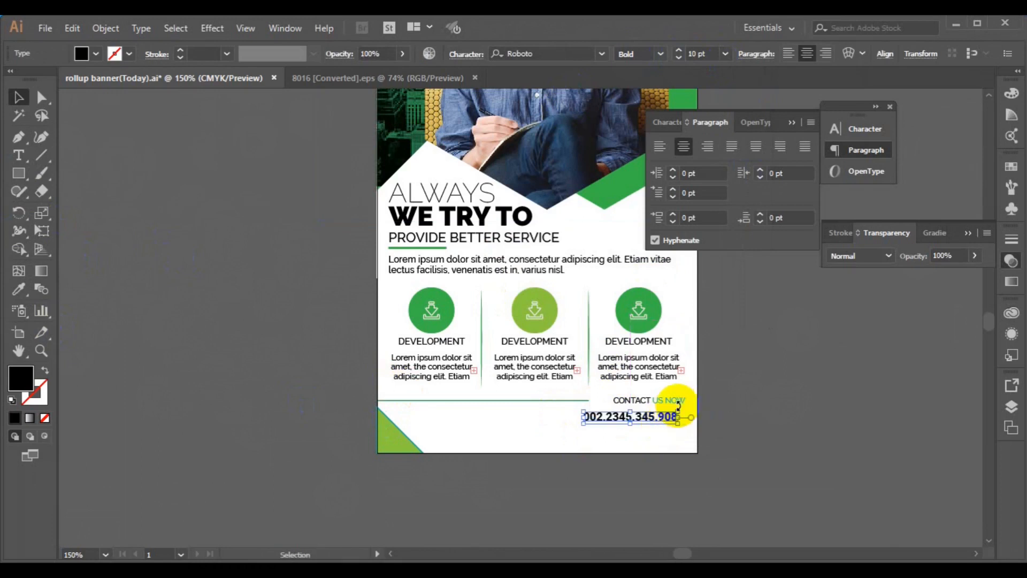
pyautogui.moveTo(663, 422); pyautogui.dragTo(673, 407)
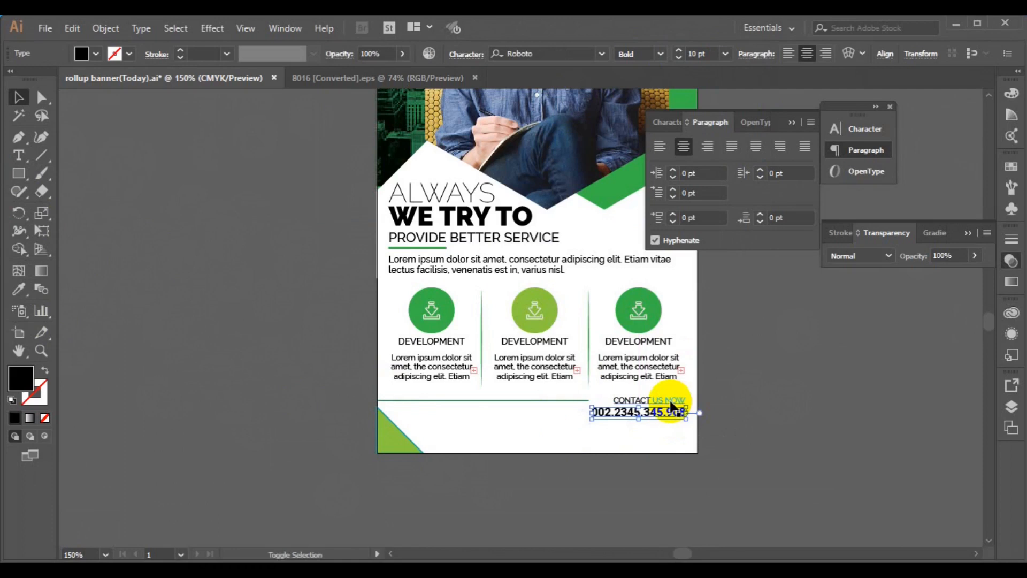
pyautogui.keyDown('shift'); pyautogui.click(670, 400); pyautogui.keyUp('shift')
pyautogui.click(853, 53)
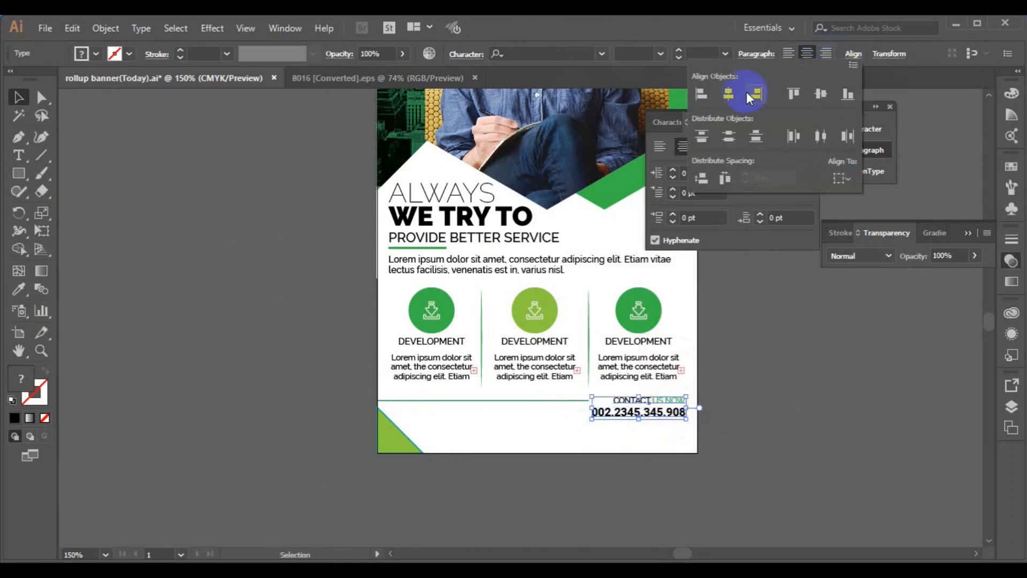
pyautogui.click(550, 431)
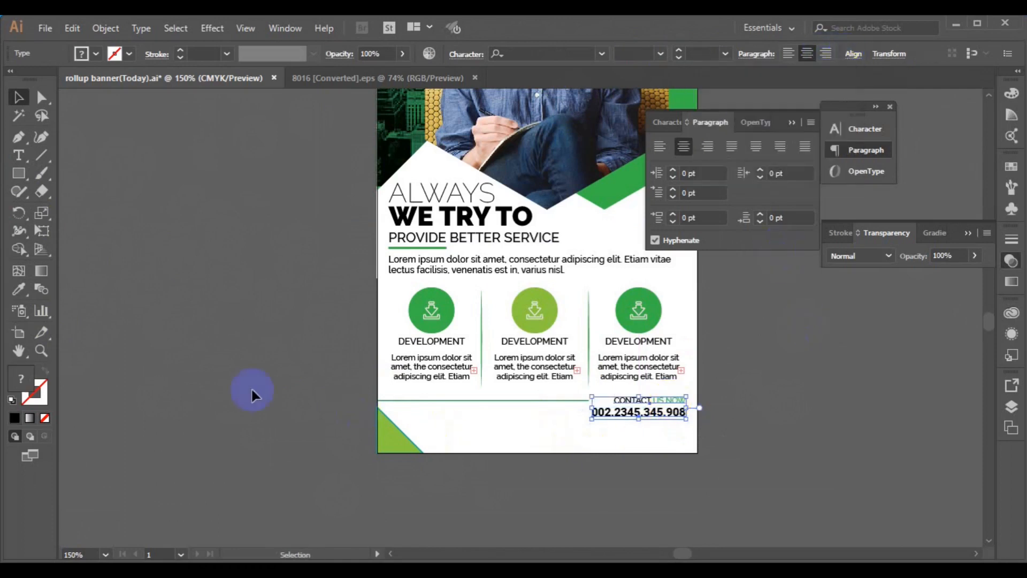
pyautogui.click(208, 381)
# Step: Replace the placeholder with a footer line listing the website and e-mail address
pyautogui.press('t')
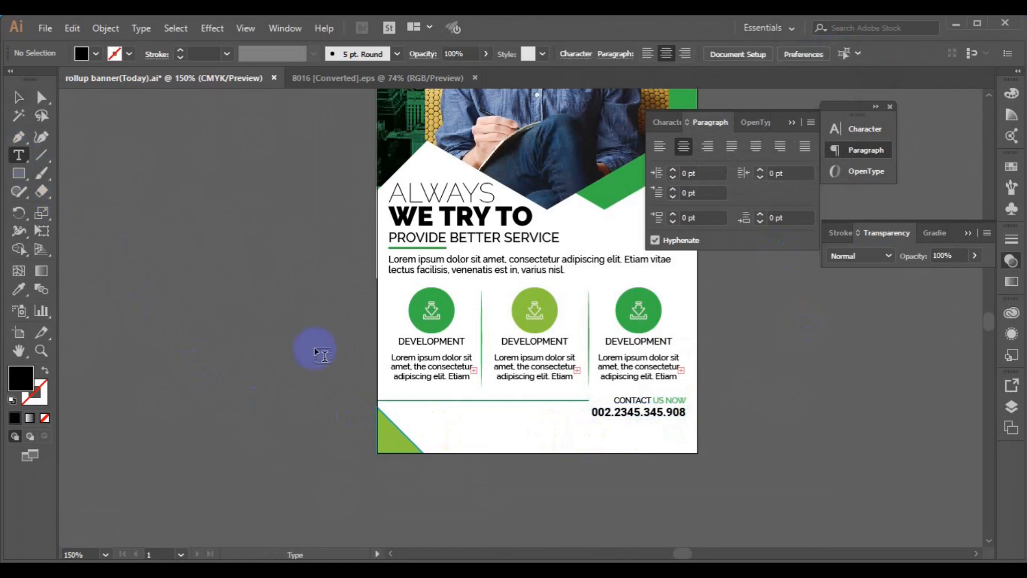
pyautogui.click(504, 425)
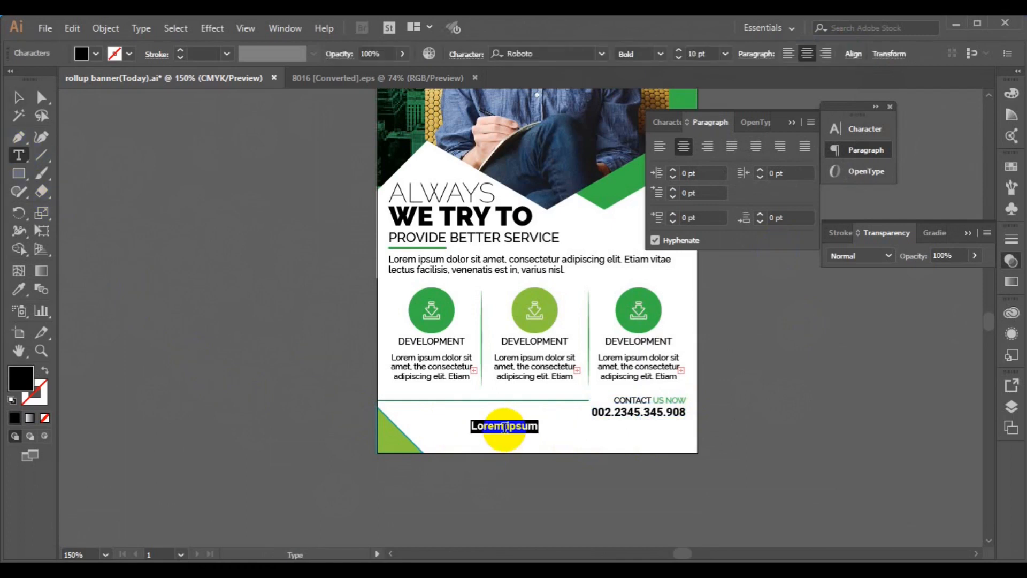
pyautogui.press('BackSpace')
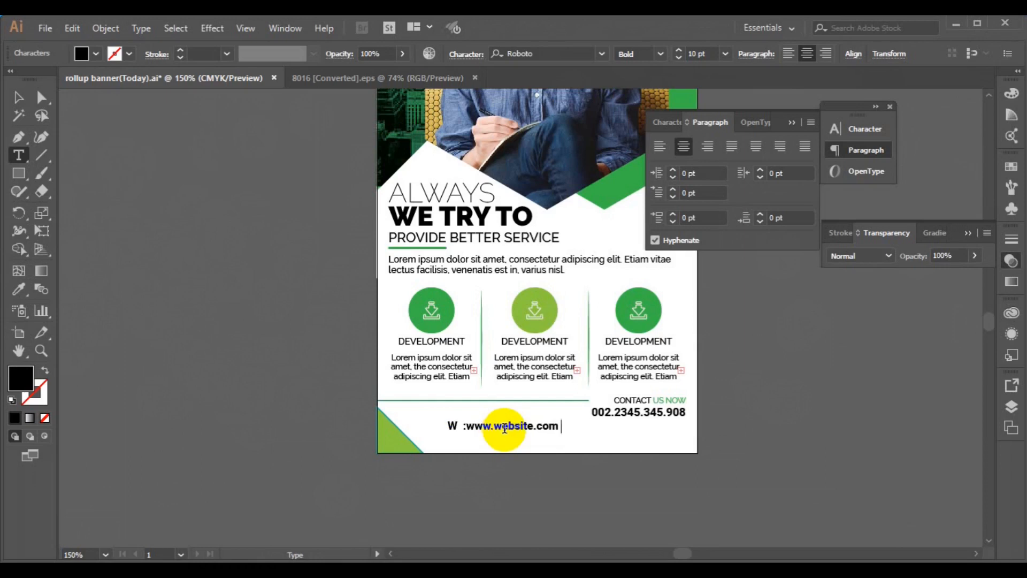
pyautogui.write('M')
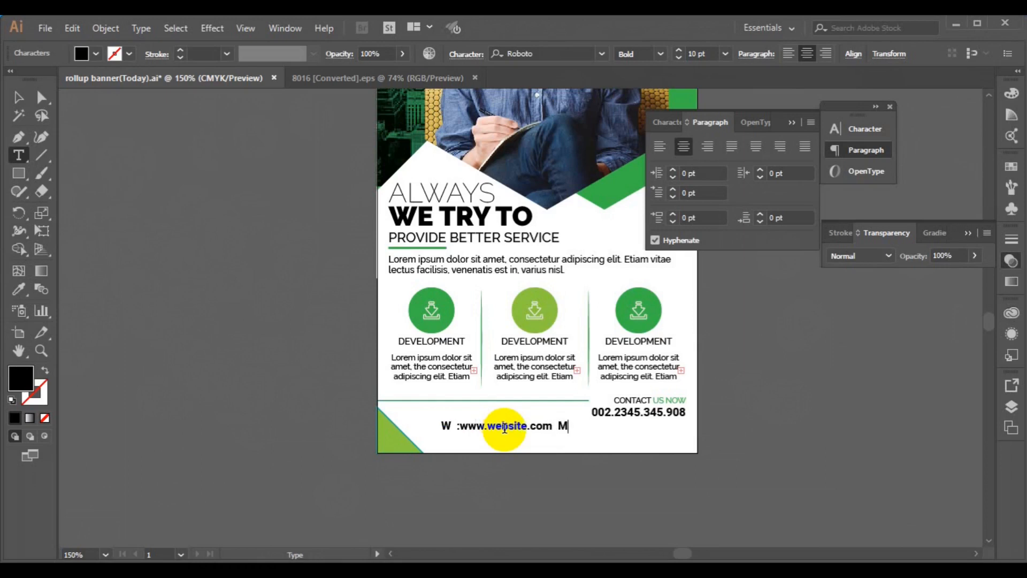
pyautogui.write(' :')
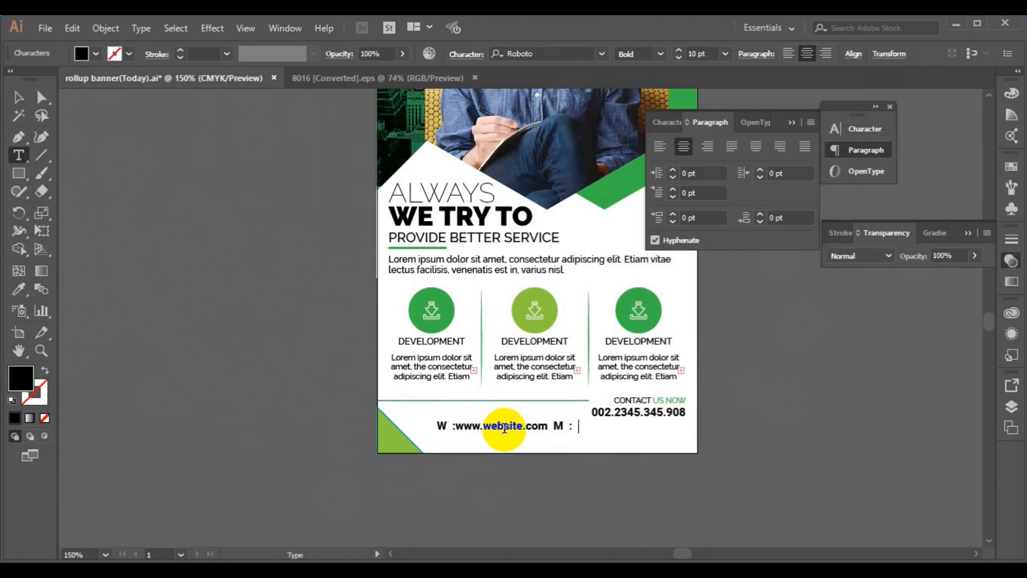
pyautogui.write('info@website.com')
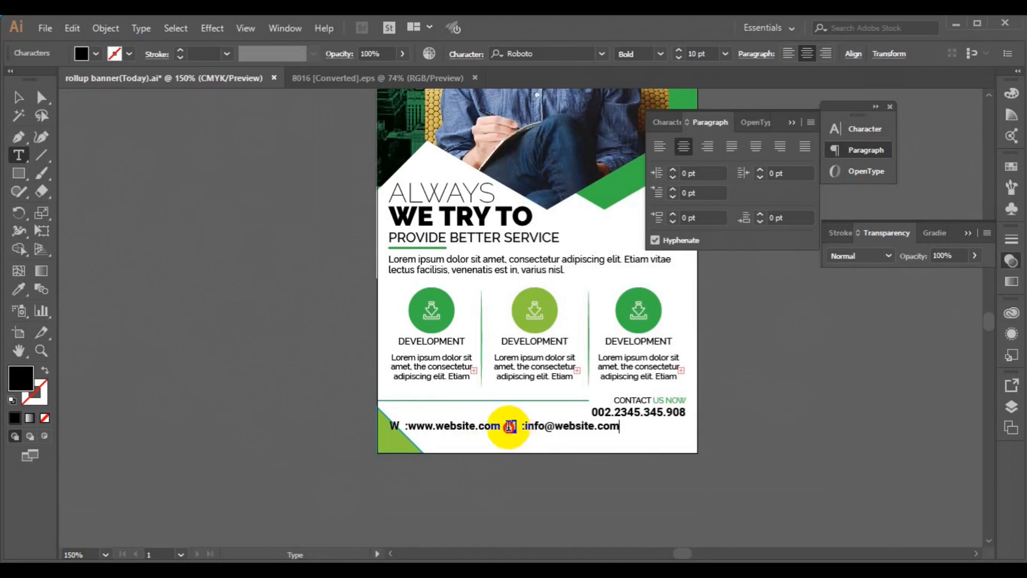
# Step: Colour the W and M labels with the icons' green
pyautogui.click(18, 289)
pyautogui.click(416, 305)
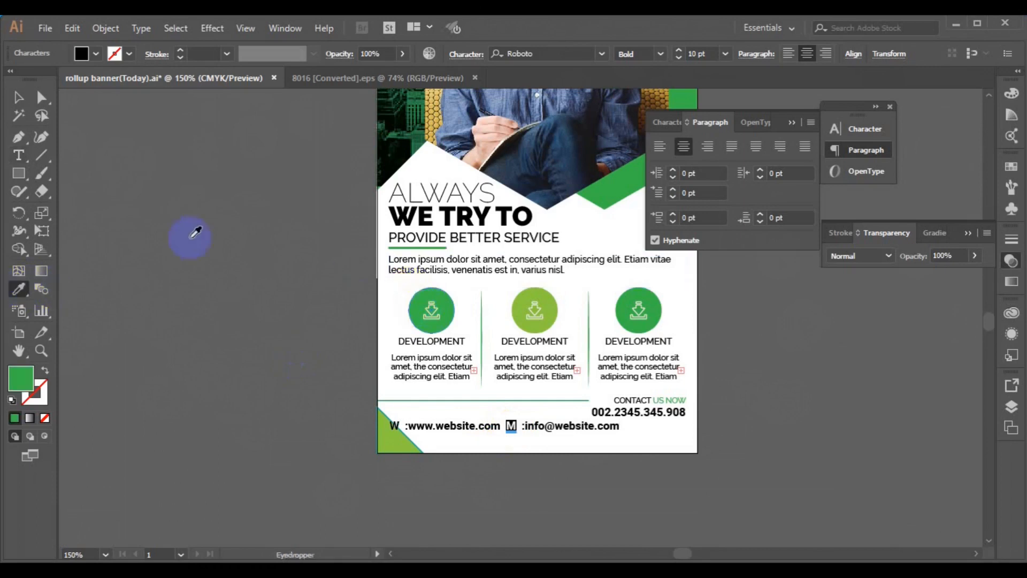
pyautogui.click(19, 97)
pyautogui.click(395, 426)
pyautogui.click(18, 155)
pyautogui.moveTo(389, 426); pyautogui.dragTo(397, 425)
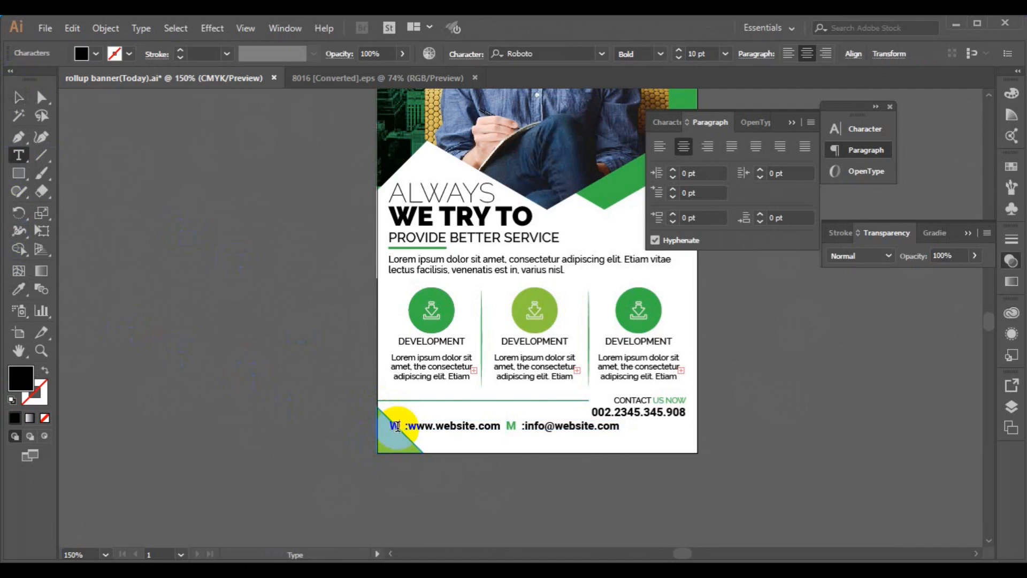
pyautogui.click(19, 289)
pyautogui.click(416, 301)
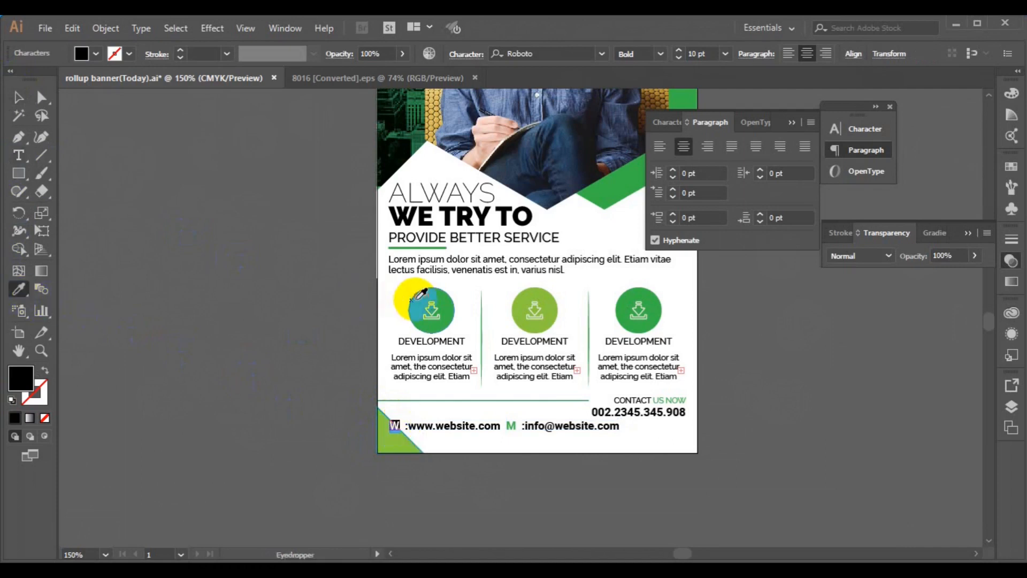
pyautogui.click(22, 104)
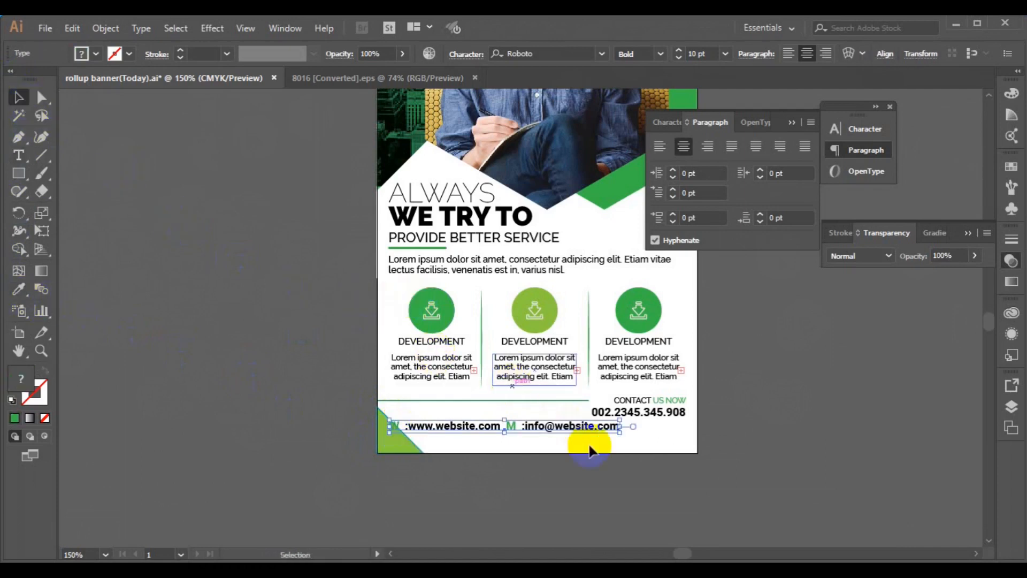
# Step: Type the street address line after the e-mail in the footer text
pyautogui.click(16, 157)
pyautogui.click(618, 426)
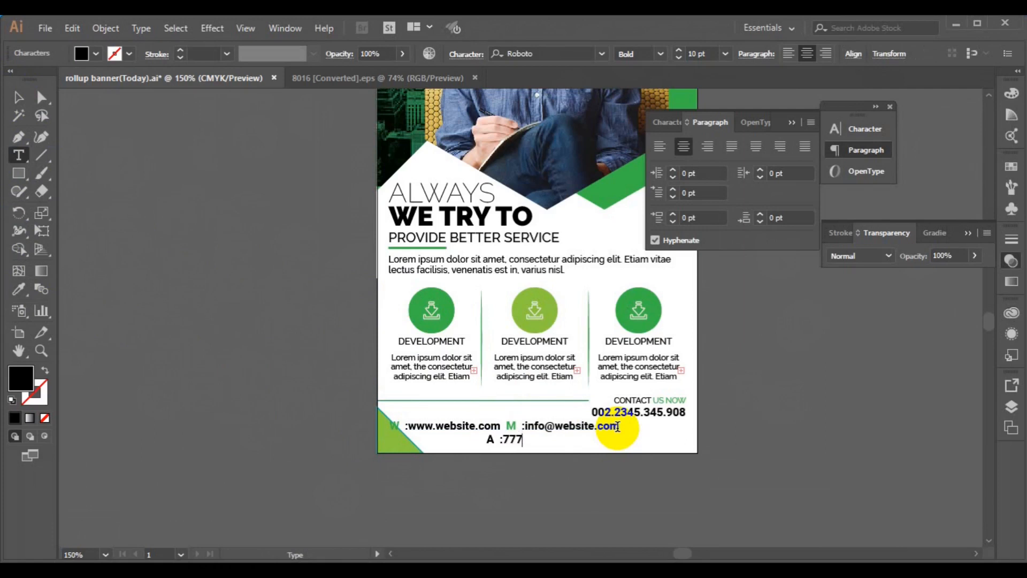
pyautogui.write('enue,Rofo Estate')
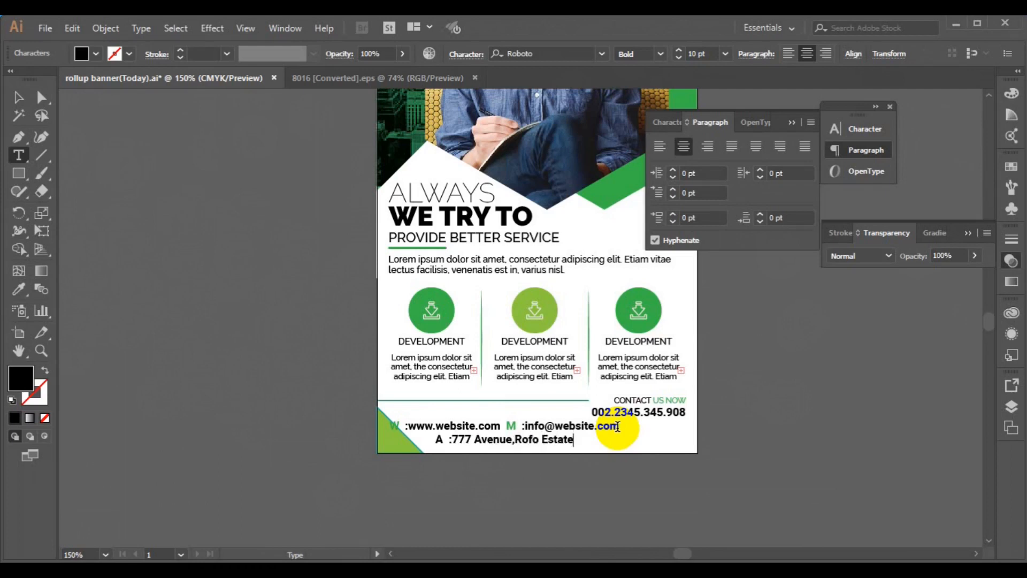
pyautogui.write(',Lagos')
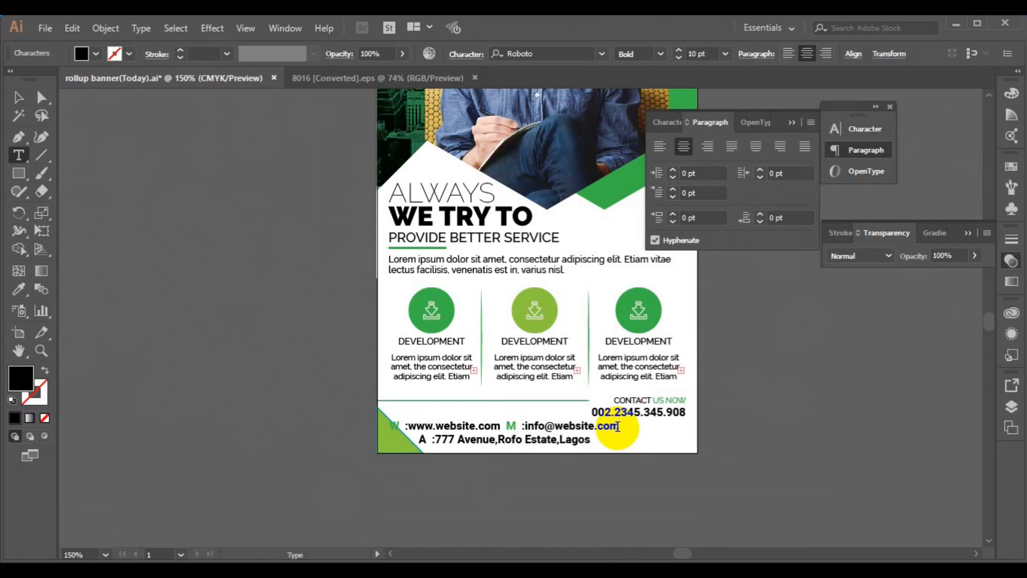
# Step: Colour the address line's A label with the icons' green
pyautogui.click(426, 442)
pyautogui.doubleClick(424, 440)
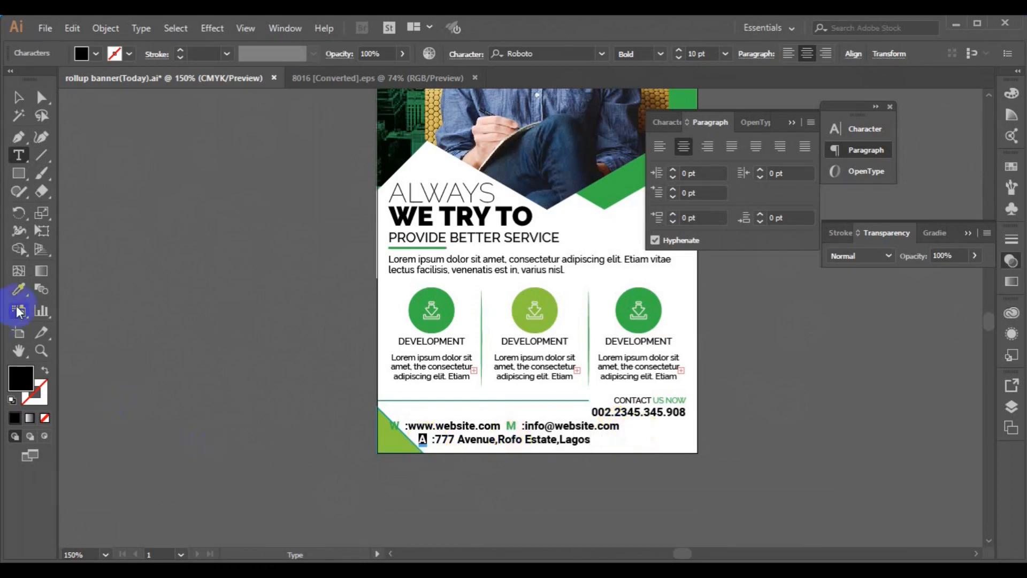
pyautogui.click(18, 289)
pyautogui.click(423, 305)
# Step: Centre the paragraph alignment of the contact text block
pyautogui.click(17, 96)
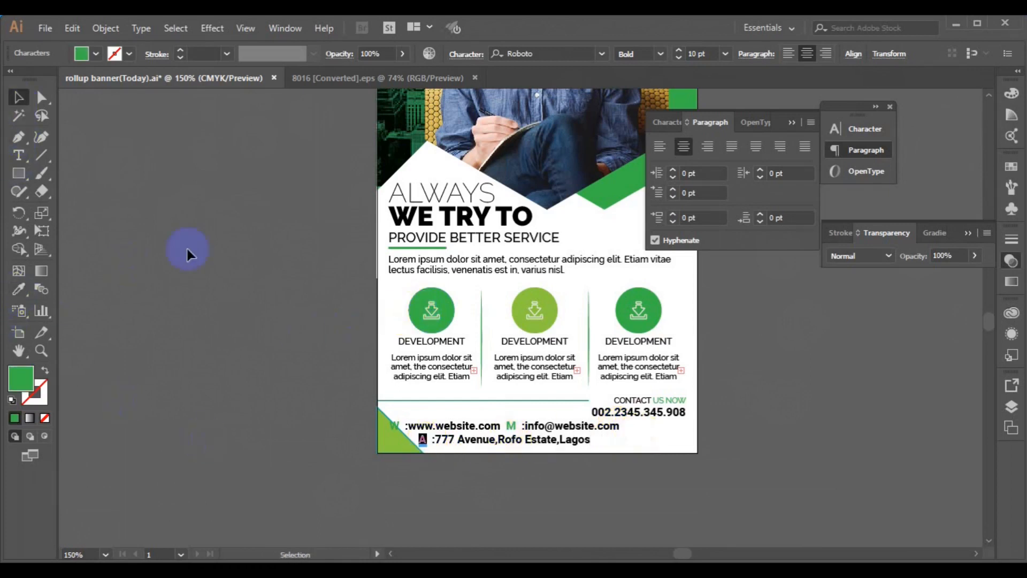
pyautogui.click(778, 148)
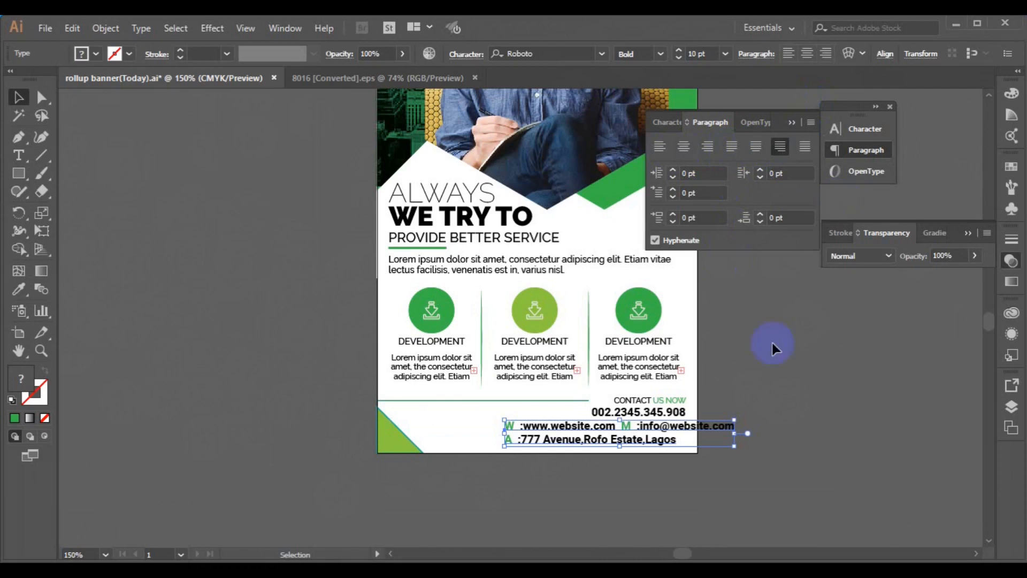
pyautogui.click(681, 150)
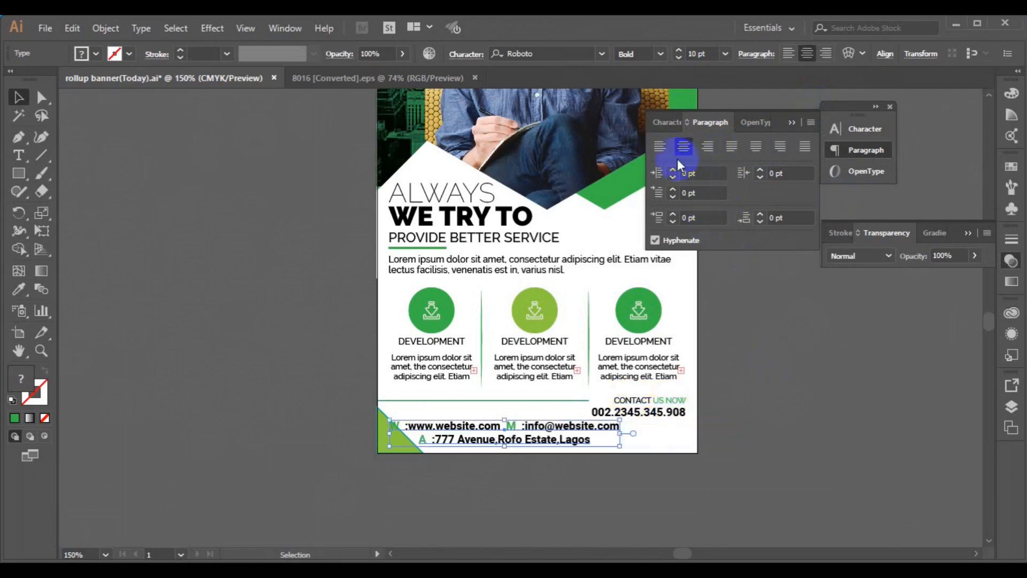
# Step: Right-align the contact details, set them to 7 pt Roboto Medium under the phone number
pyautogui.click(708, 148)
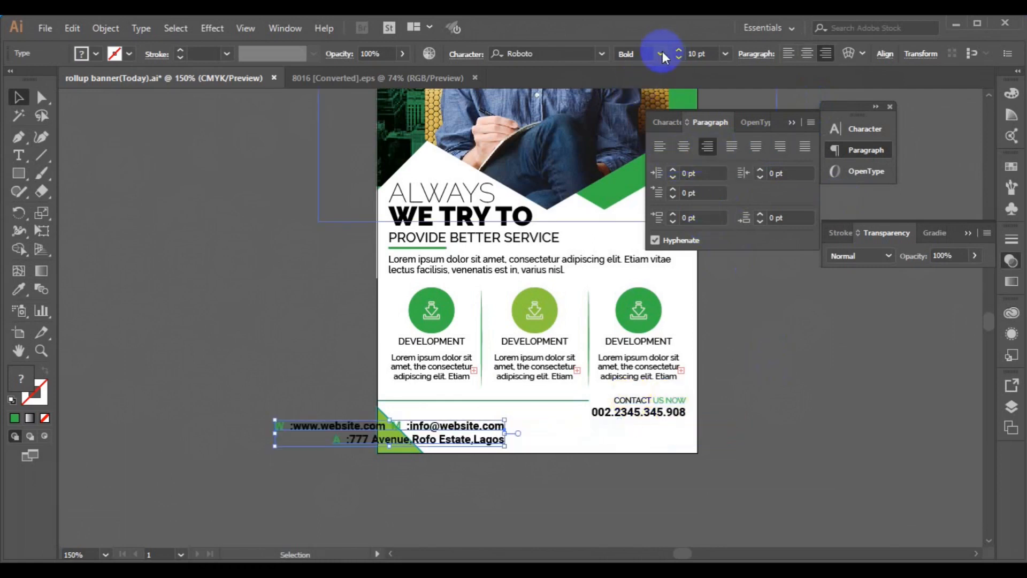
pyautogui.click(725, 54)
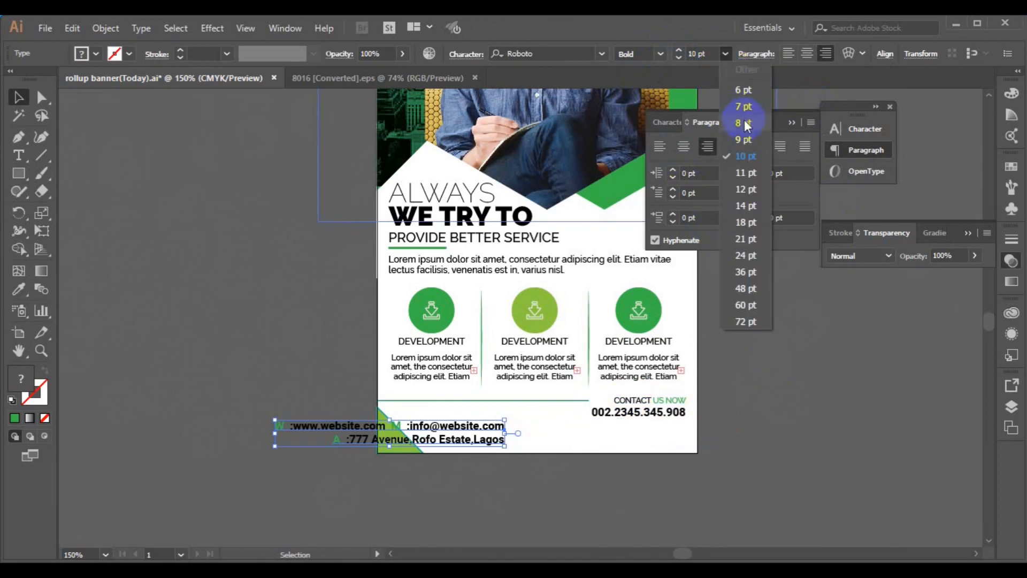
pyautogui.click(743, 120)
pyautogui.moveTo(552, 250); pyautogui.dragTo(602, 432)
pyautogui.click(725, 61)
pyautogui.click(741, 110)
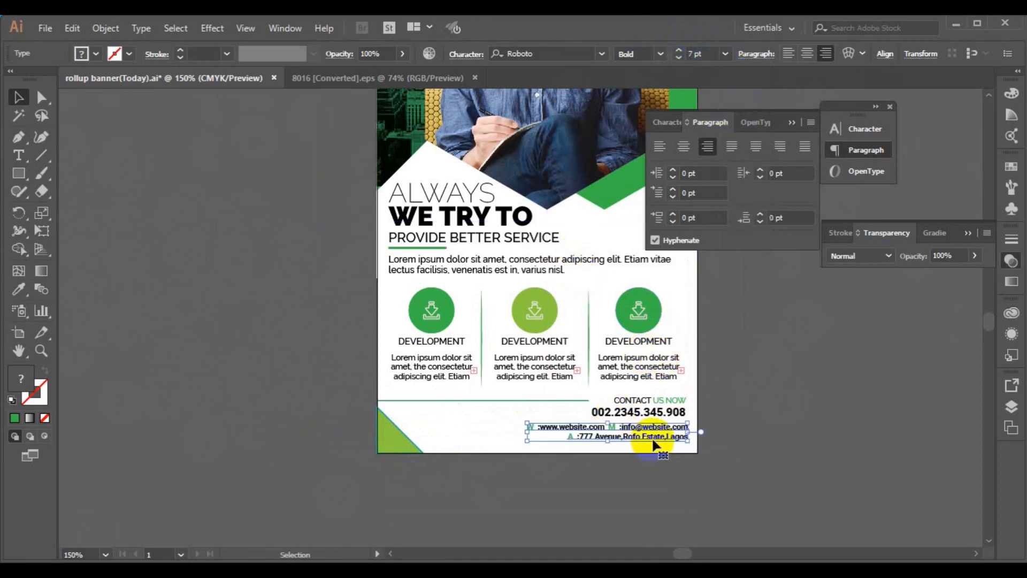
pyautogui.click(661, 54)
pyautogui.click(660, 150)
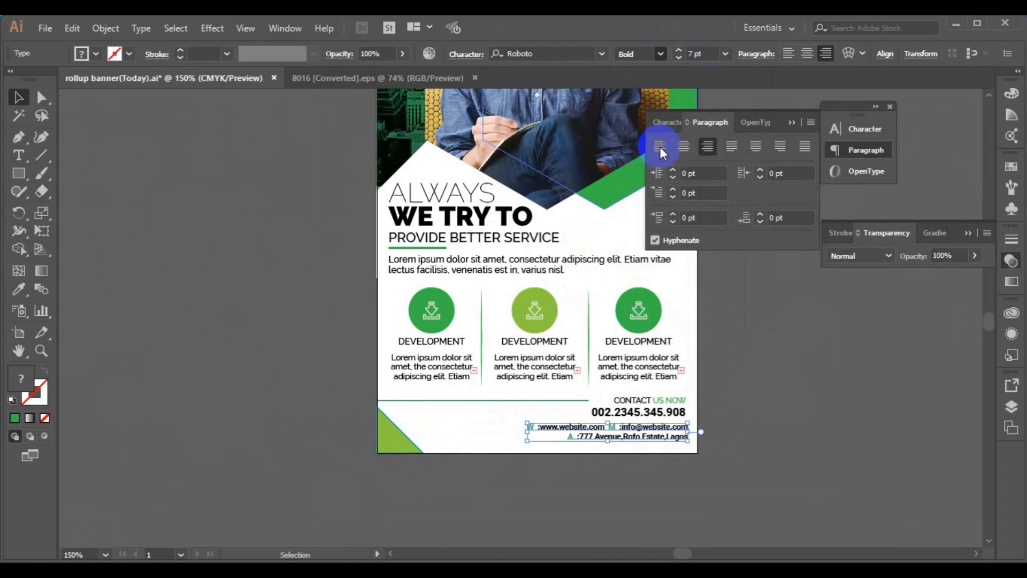
# Step: Right-align the phone number and CONTACT US NOW with the contact lines
pyautogui.keyDown('shift'); pyautogui.click(642, 417); pyautogui.keyUp('shift')
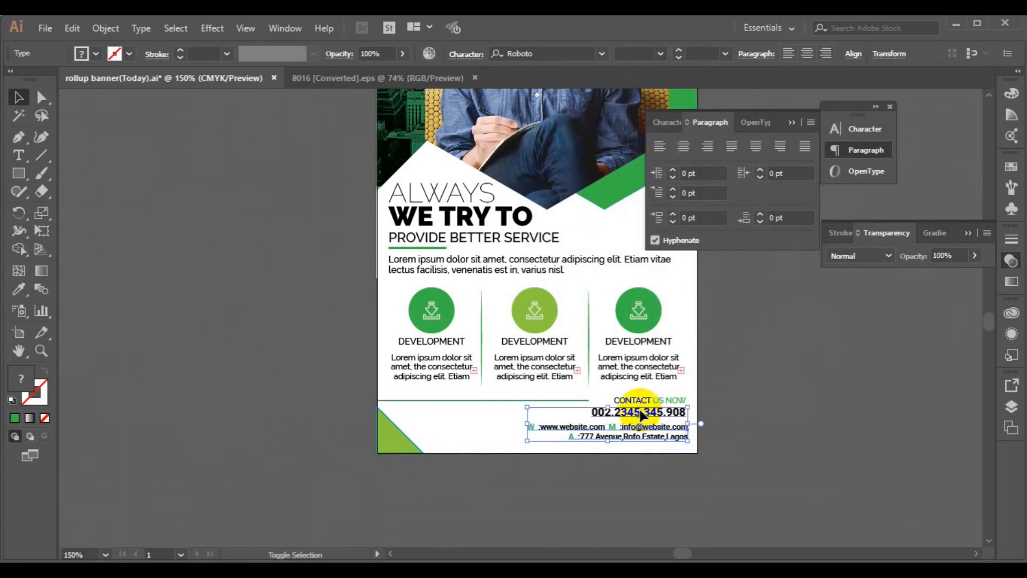
pyautogui.click(855, 55)
pyautogui.click(762, 98)
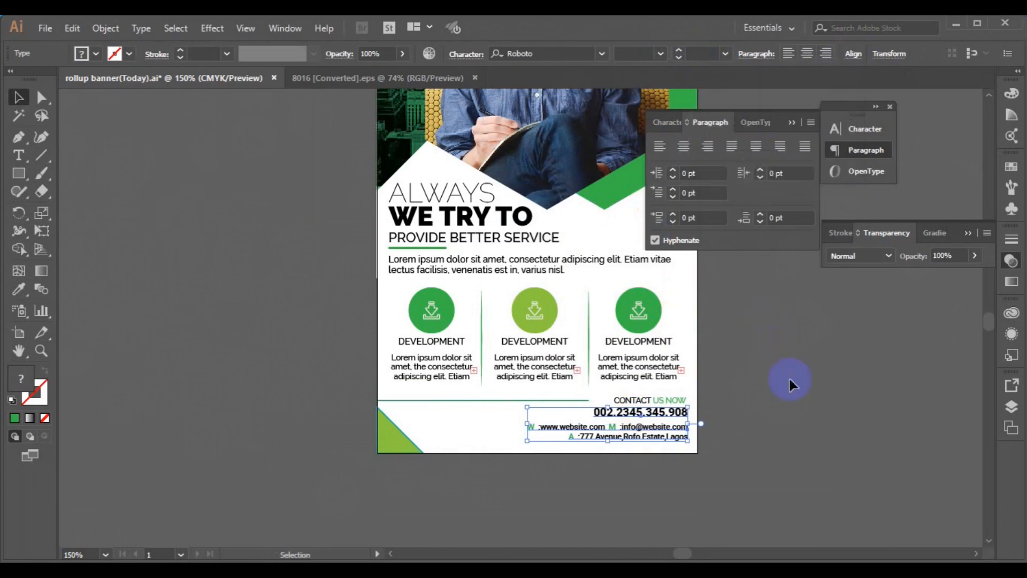
pyautogui.keyDown('shift'); pyautogui.click(675, 402); pyautogui.keyUp('shift')
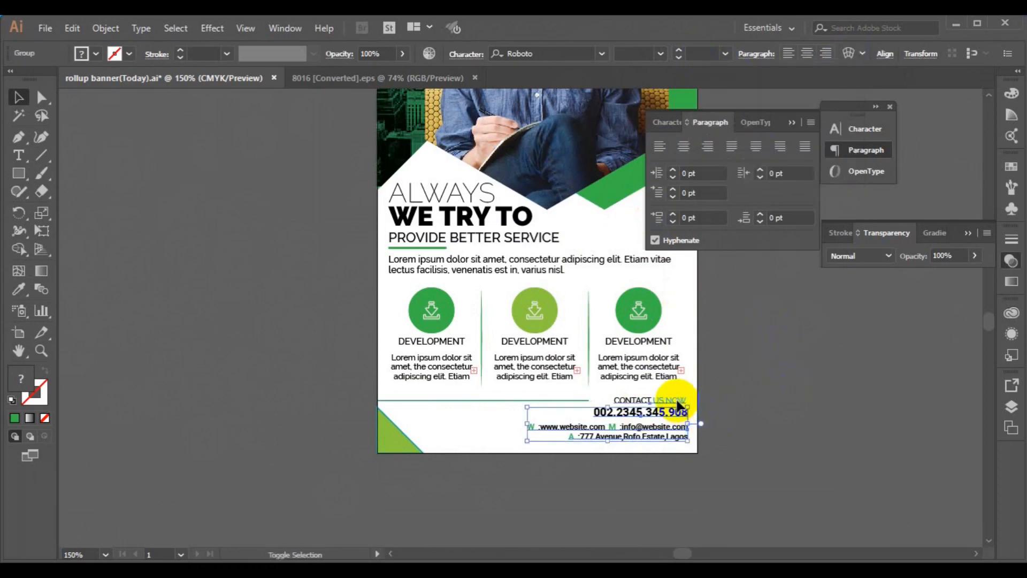
pyautogui.click(854, 54)
pyautogui.click(755, 95)
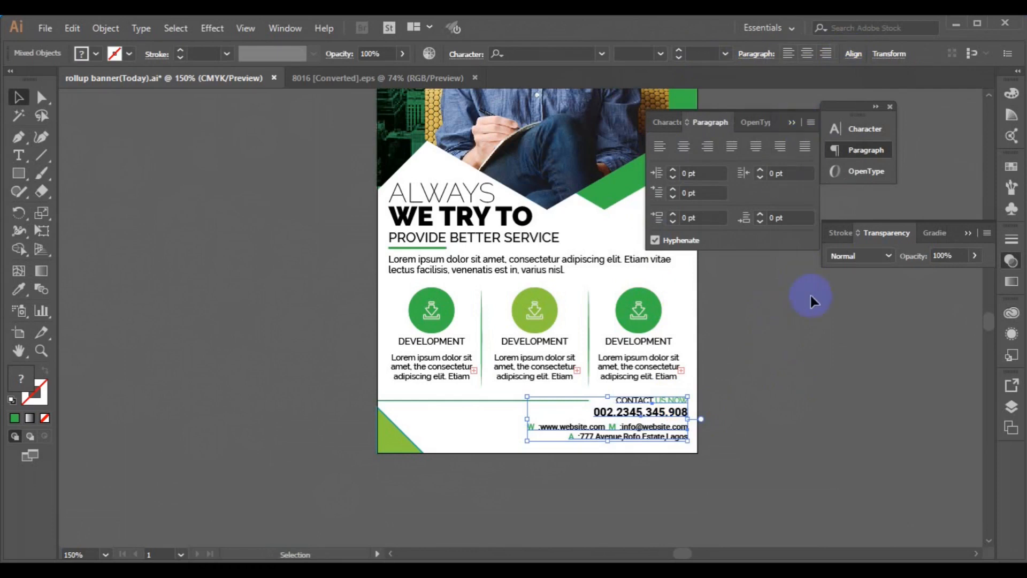
# Step: Copy the cloud icon from the 8016.eps icon sheet and paste it into the banner
pyautogui.click(378, 79)
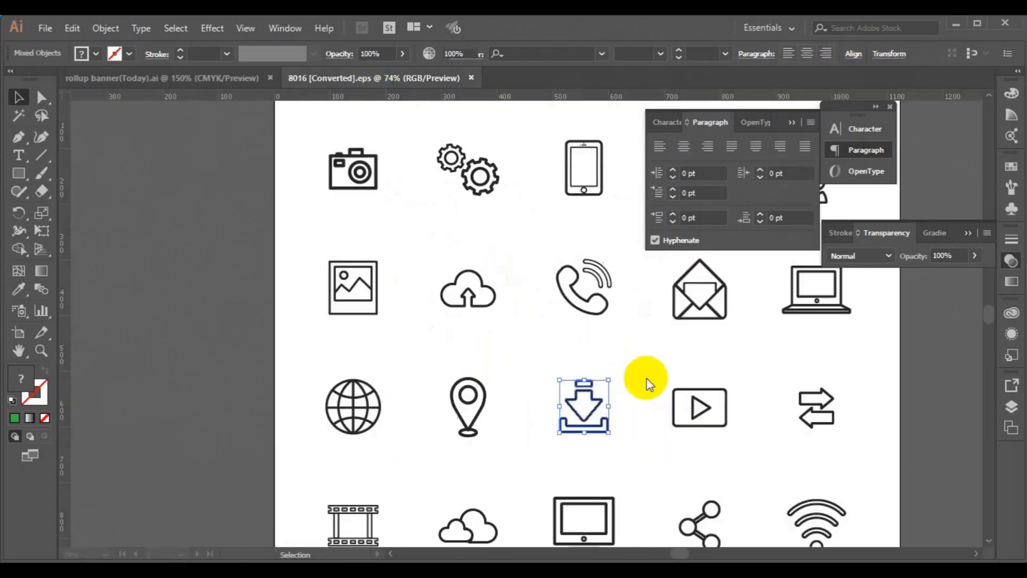
pyautogui.click(488, 540)
pyautogui.click(484, 537)
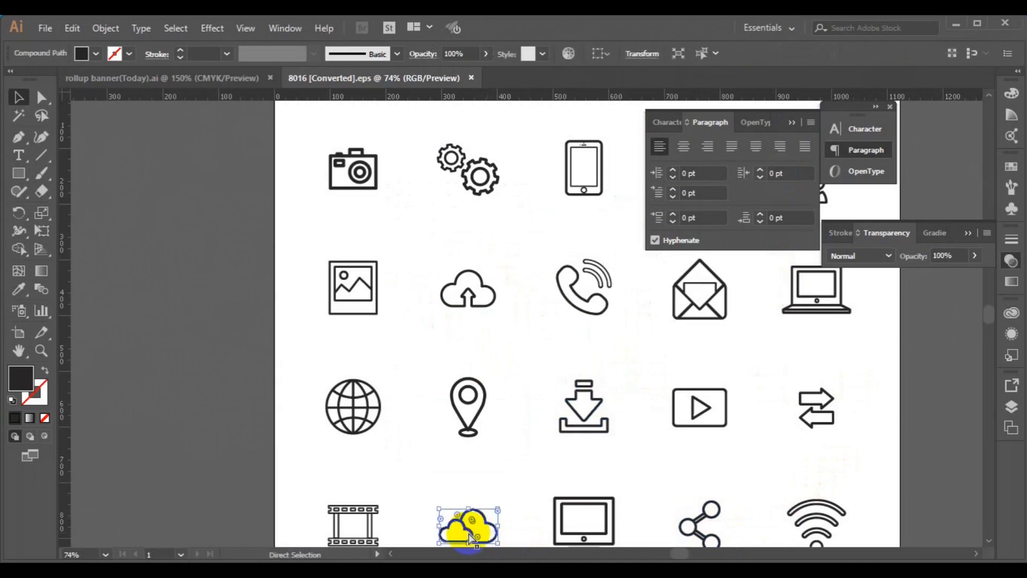
pyautogui.click(206, 84)
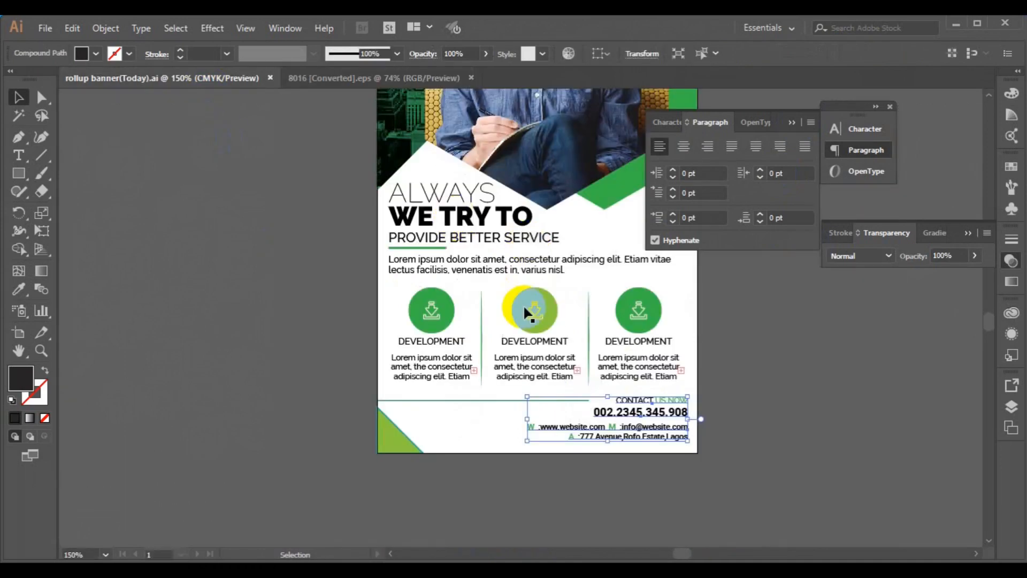
pyautogui.press('space')
pyautogui.moveTo(524, 287); pyautogui.dragTo(524, 488)
pyautogui.hotkey('ctrl', 'v')
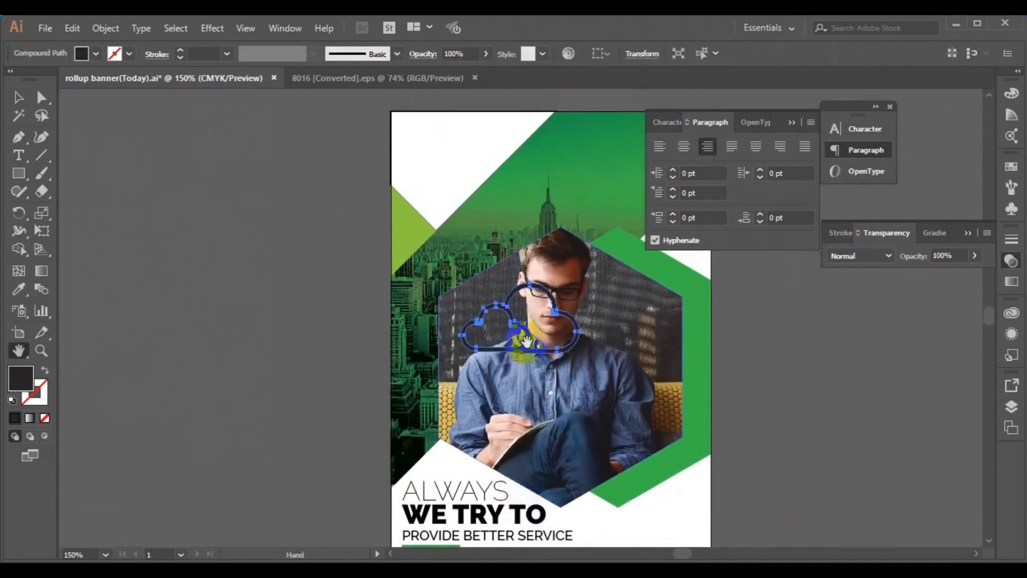
# Step: Fill the cloud green, scale it down and place it in the top-left corner
pyautogui.click(22, 102)
pyautogui.moveTo(513, 330); pyautogui.dragTo(452, 167)
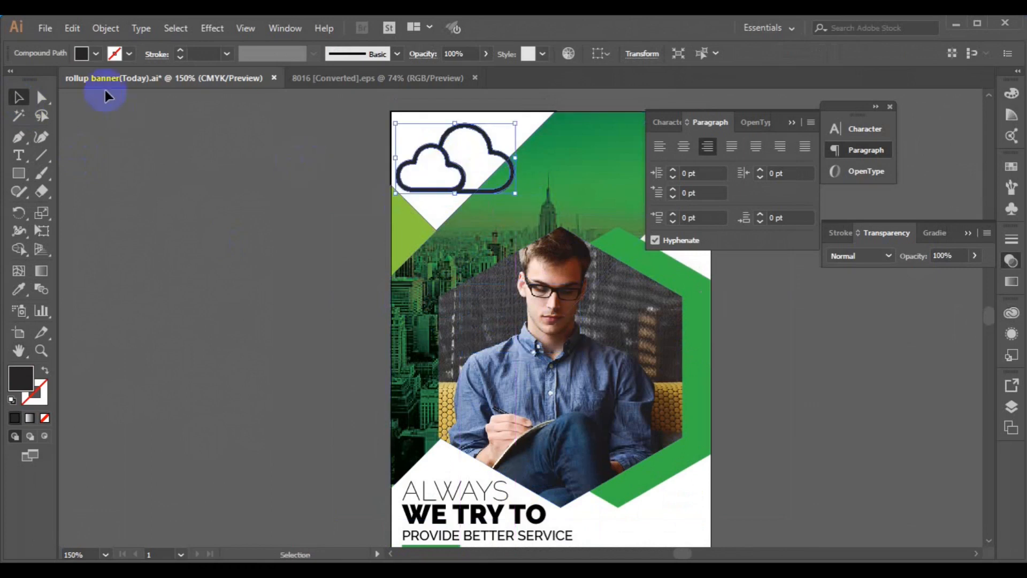
pyautogui.click(96, 57)
pyautogui.click(52, 90)
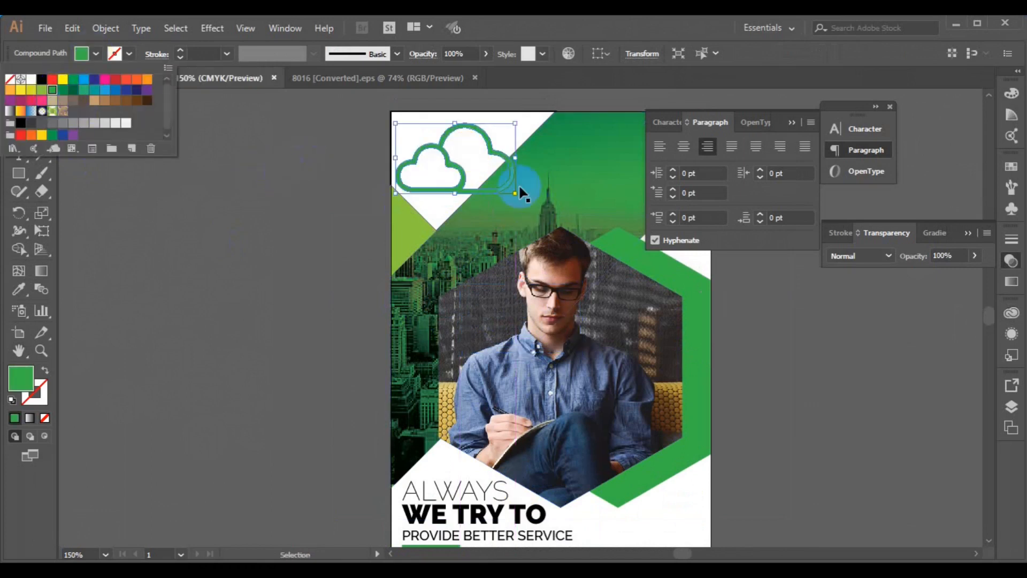
pyautogui.click(330, 245)
pyautogui.moveTo(516, 192); pyautogui.dragTo(483, 174)
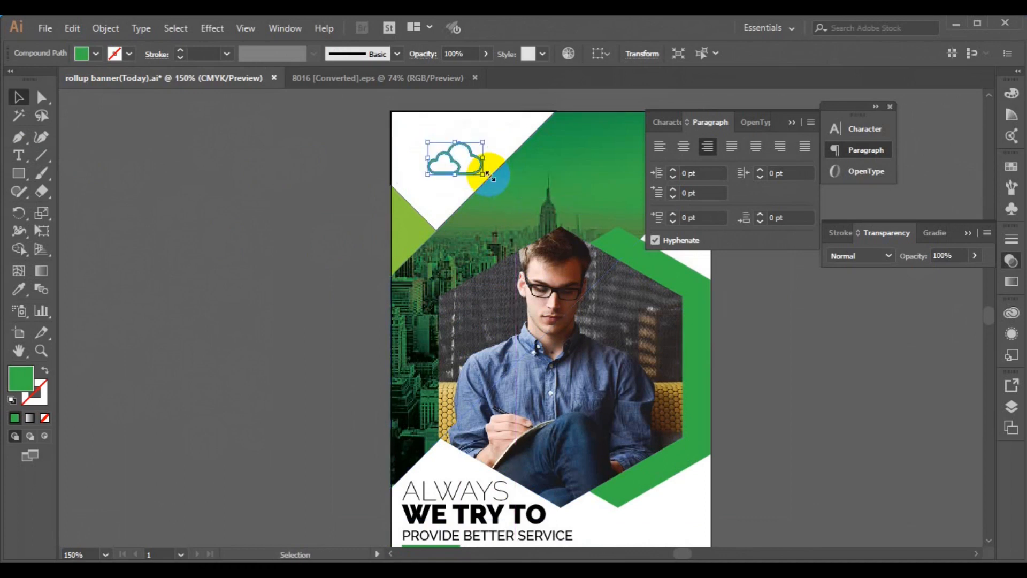
pyautogui.moveTo(458, 162); pyautogui.dragTo(439, 146)
# Step: Add COMPANY LOGO text under the cloud and set it to 9 pt
pyautogui.click(322, 202)
pyautogui.click(18, 155)
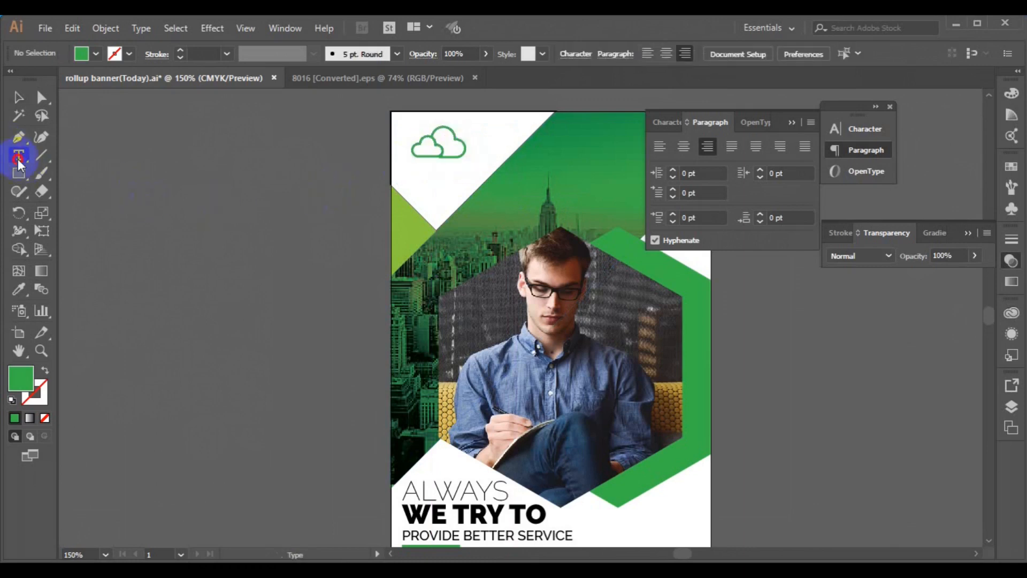
pyautogui.click(210, 201)
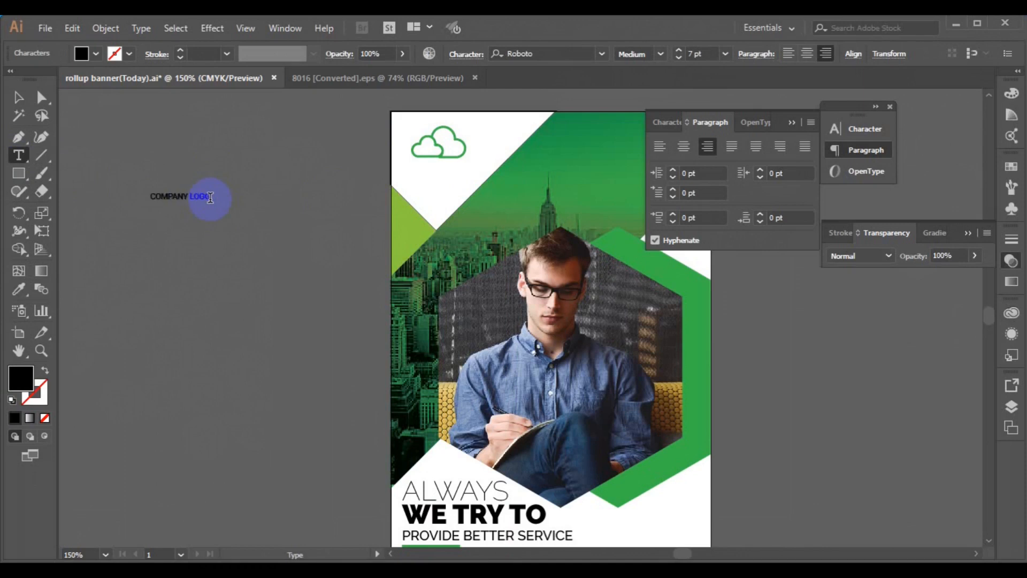
pyautogui.click(21, 100)
pyautogui.moveTo(200, 205); pyautogui.dragTo(447, 171)
pyautogui.click(724, 54)
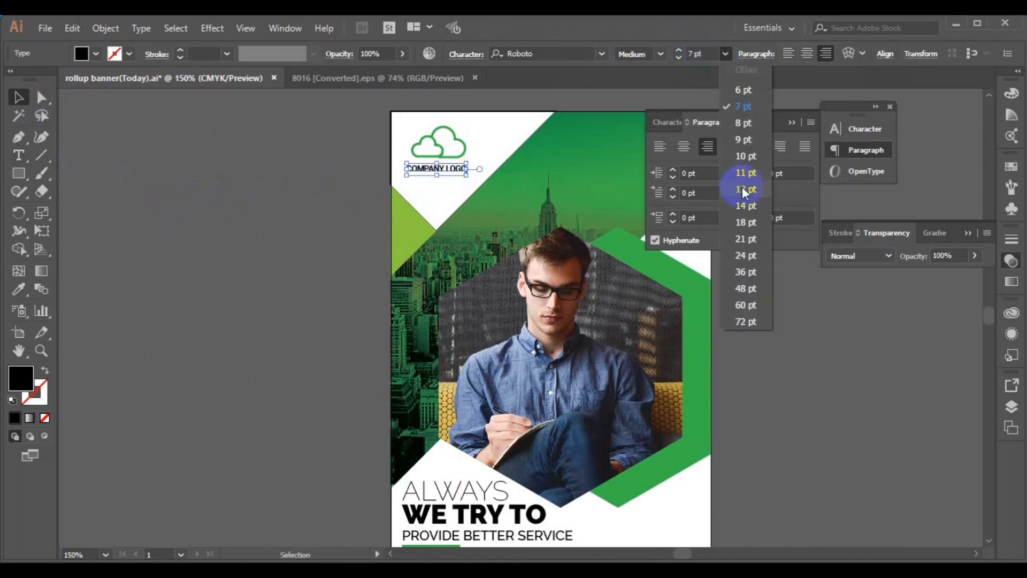
pyautogui.click(740, 158)
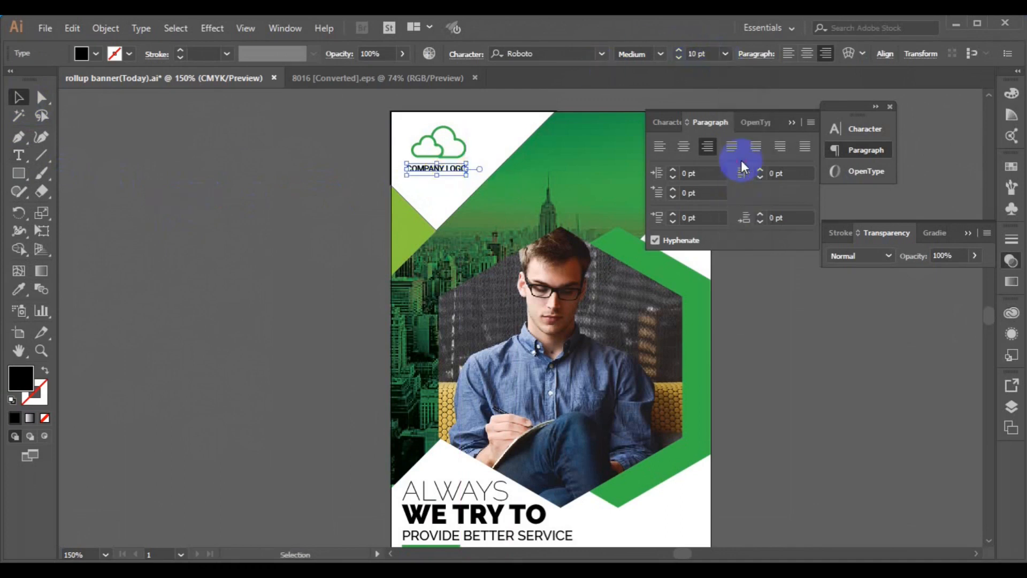
pyautogui.click(724, 54)
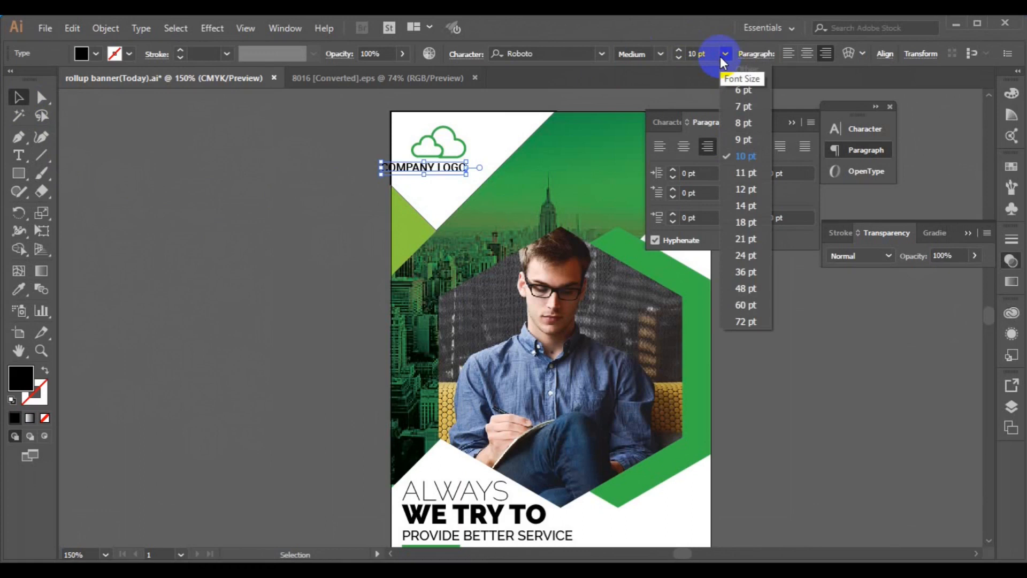
pyautogui.click(740, 124)
pyautogui.click(724, 54)
pyautogui.click(736, 143)
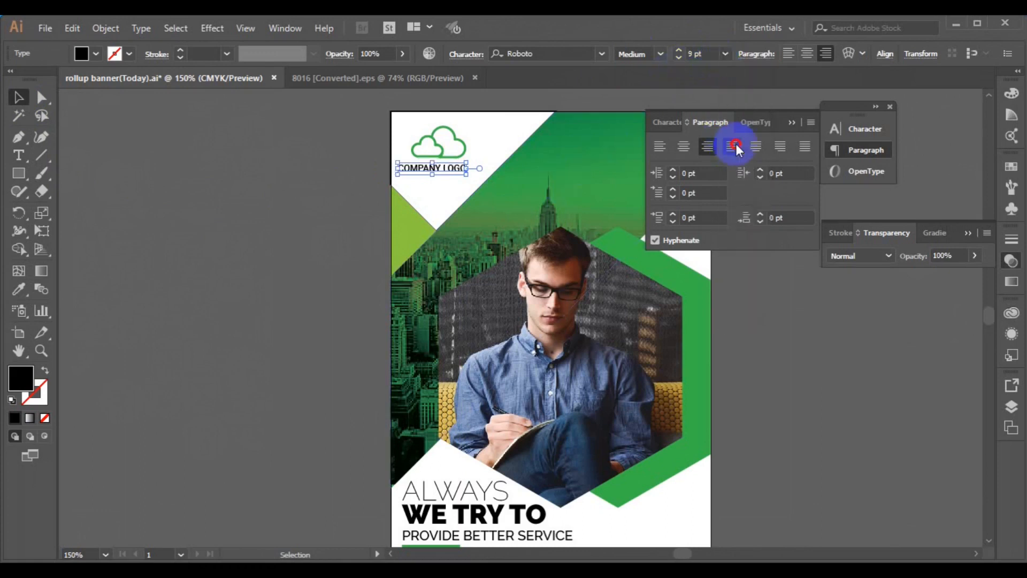
# Step: Centre the cloud over COMPANY LOGO and nudge the logo into position
pyautogui.keyDown('shift'); pyautogui.click(439, 155); pyautogui.keyUp('shift')
pyautogui.click(509, 55)
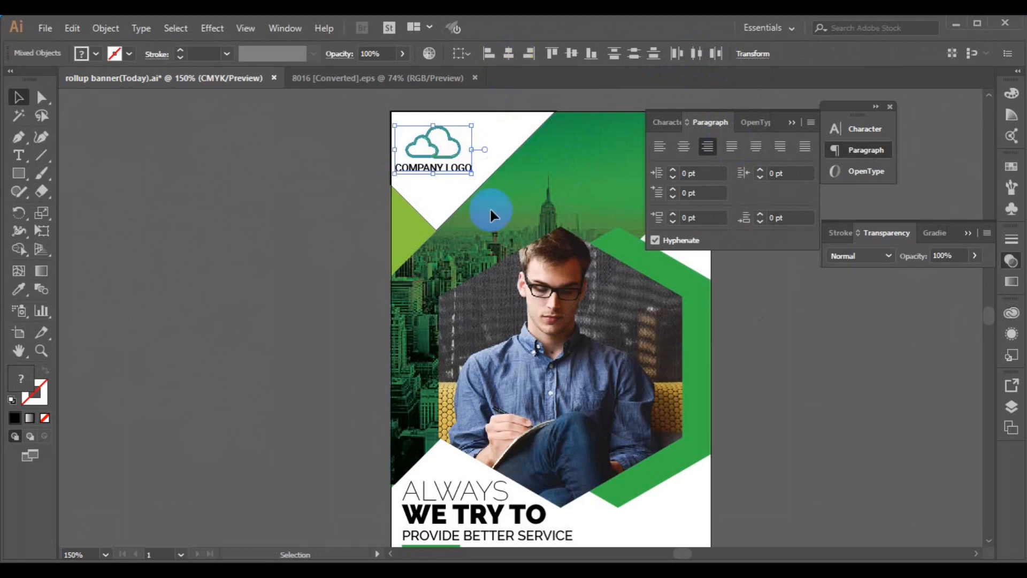
pyautogui.click(447, 159)
pyautogui.moveTo(447, 158); pyautogui.dragTo(454, 162)
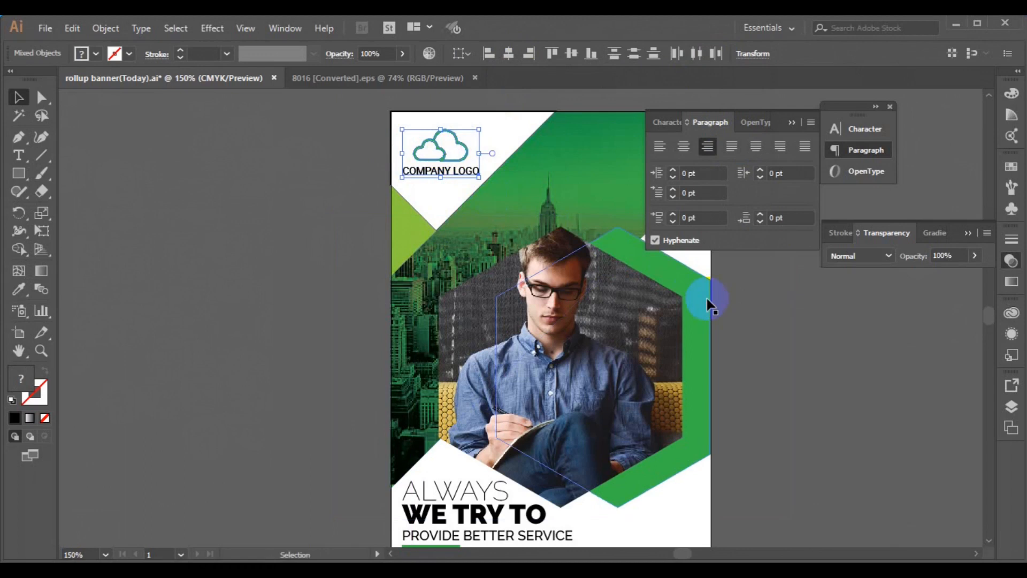
pyautogui.press('Up')
pyautogui.press('Up')
pyautogui.press('Up')
pyautogui.press('Up')
pyautogui.press('Up')
pyautogui.press('Up')
pyautogui.press('Up')
pyautogui.press('Up')
# Step: Close the Character/Paragraph panel, collapse Transparency, and zoom out to show the whole banner
pyautogui.click(801, 353)
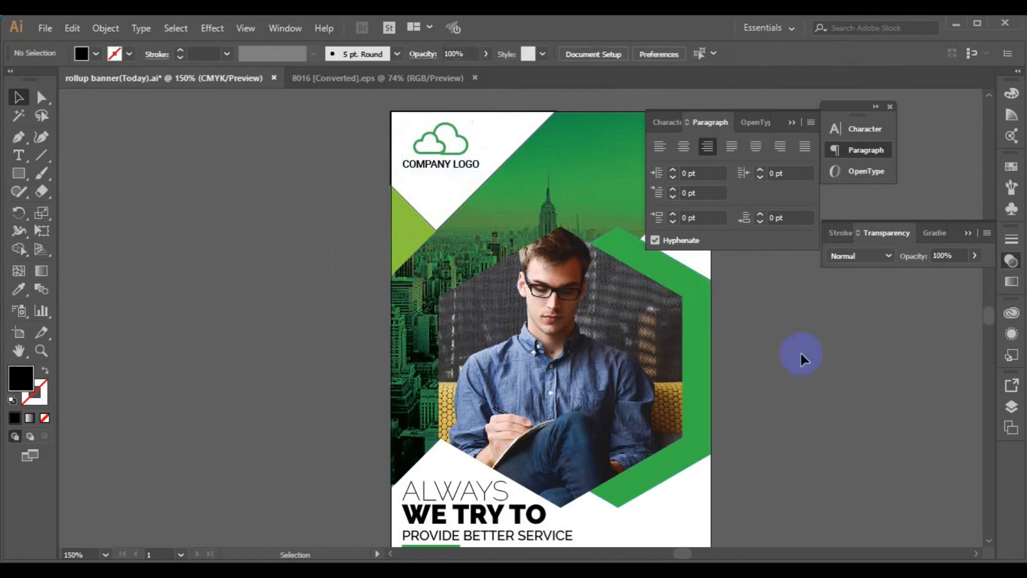
pyautogui.click(868, 115)
pyautogui.click(891, 107)
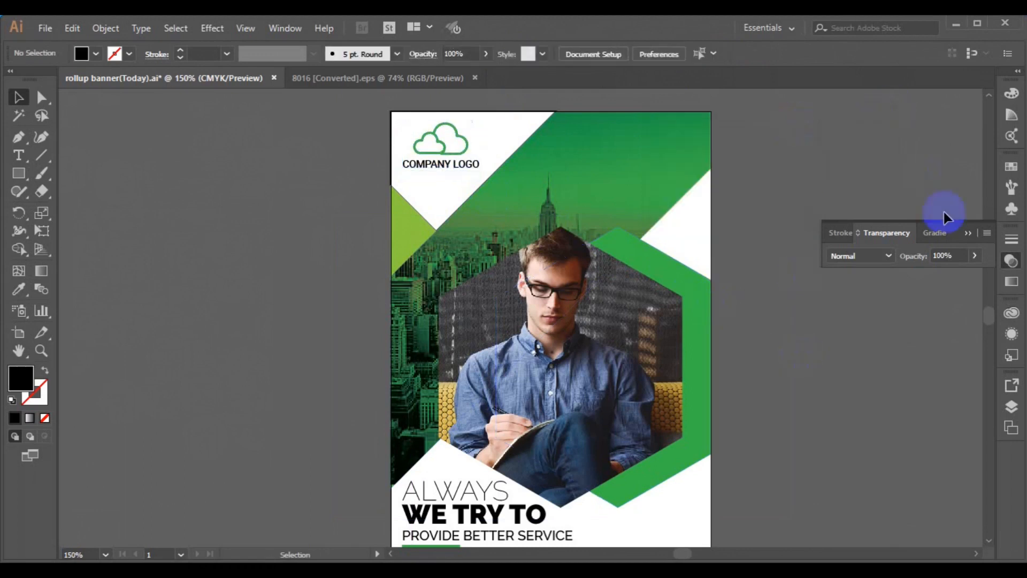
pyautogui.click(967, 233)
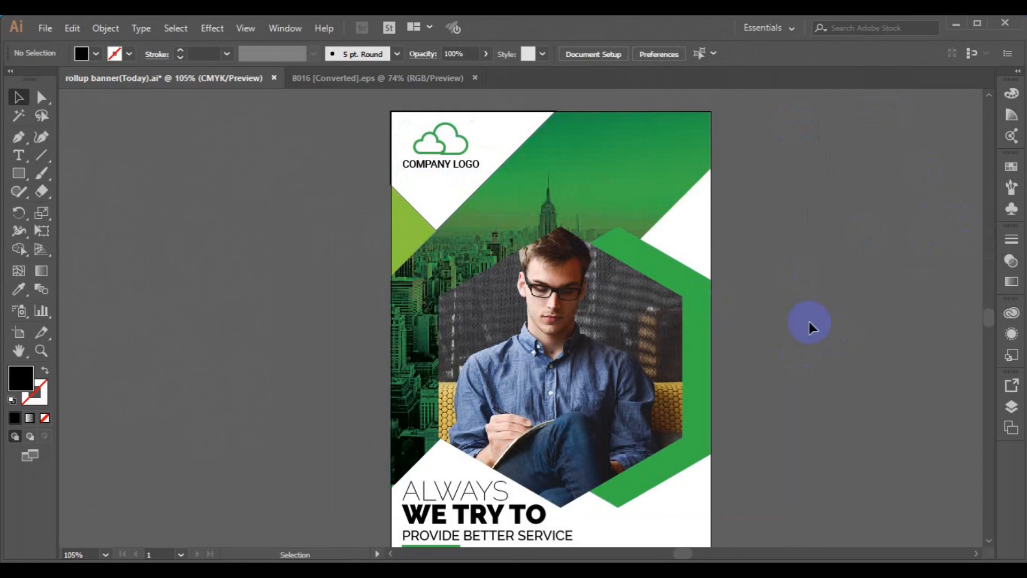
pyautogui.hotkey('ctrl', '0')
pyautogui.hotkey('ctrl', '1')
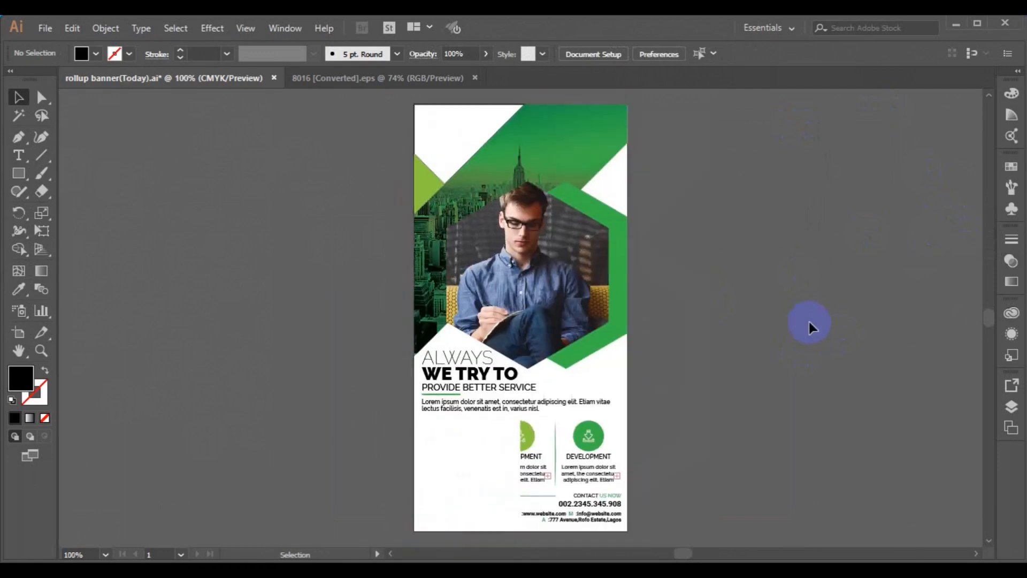
pyautogui.hotkey('ctrl', '-')
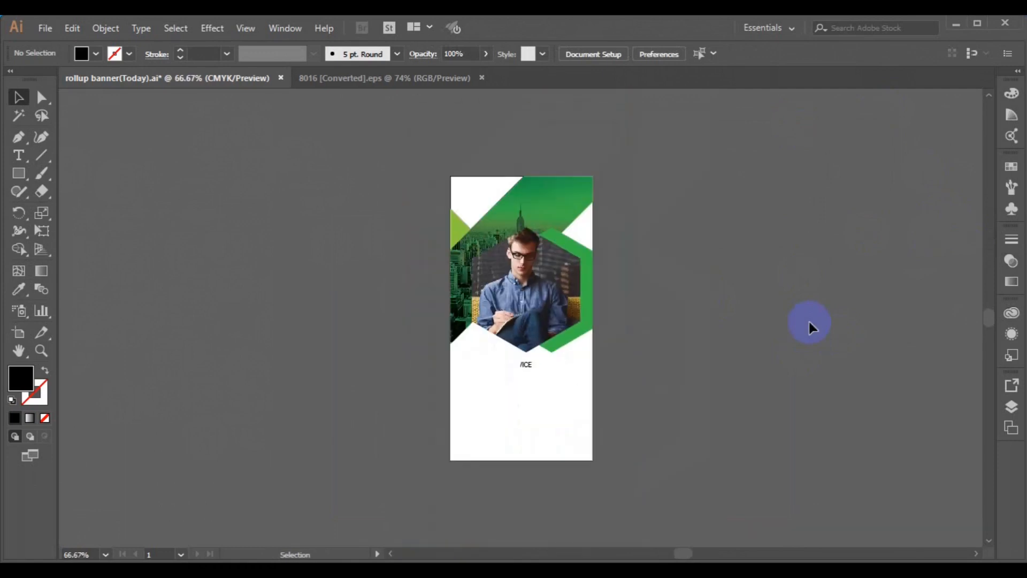